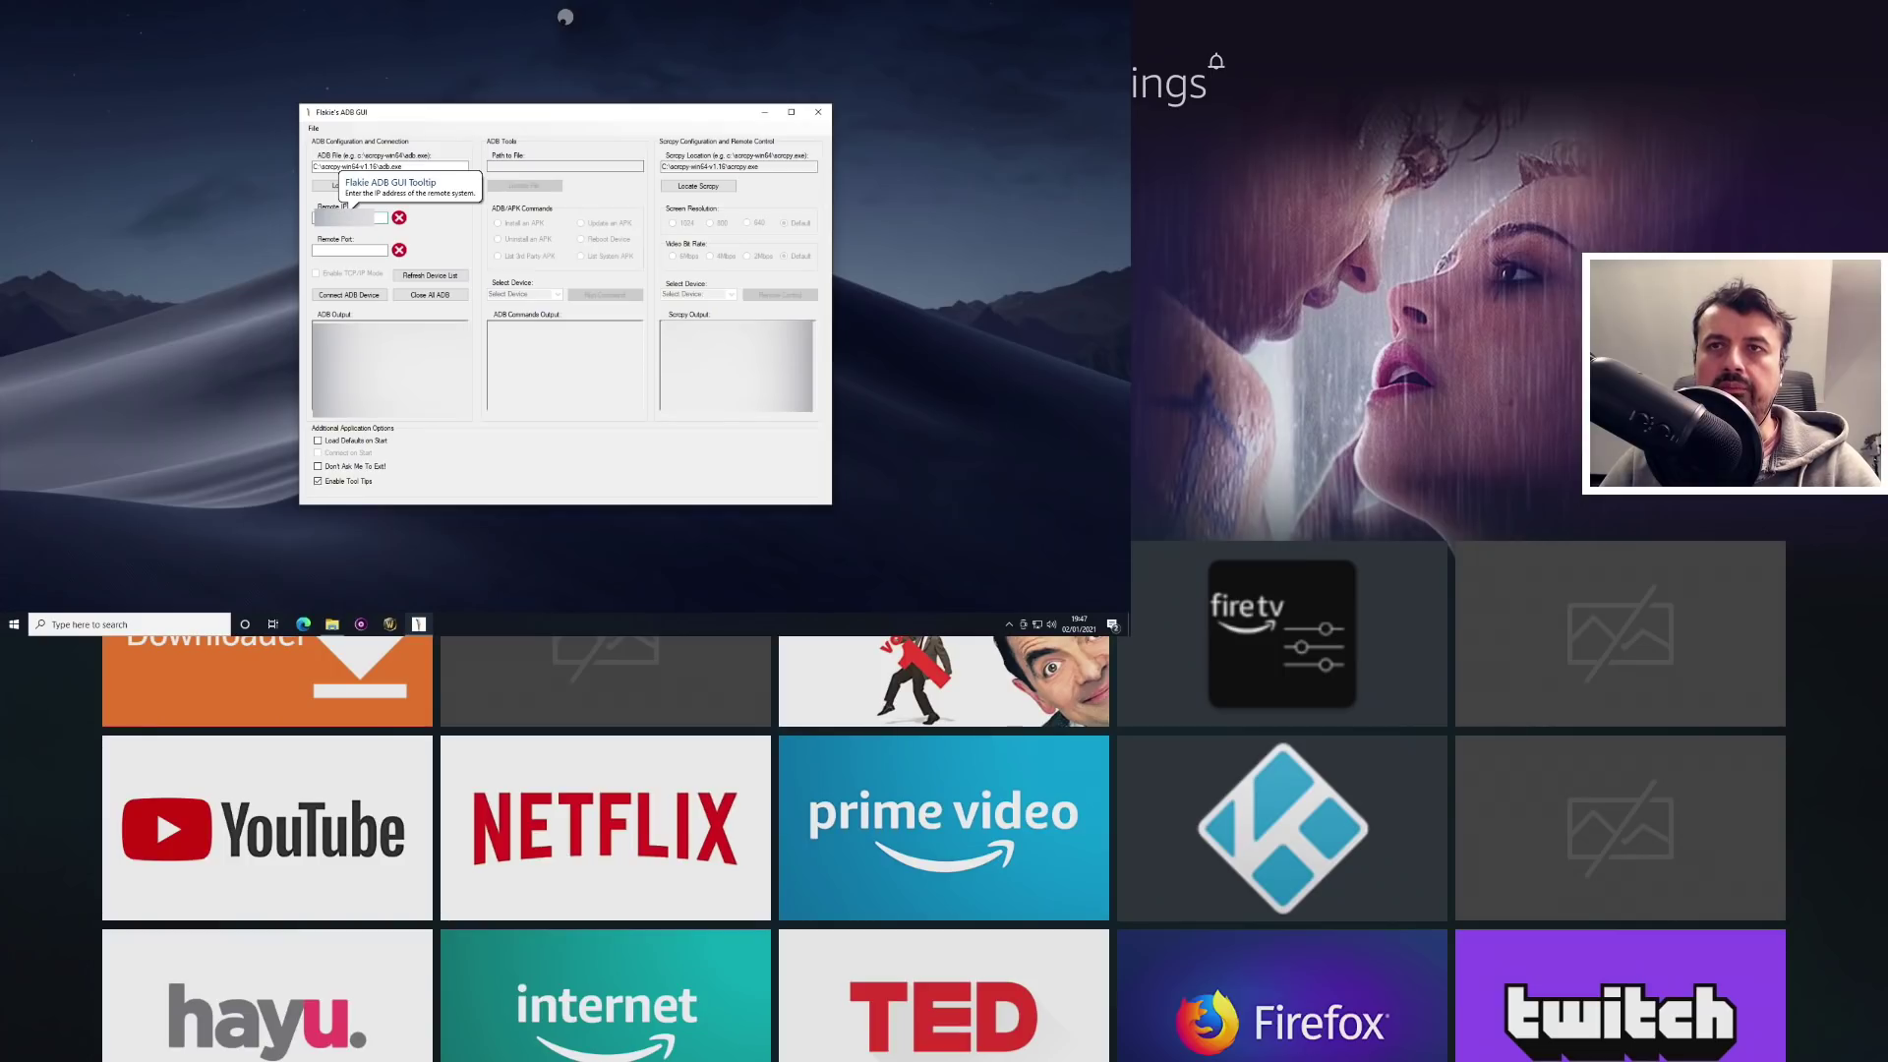
# Connect Flakie's ADB GUI to the Fire TV on remote port 5555.
pyautogui.click(338, 250)
pyautogui.write('5555')
pyautogui.click(339, 296)
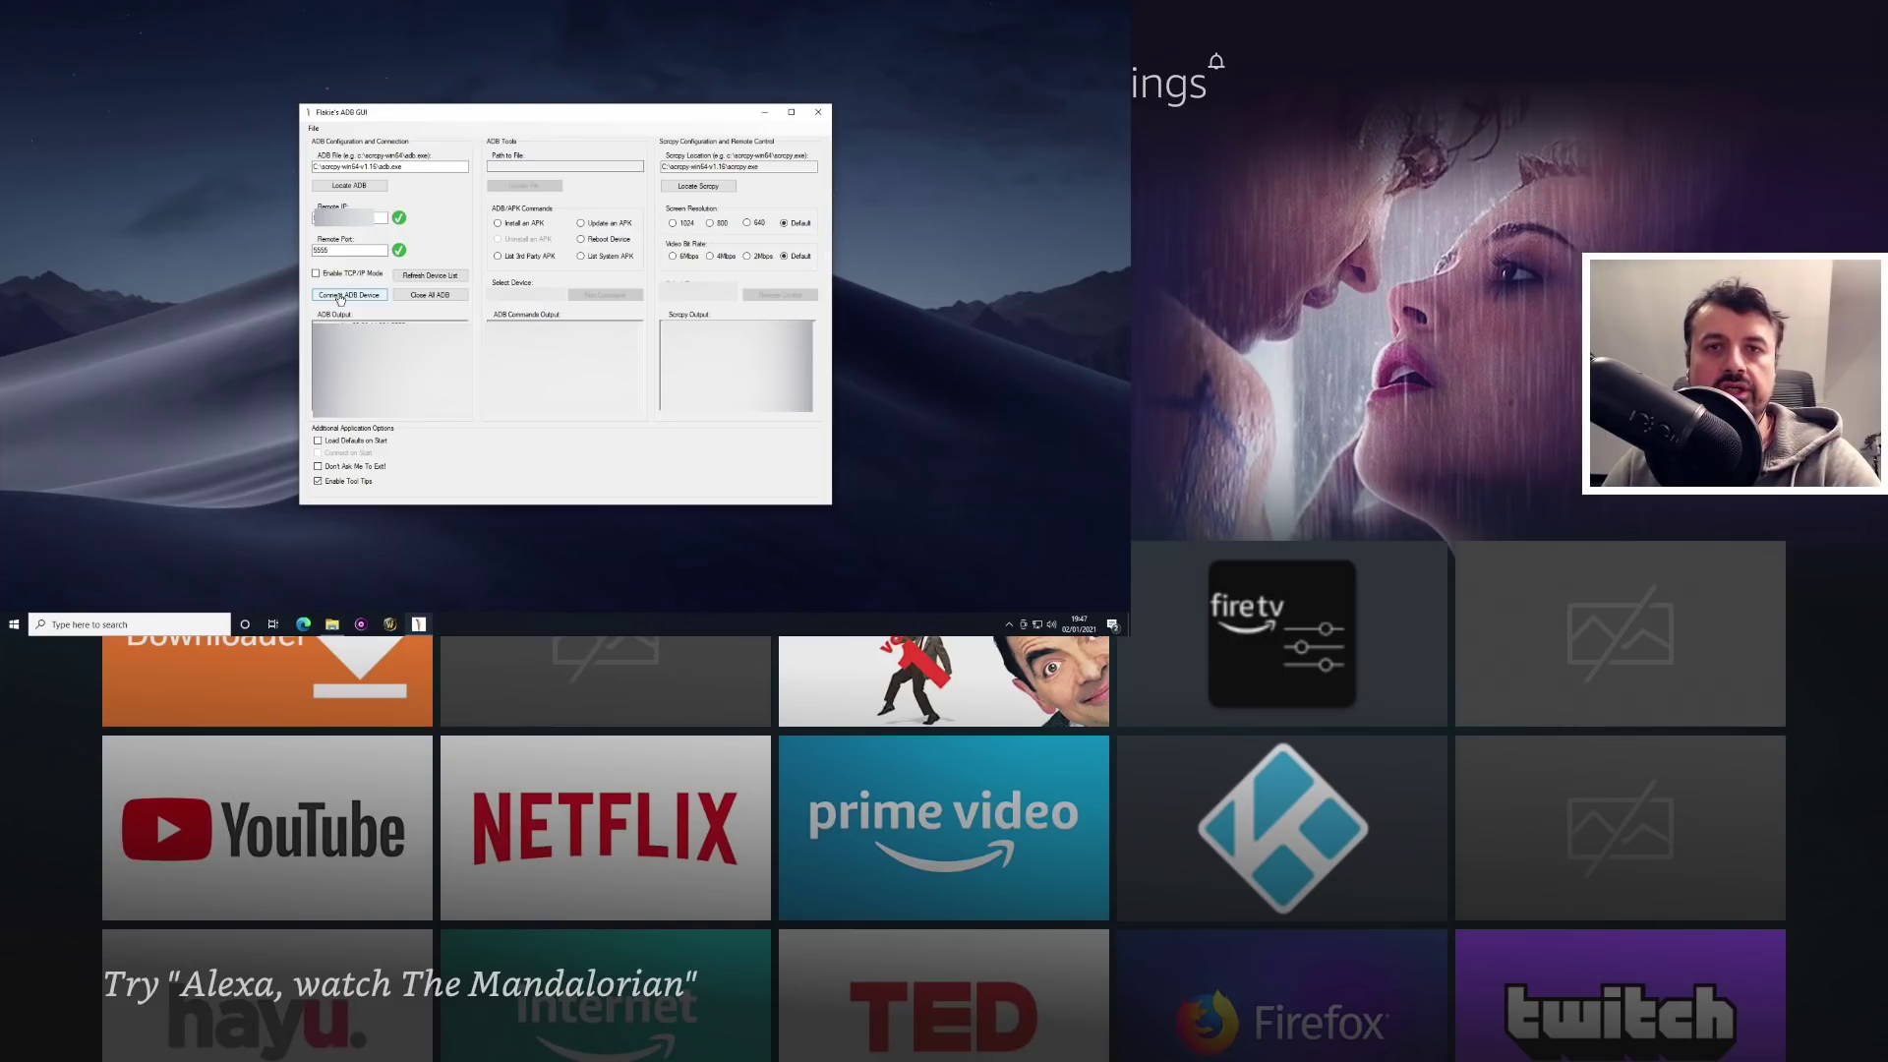
pyautogui.click(339, 296)
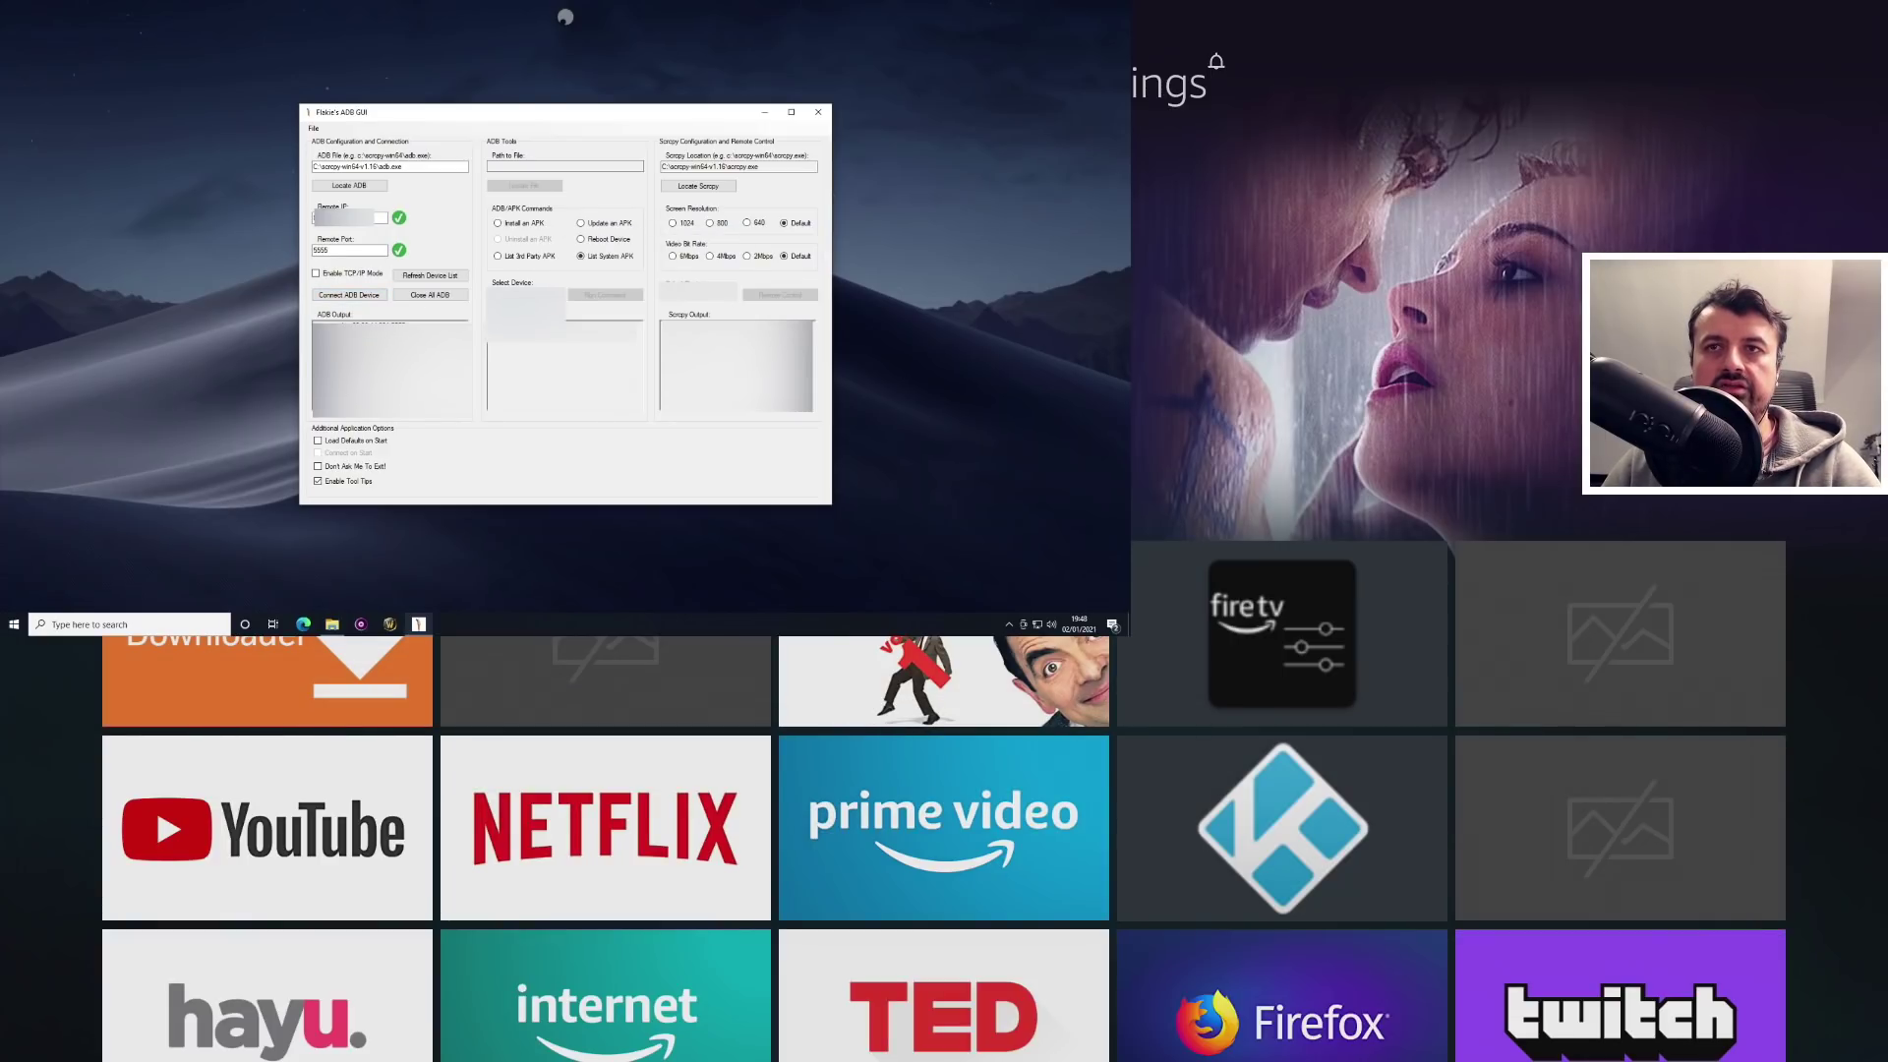
# List the Fire TV's system packages and start mirroring its screen.
pyautogui.click(605, 295)
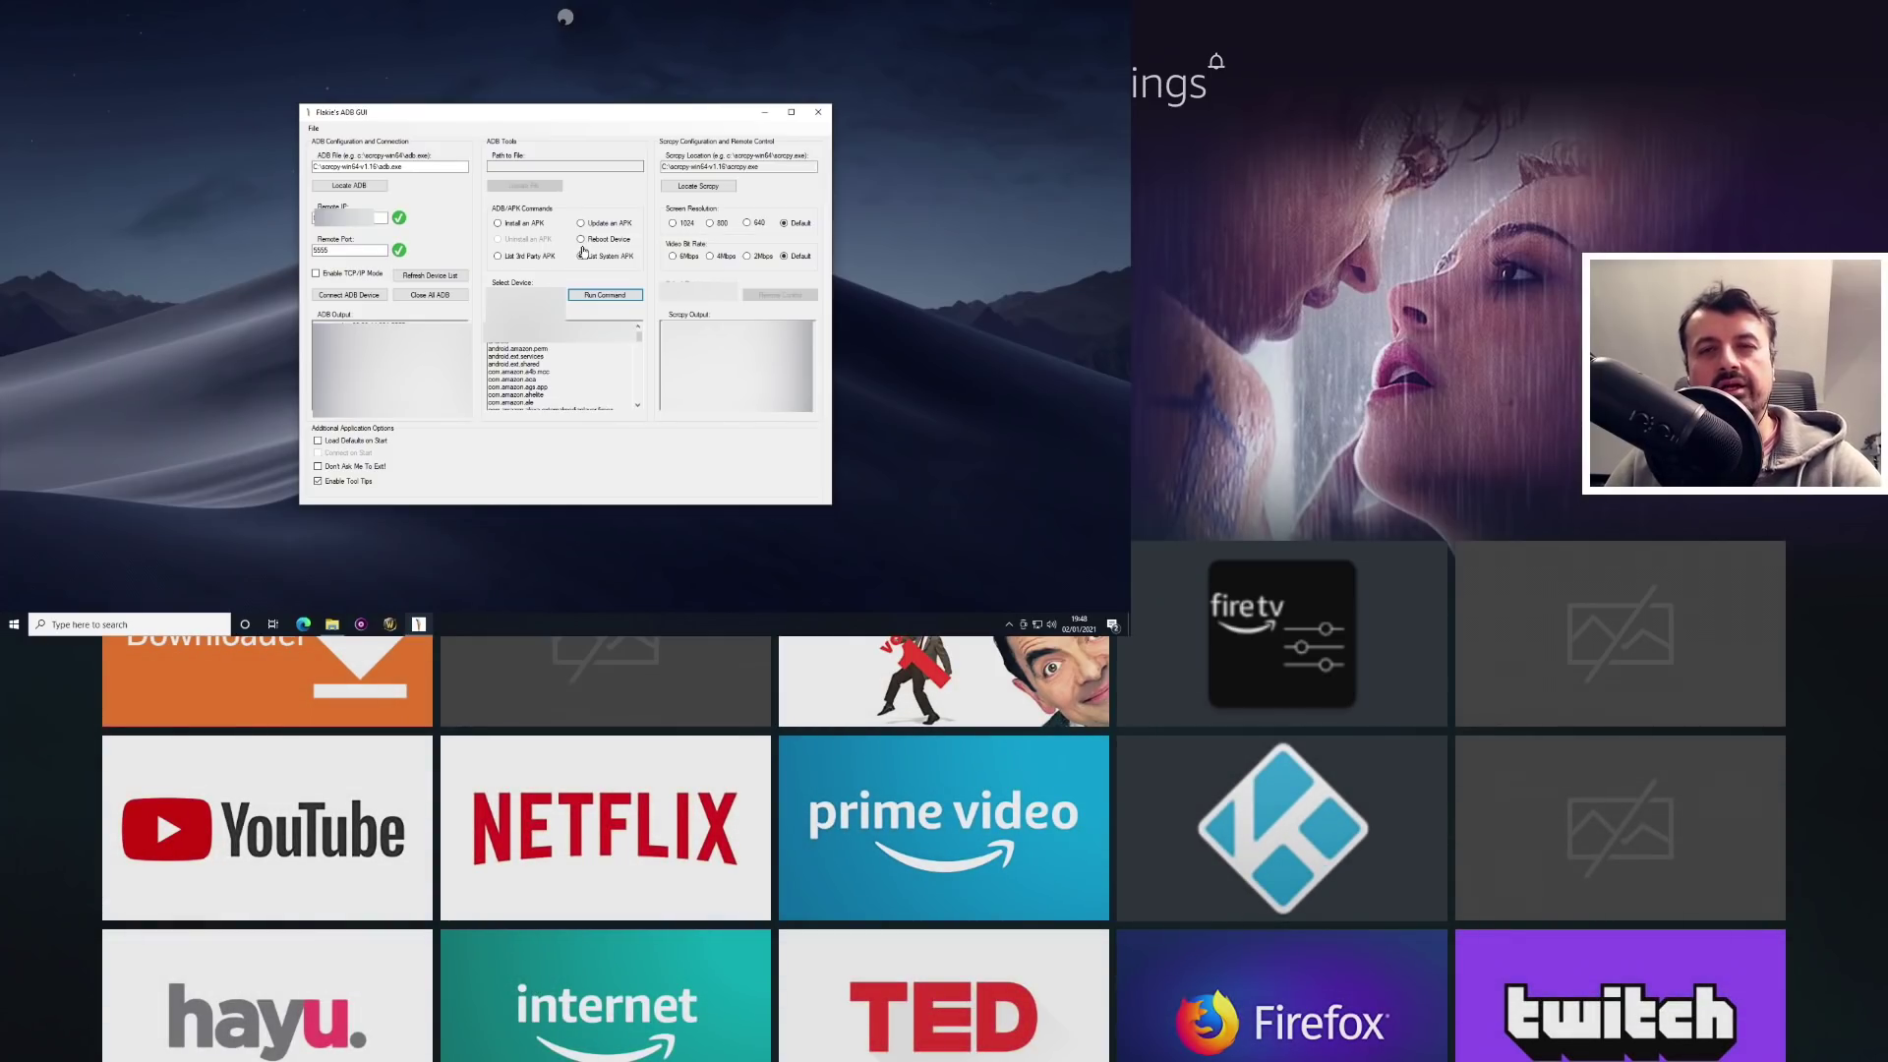
pyautogui.click(581, 255)
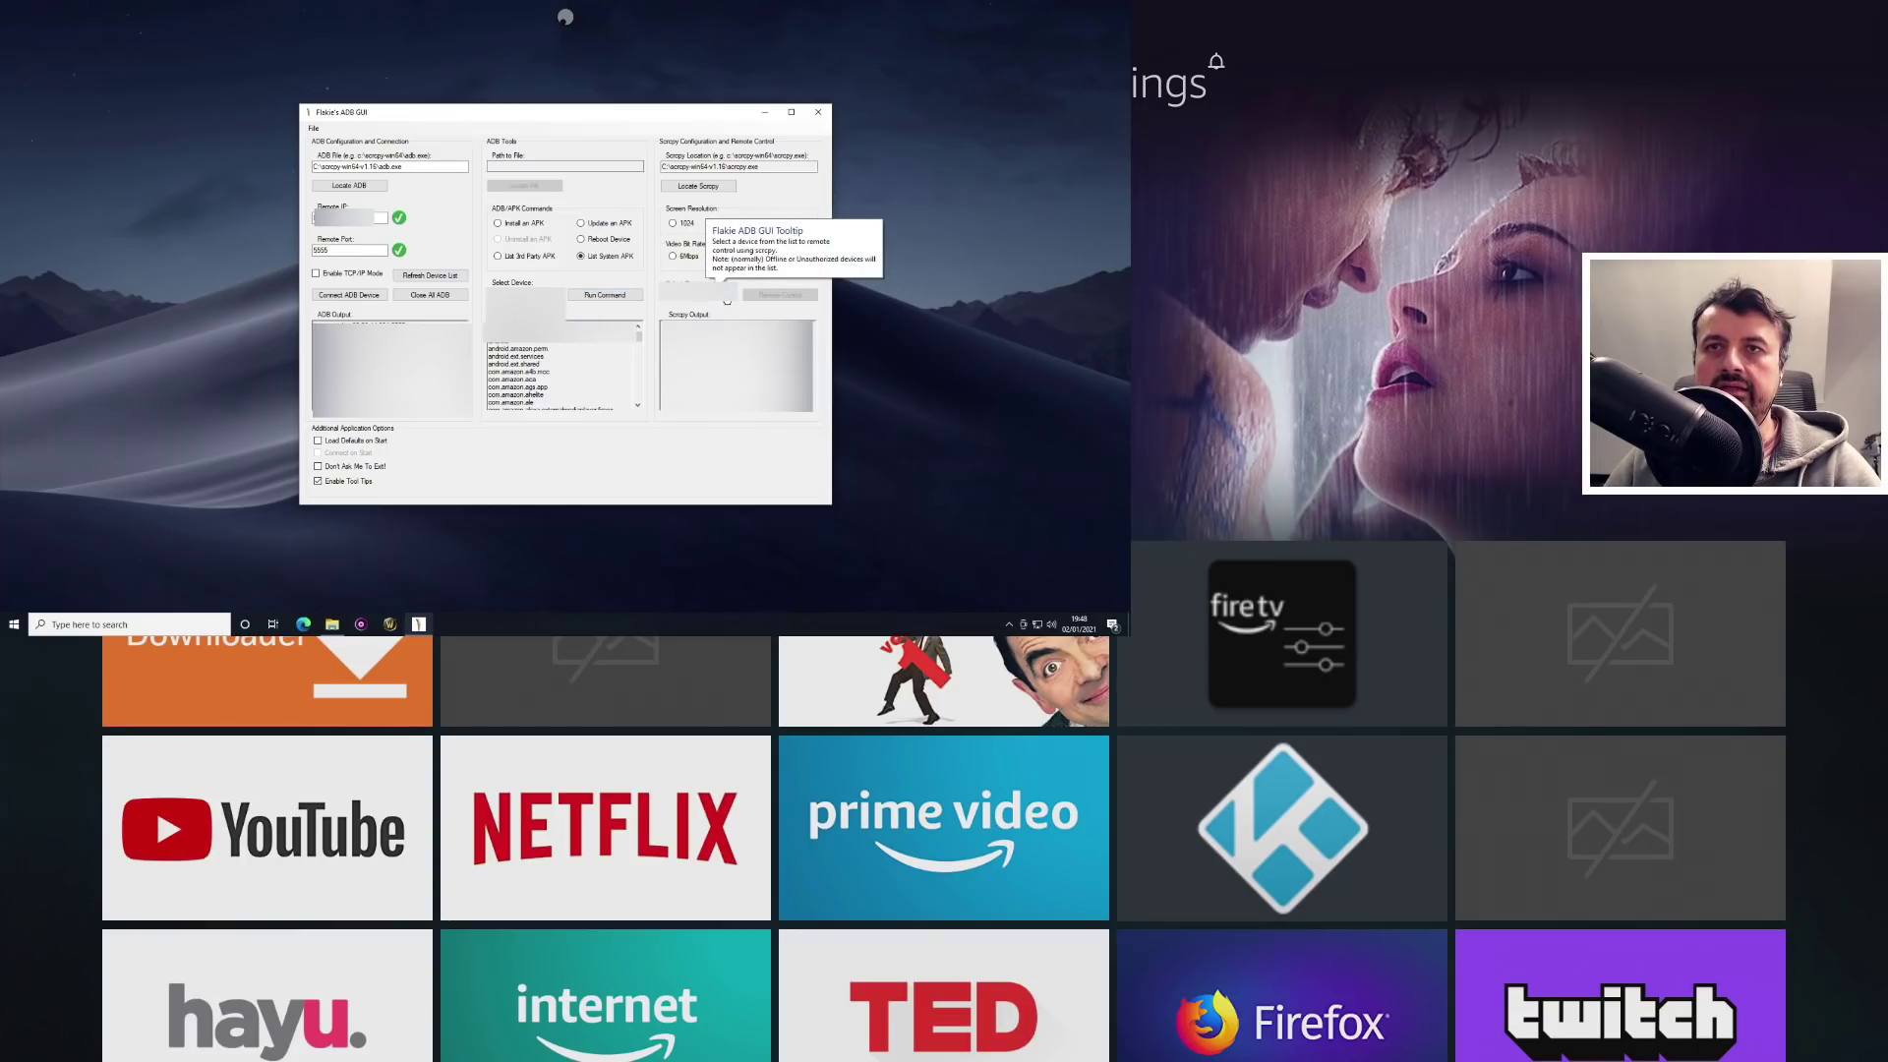
pyautogui.click(765, 297)
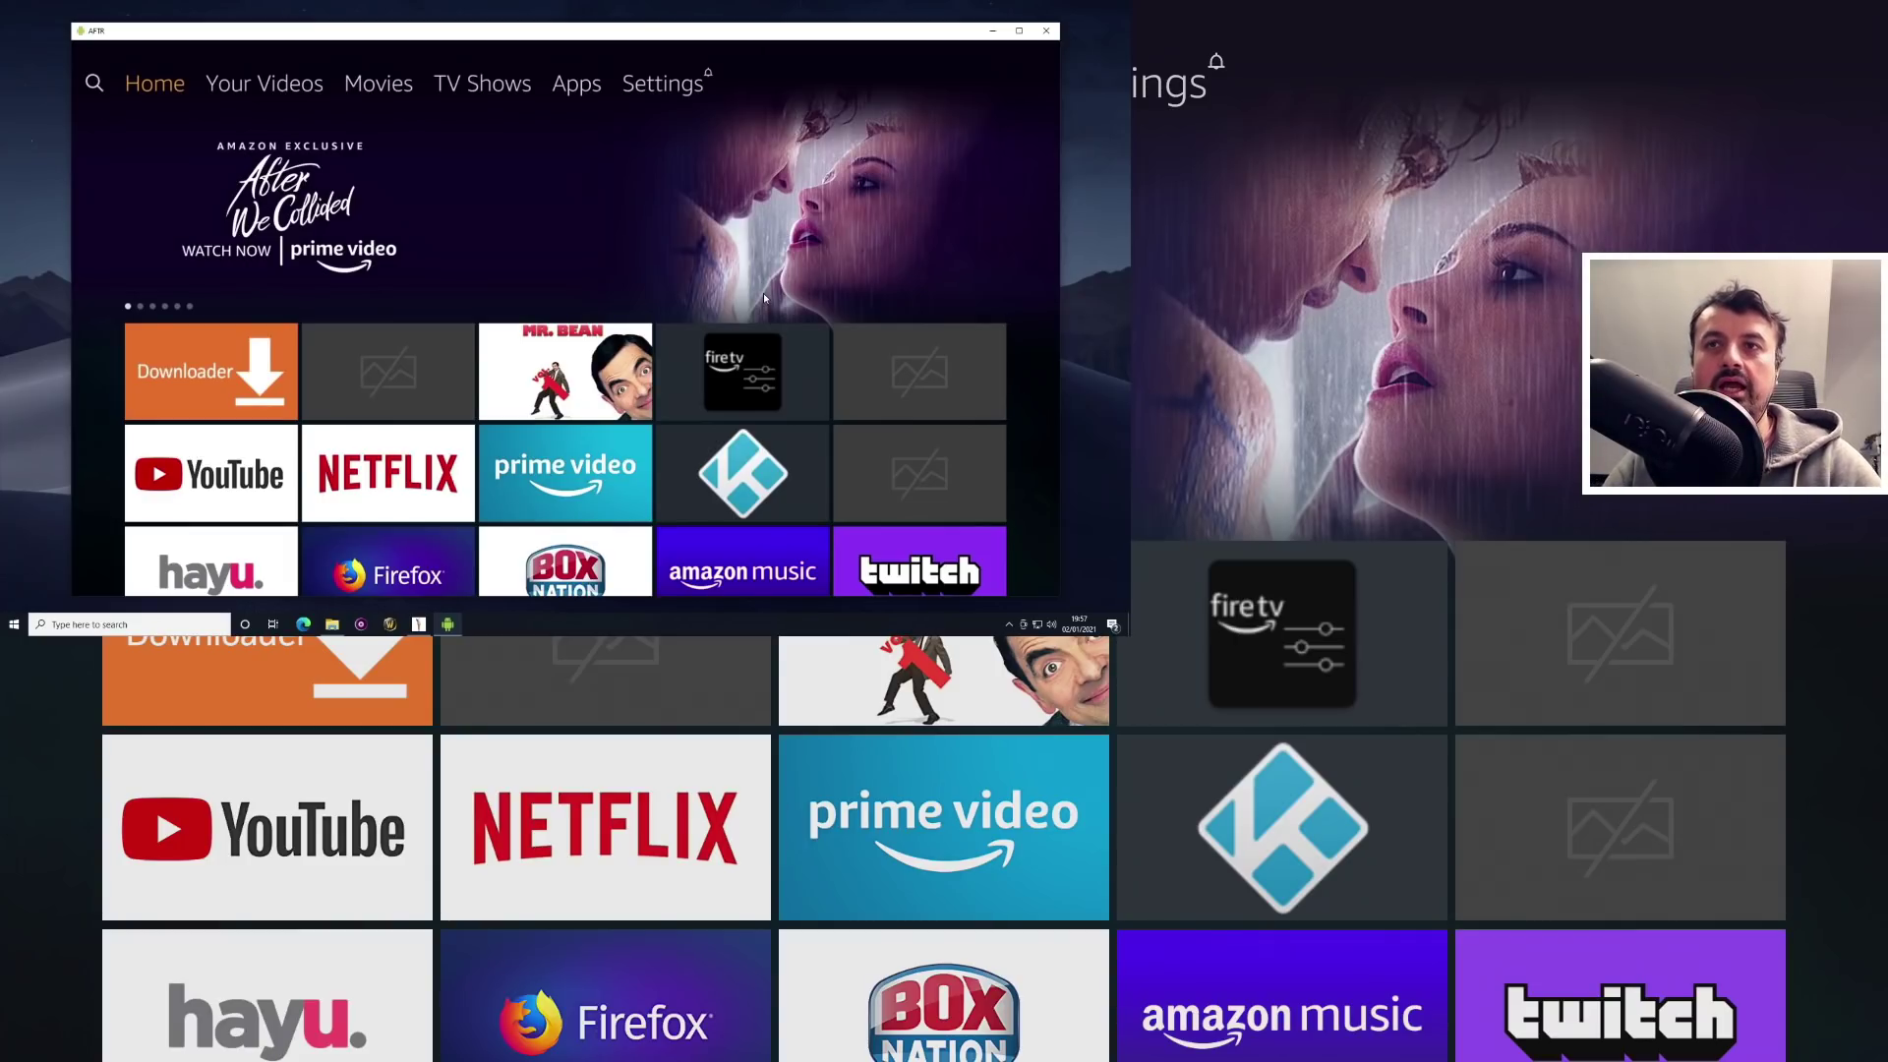
# Navigate the Fire TV to Settings > Applications > Manage Installed Applications.
pyautogui.press('Right')
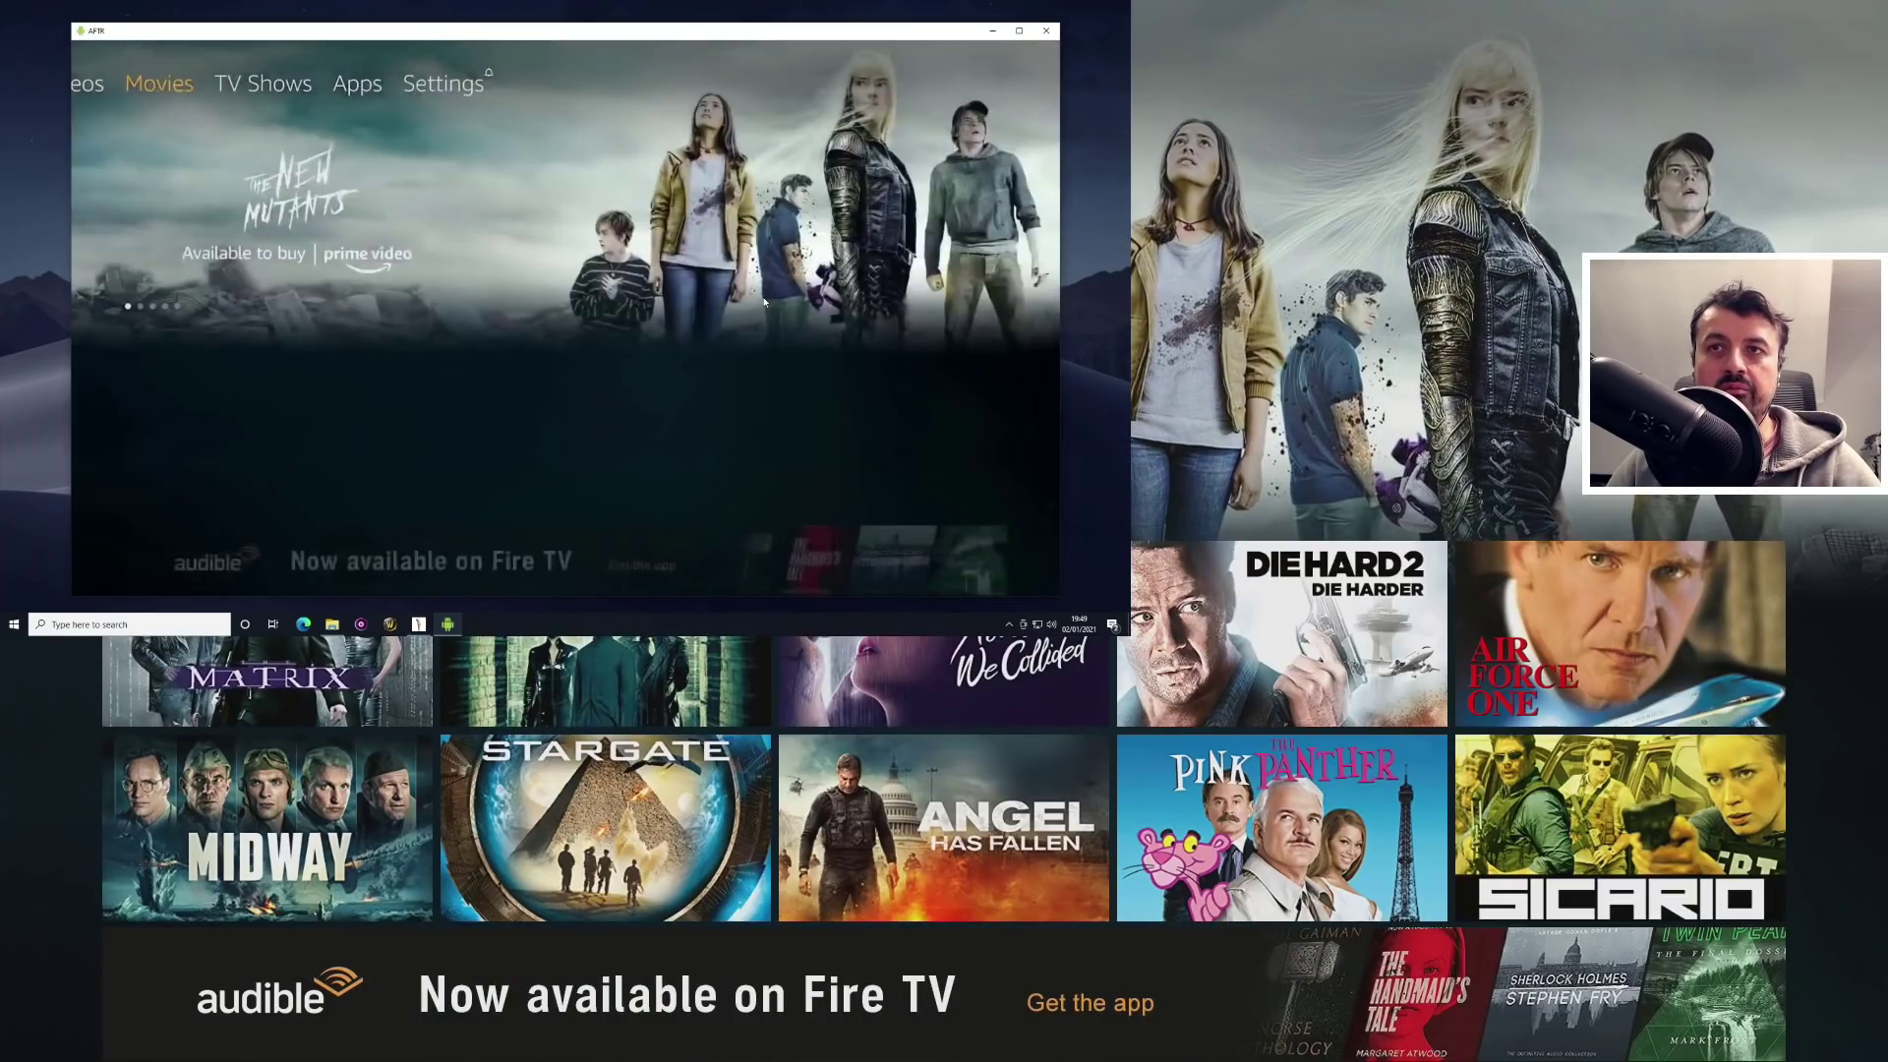
pyautogui.press('Right')
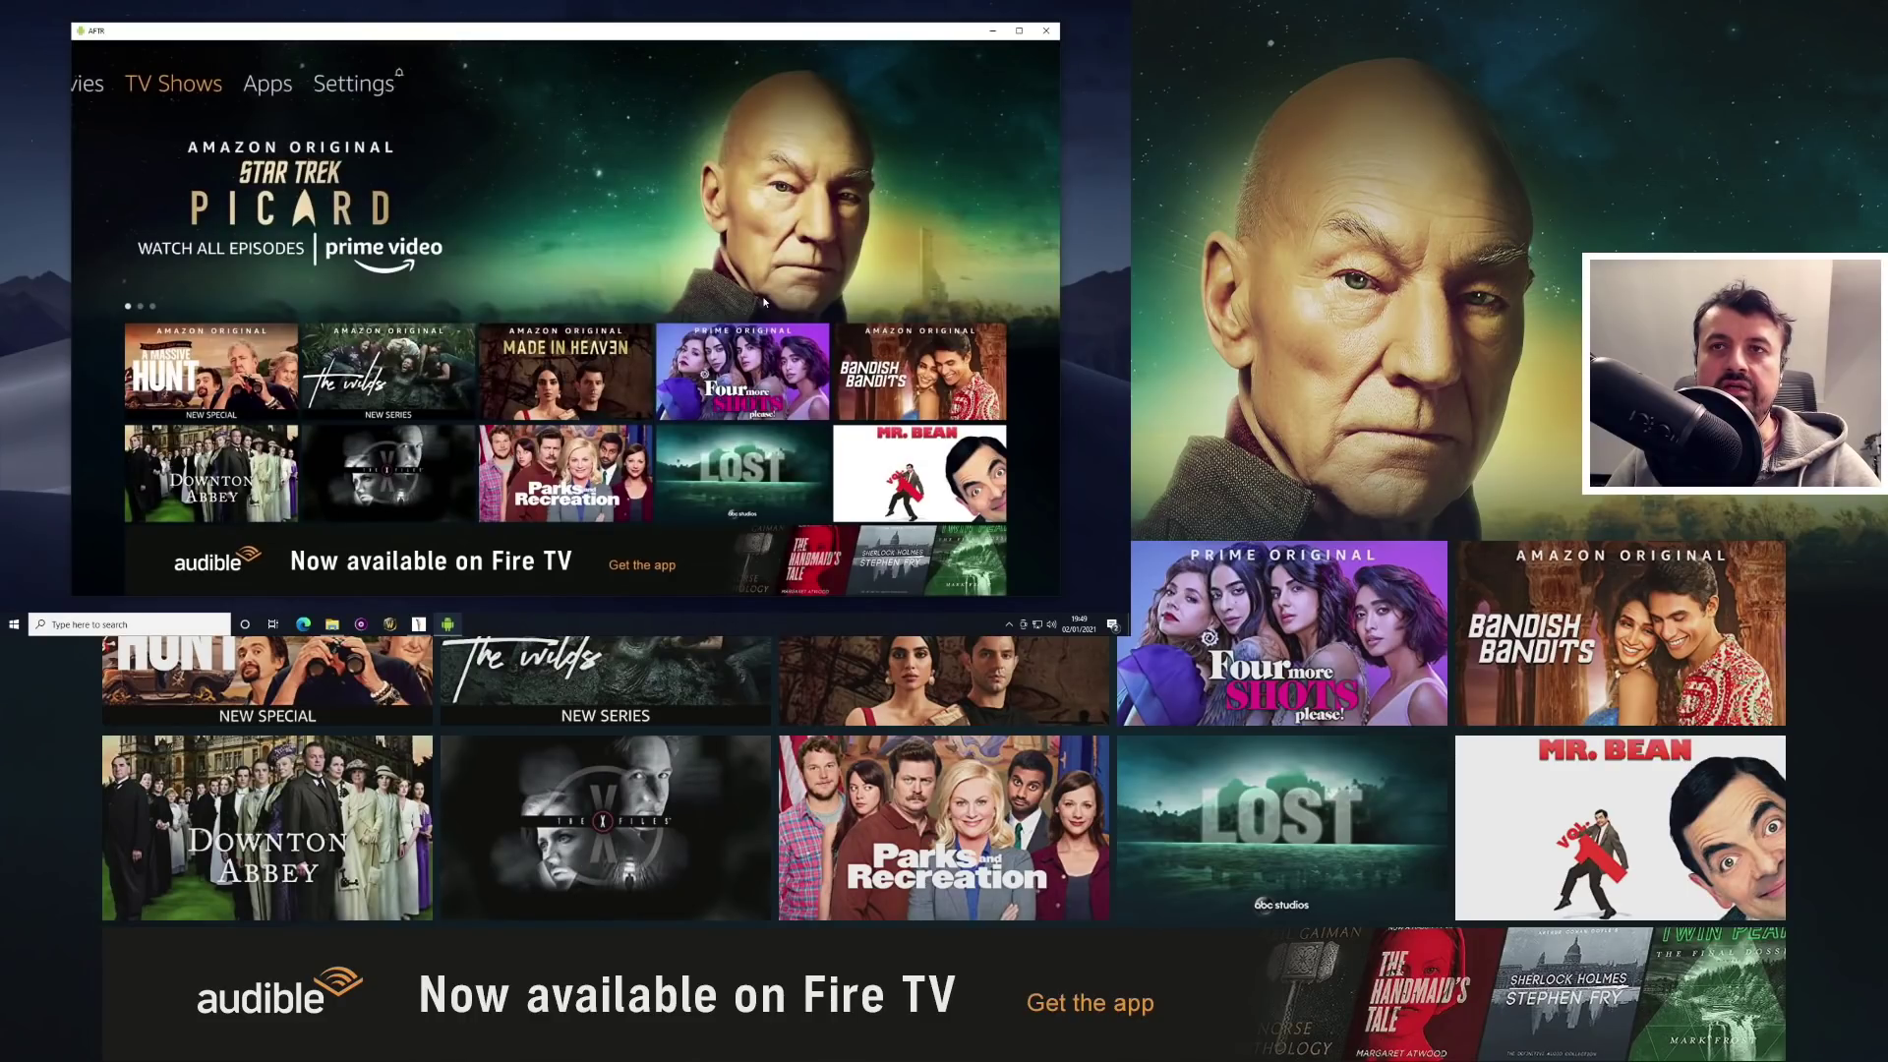
pyautogui.press('Right')
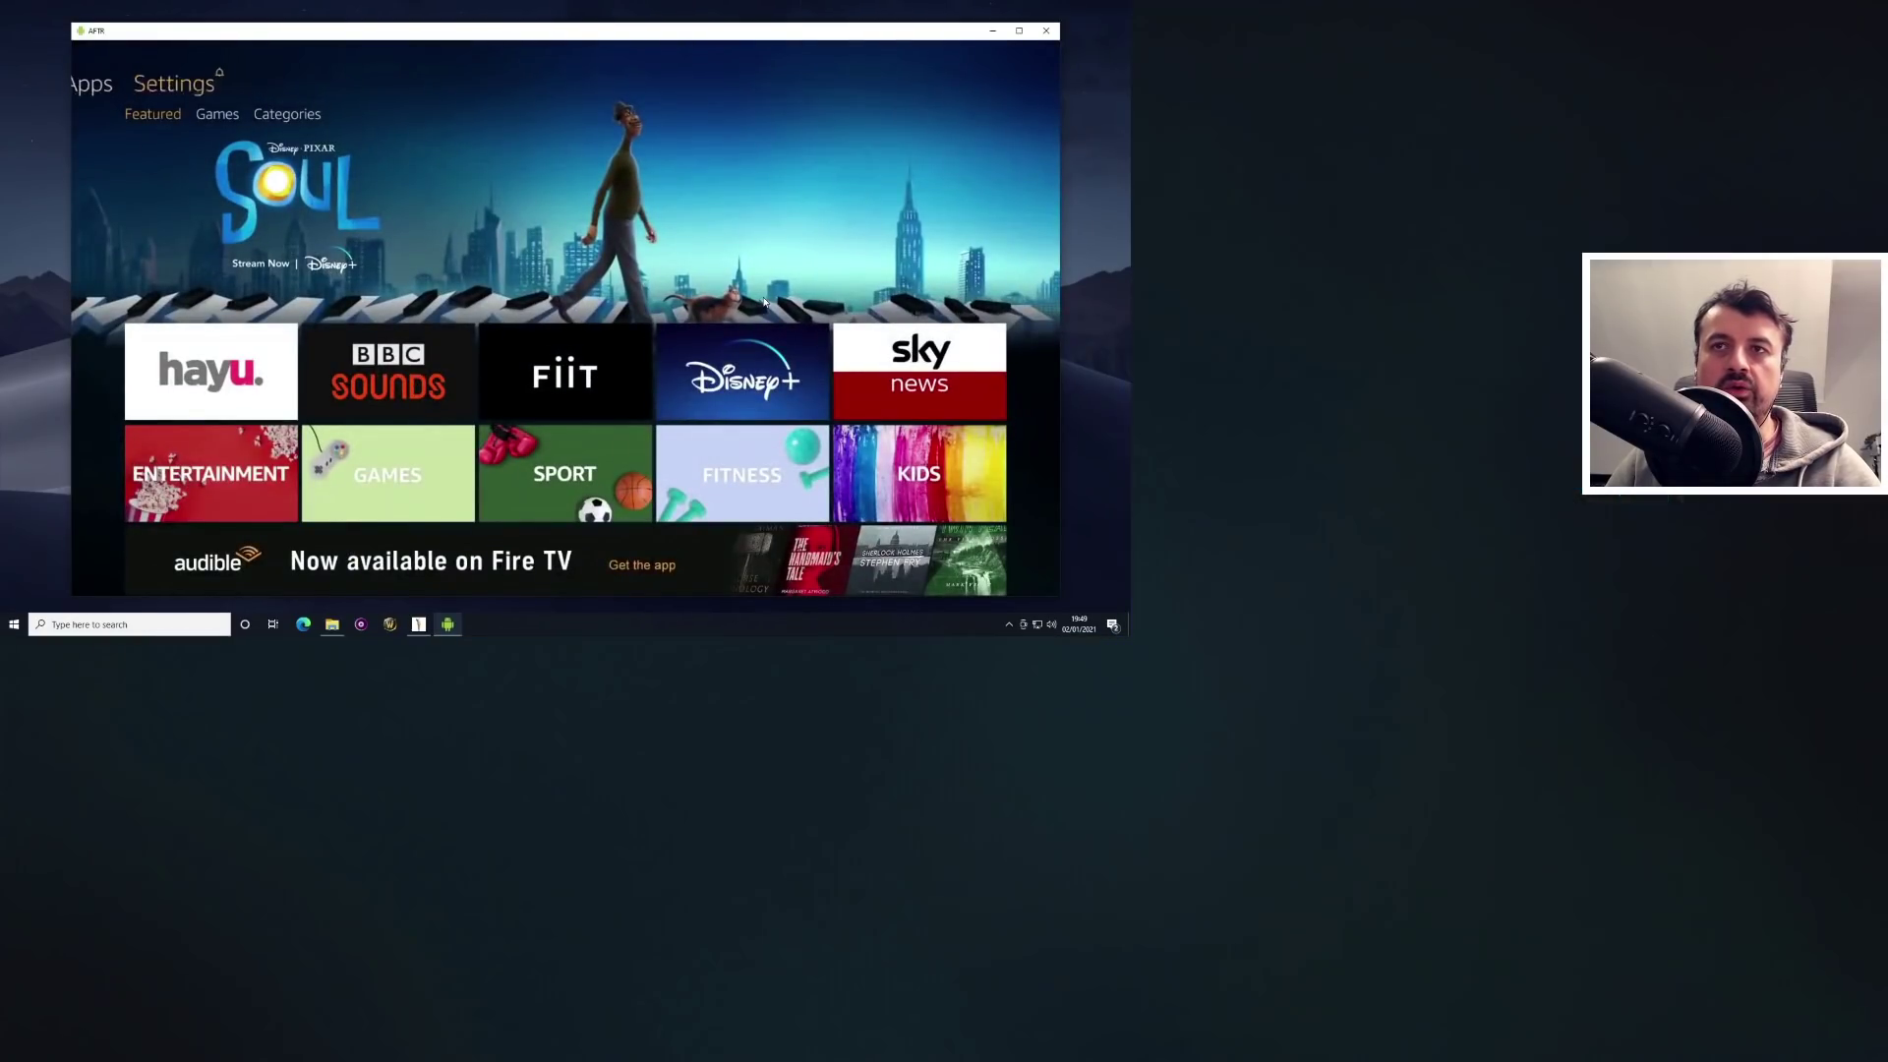
pyautogui.press('Down')
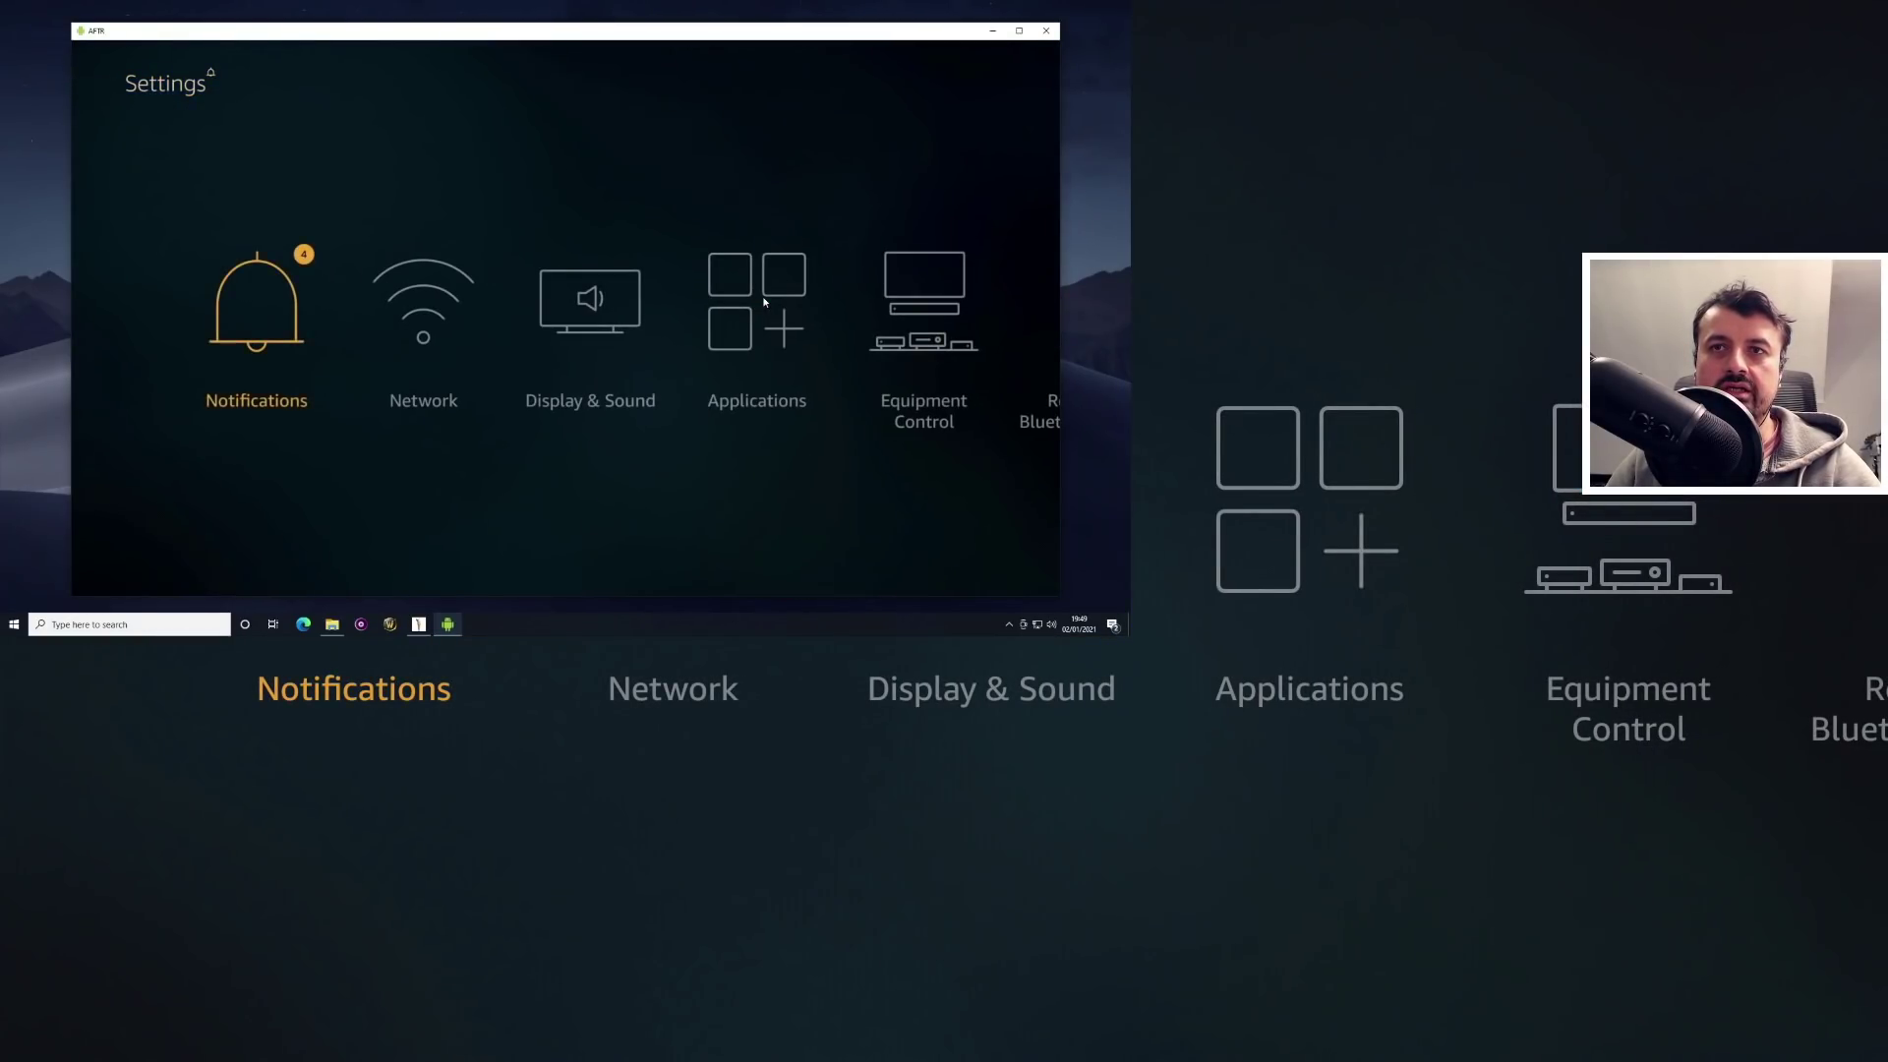
pyautogui.press('Right')
pyautogui.press('Right')
pyautogui.press('Right')
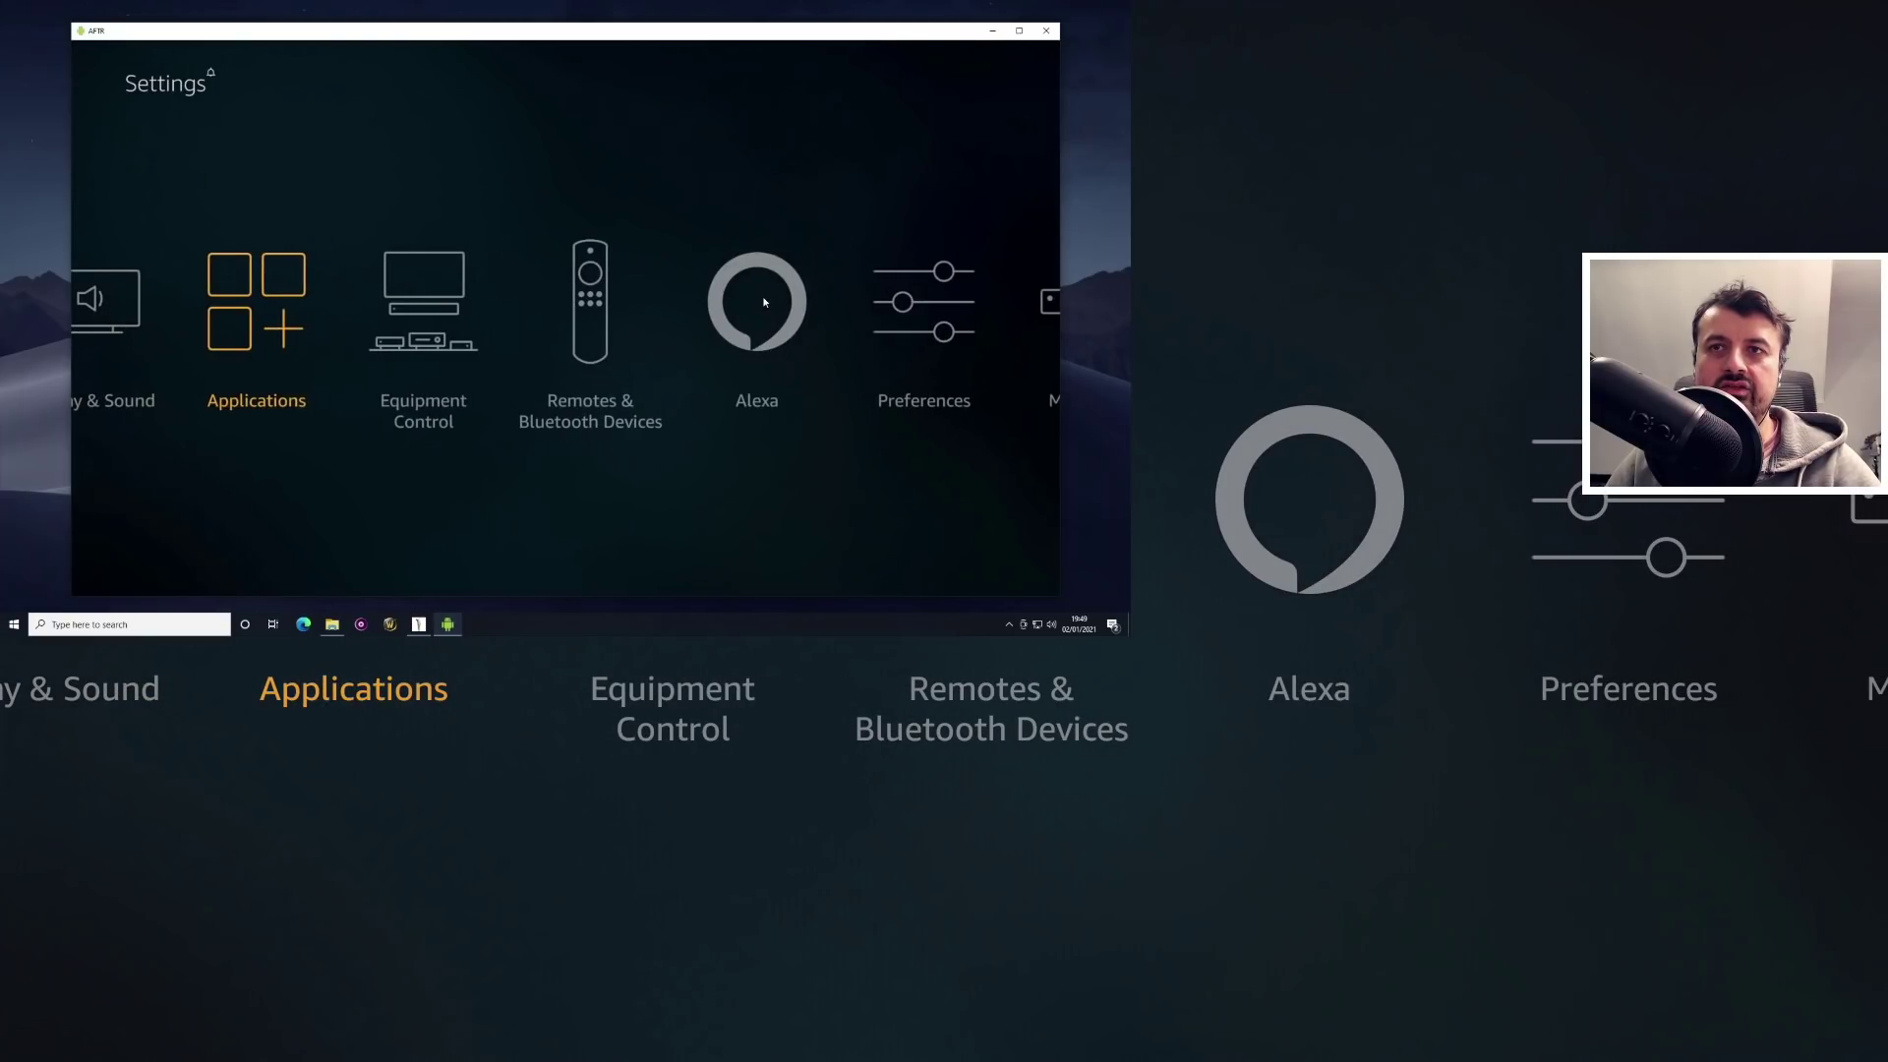
pyautogui.press('Return')
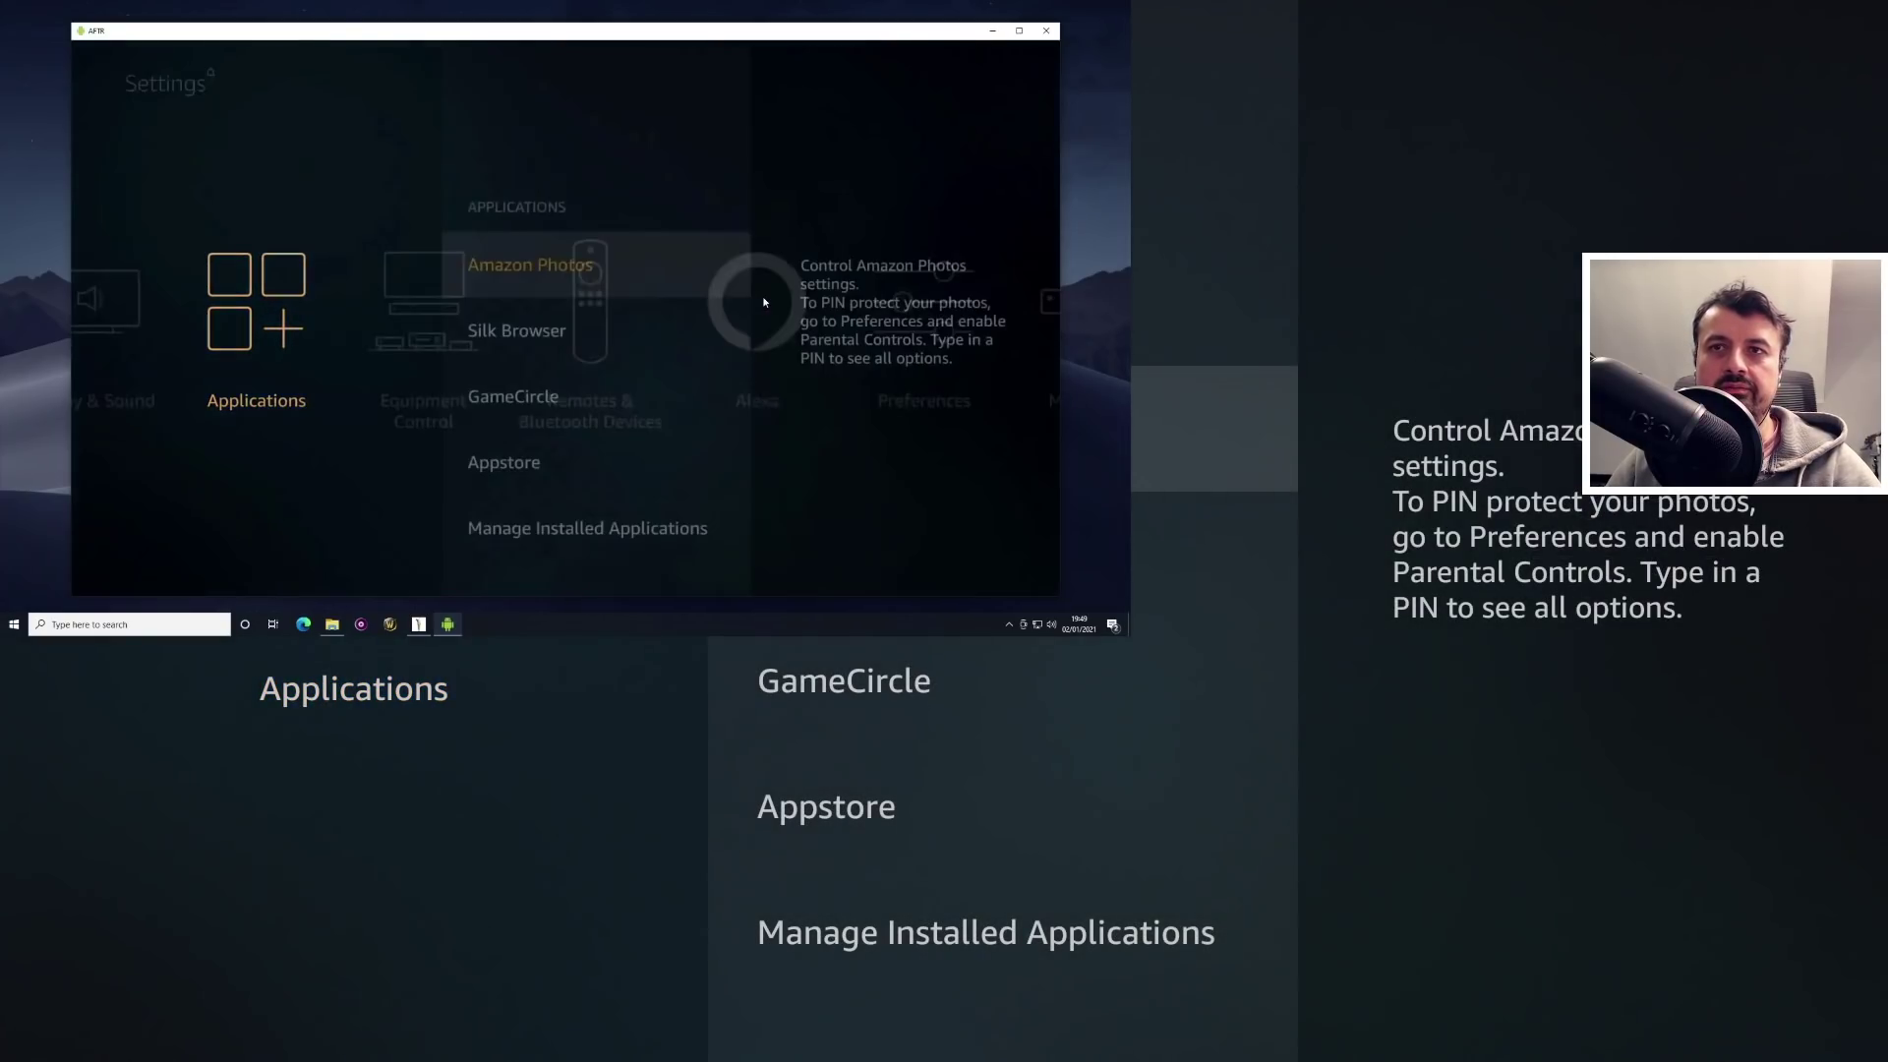
pyautogui.press('Down')
pyautogui.press('Down')
pyautogui.press('Down')
pyautogui.press('Down')
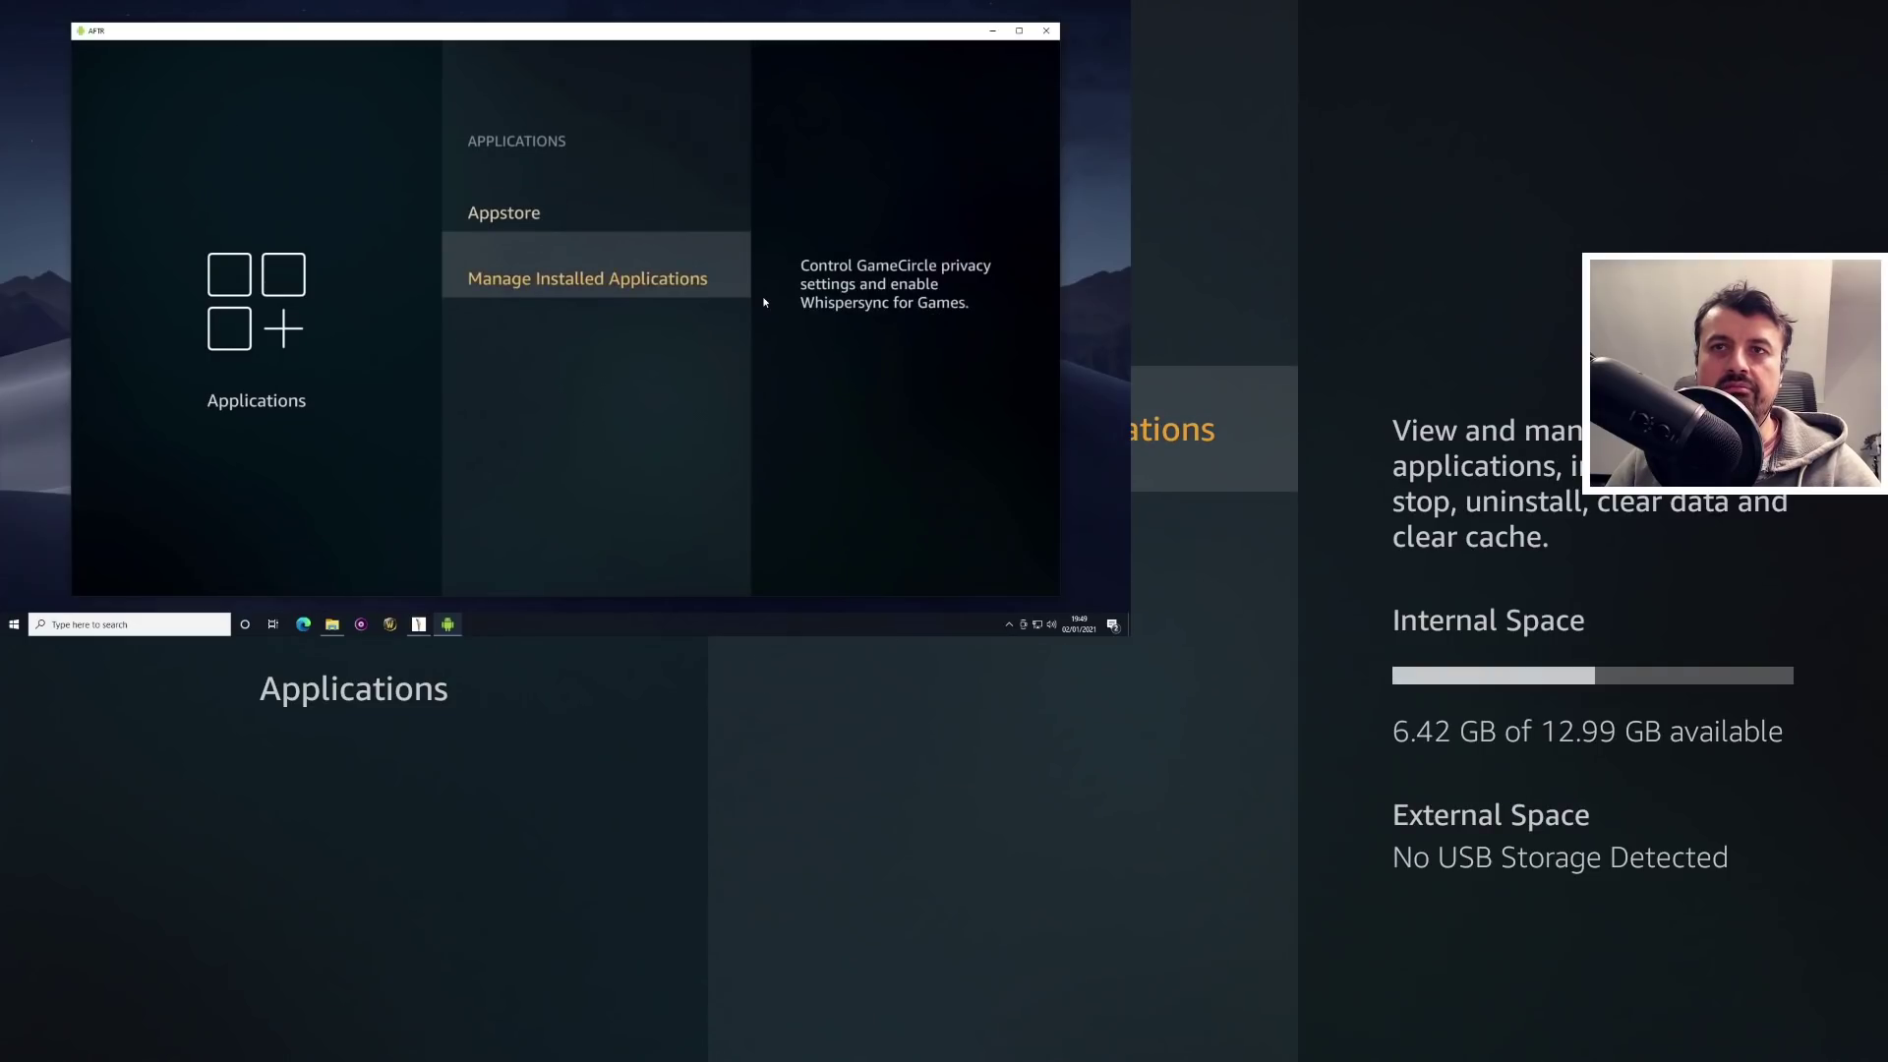
pyautogui.press('Return')
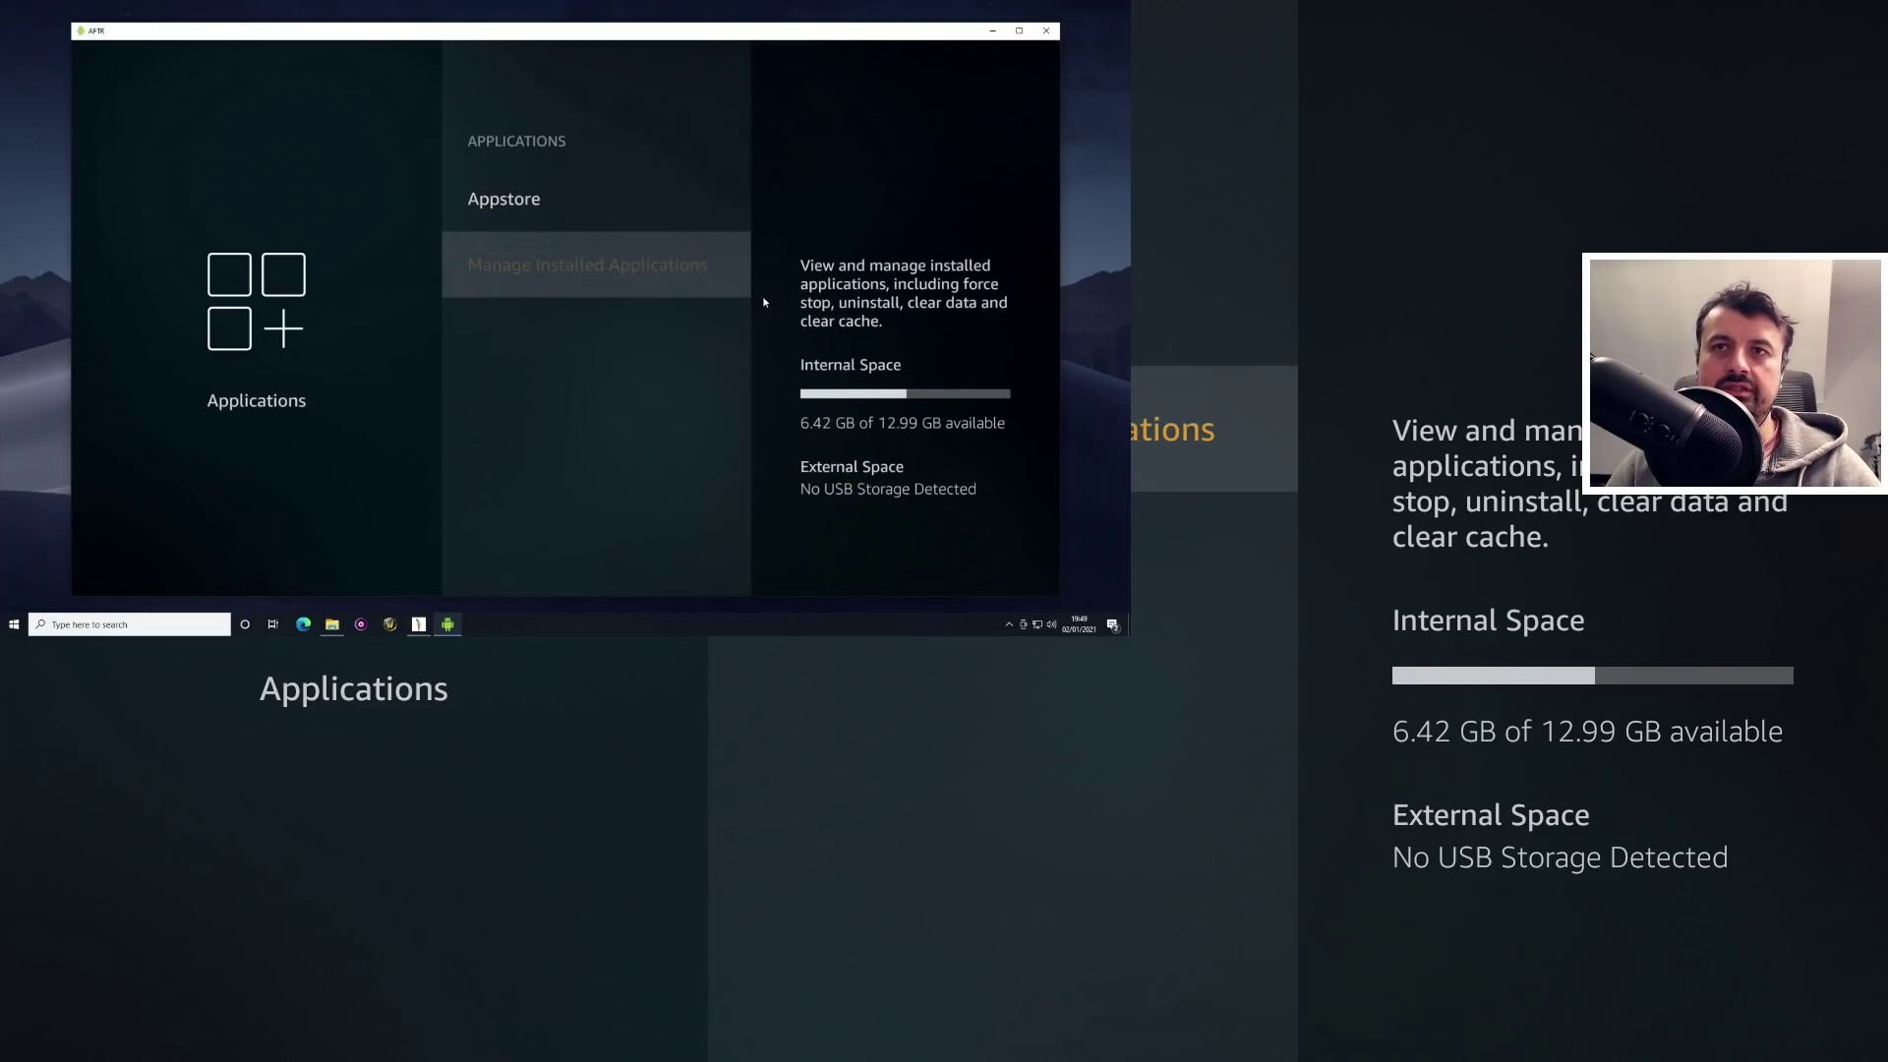
# Select APKPure and confirm uninstalling it.
pyautogui.press('Down')
pyautogui.press('Down')
pyautogui.press('Down')
pyautogui.press('Down')
pyautogui.press('Down')
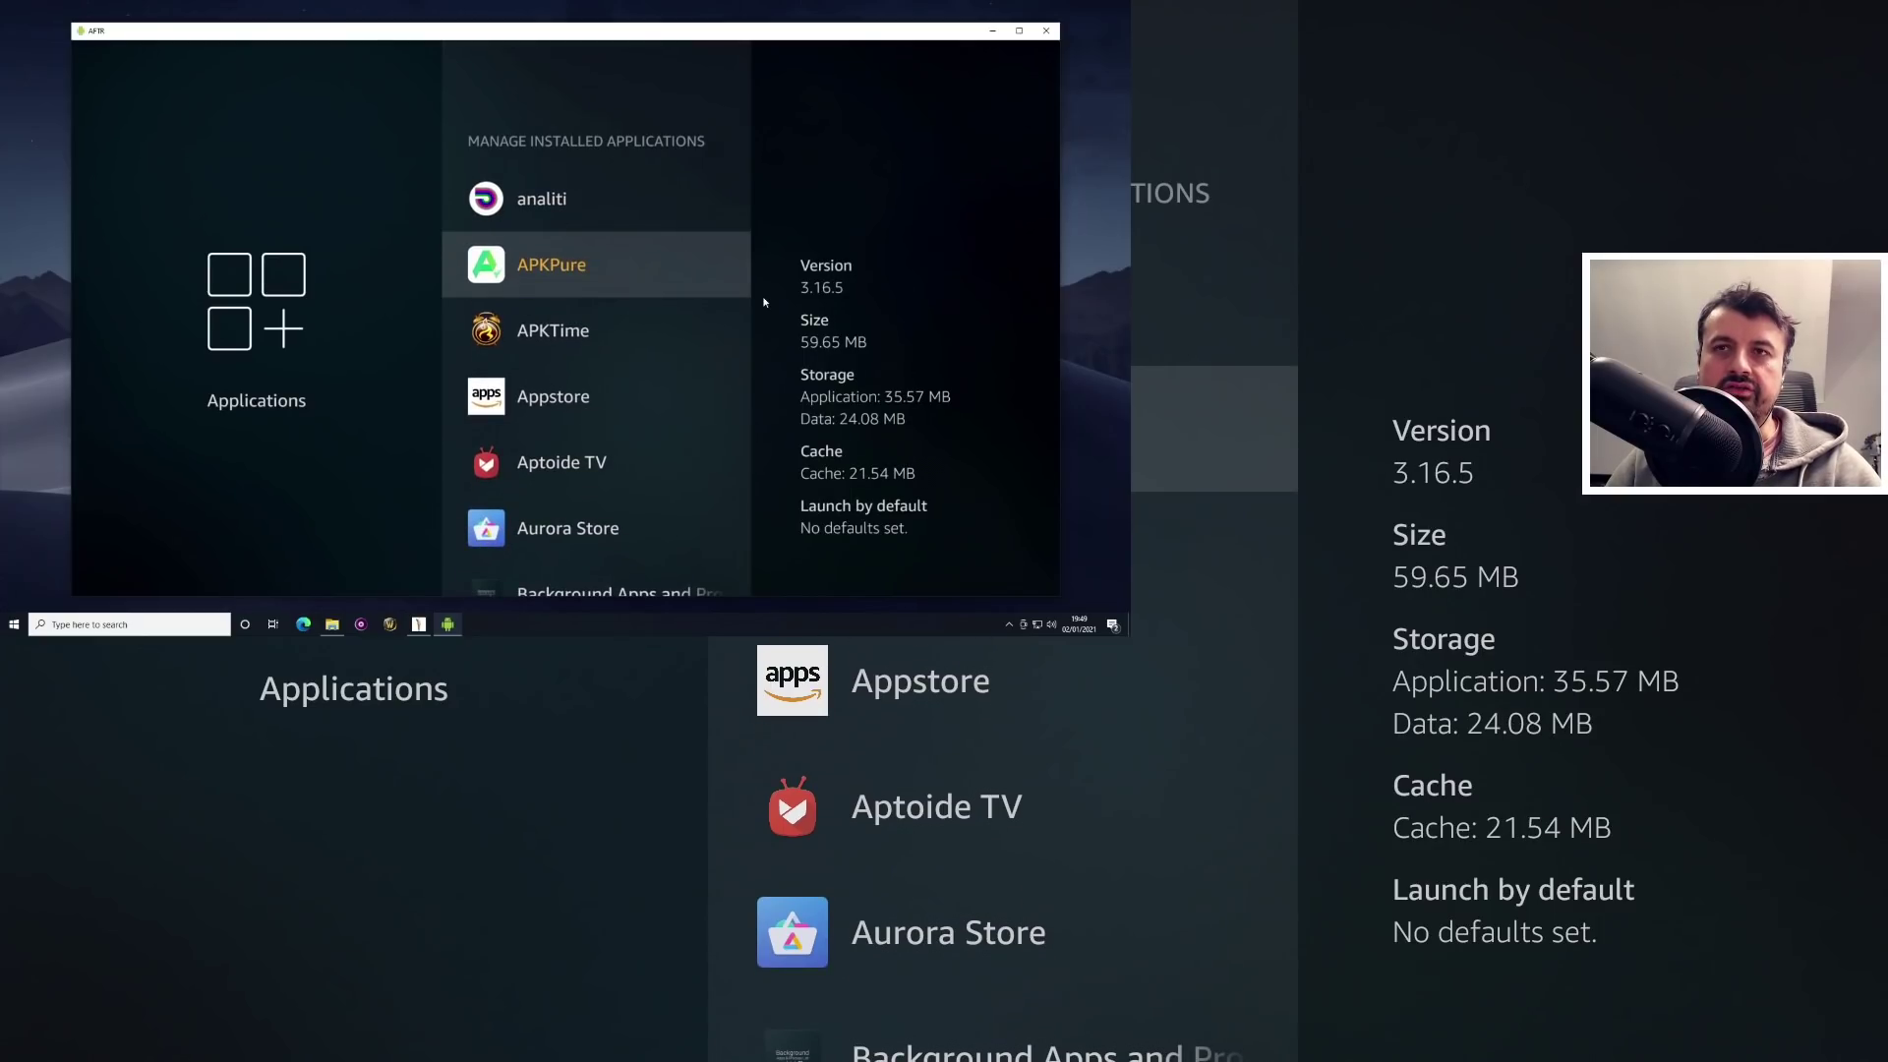
pyautogui.press('Return')
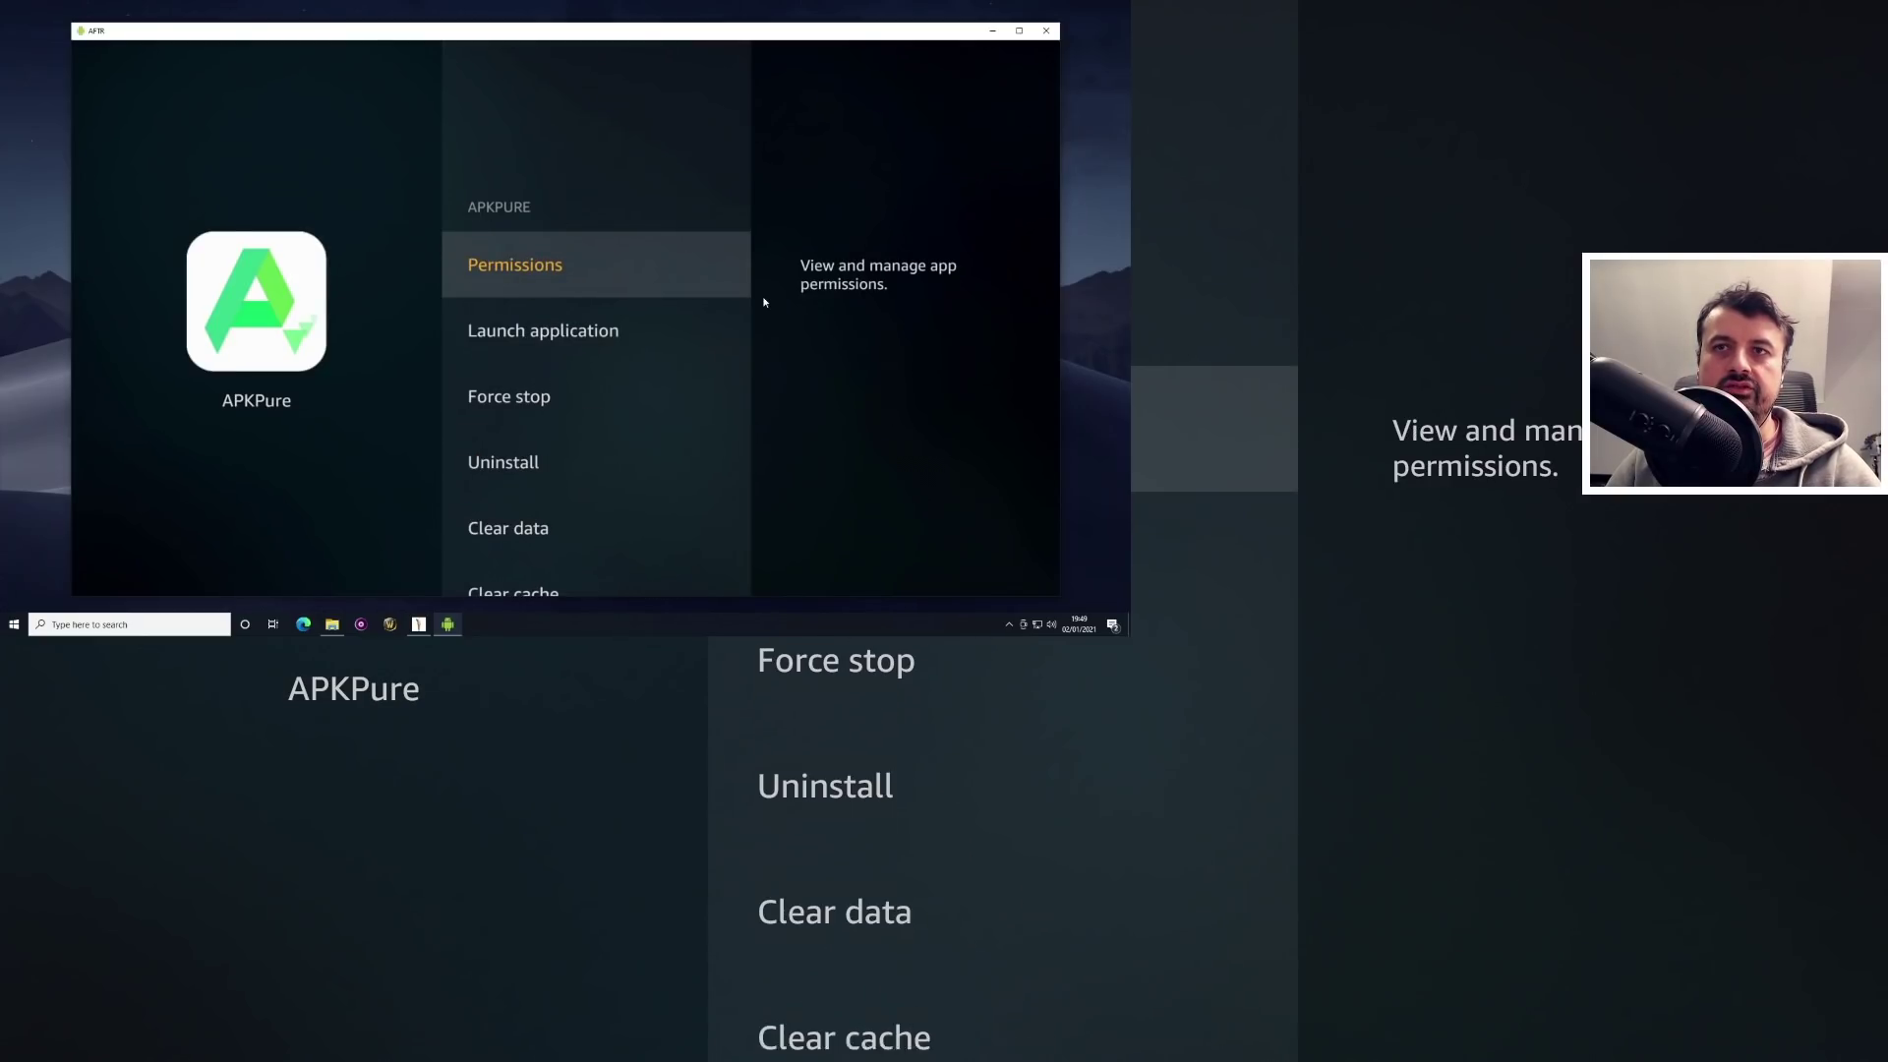
pyautogui.press('Down')
pyautogui.press('Down')
pyautogui.press('Down')
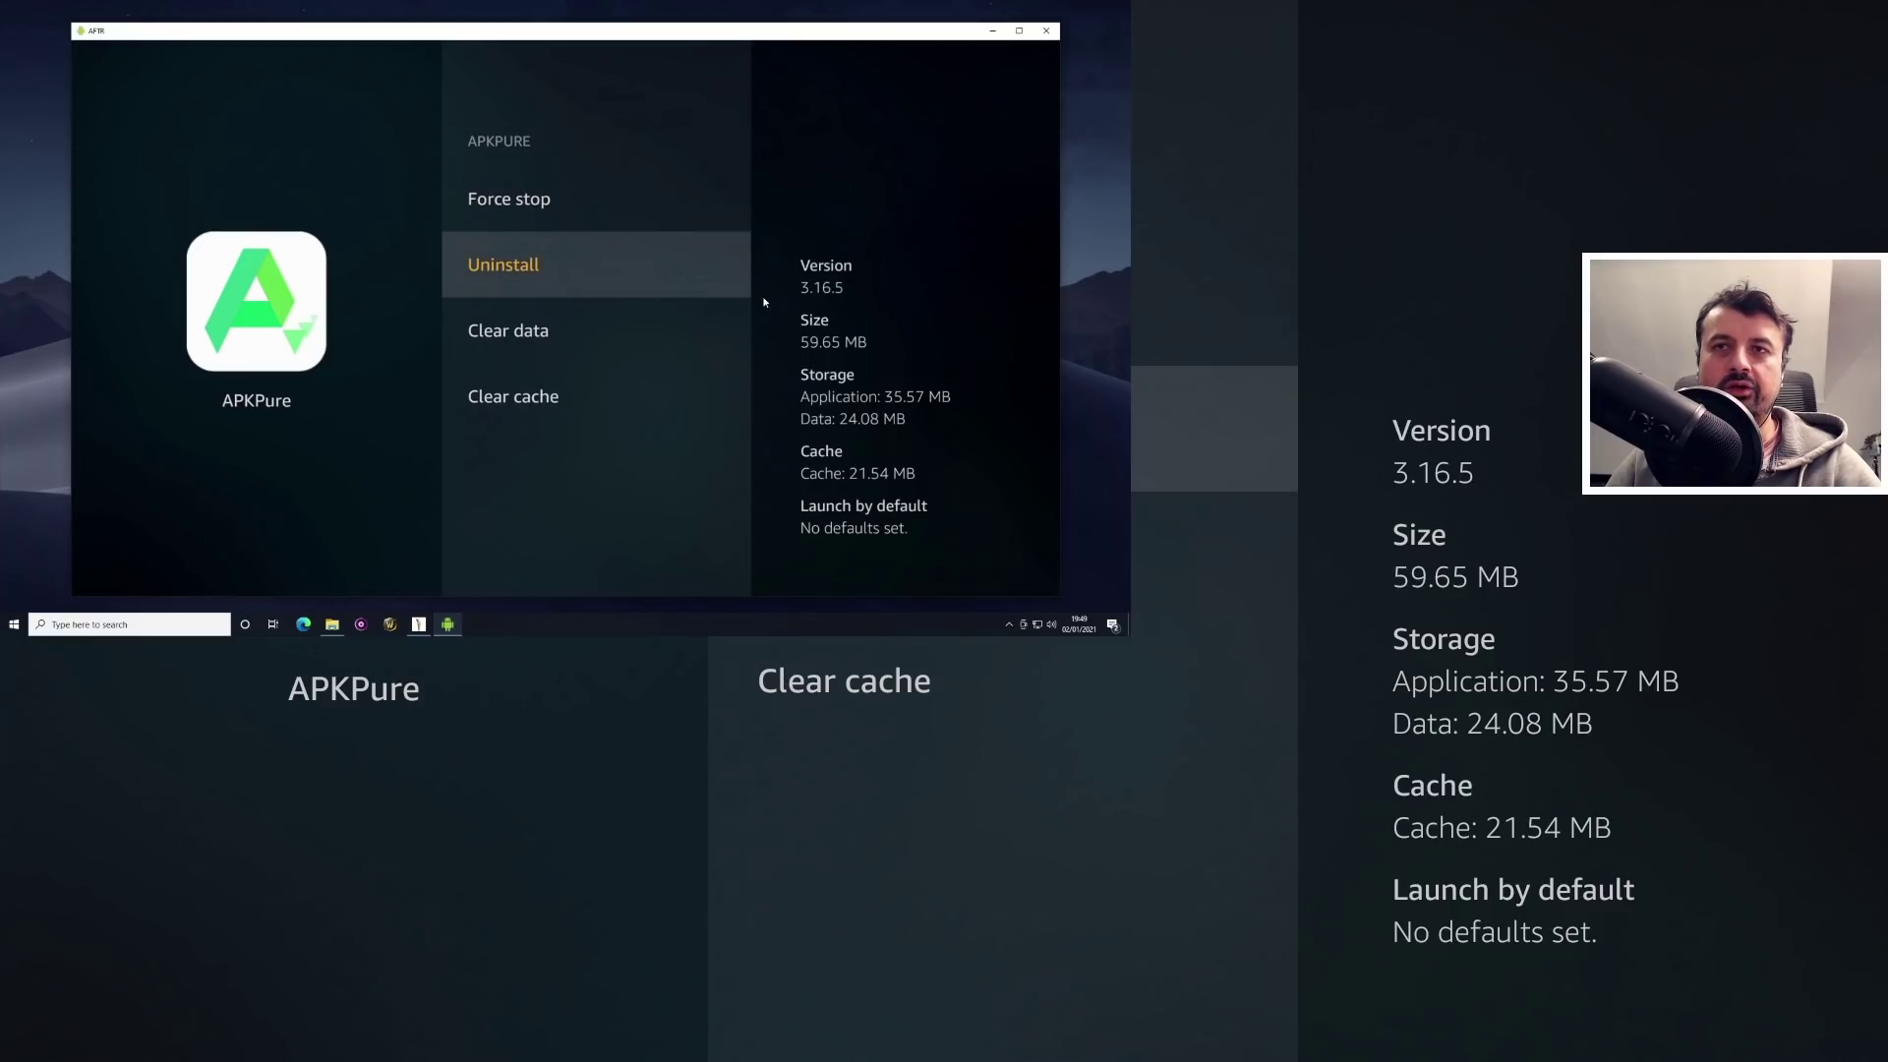
pyautogui.press('Return')
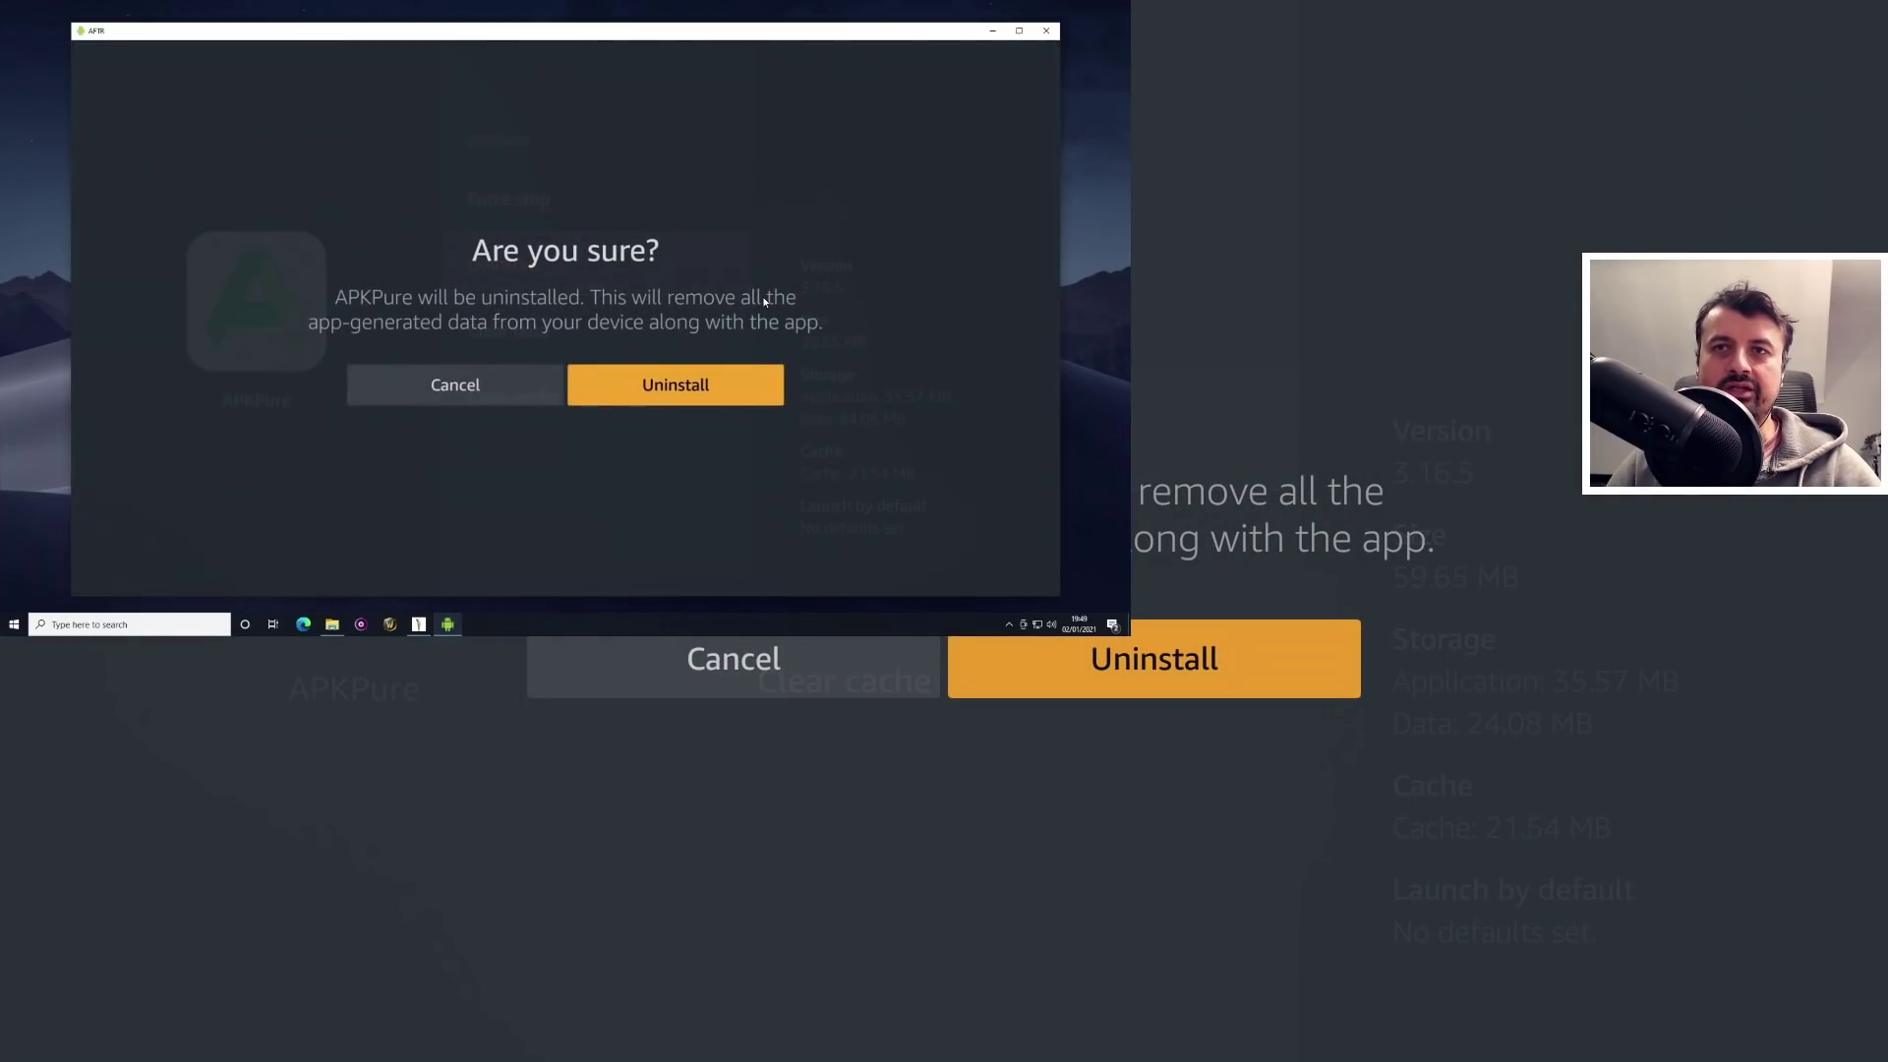
pyautogui.press('Return')
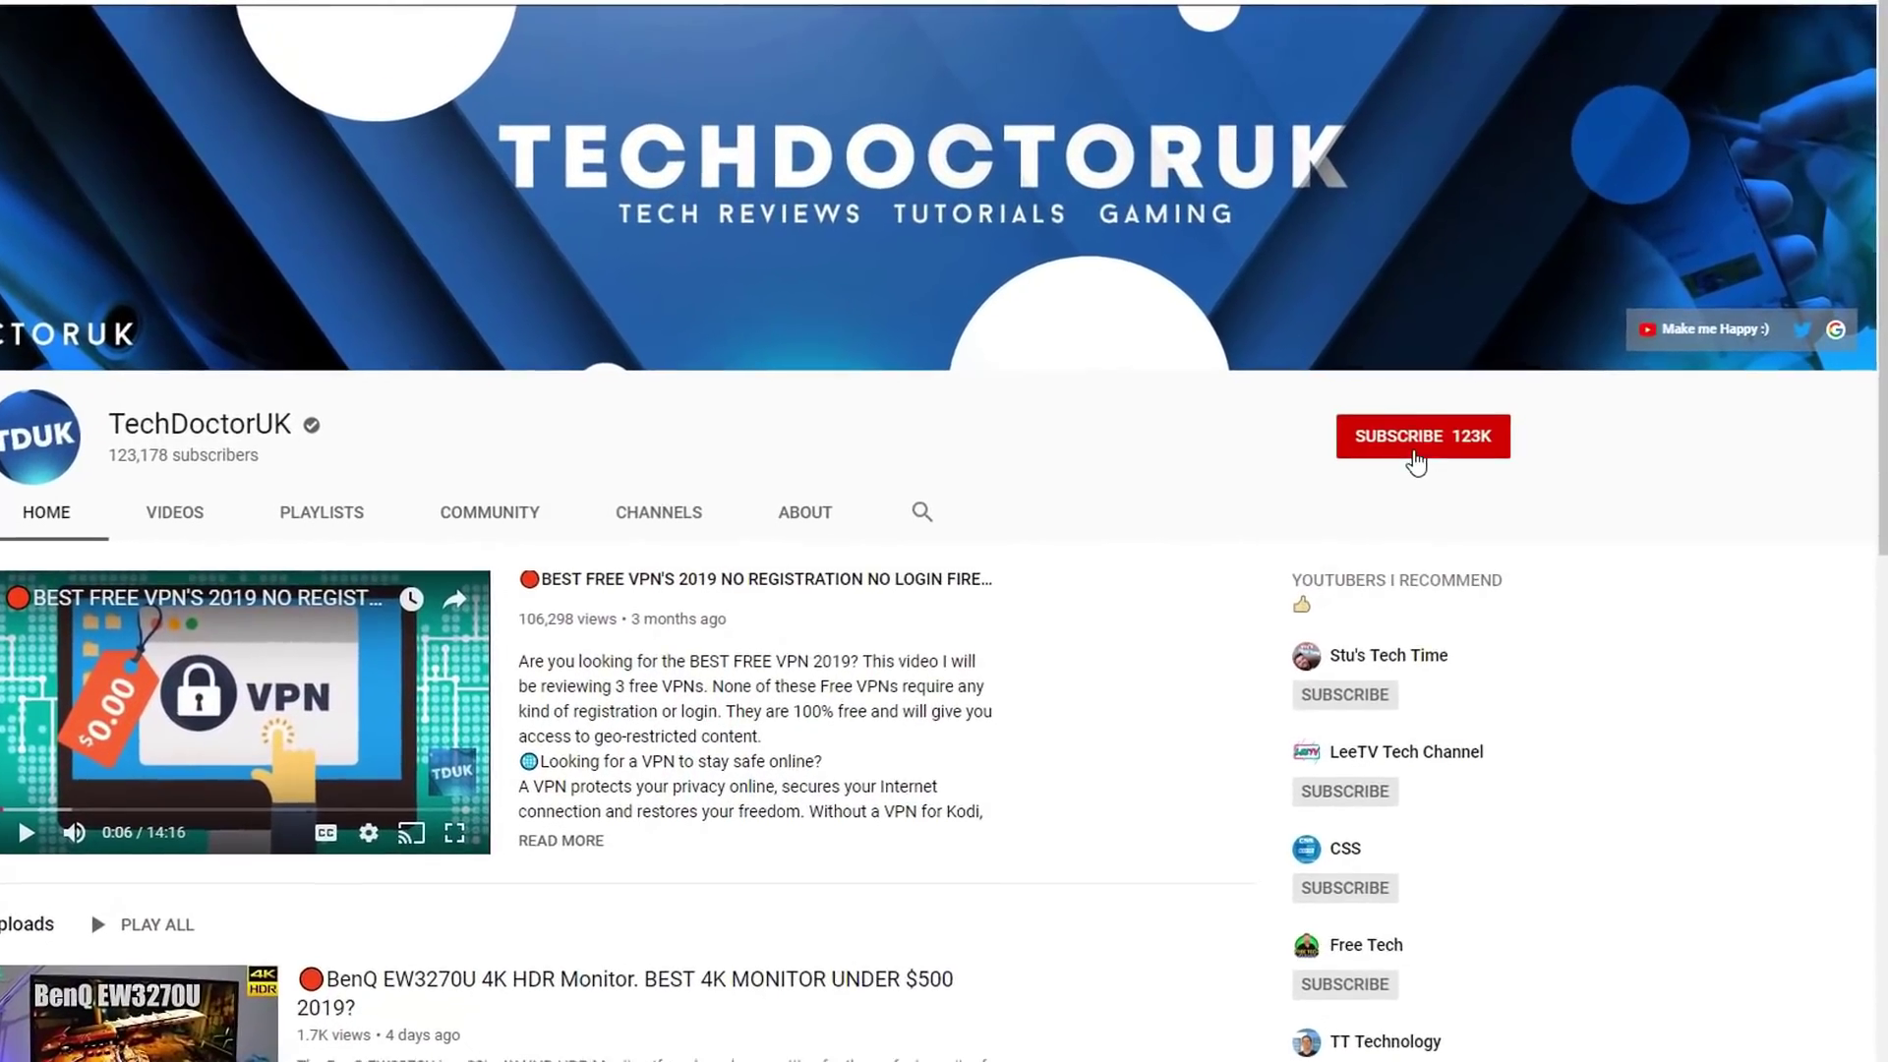
# Subscribe to TechDoctorUK and turn on notifications for all new videos.
pyautogui.click(1416, 460)
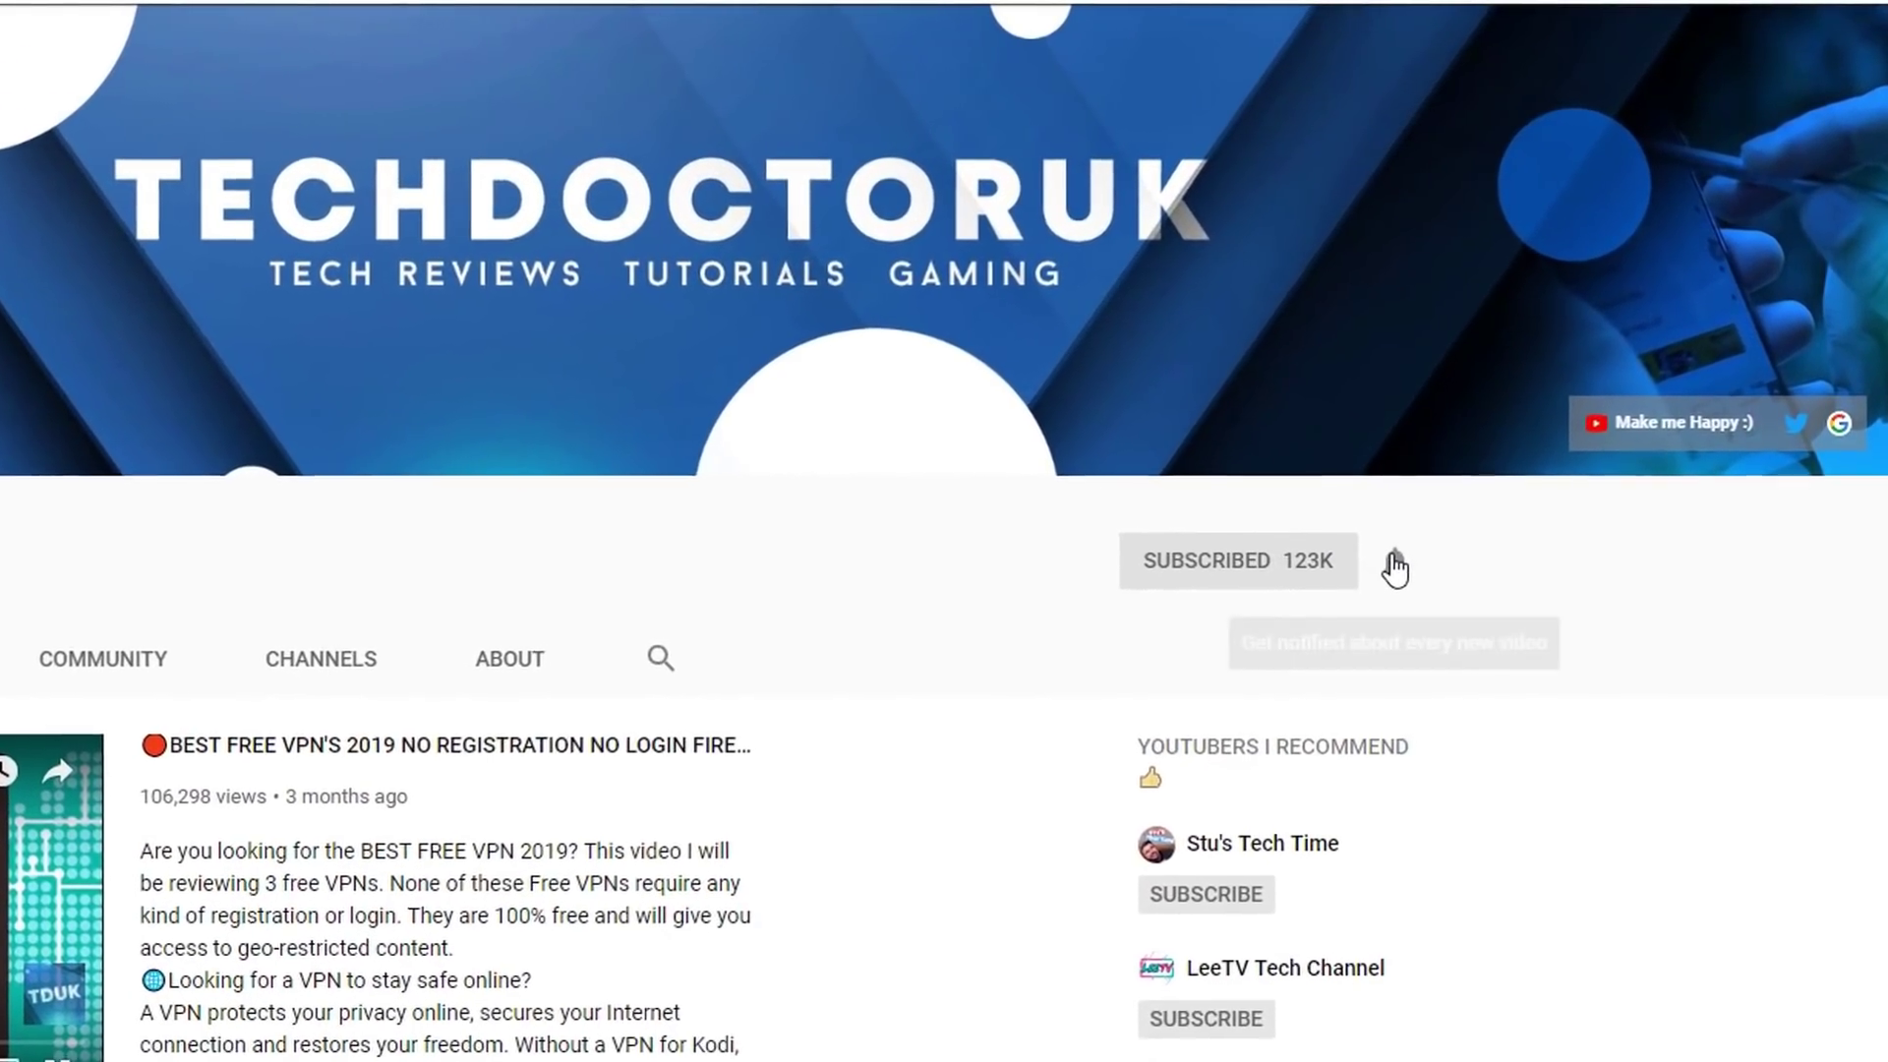
pyautogui.click(1408, 541)
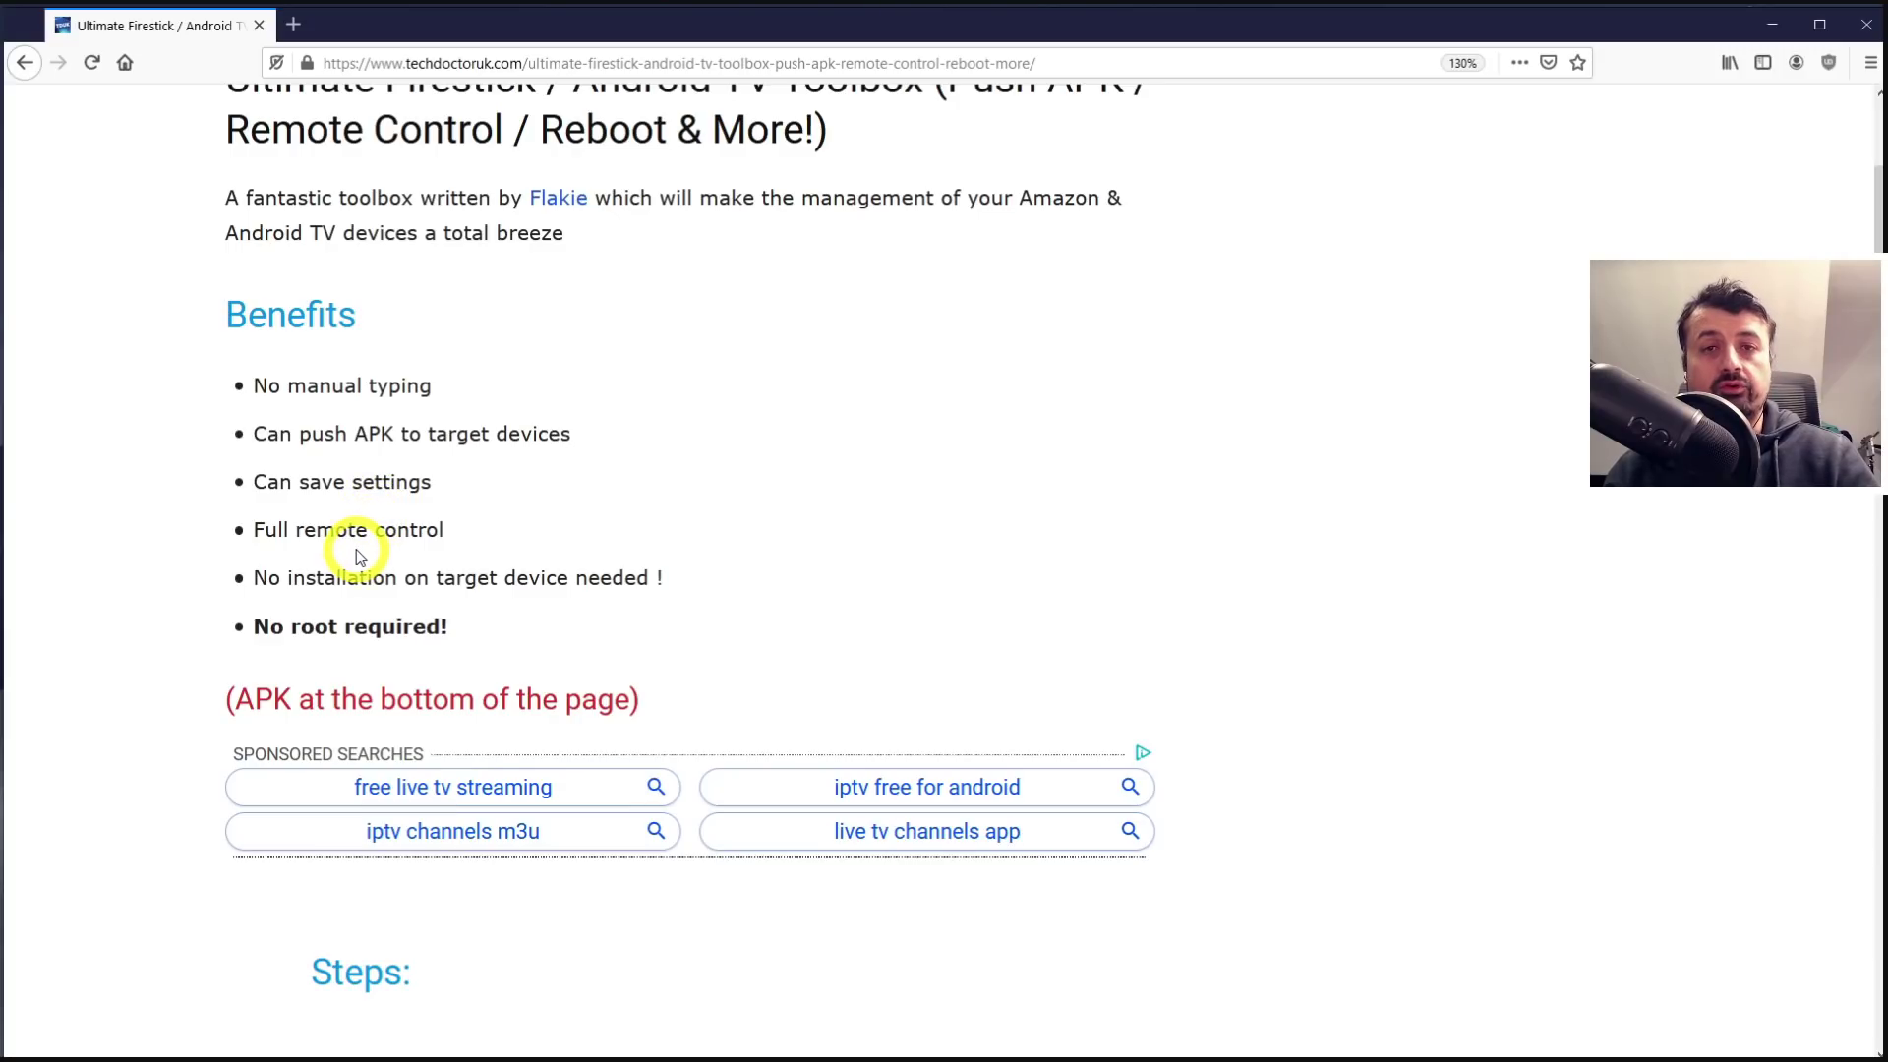
# Scroll the techdoctoruk toolbox guide down to the Software needed download links.
pyautogui.scroll(-6, 333, 659)
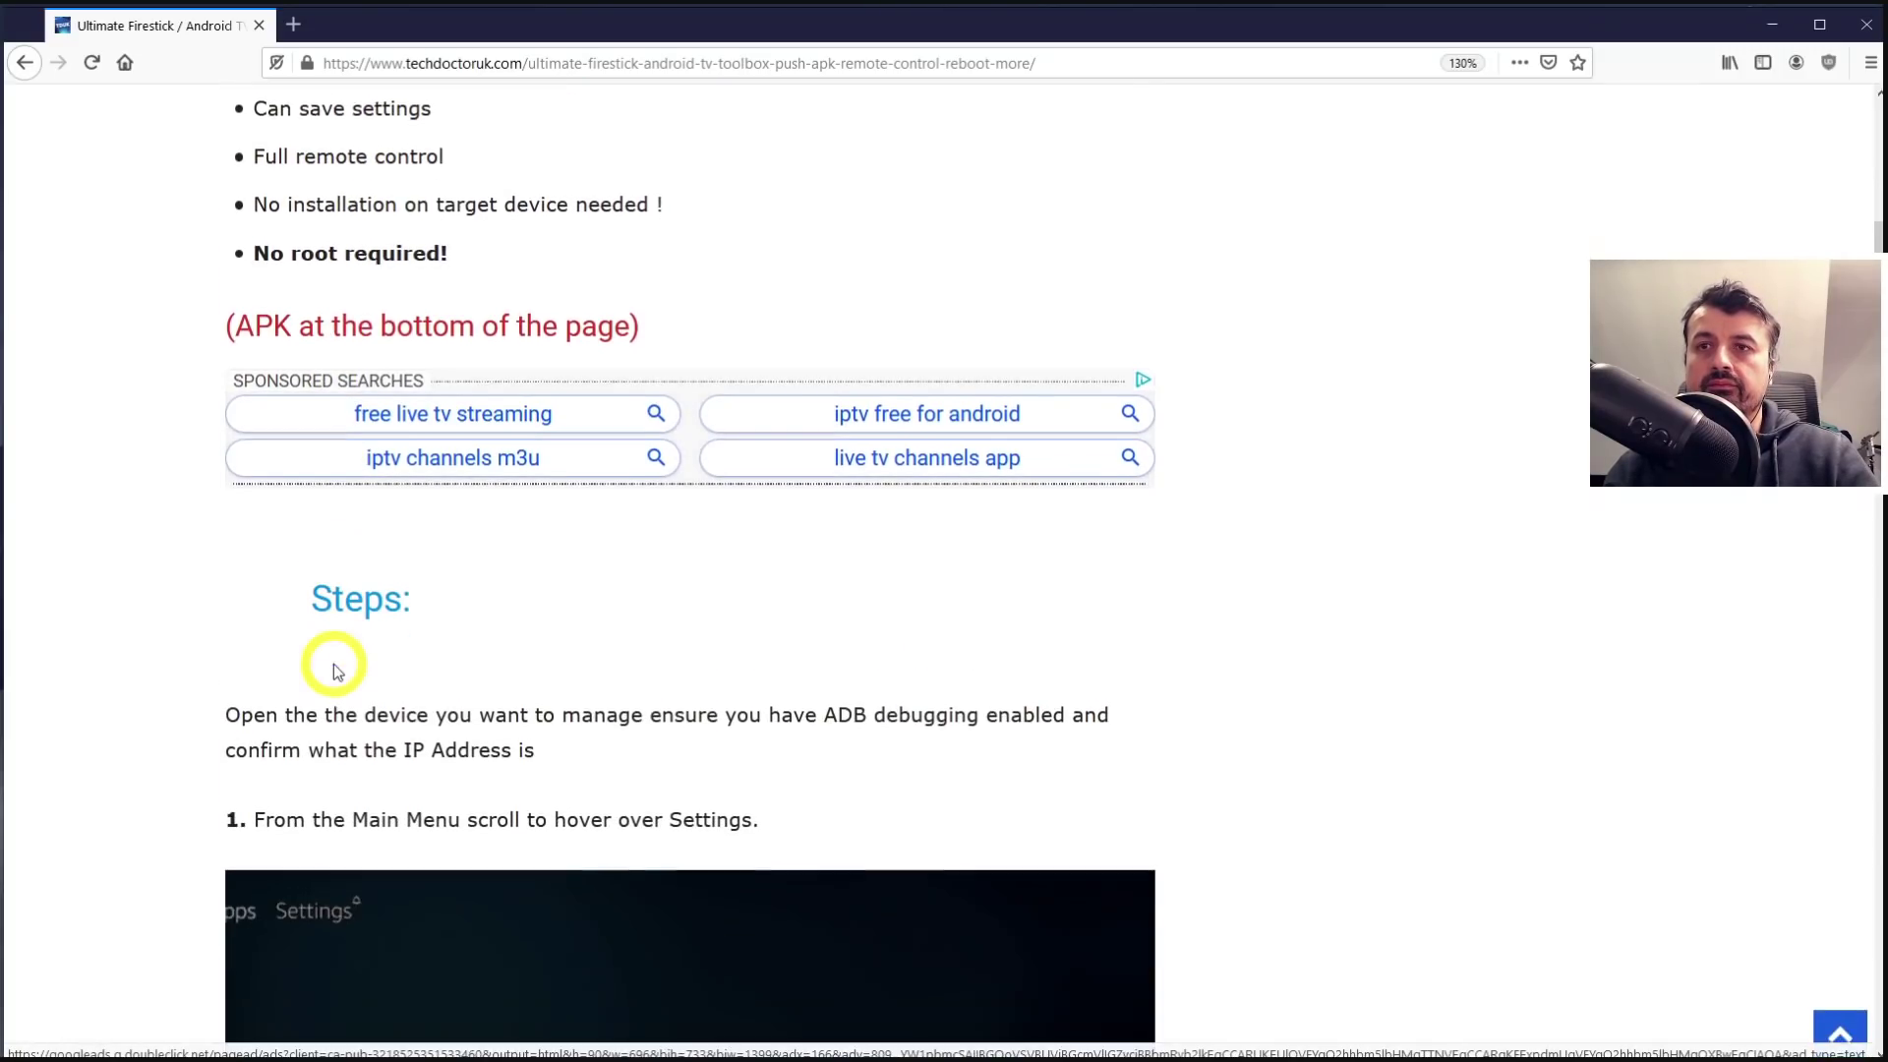
pyautogui.scroll(-7, 333, 667)
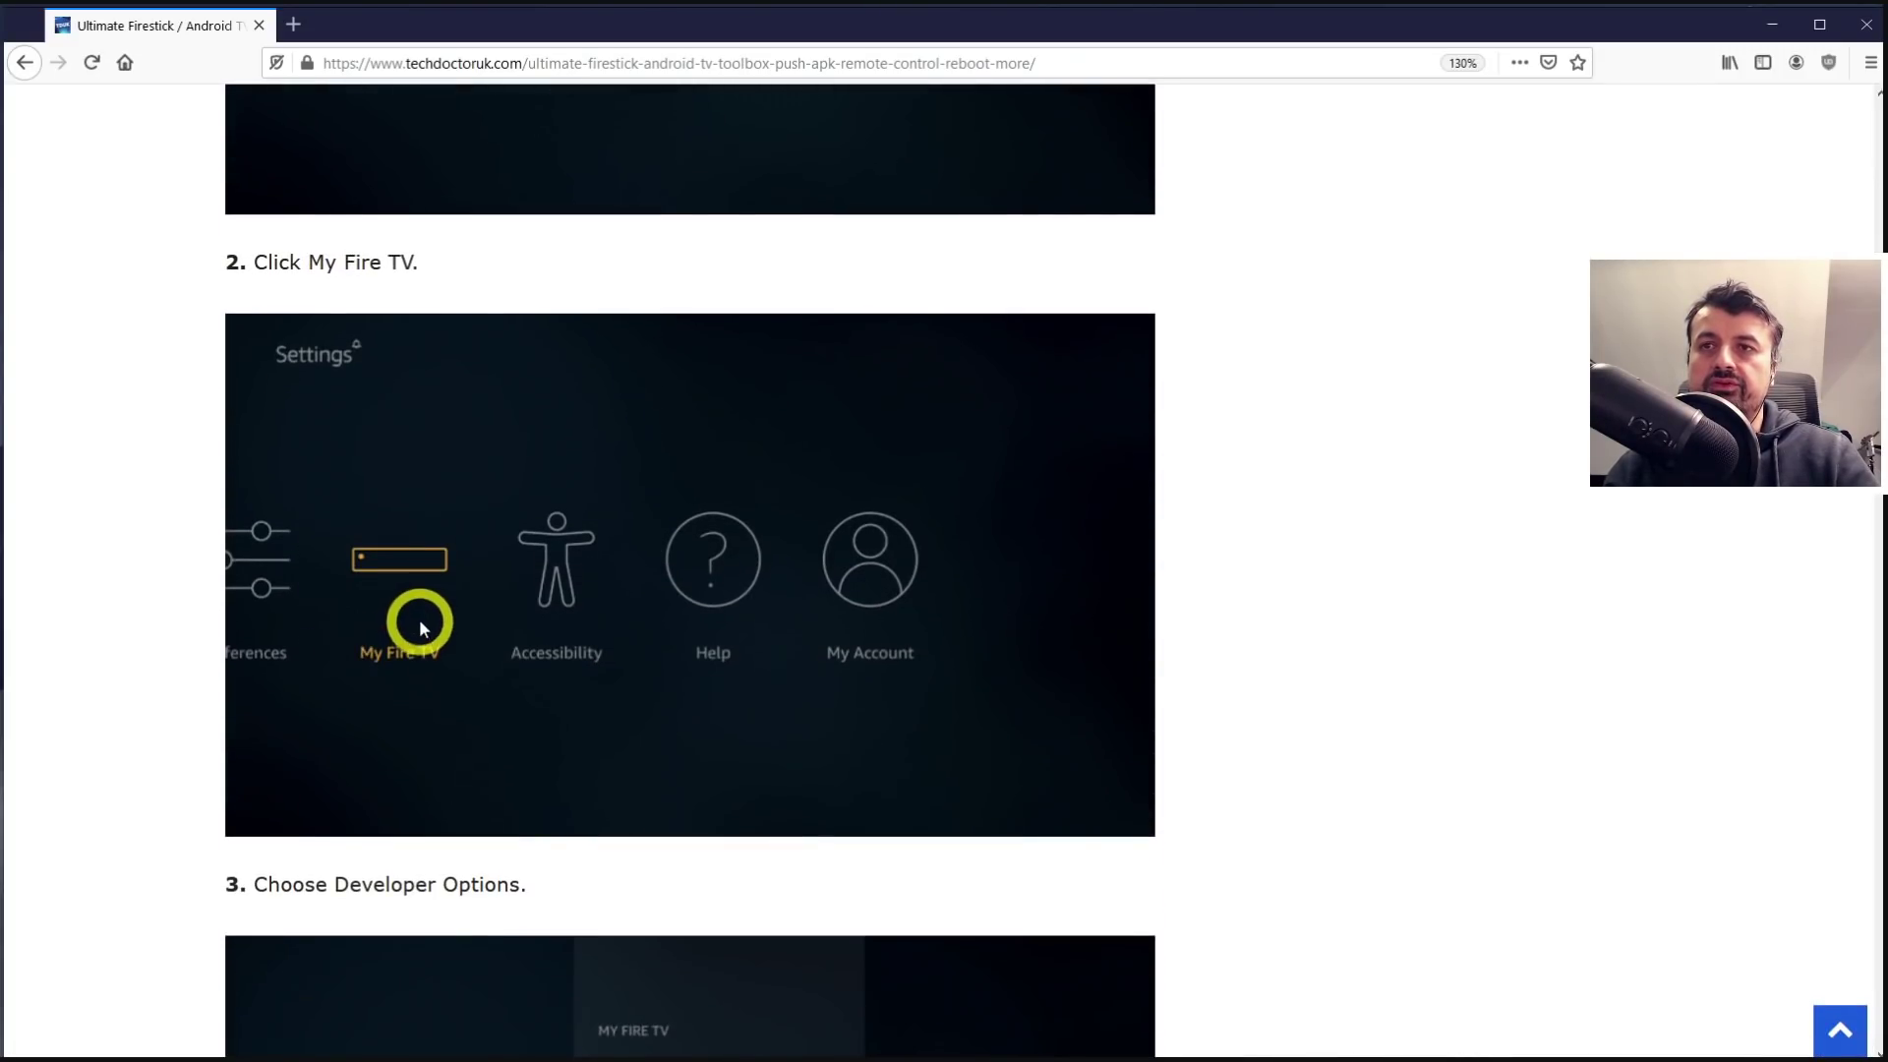
pyautogui.scroll(-4, 498, 738)
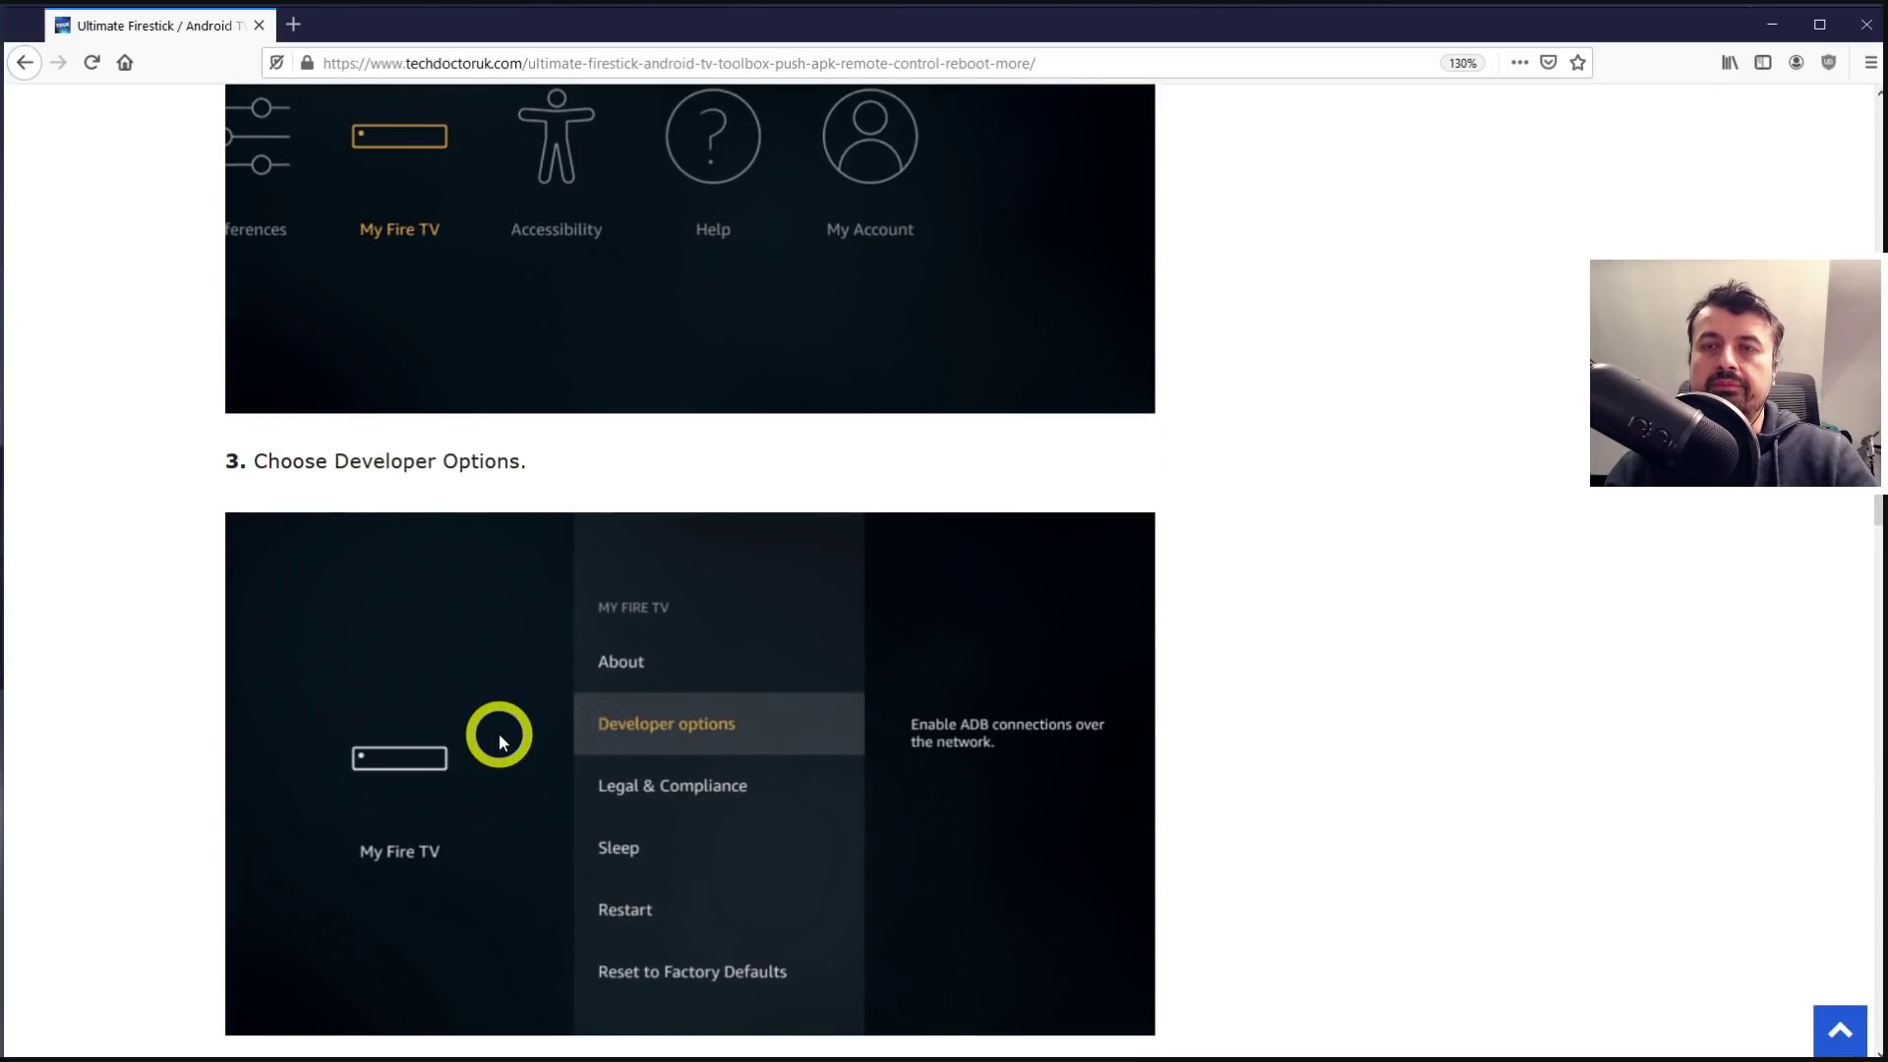
pyautogui.scroll(-2, 499, 739)
pyautogui.scroll(-5, 527, 625)
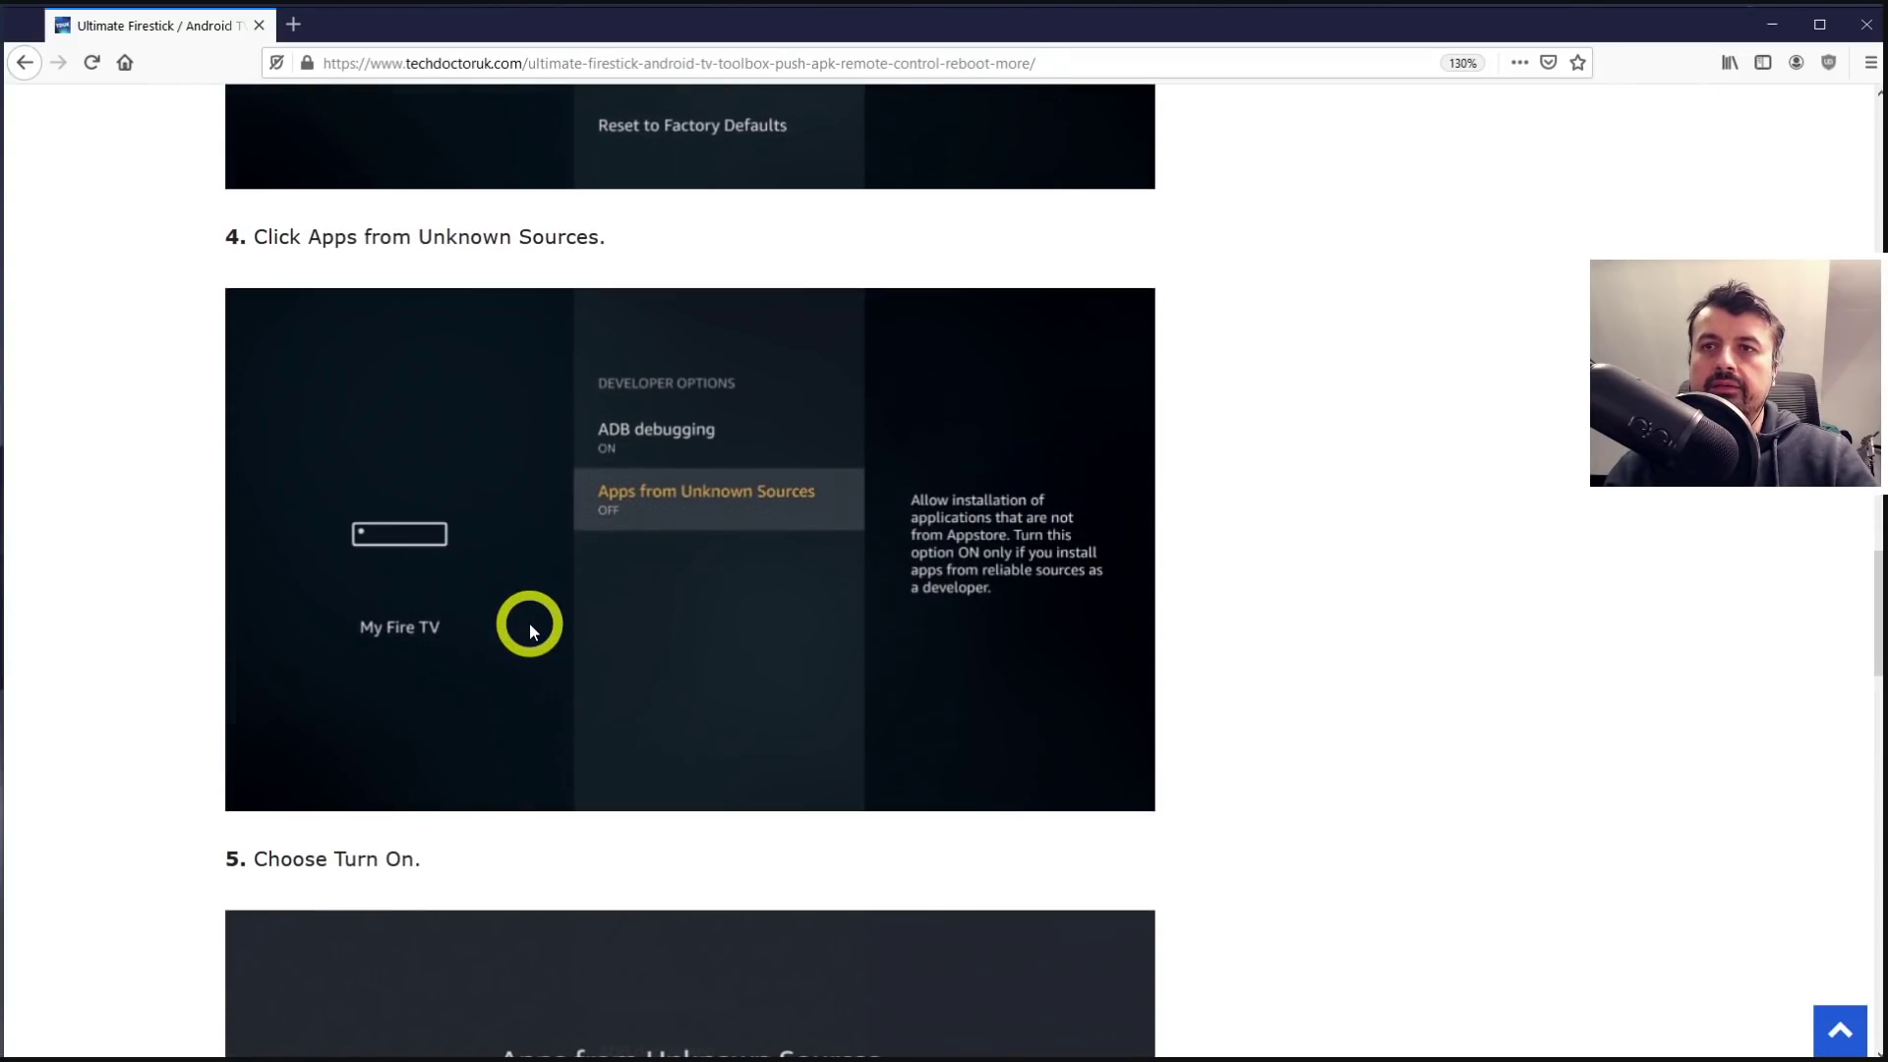
pyautogui.scroll(-4, 529, 630)
pyautogui.scroll(-5, 528, 630)
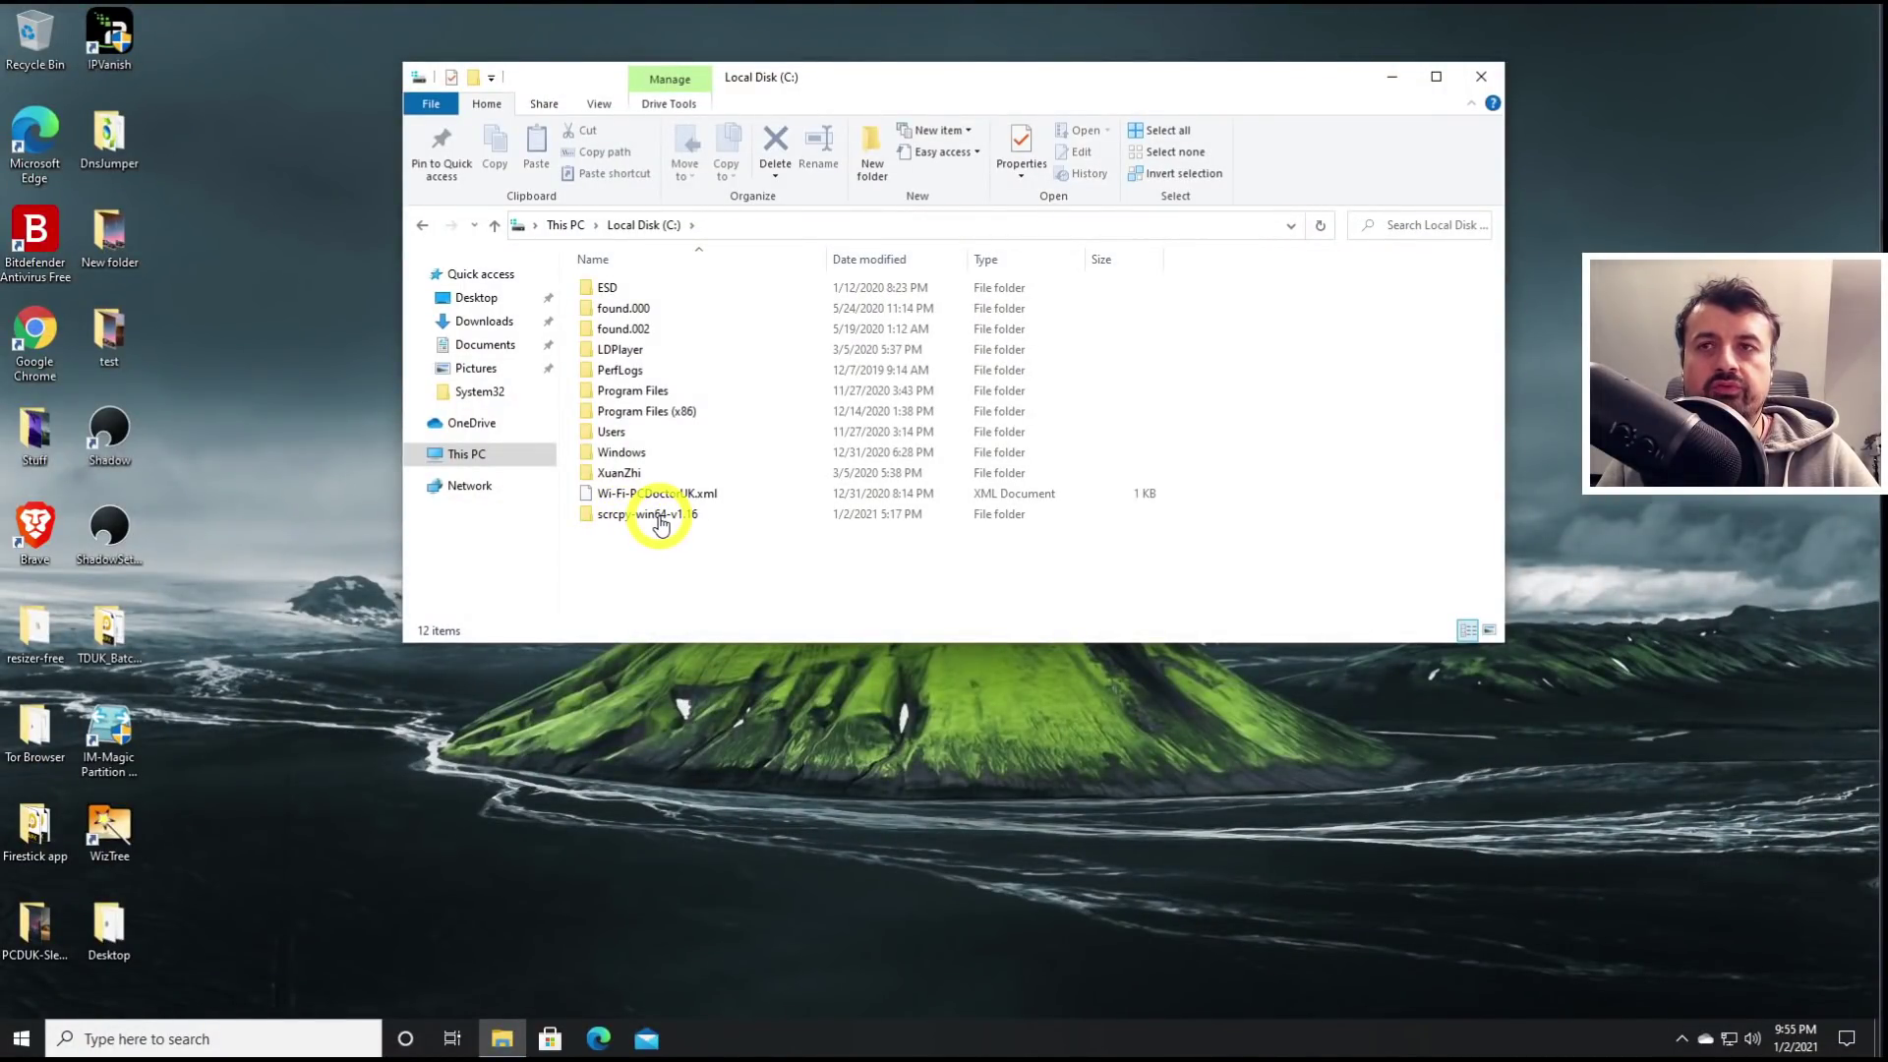
# Open the scrcpy-win64-v1.16 folder and launch FlakieADBGUI.exe.
pyautogui.click(612, 518)
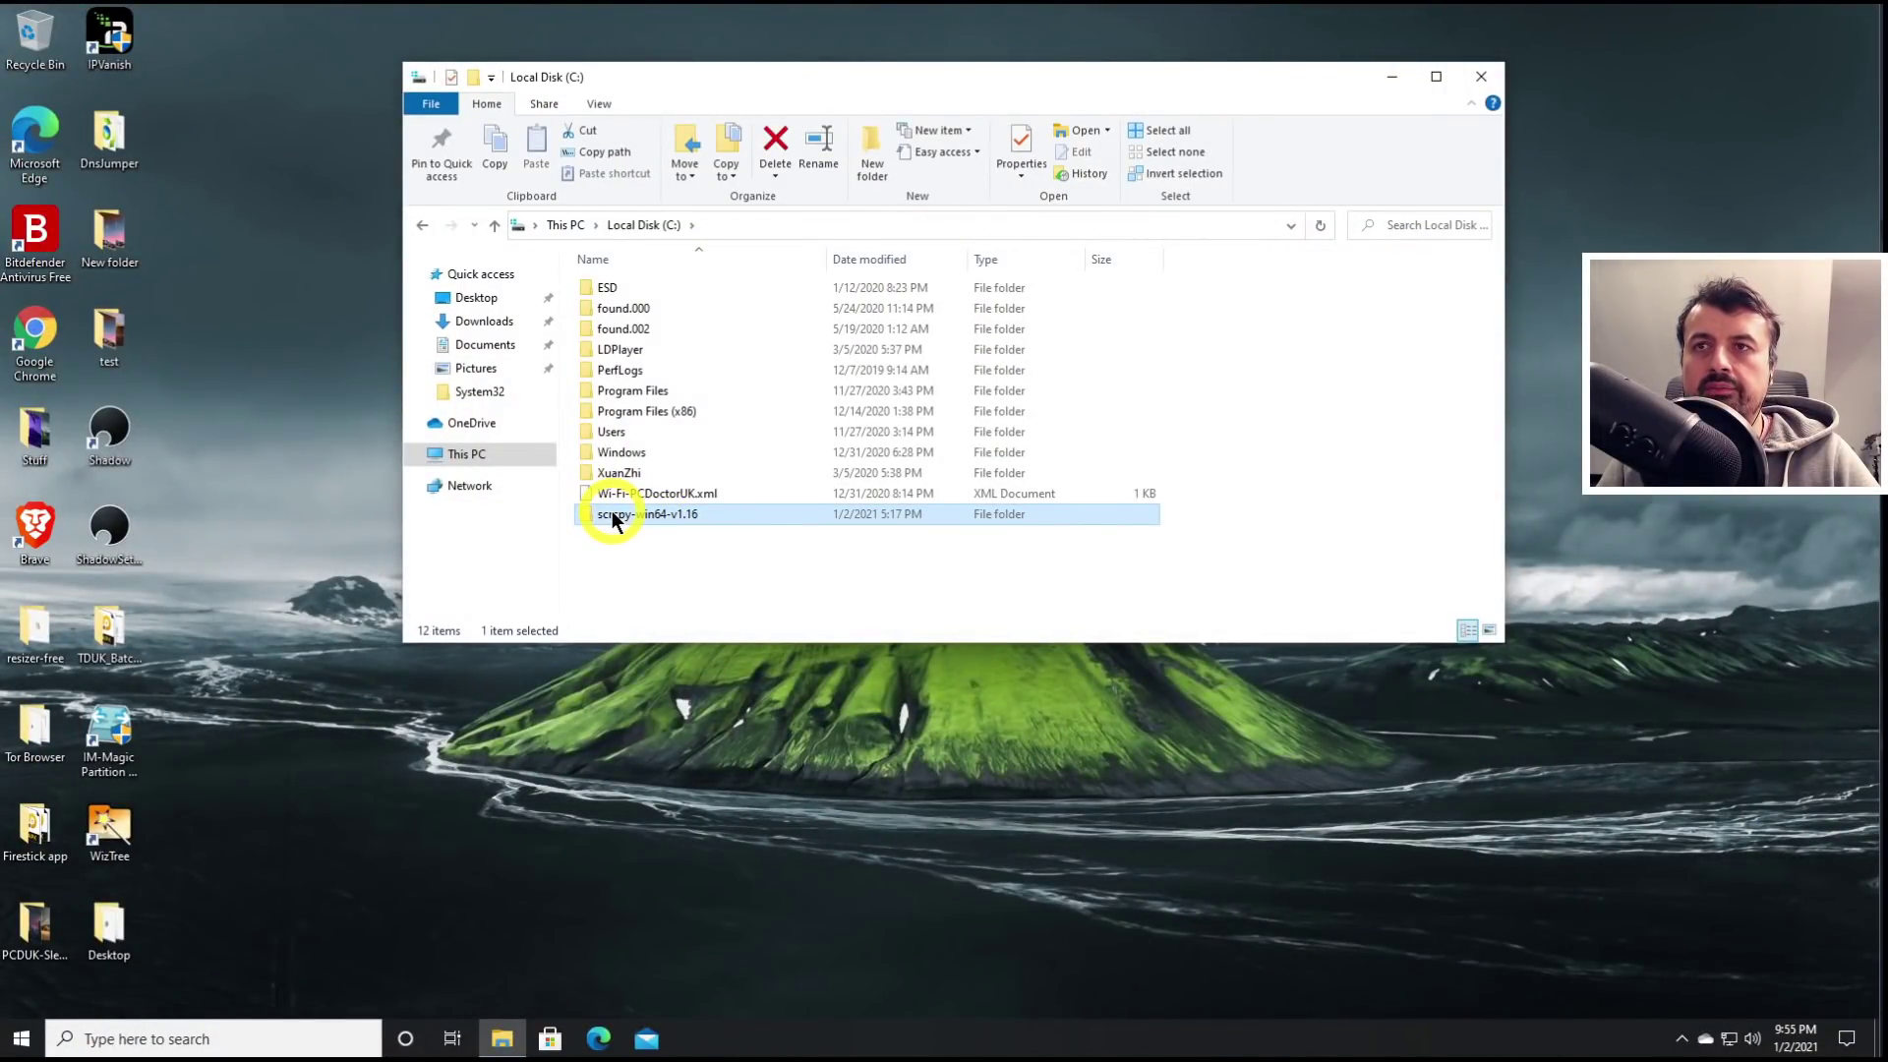
pyautogui.doubleClick(611, 518)
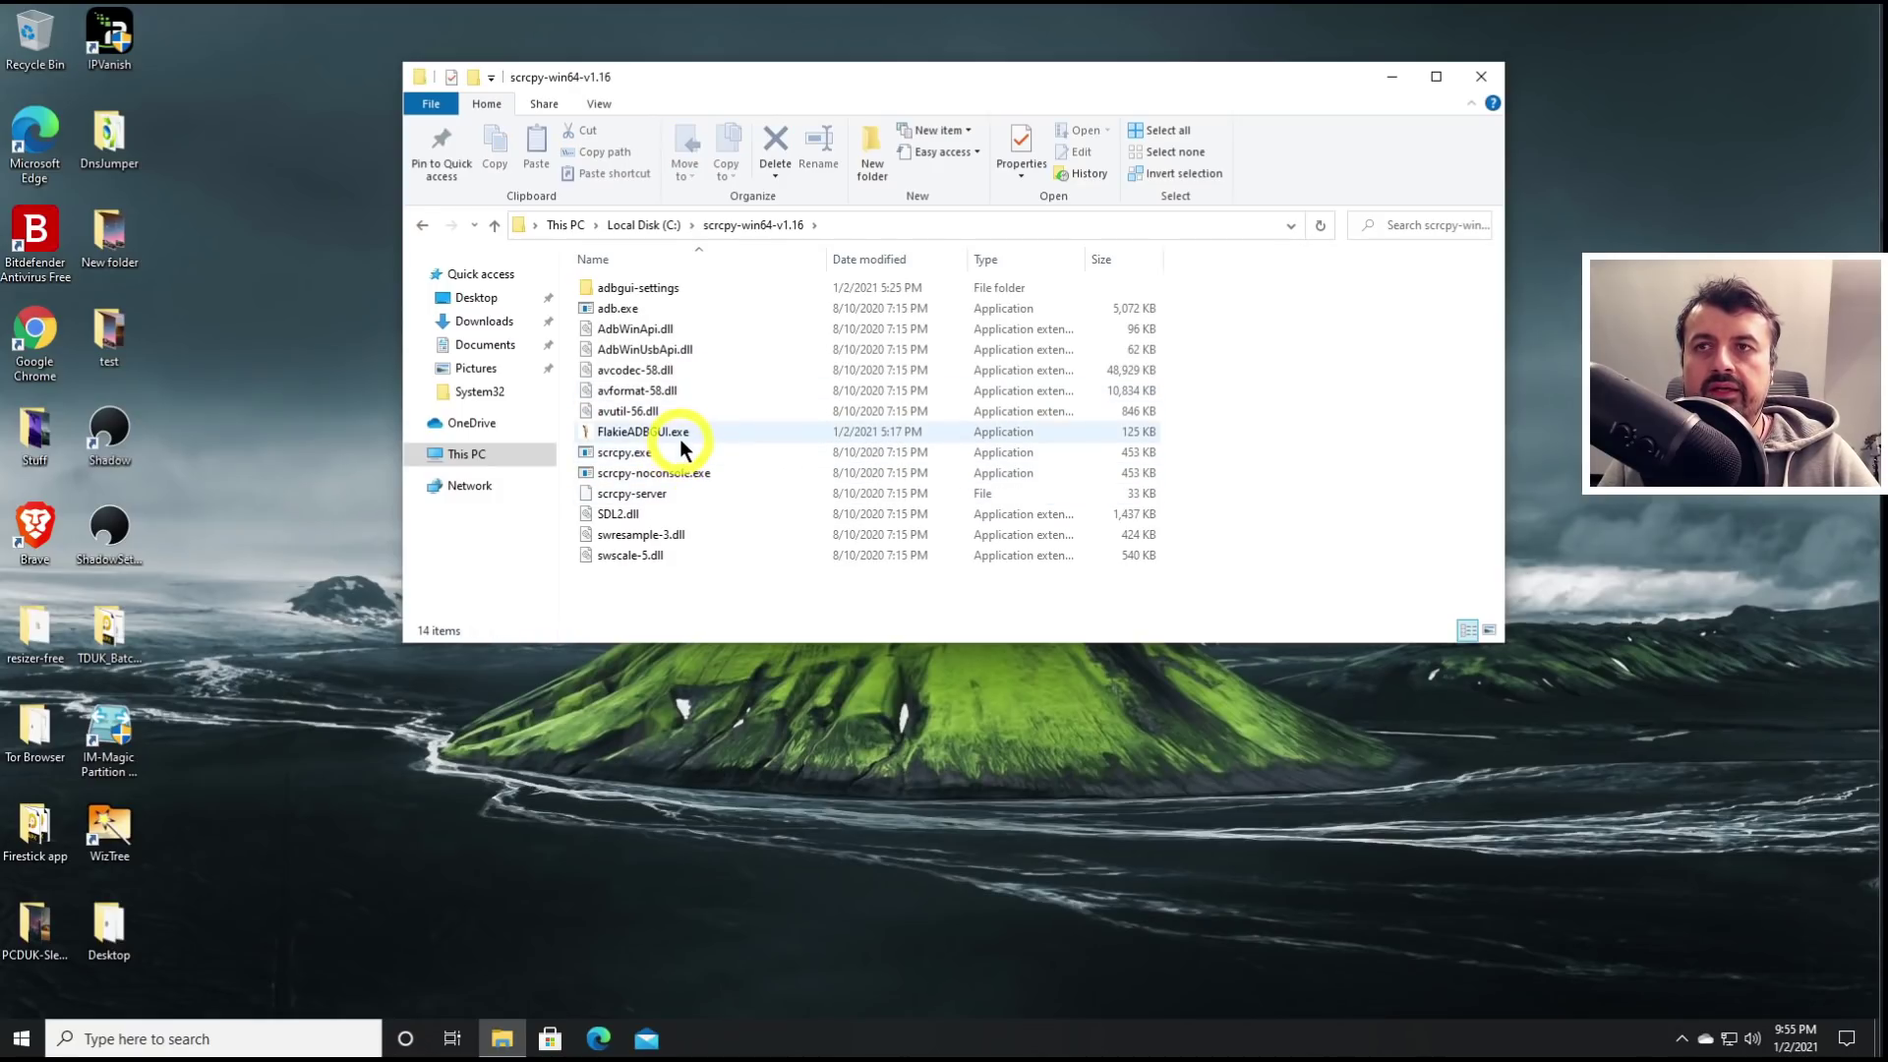
pyautogui.doubleClick(619, 434)
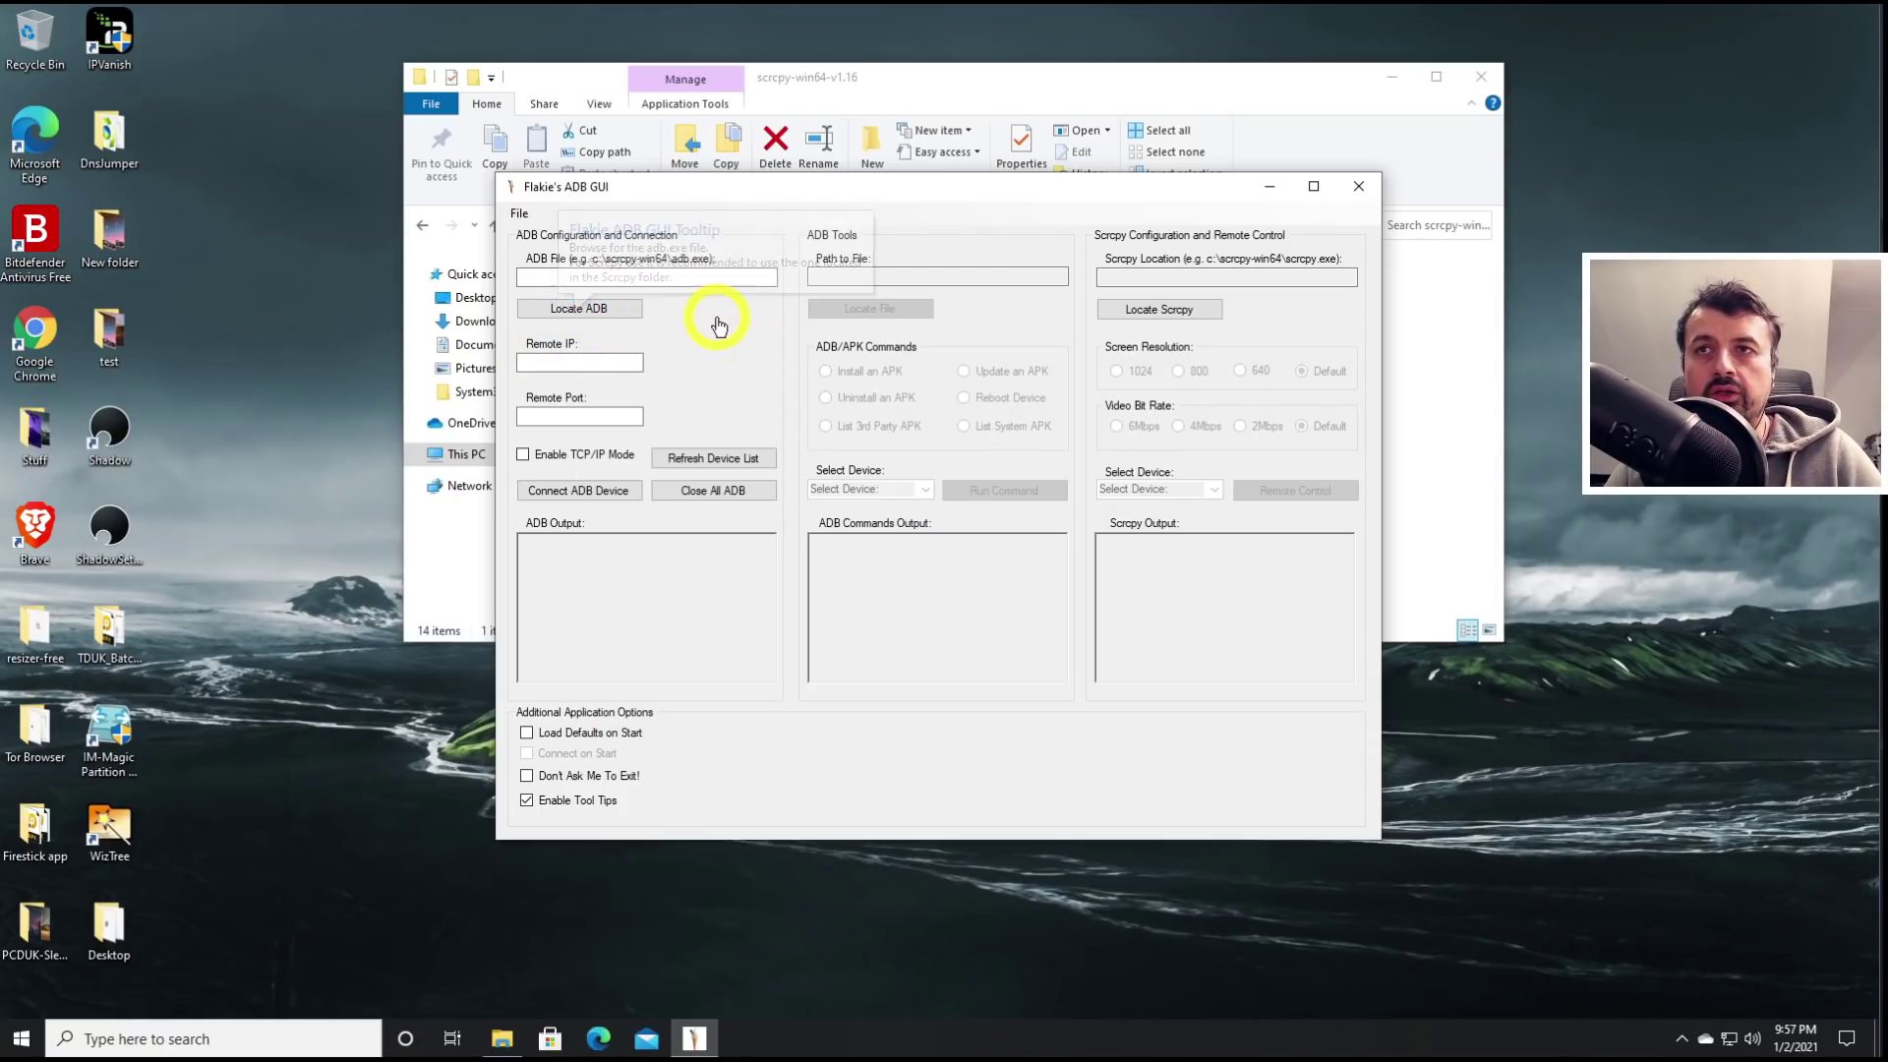
# Set the ADB file to C:\scrcpy-win64-v1.16\adb.exe.
pyautogui.click(576, 303)
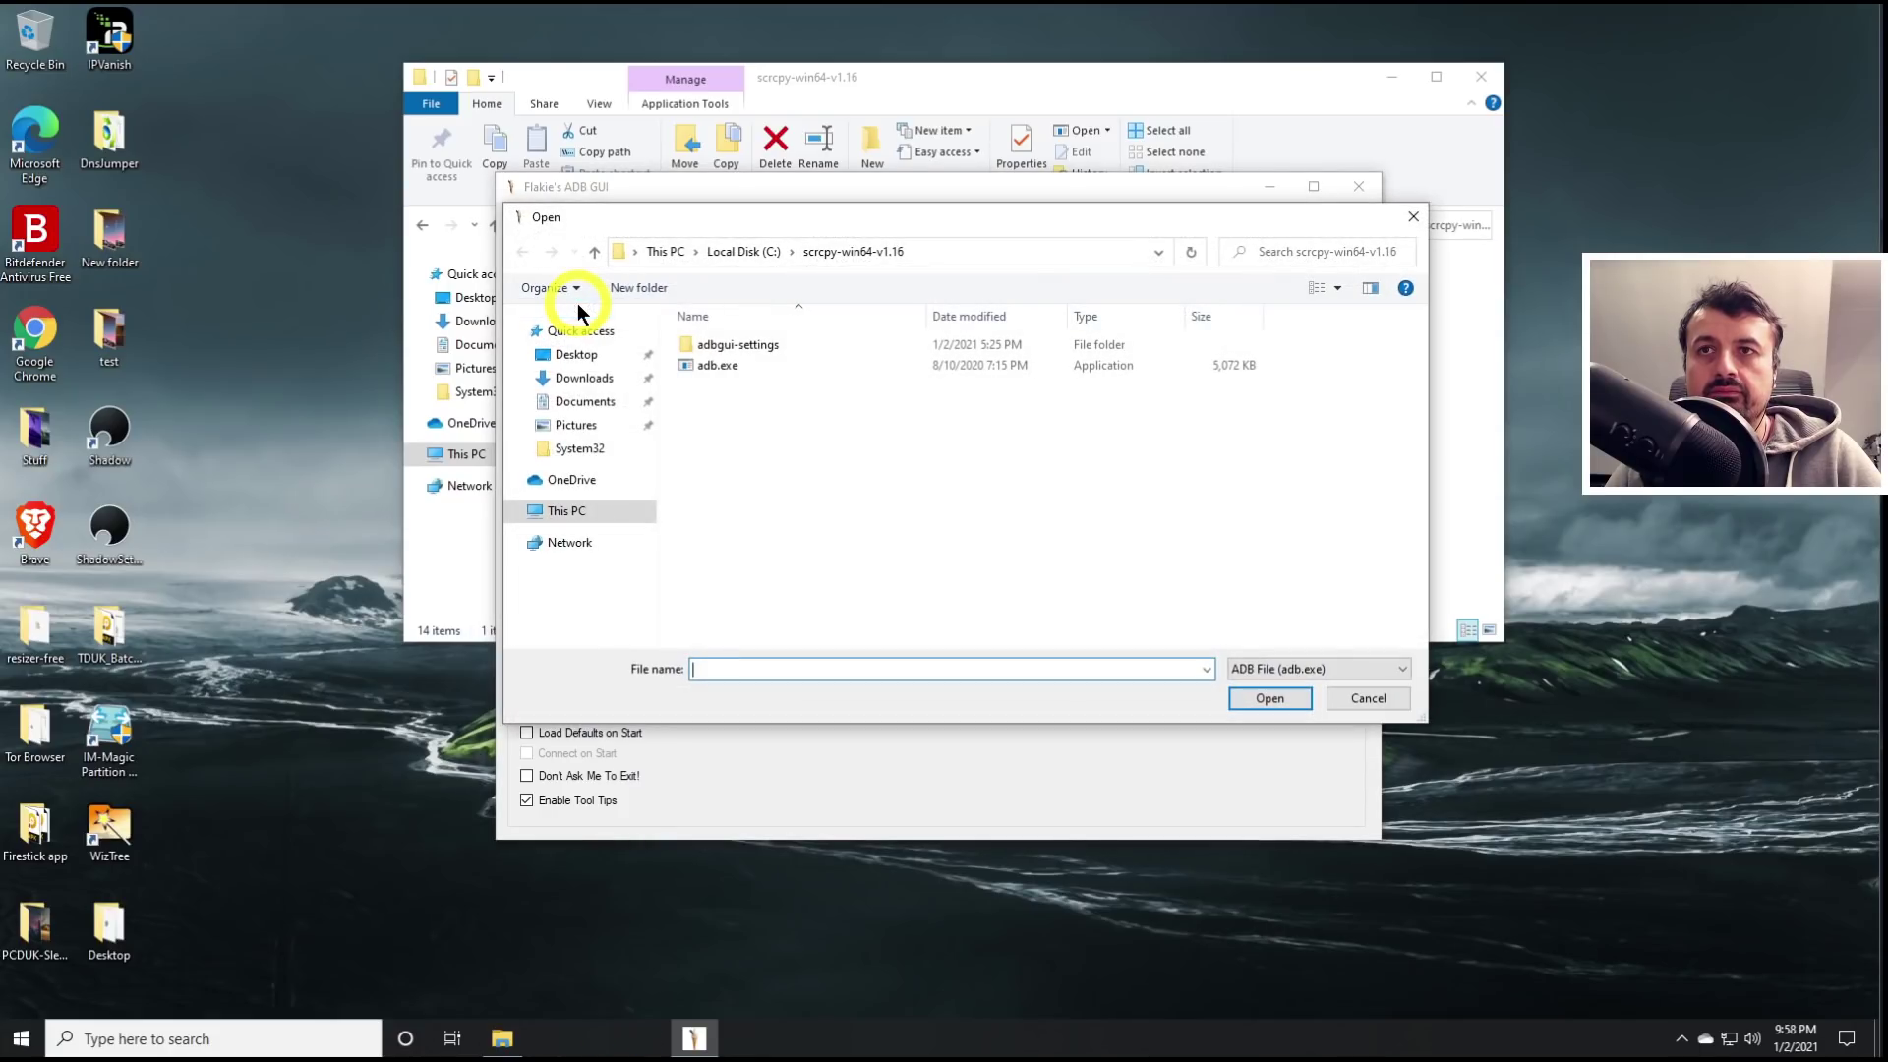
pyautogui.click(707, 369)
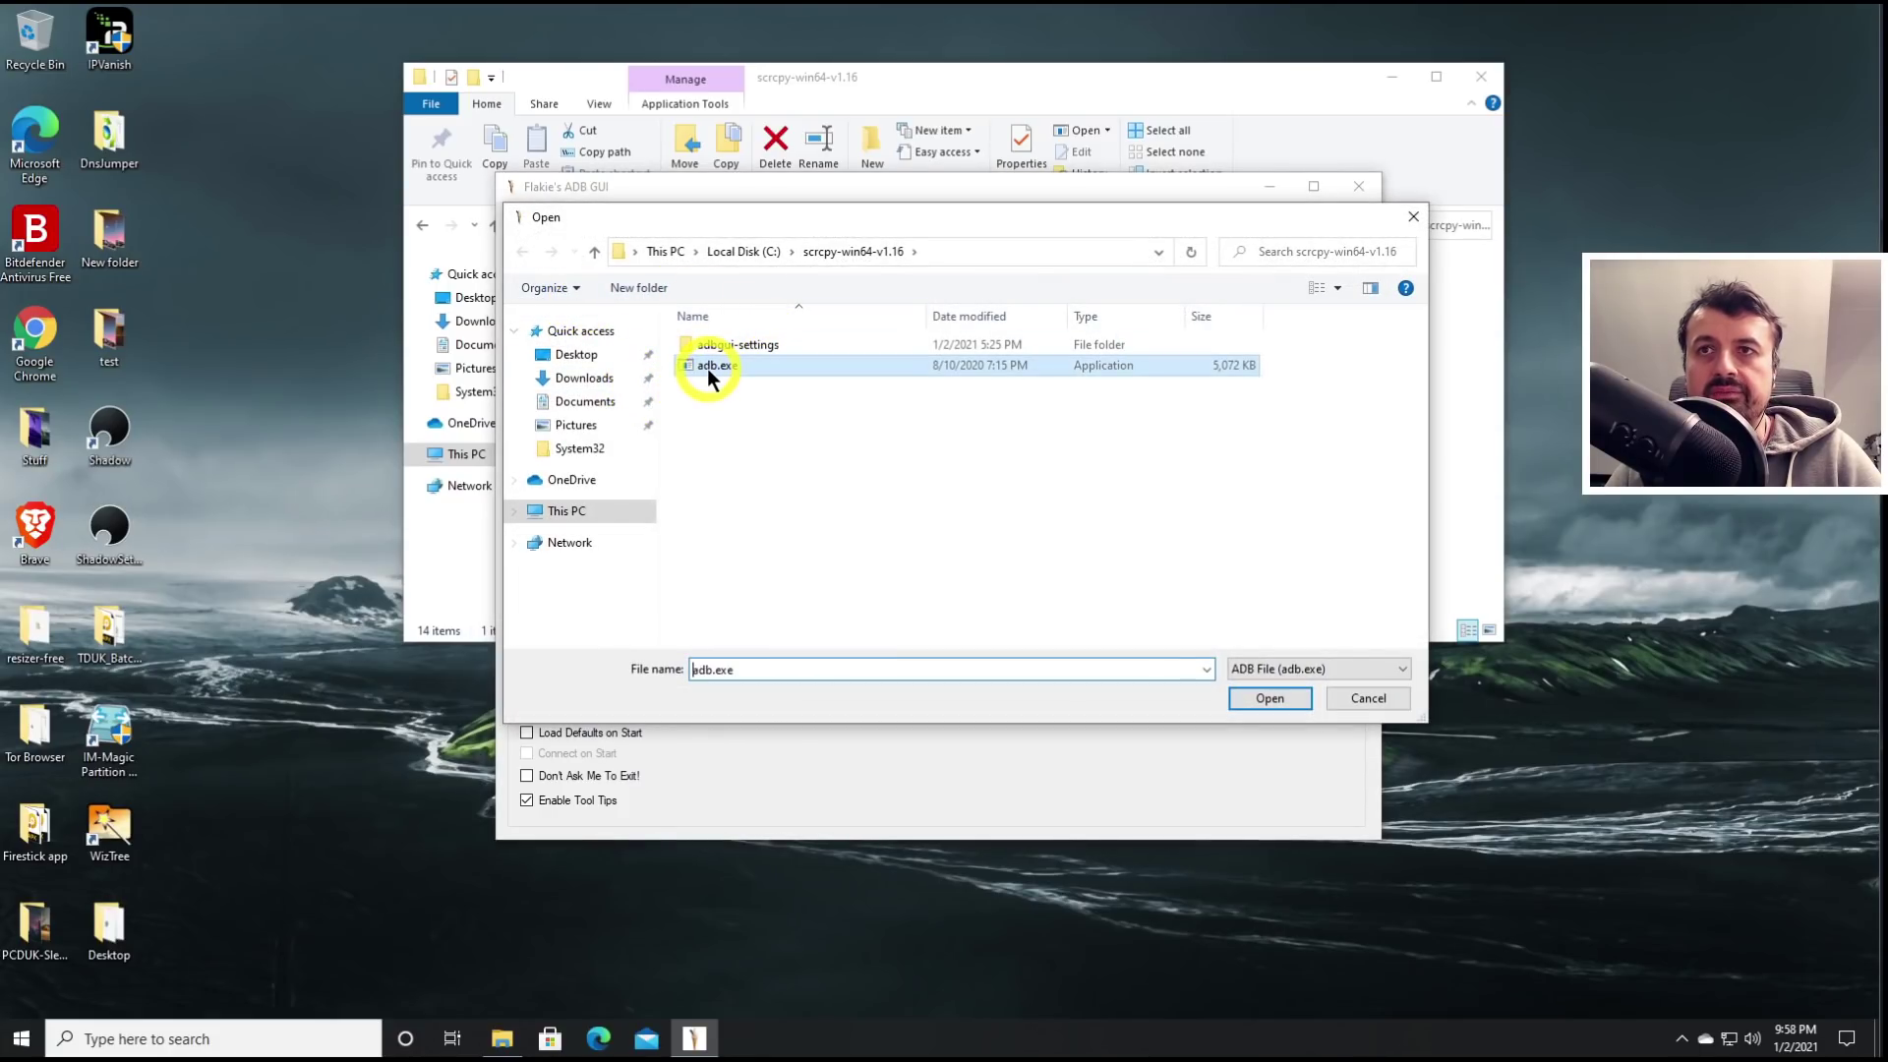
pyautogui.click(1271, 698)
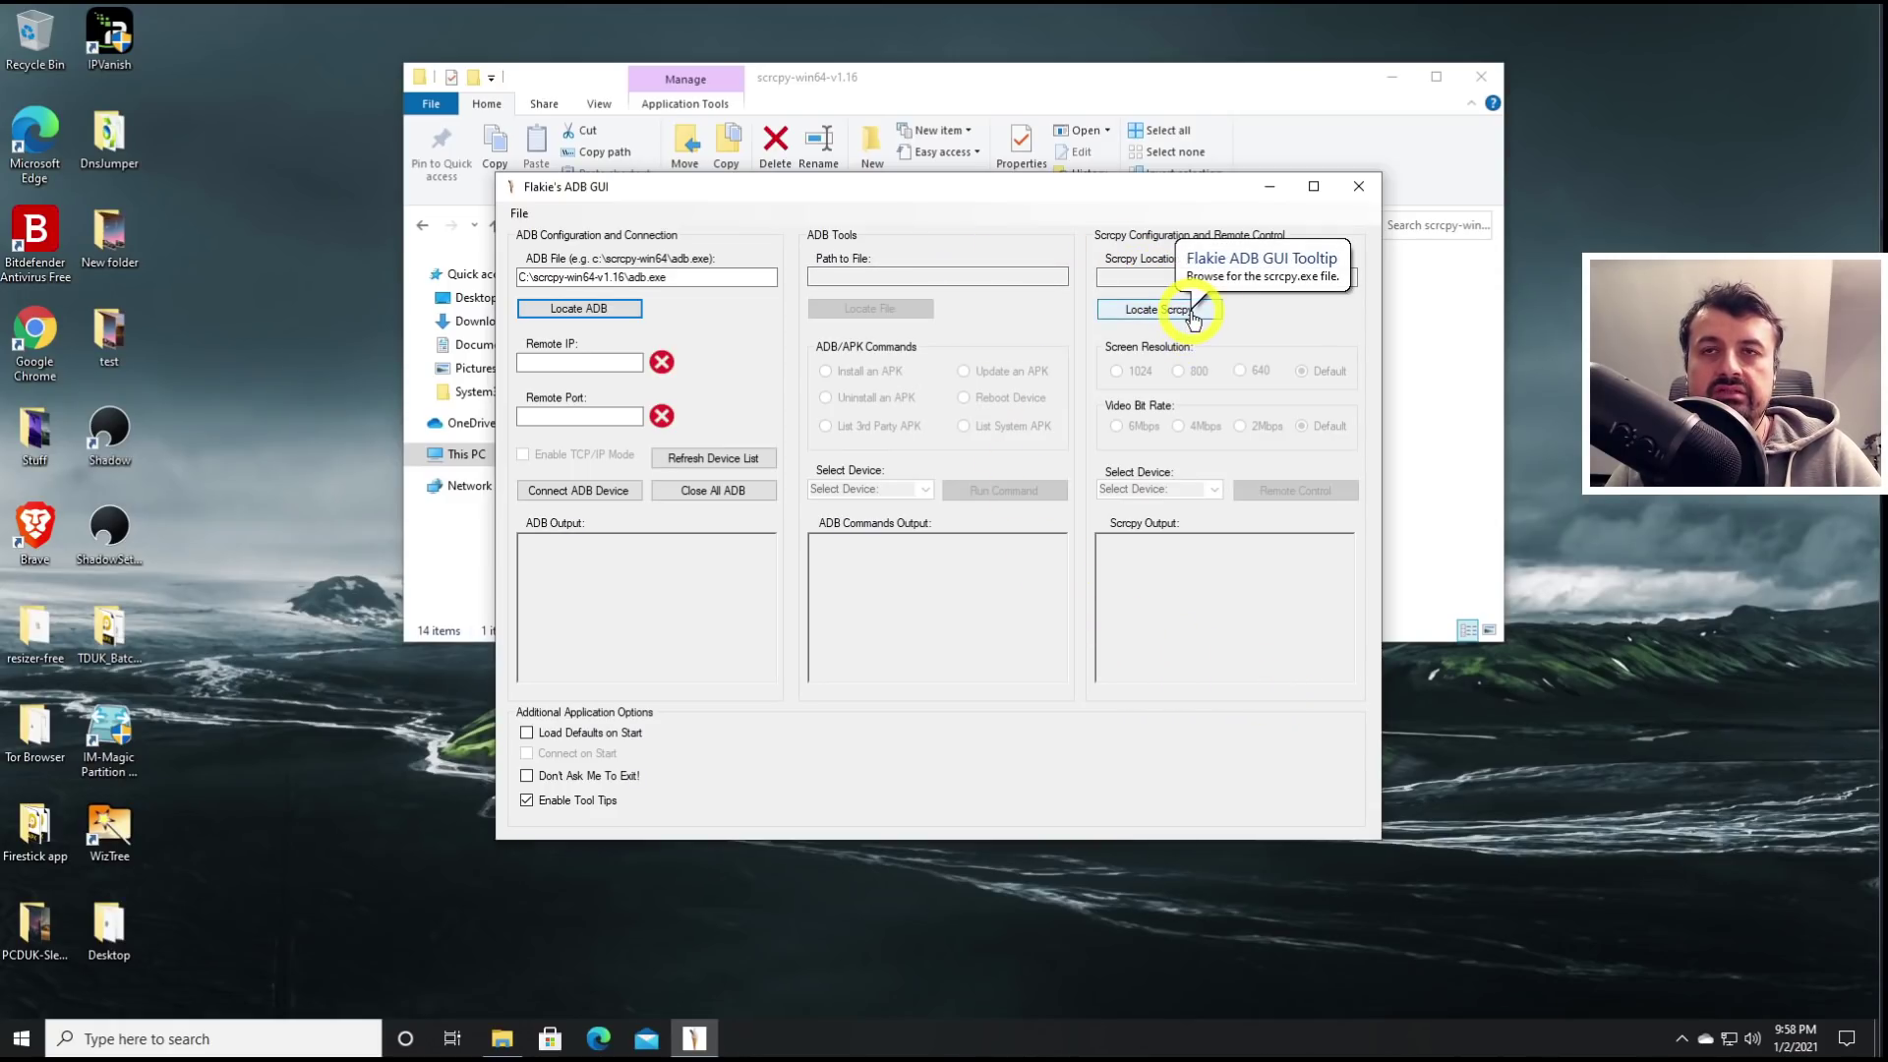
# Set the scrcpy location to C:\scrcpy-win64-v1.16\scrcpy.exe.
pyautogui.click(1144, 310)
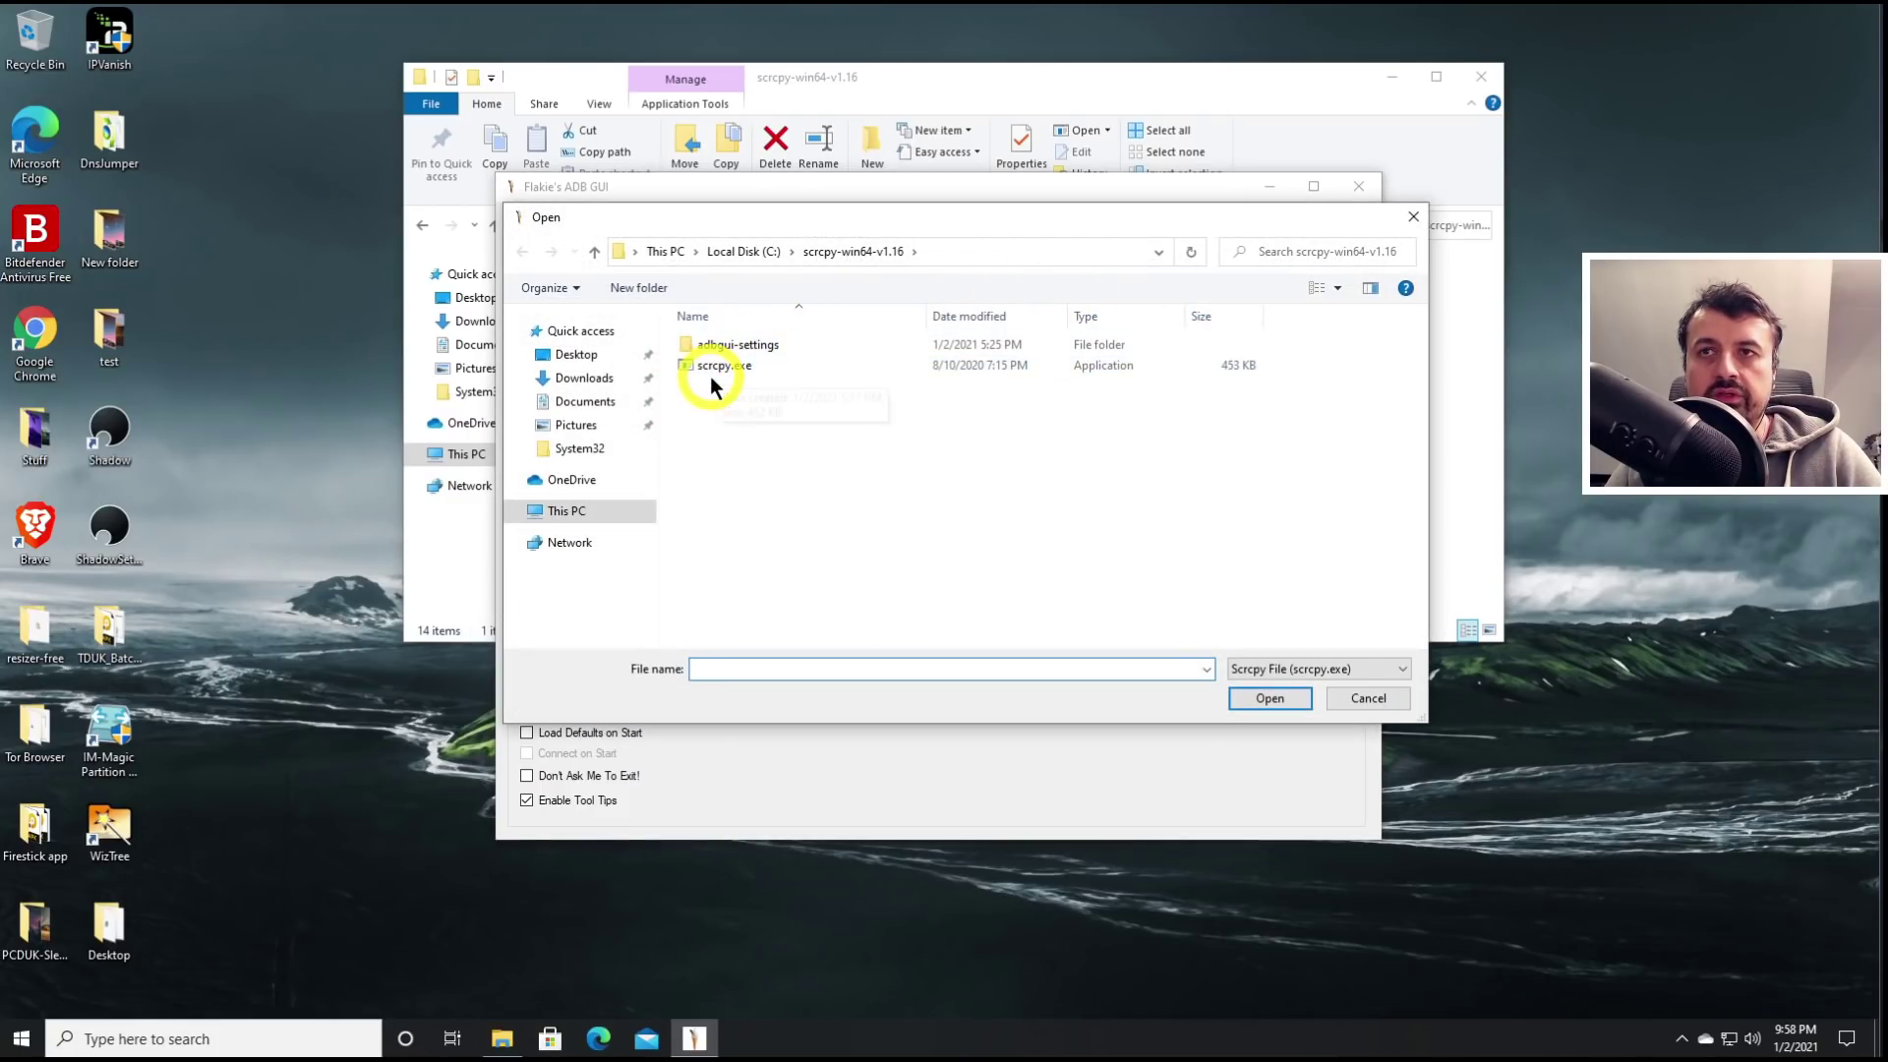
pyautogui.click(712, 365)
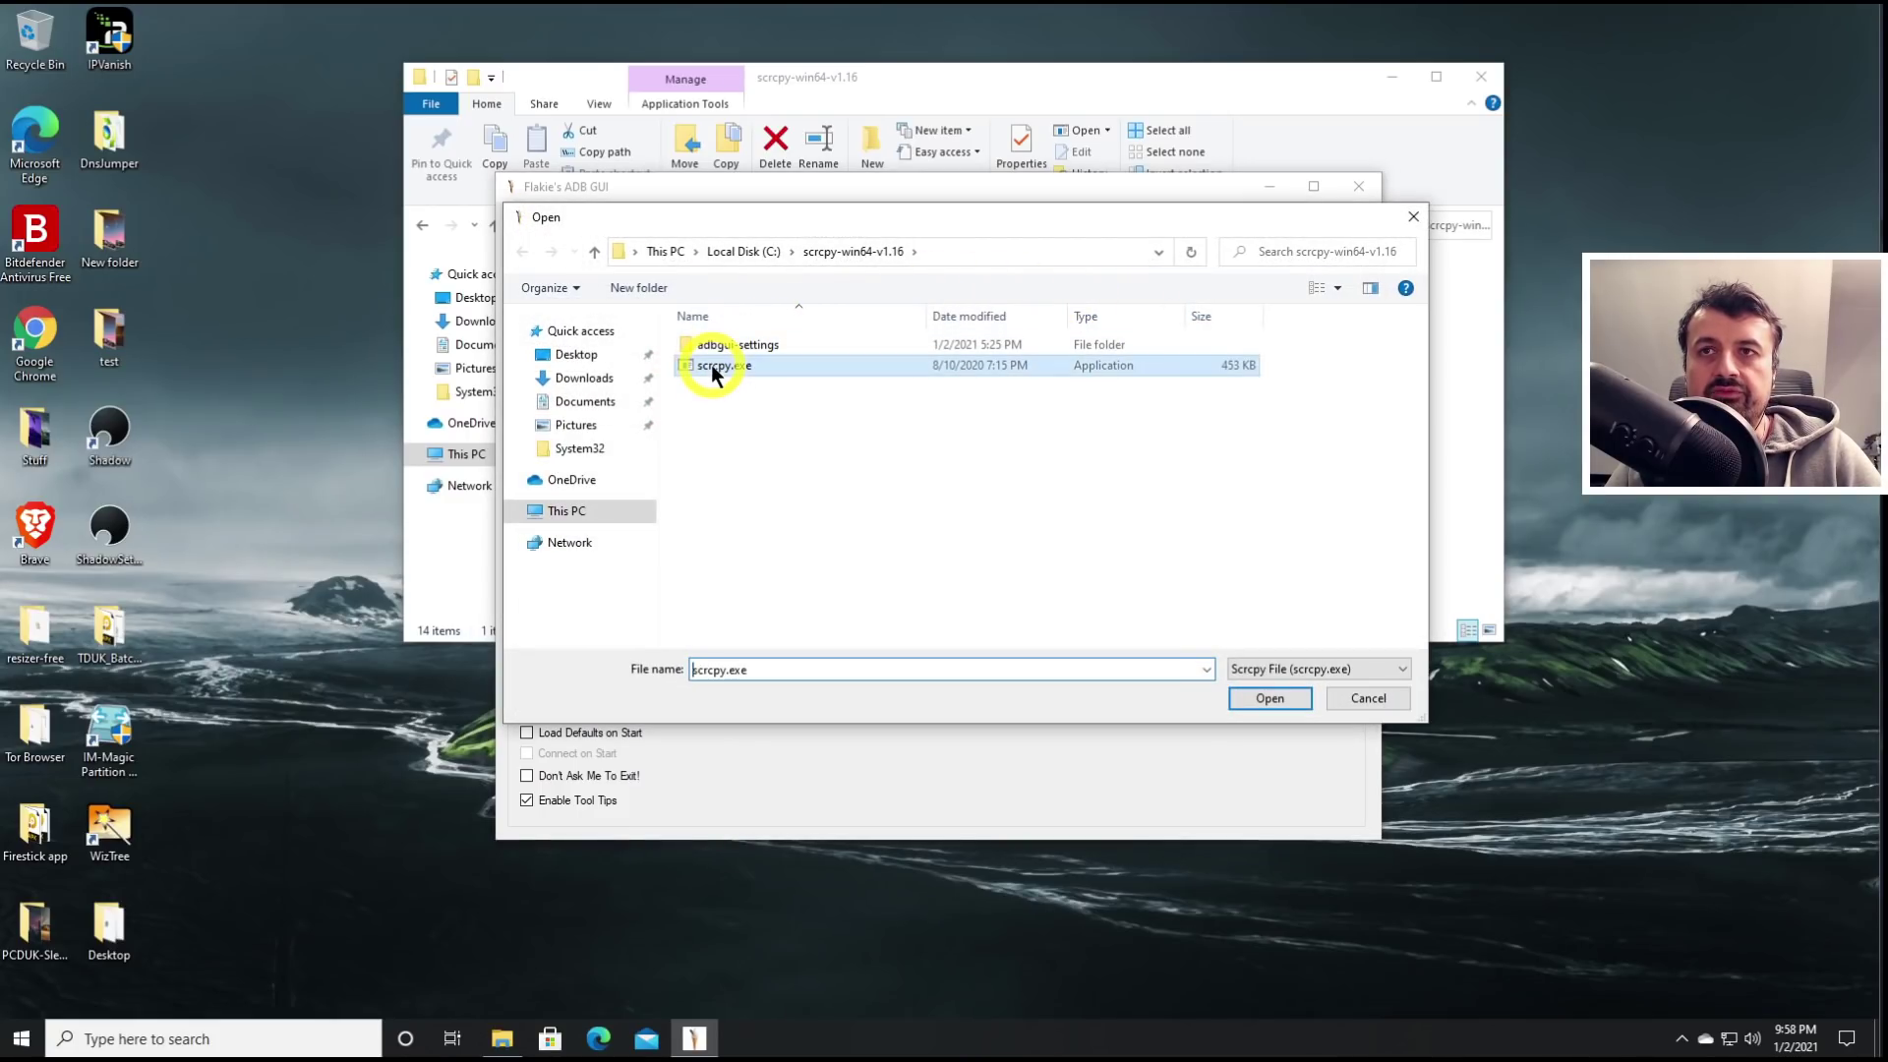
pyautogui.click(1247, 697)
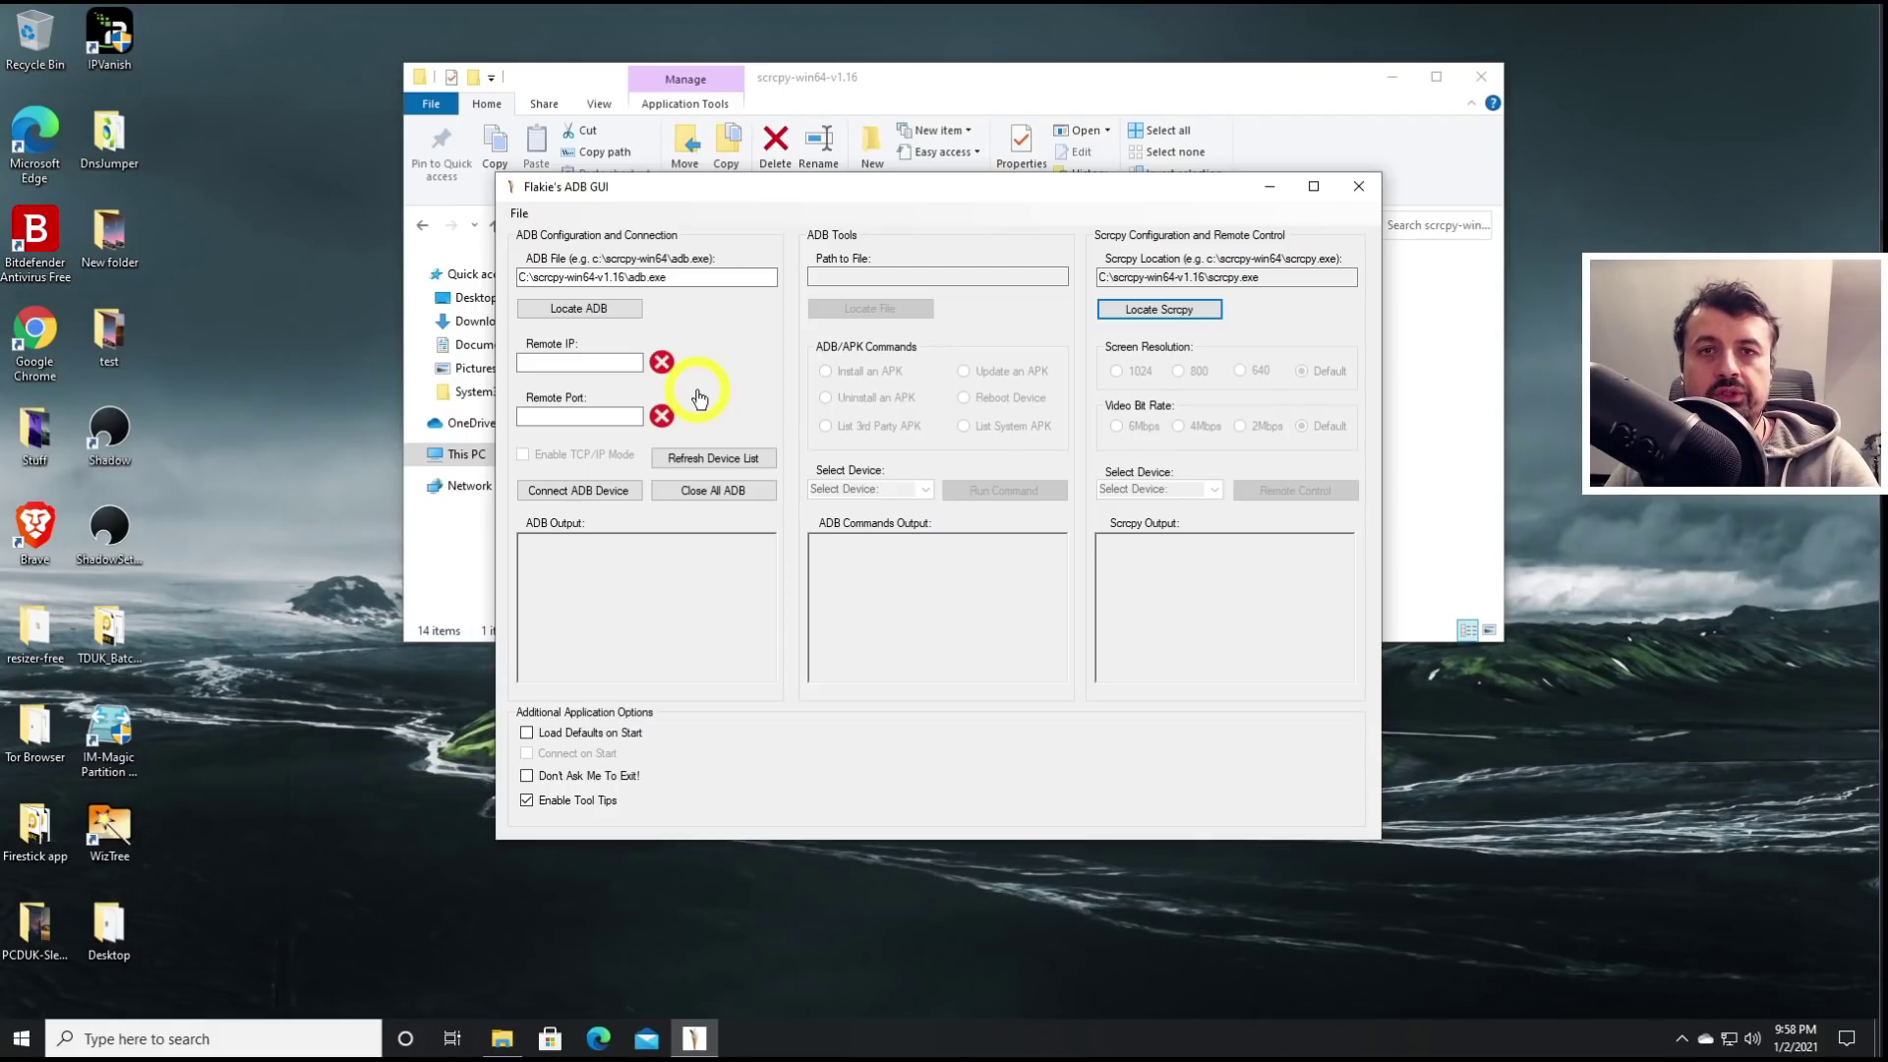
pyautogui.press('Tab')
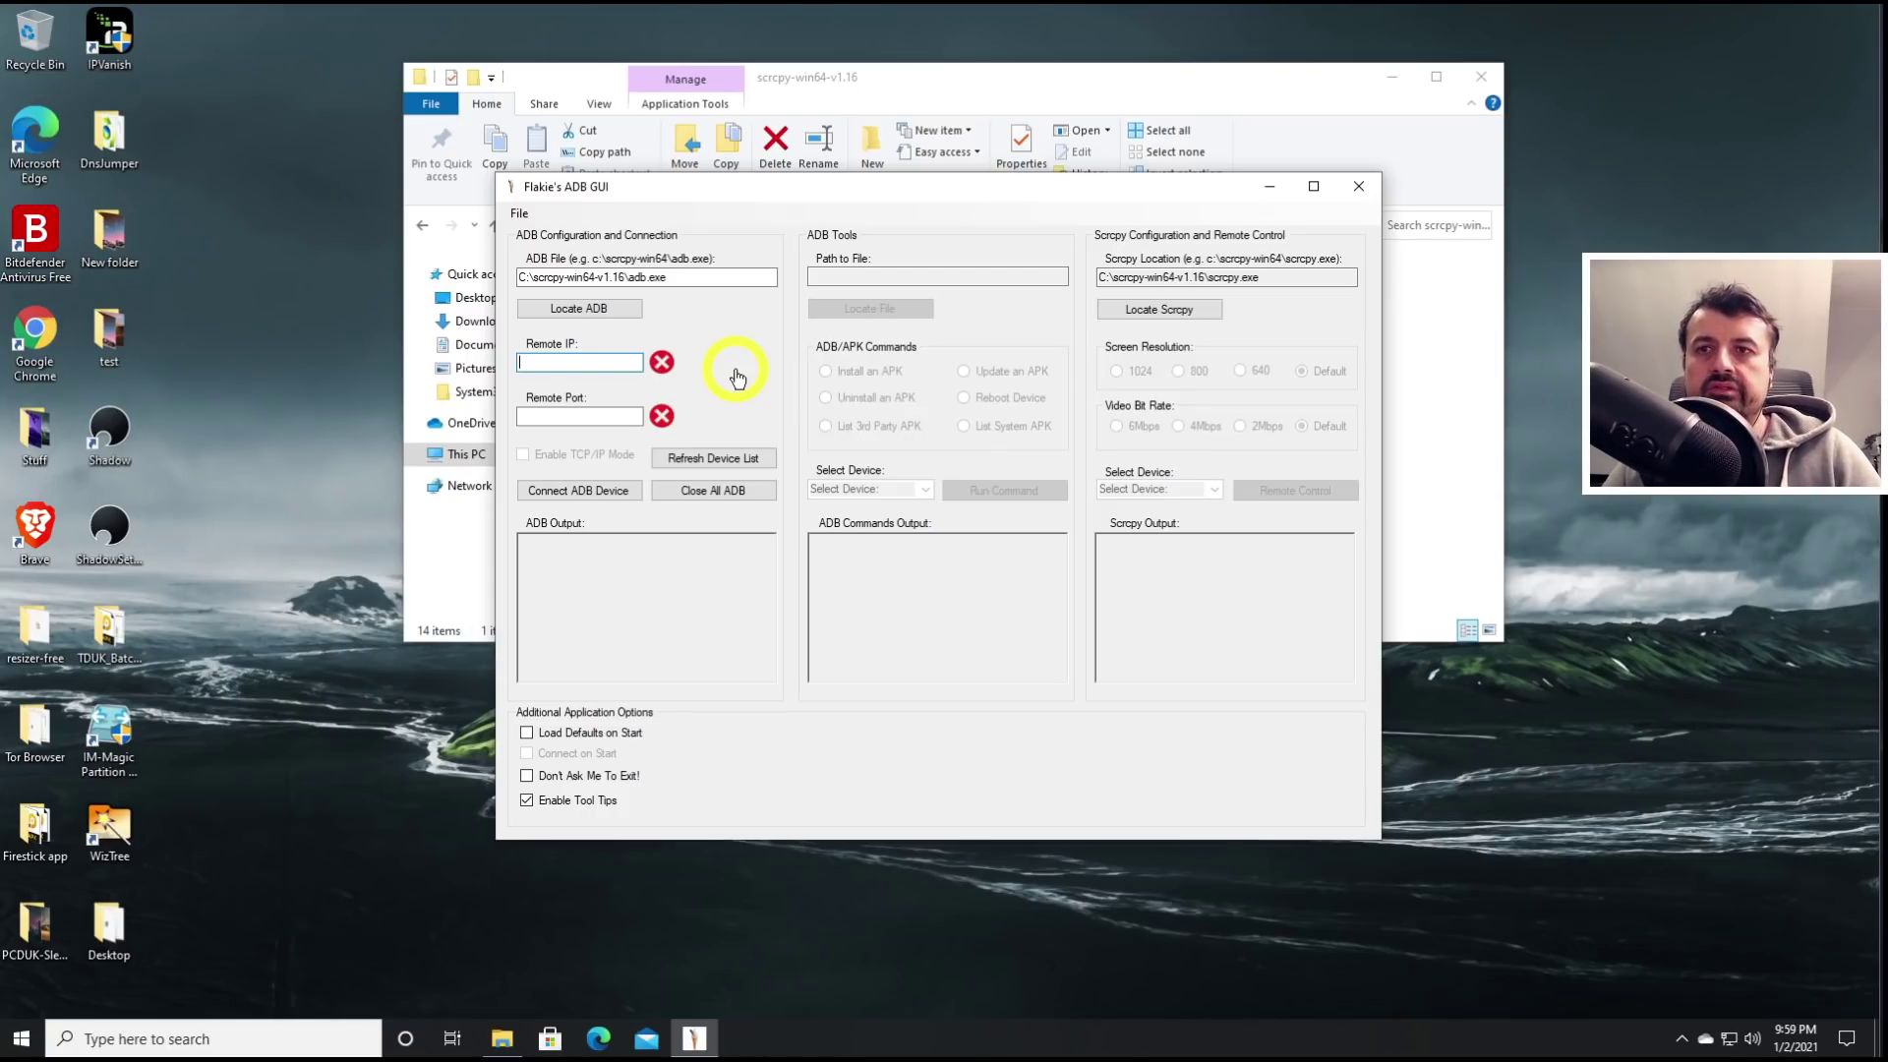
pyautogui.click(551, 414)
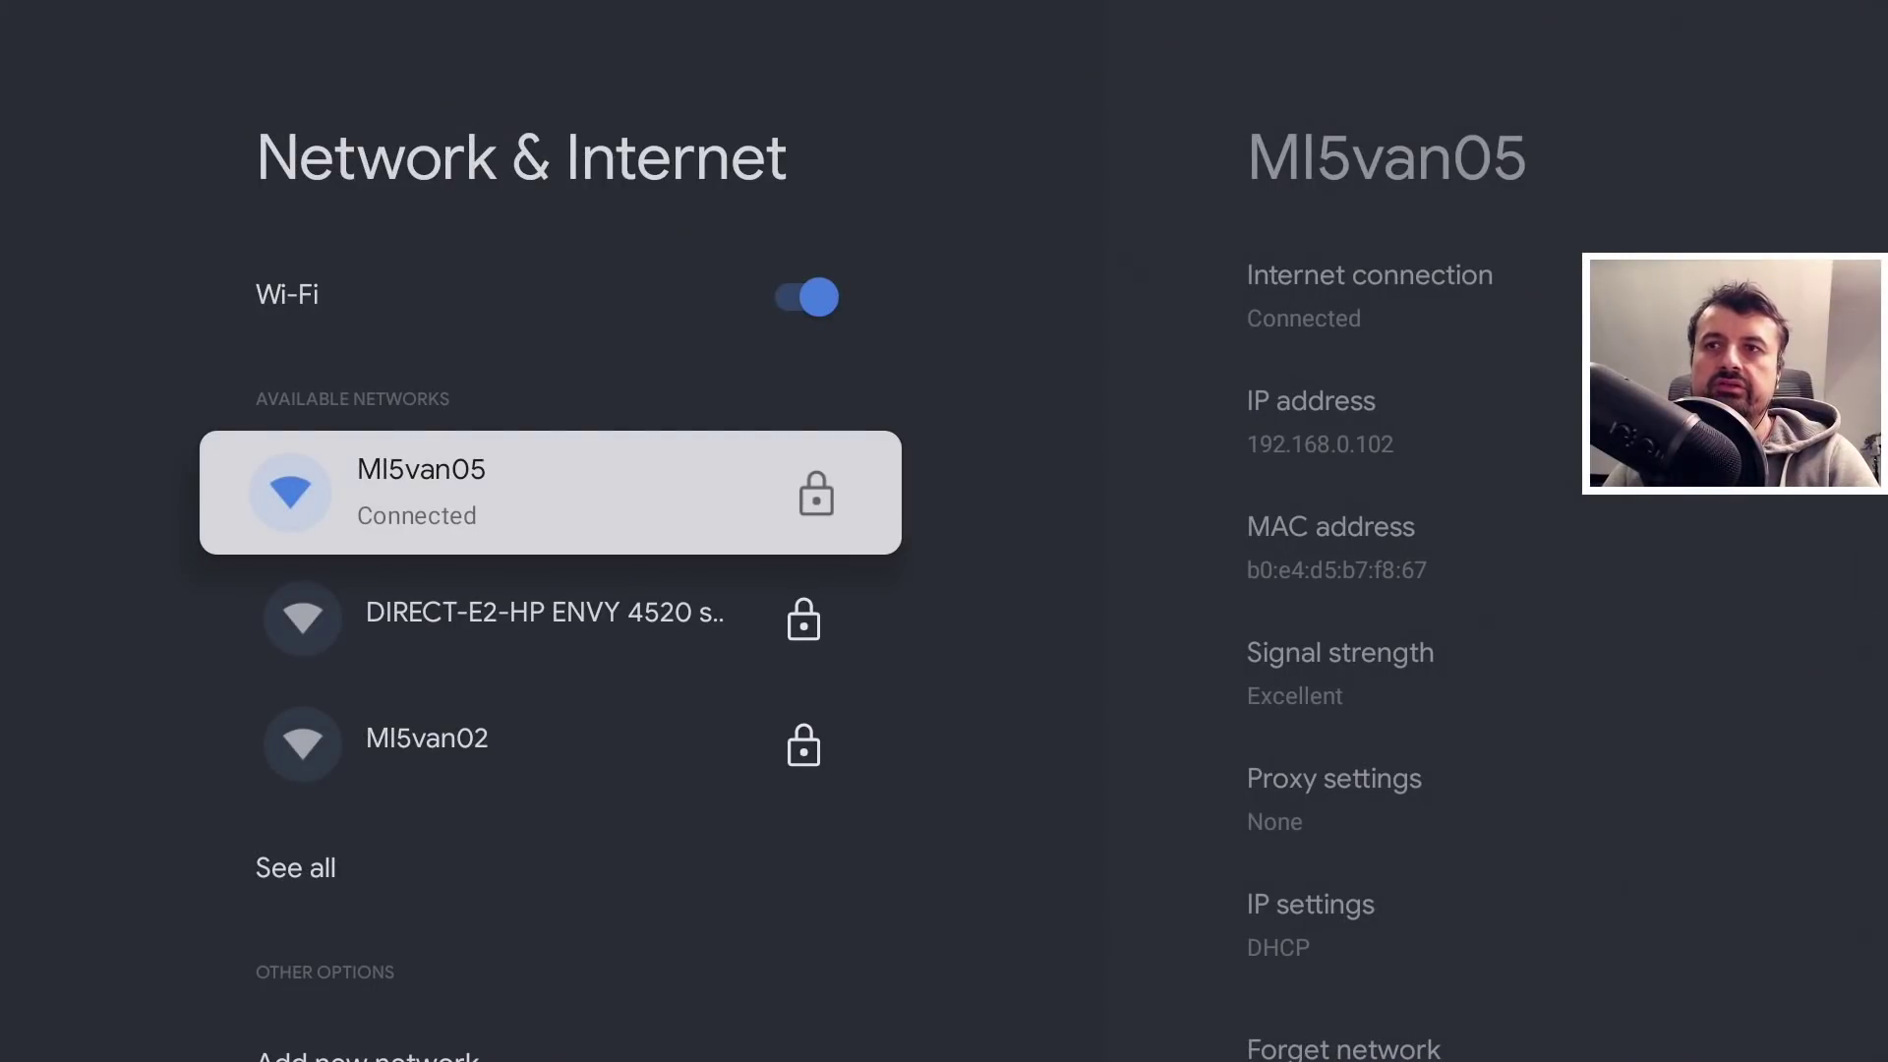
# Open the TV's Wi-Fi network details to reveal its IP address 192.168.0.102.
pyautogui.press('Return')
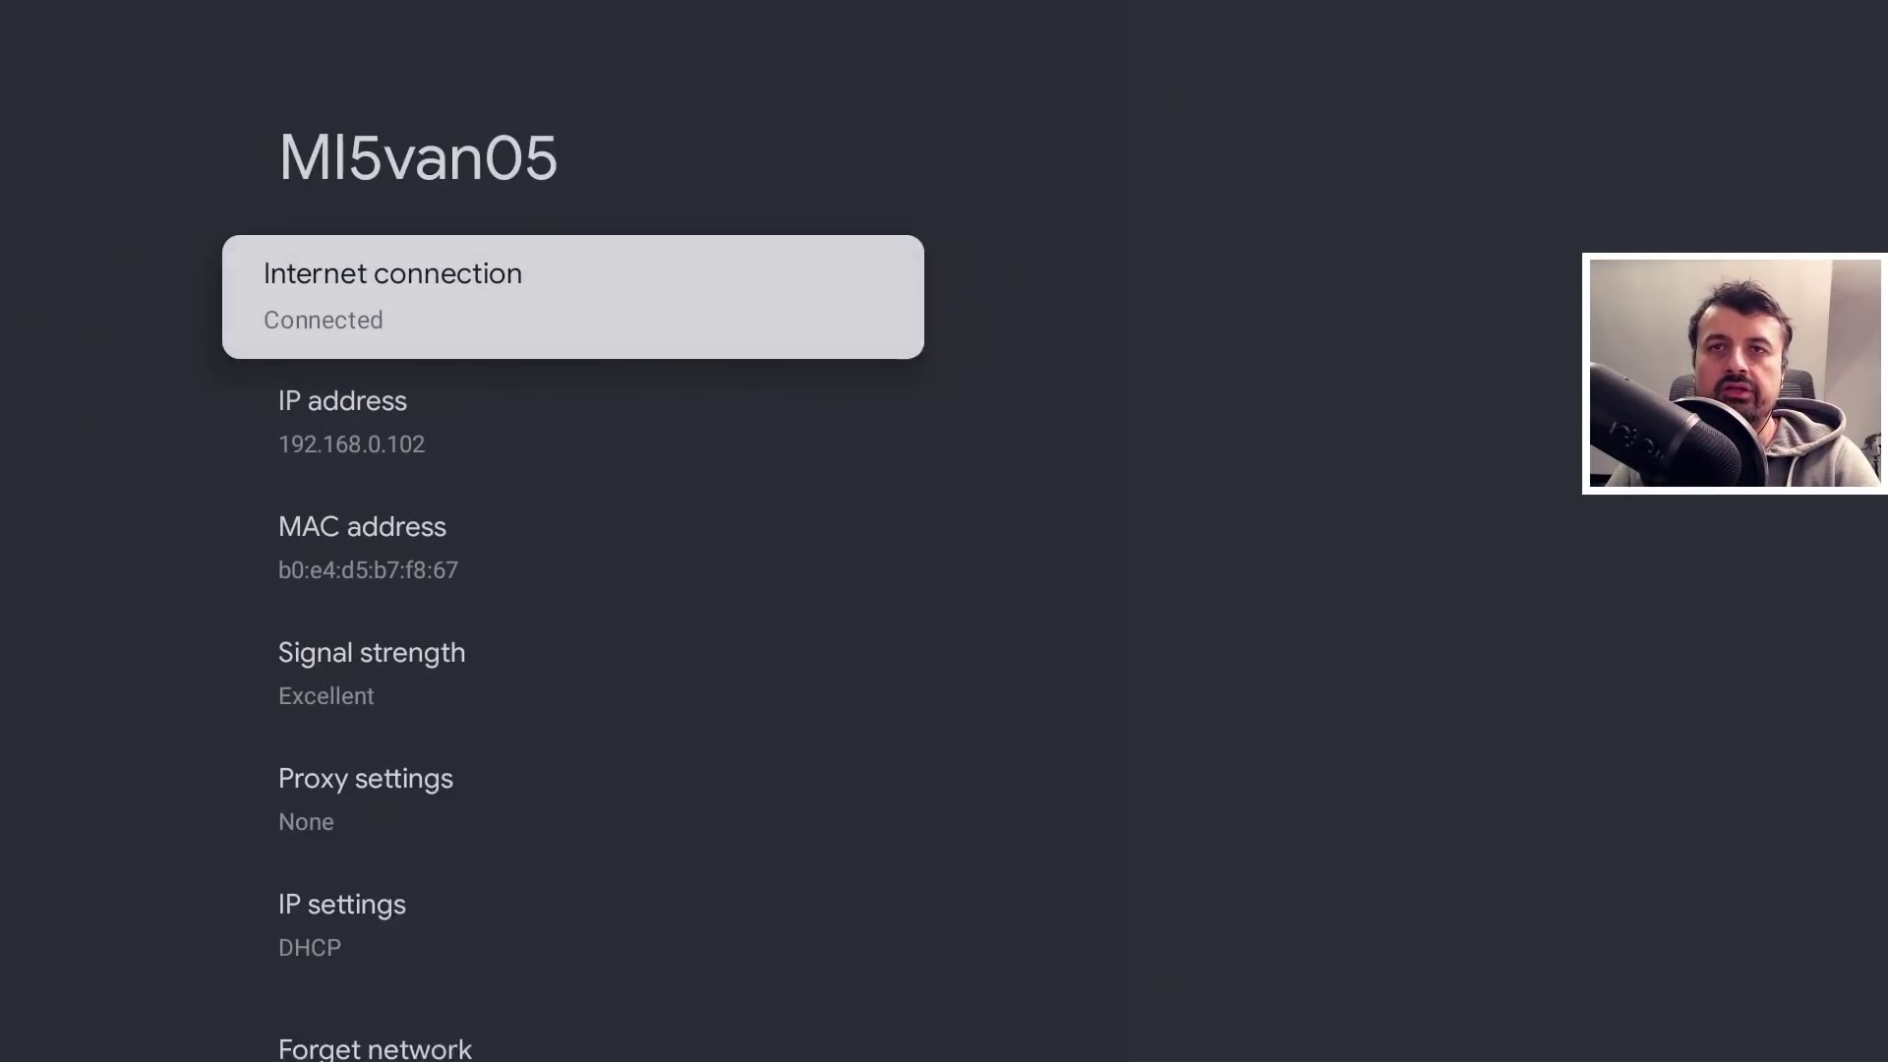
pyautogui.press('Down')
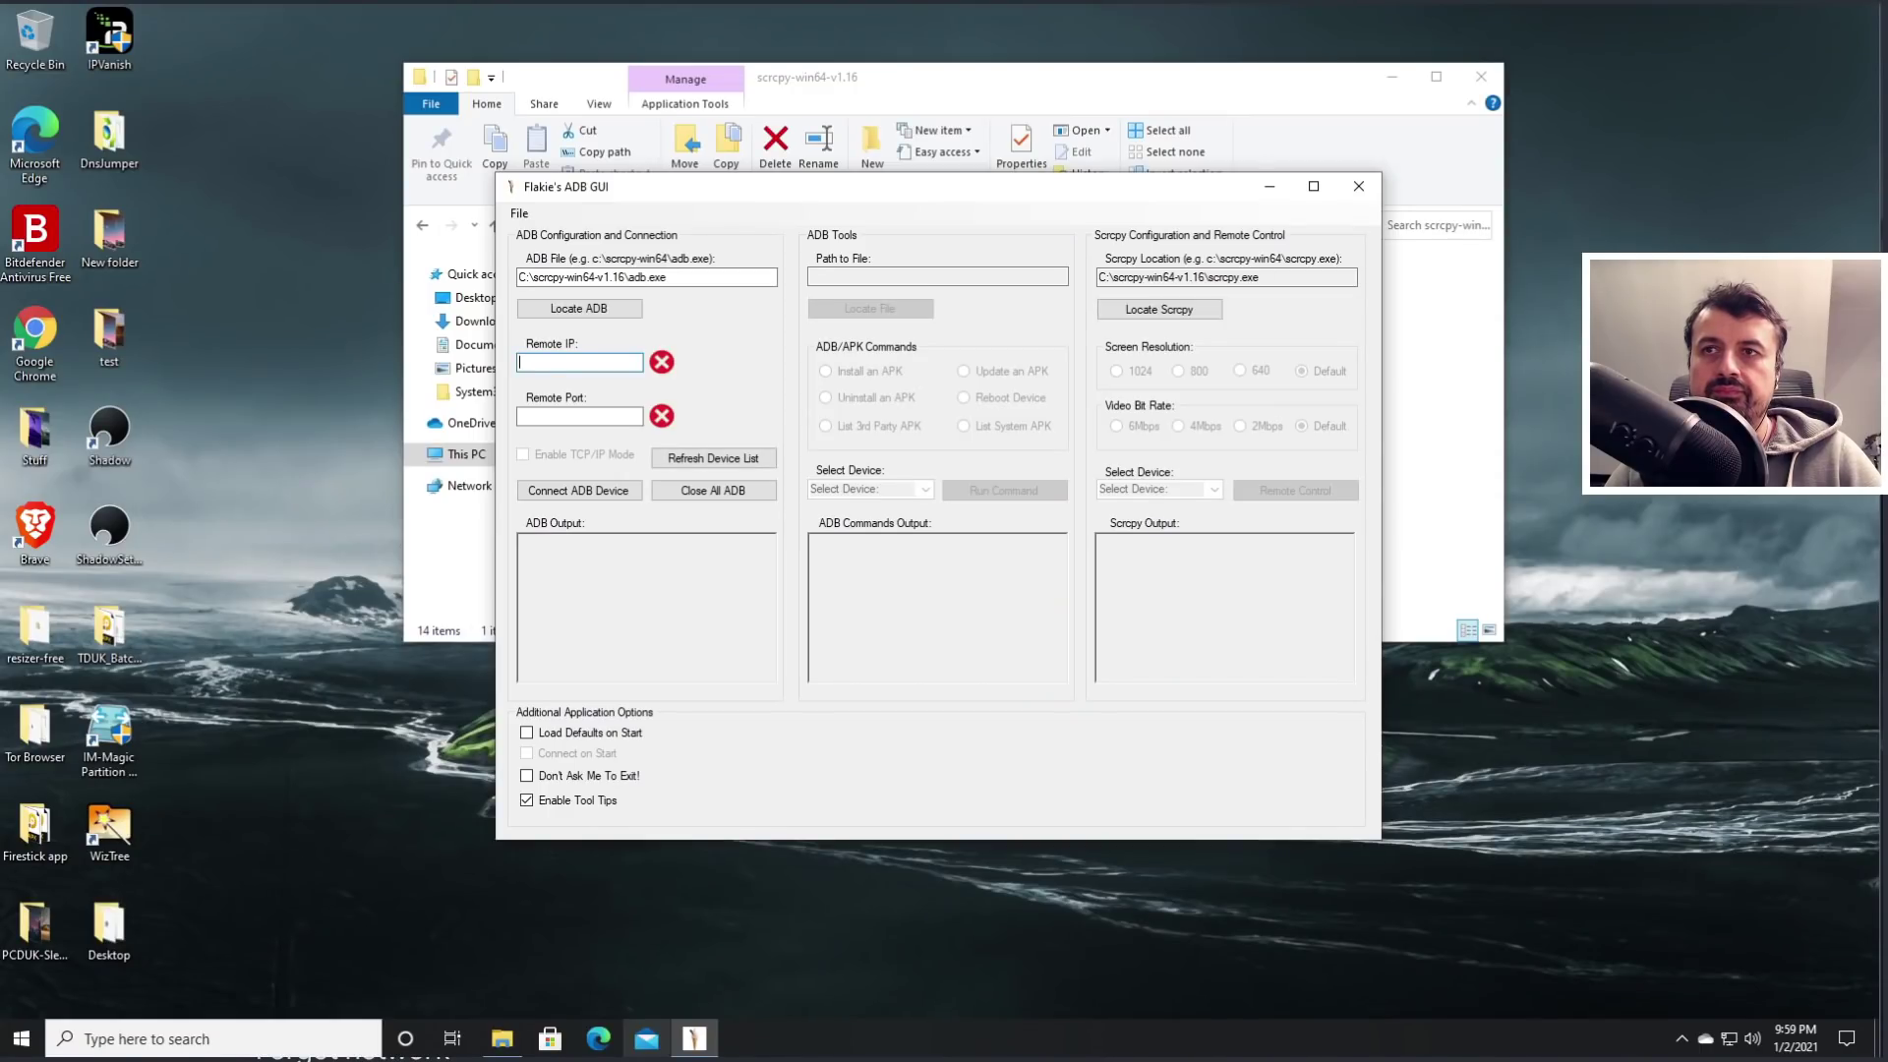
# Connect to the TV at remote IP 192.168.0.102, port 5555.
pyautogui.write('192.168.0.102')
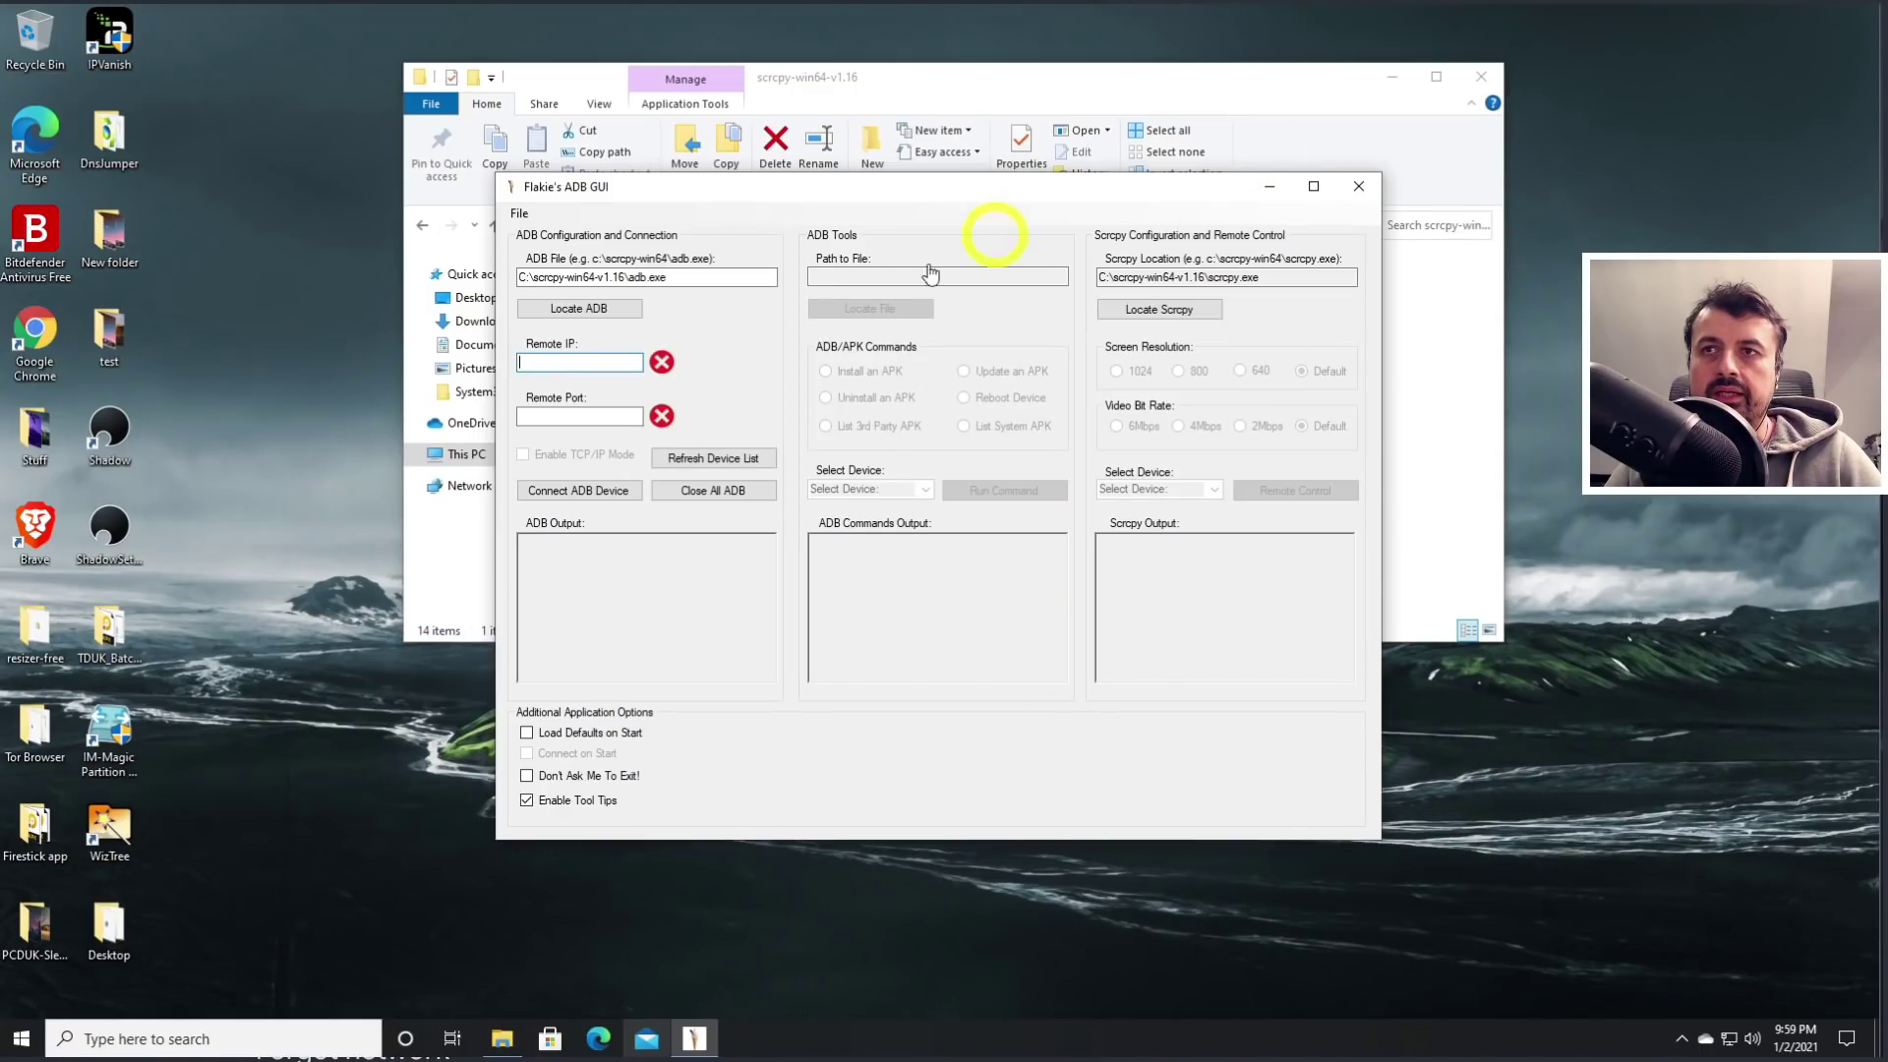
pyautogui.click(535, 417)
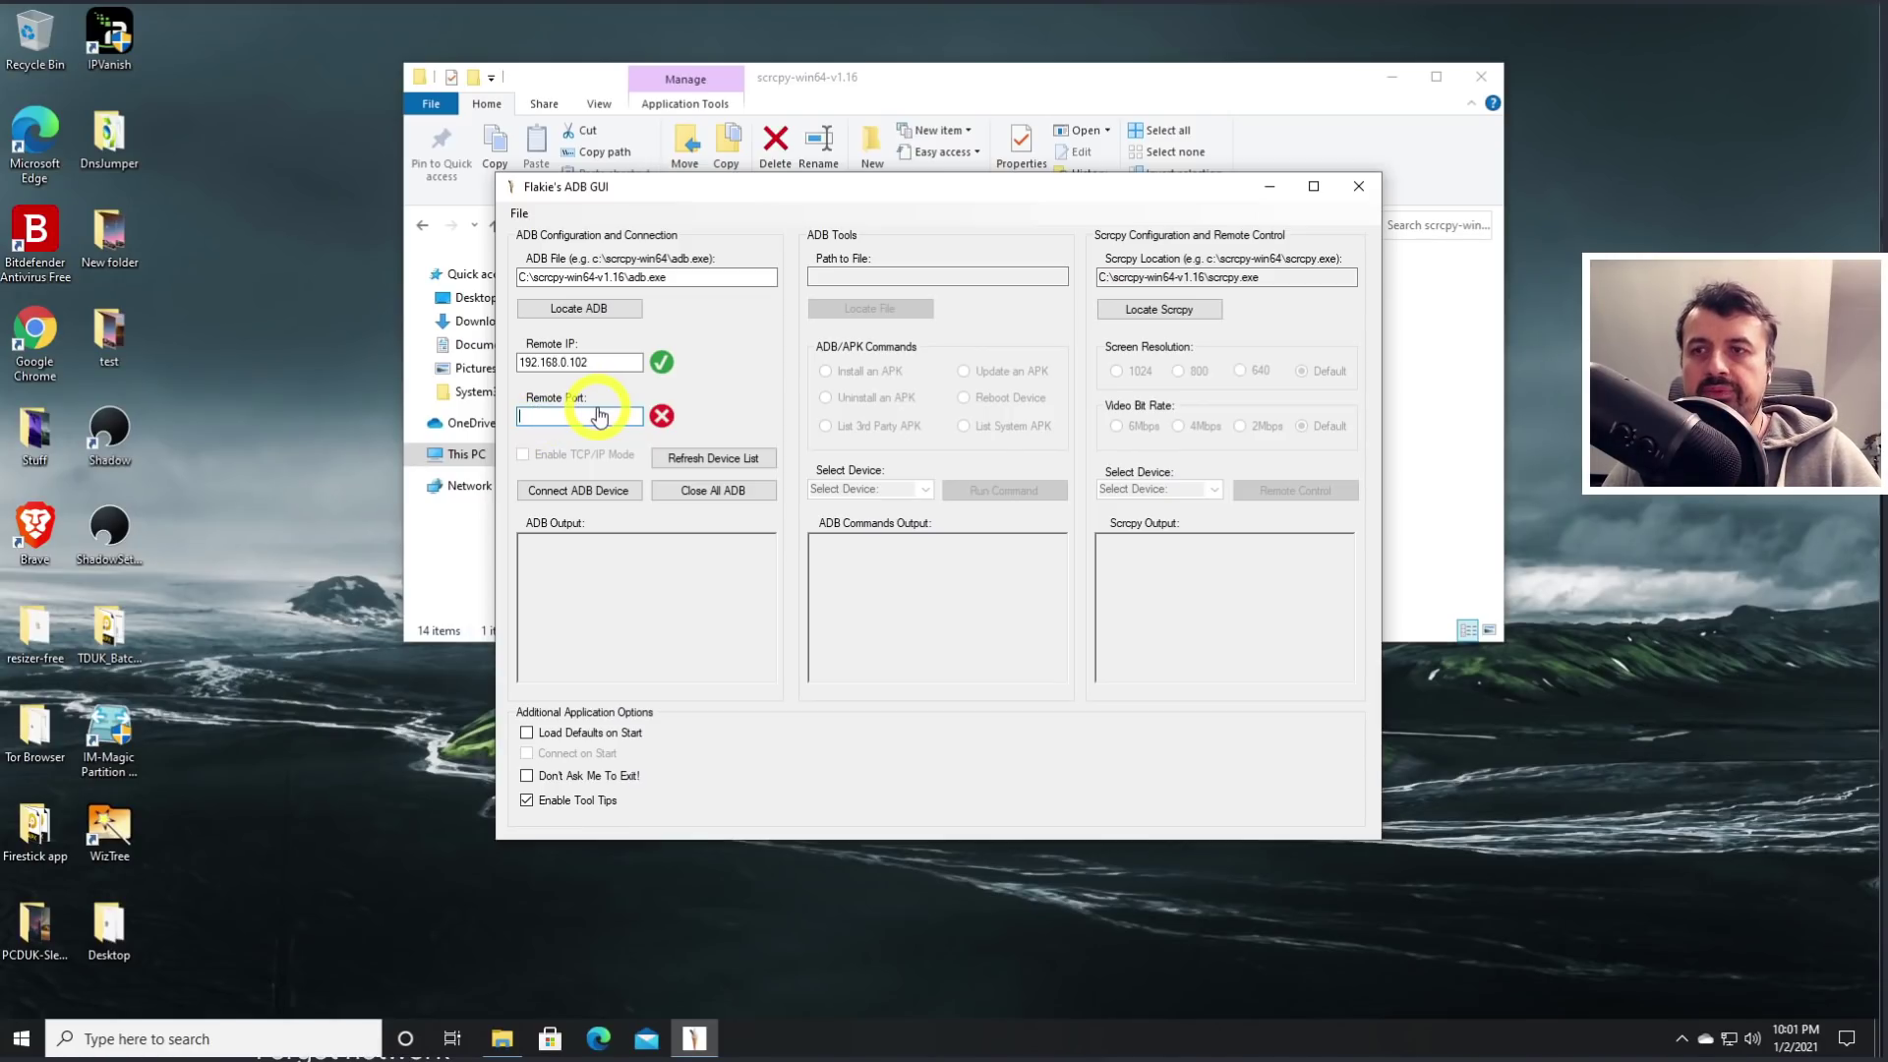
pyautogui.write('5555')
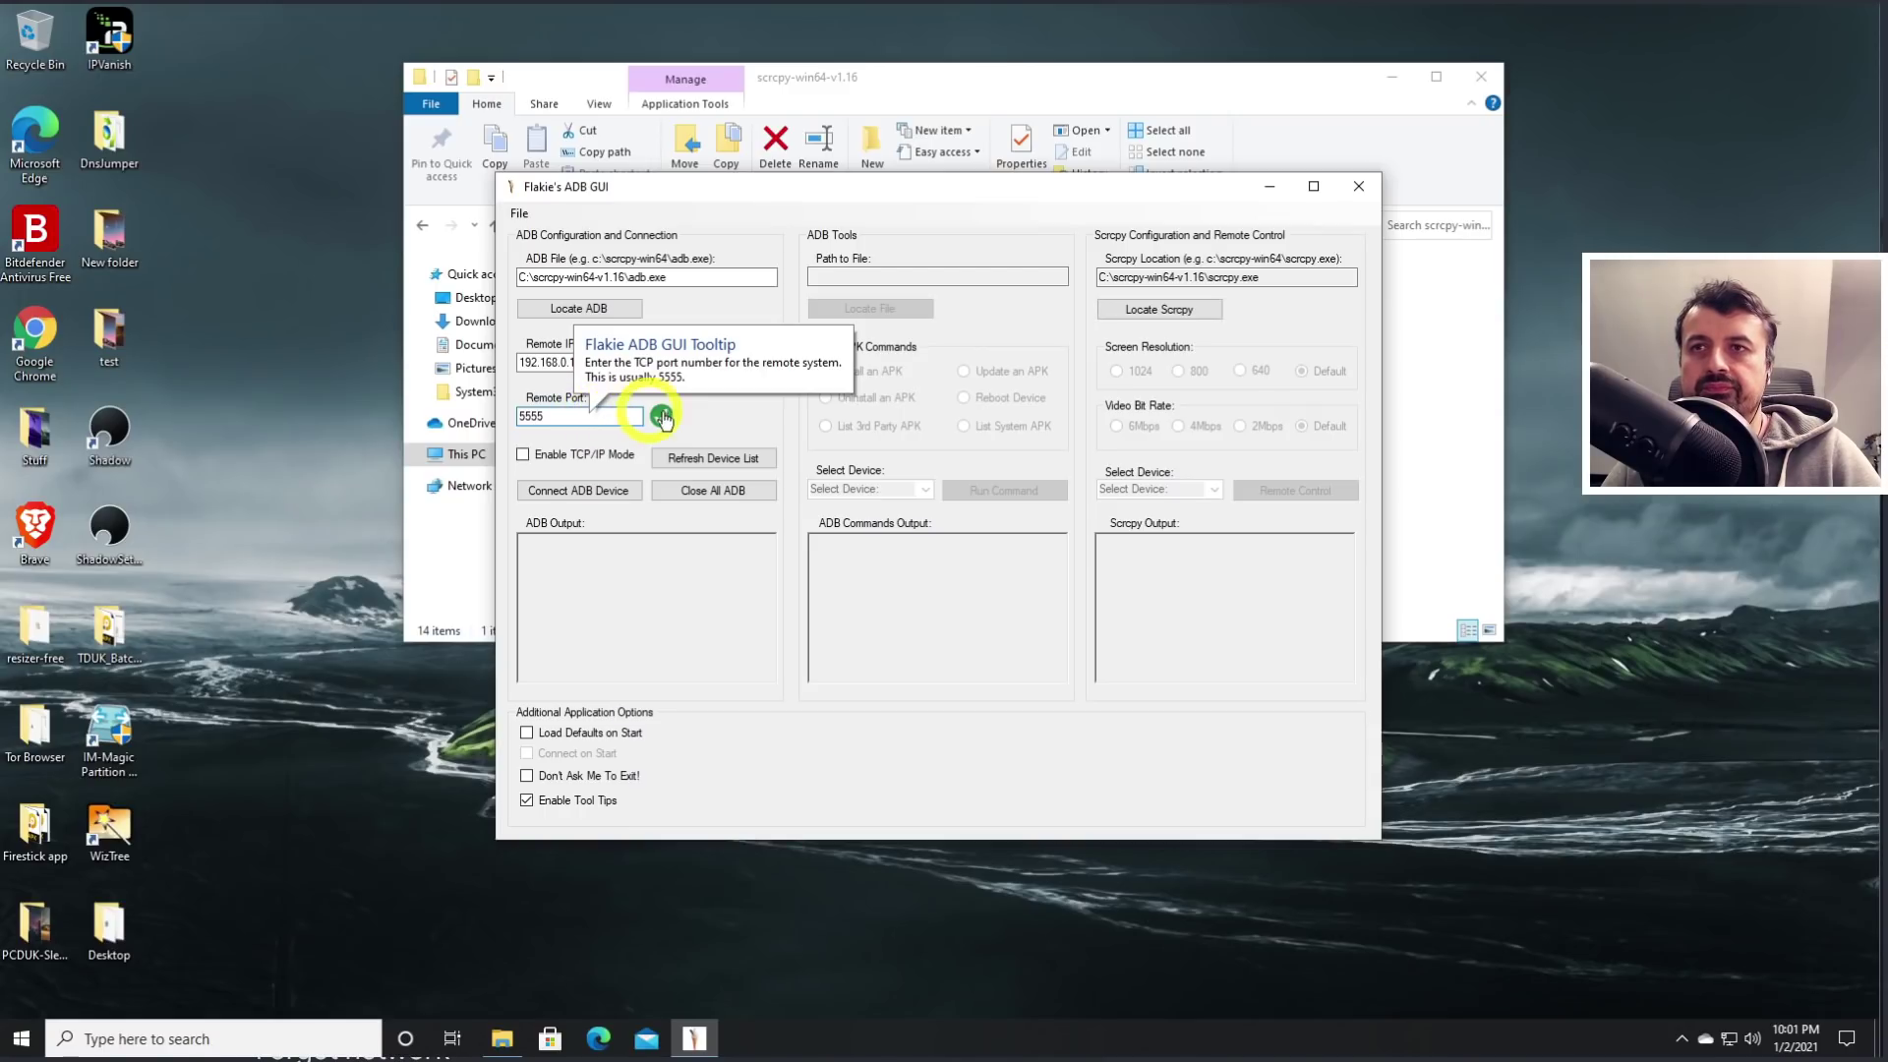
pyautogui.click(591, 492)
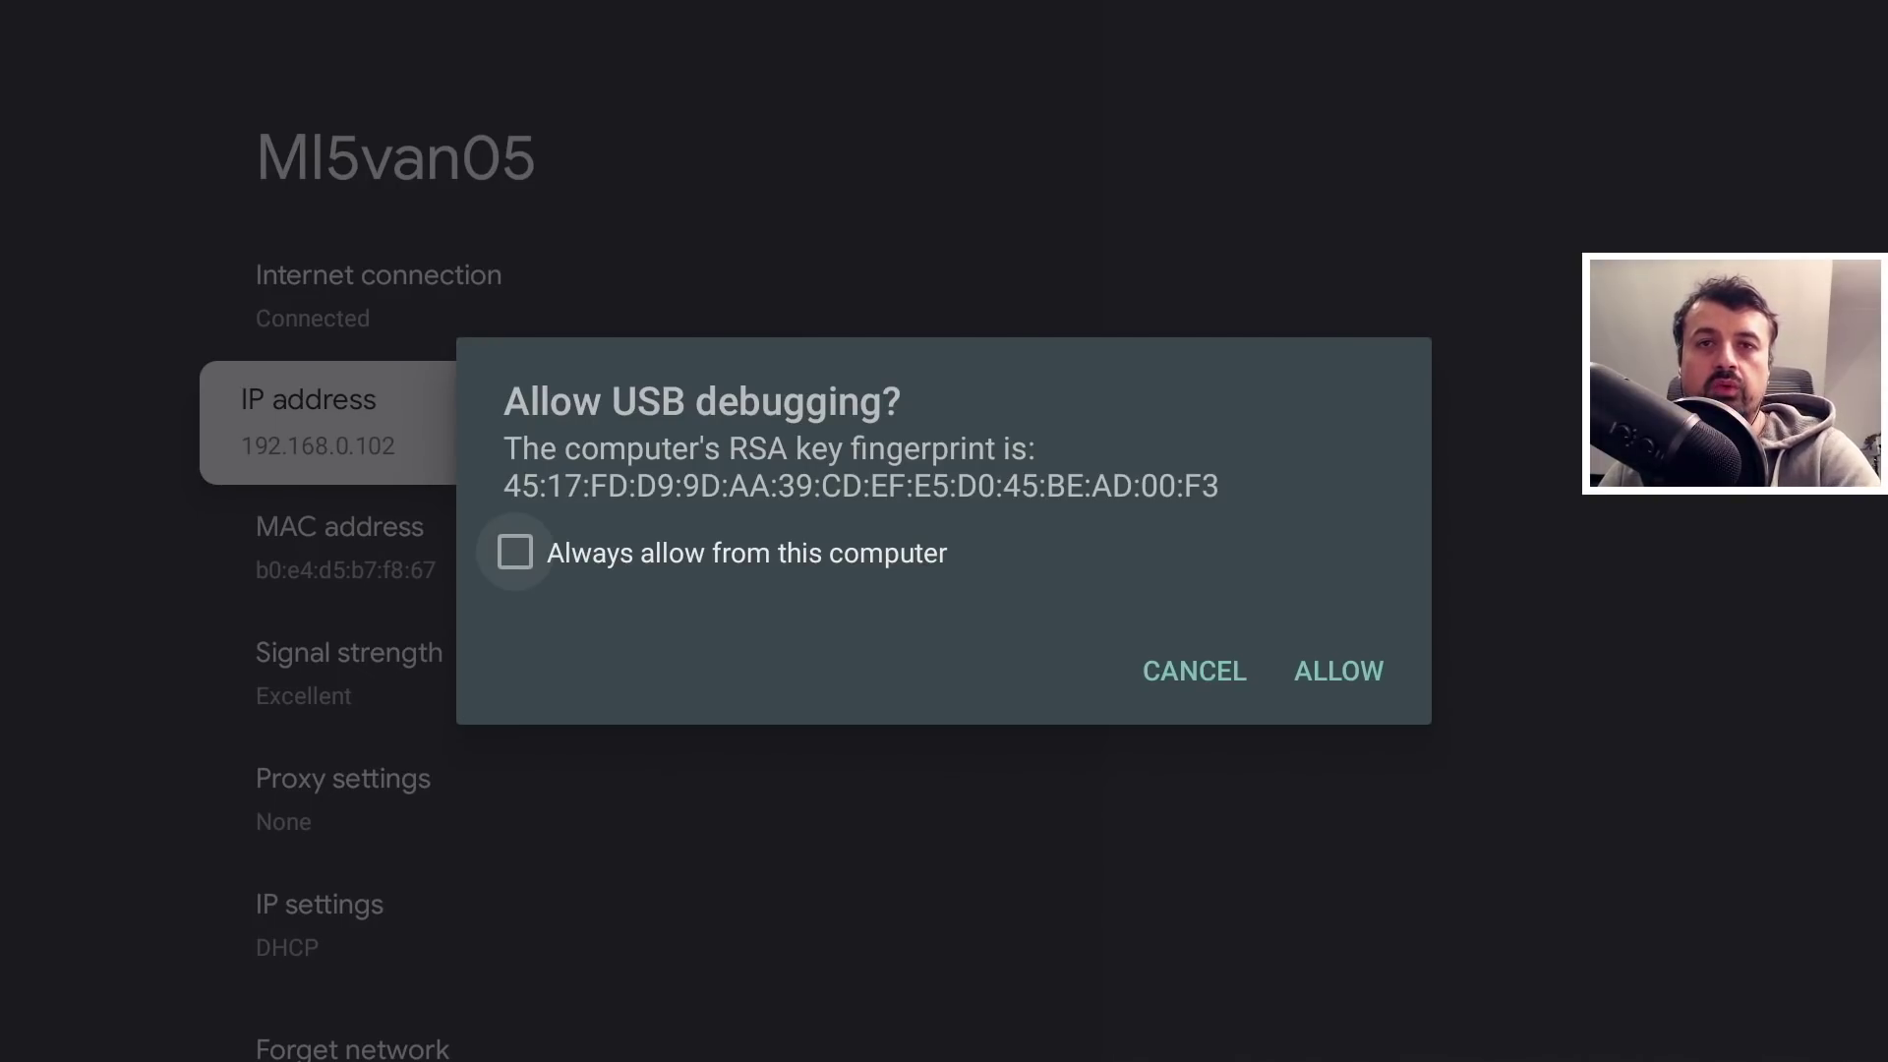
# Tick 'Always allow from this computer' and approve USB debugging on the Google TV.
pyautogui.press('Return')
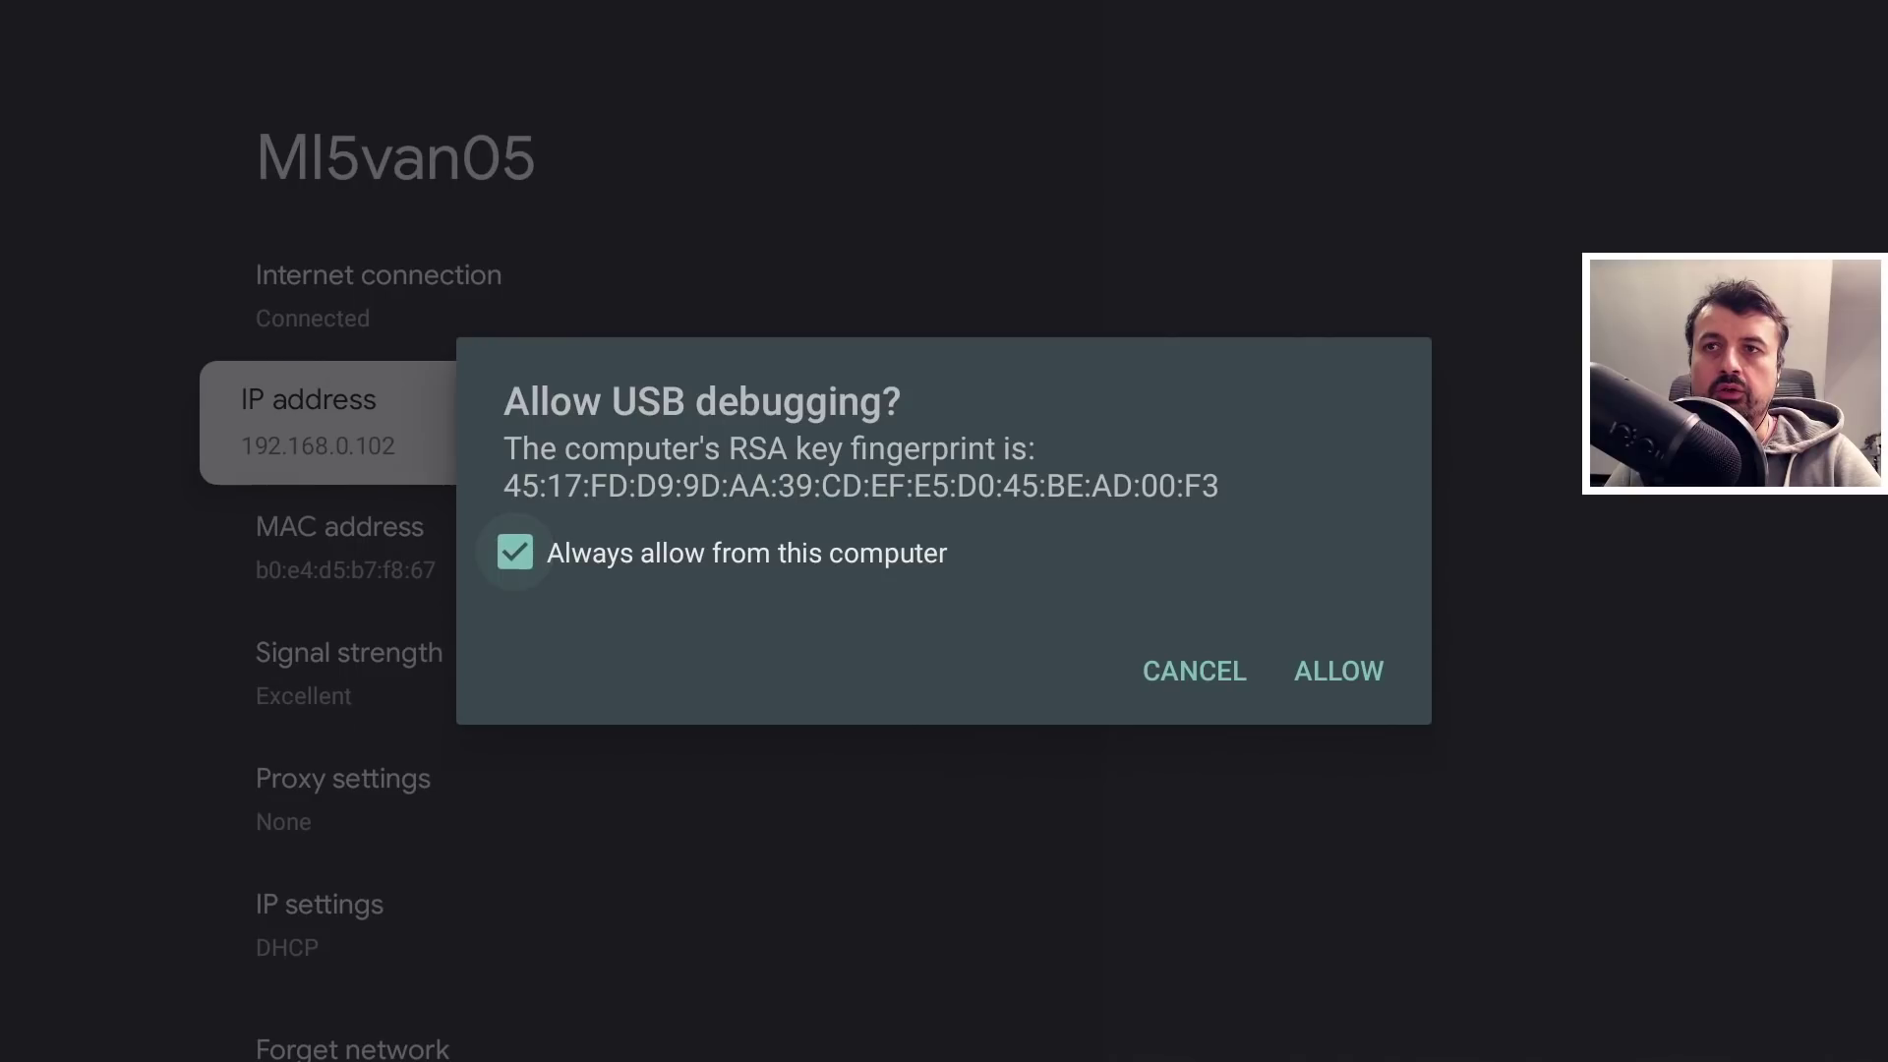
pyautogui.press('Down')
pyautogui.press('Right')
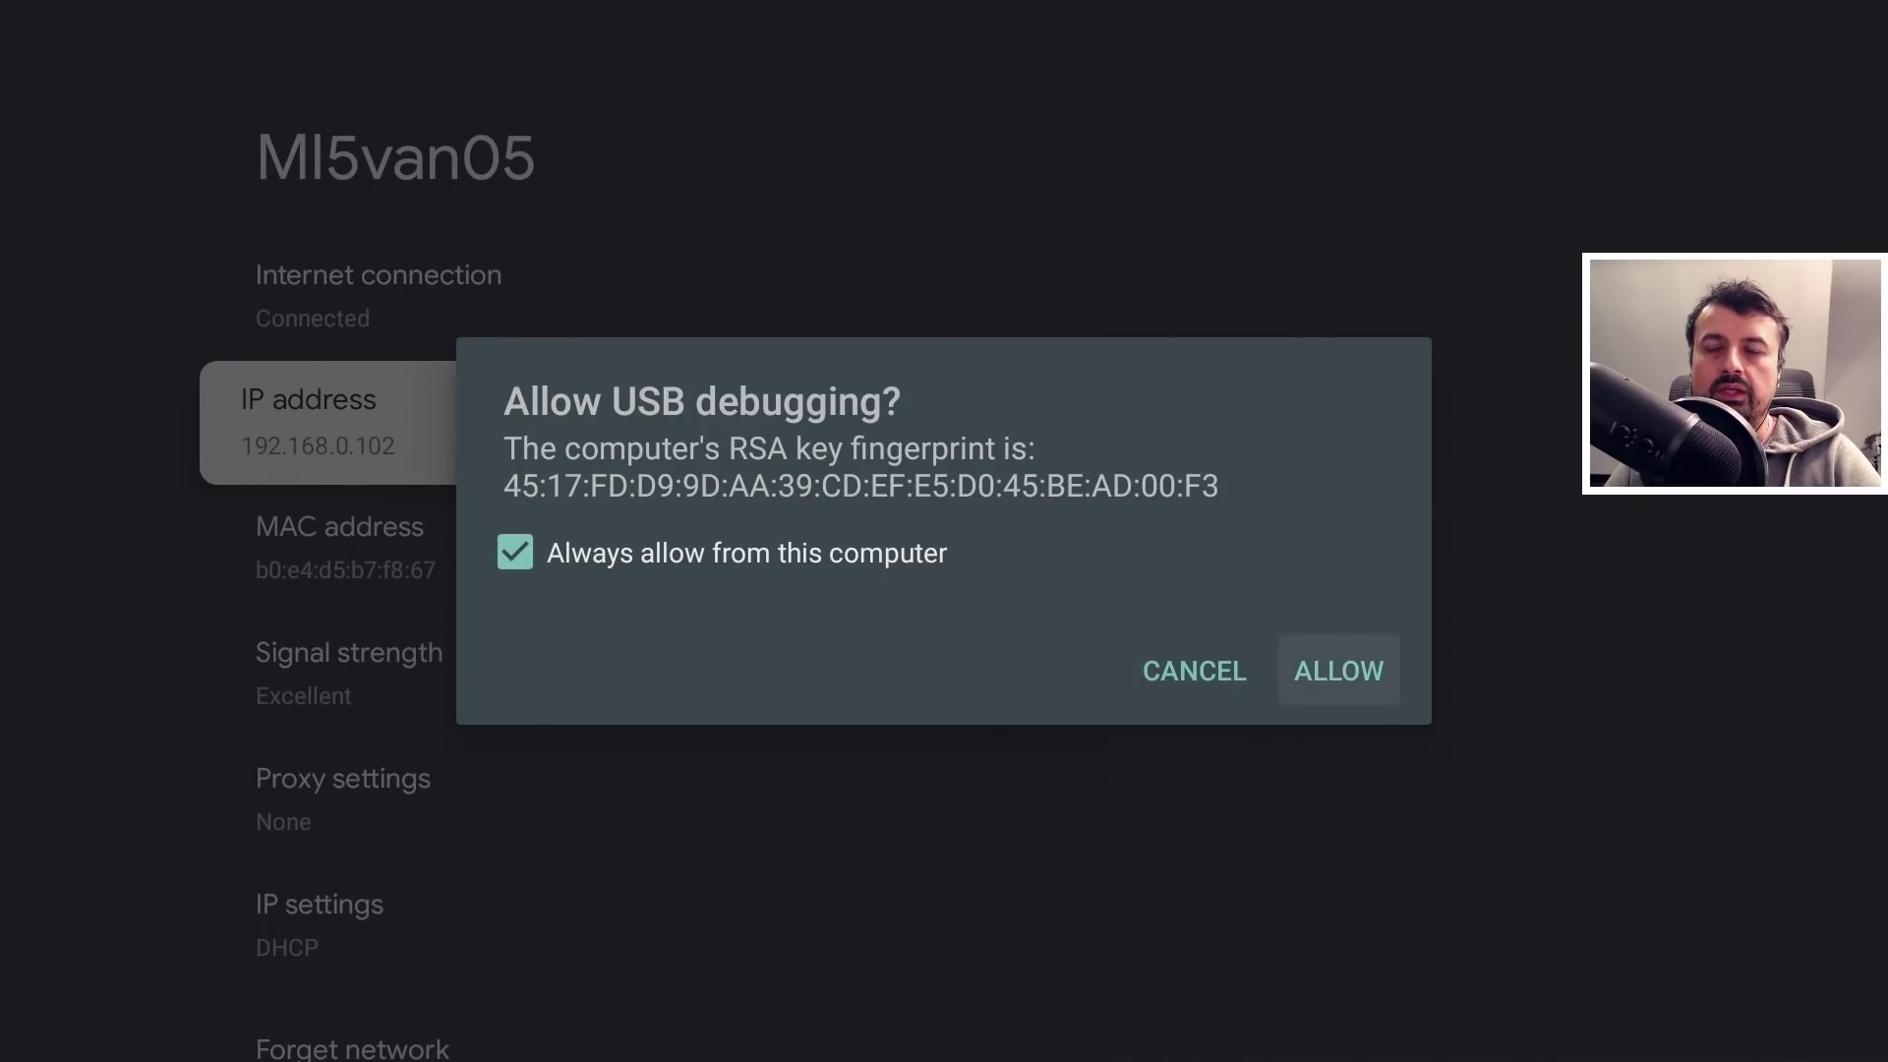
pyautogui.press('Return')
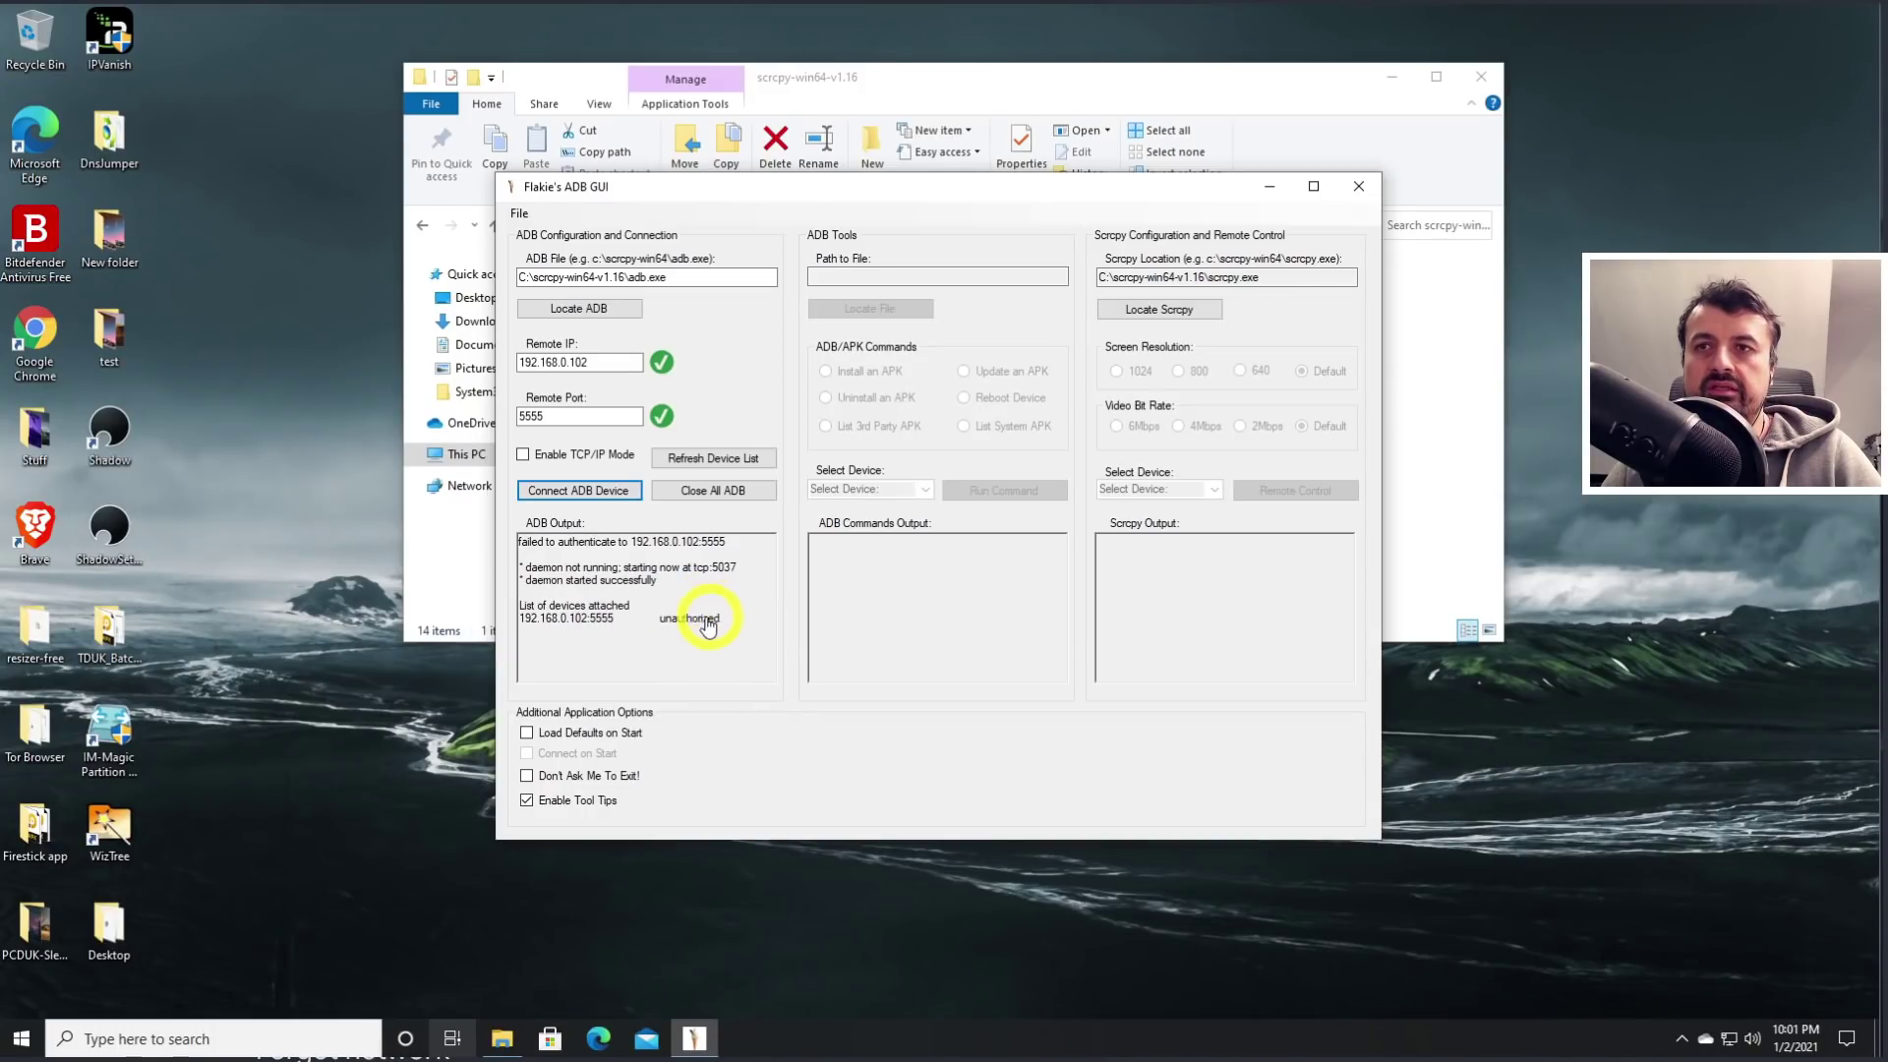
# Reconnect and list third-party apps on device 192.168.0.102:5555.
pyautogui.click(548, 492)
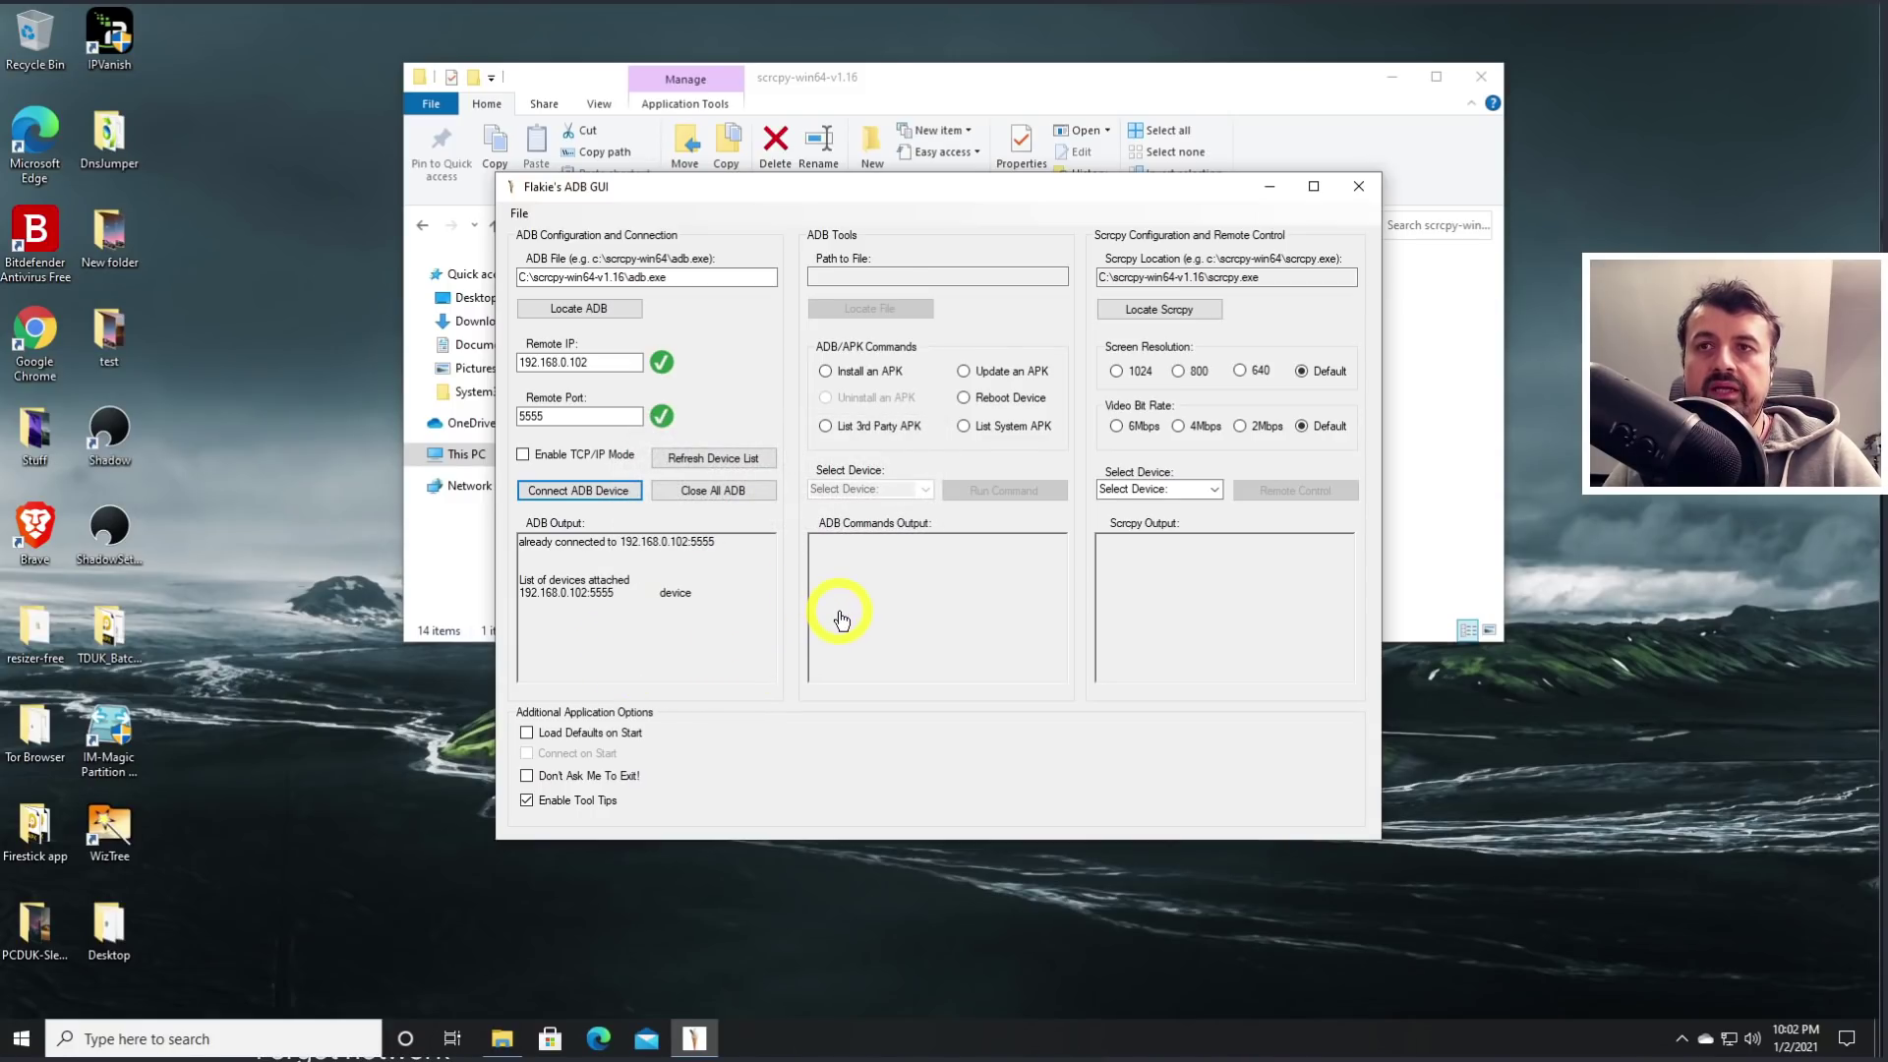
pyautogui.click(826, 427)
pyautogui.click(826, 427)
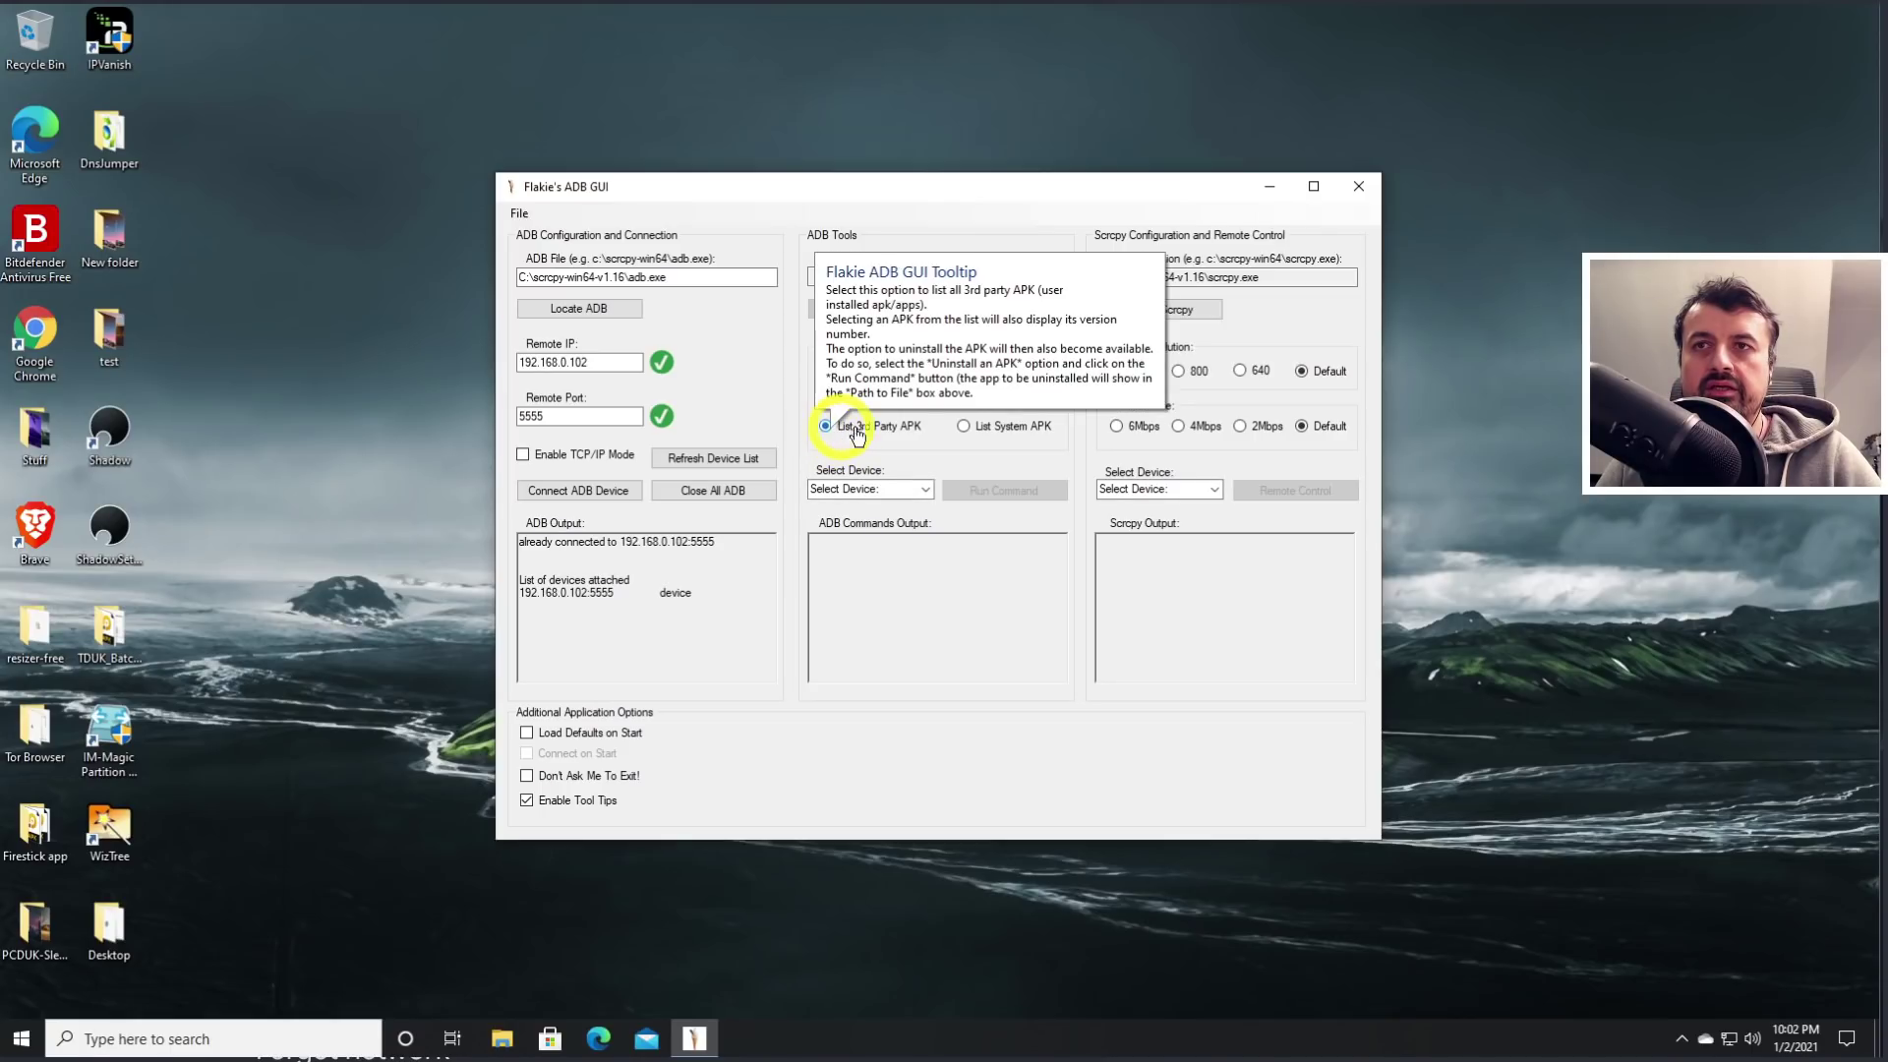
pyautogui.click(924, 490)
pyautogui.click(890, 500)
pyautogui.click(967, 492)
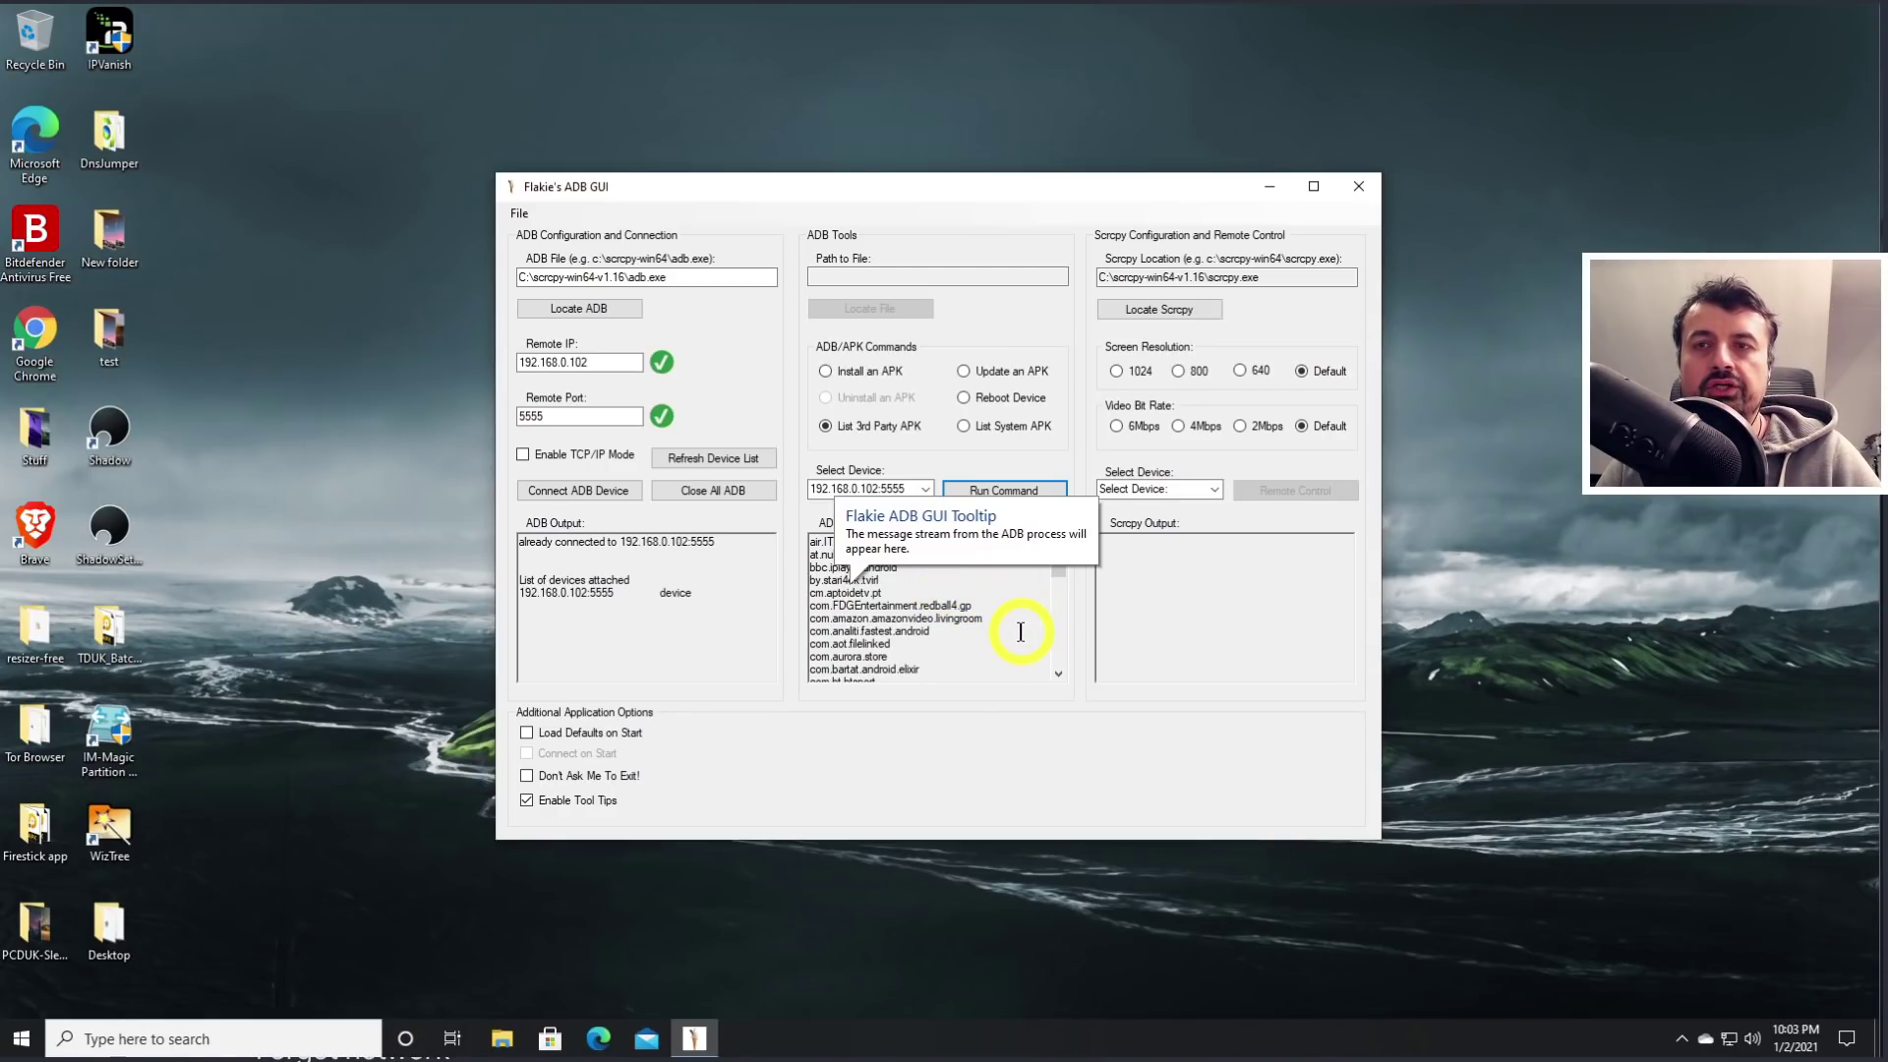
# Select com.aurora.store in the app list and choose the Install an APK command.
pyautogui.scroll(-1, 1021, 631)
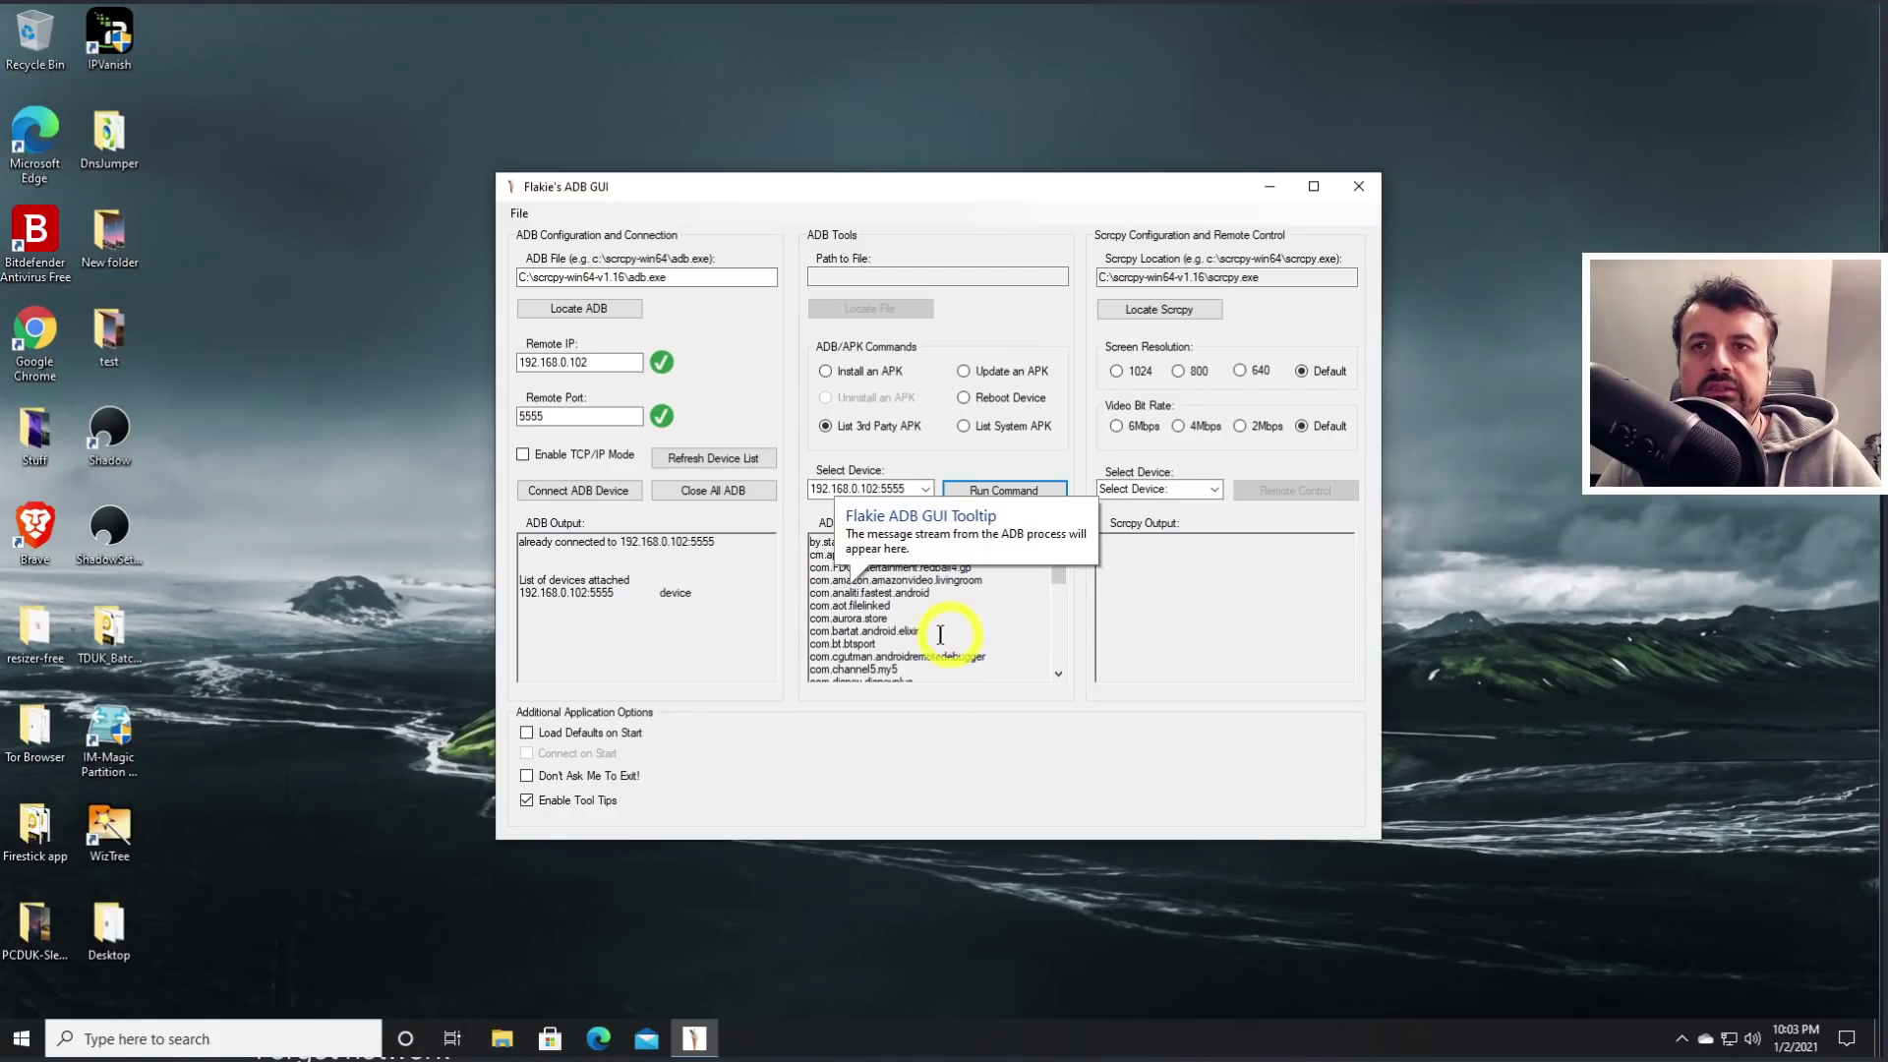
pyautogui.click(895, 616)
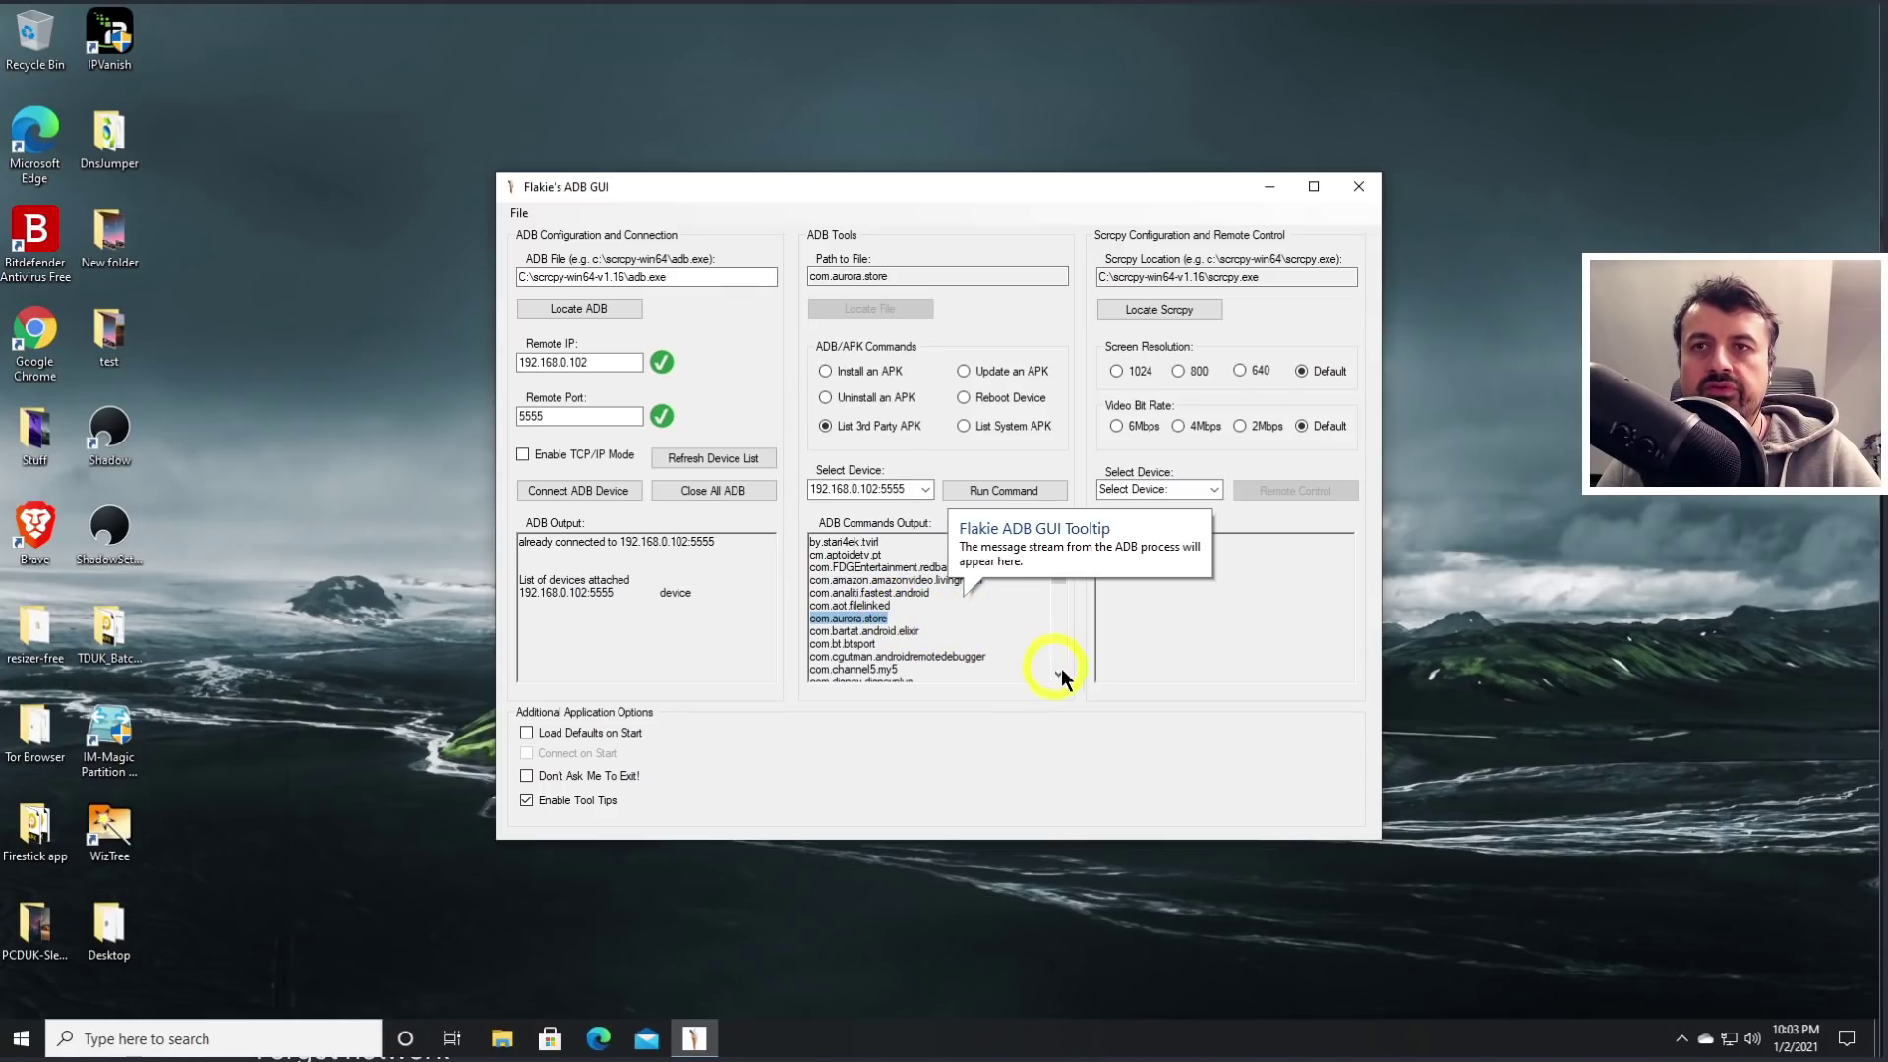
pyautogui.scroll(-2, 1075, 676)
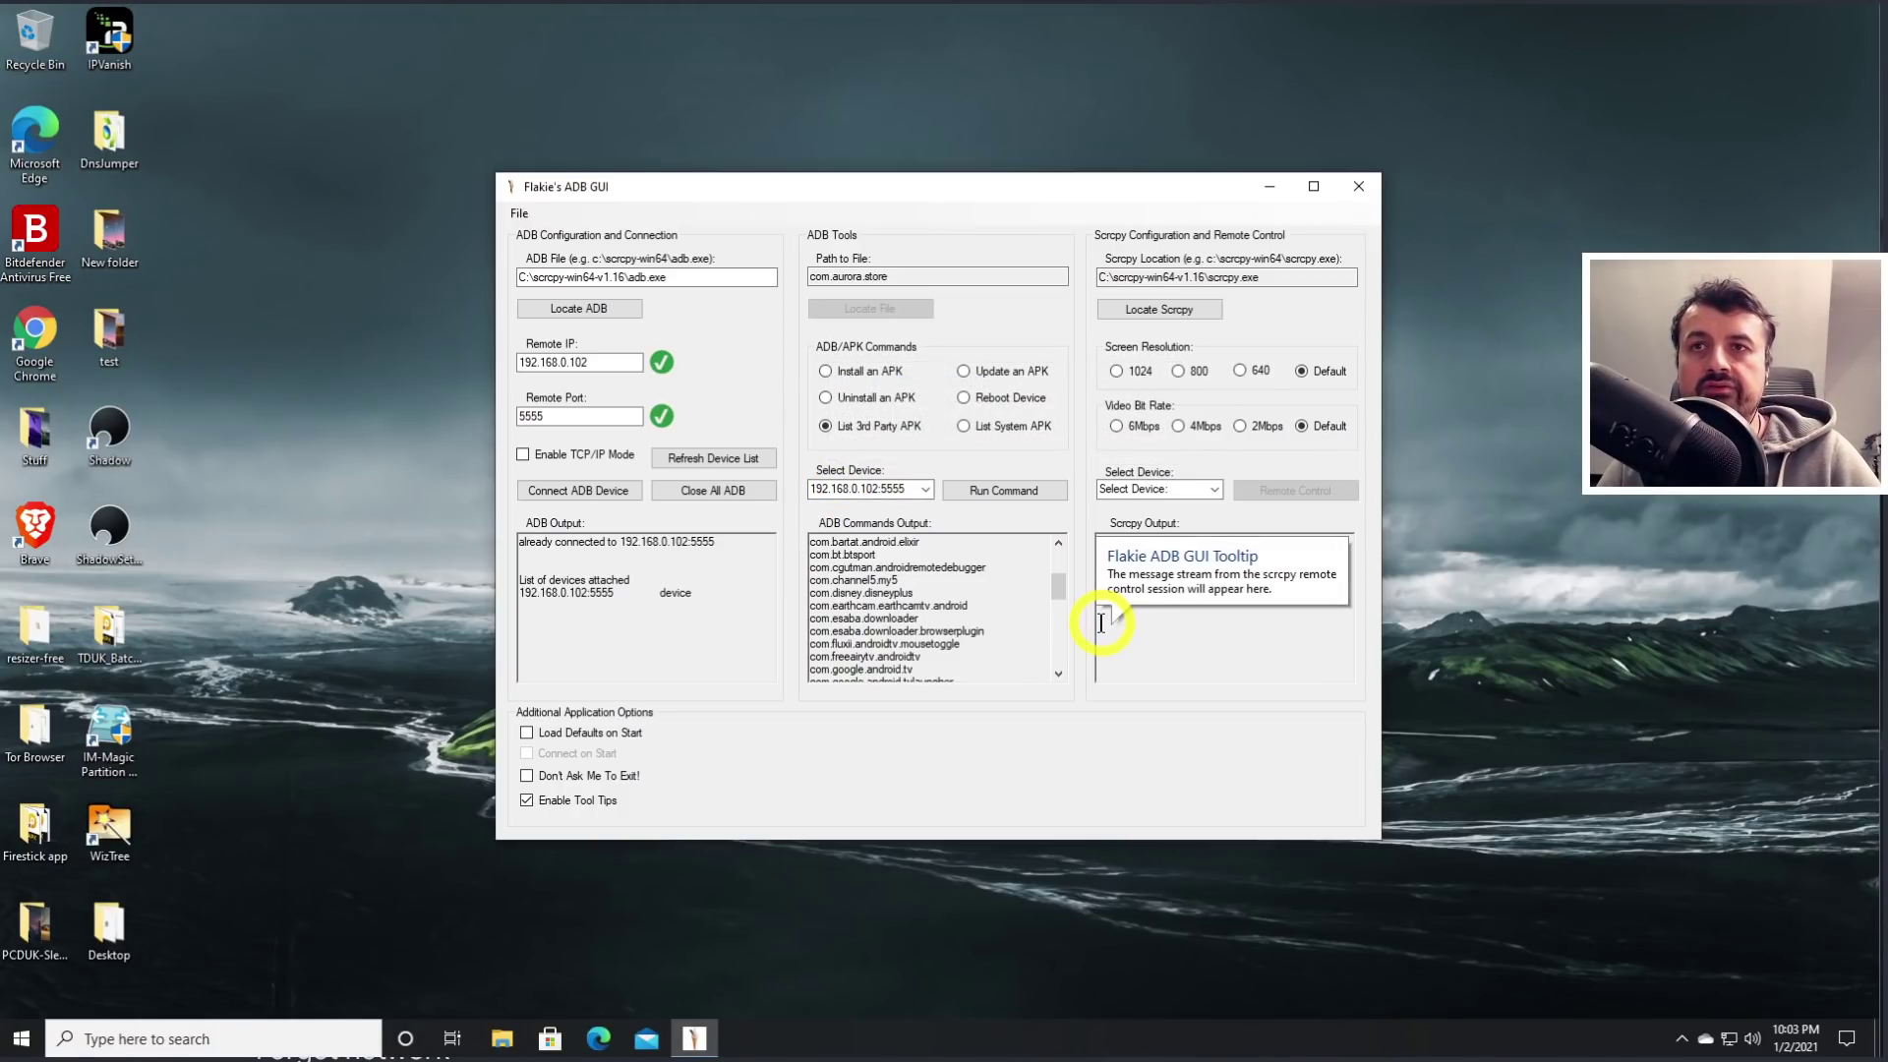
pyautogui.click(825, 372)
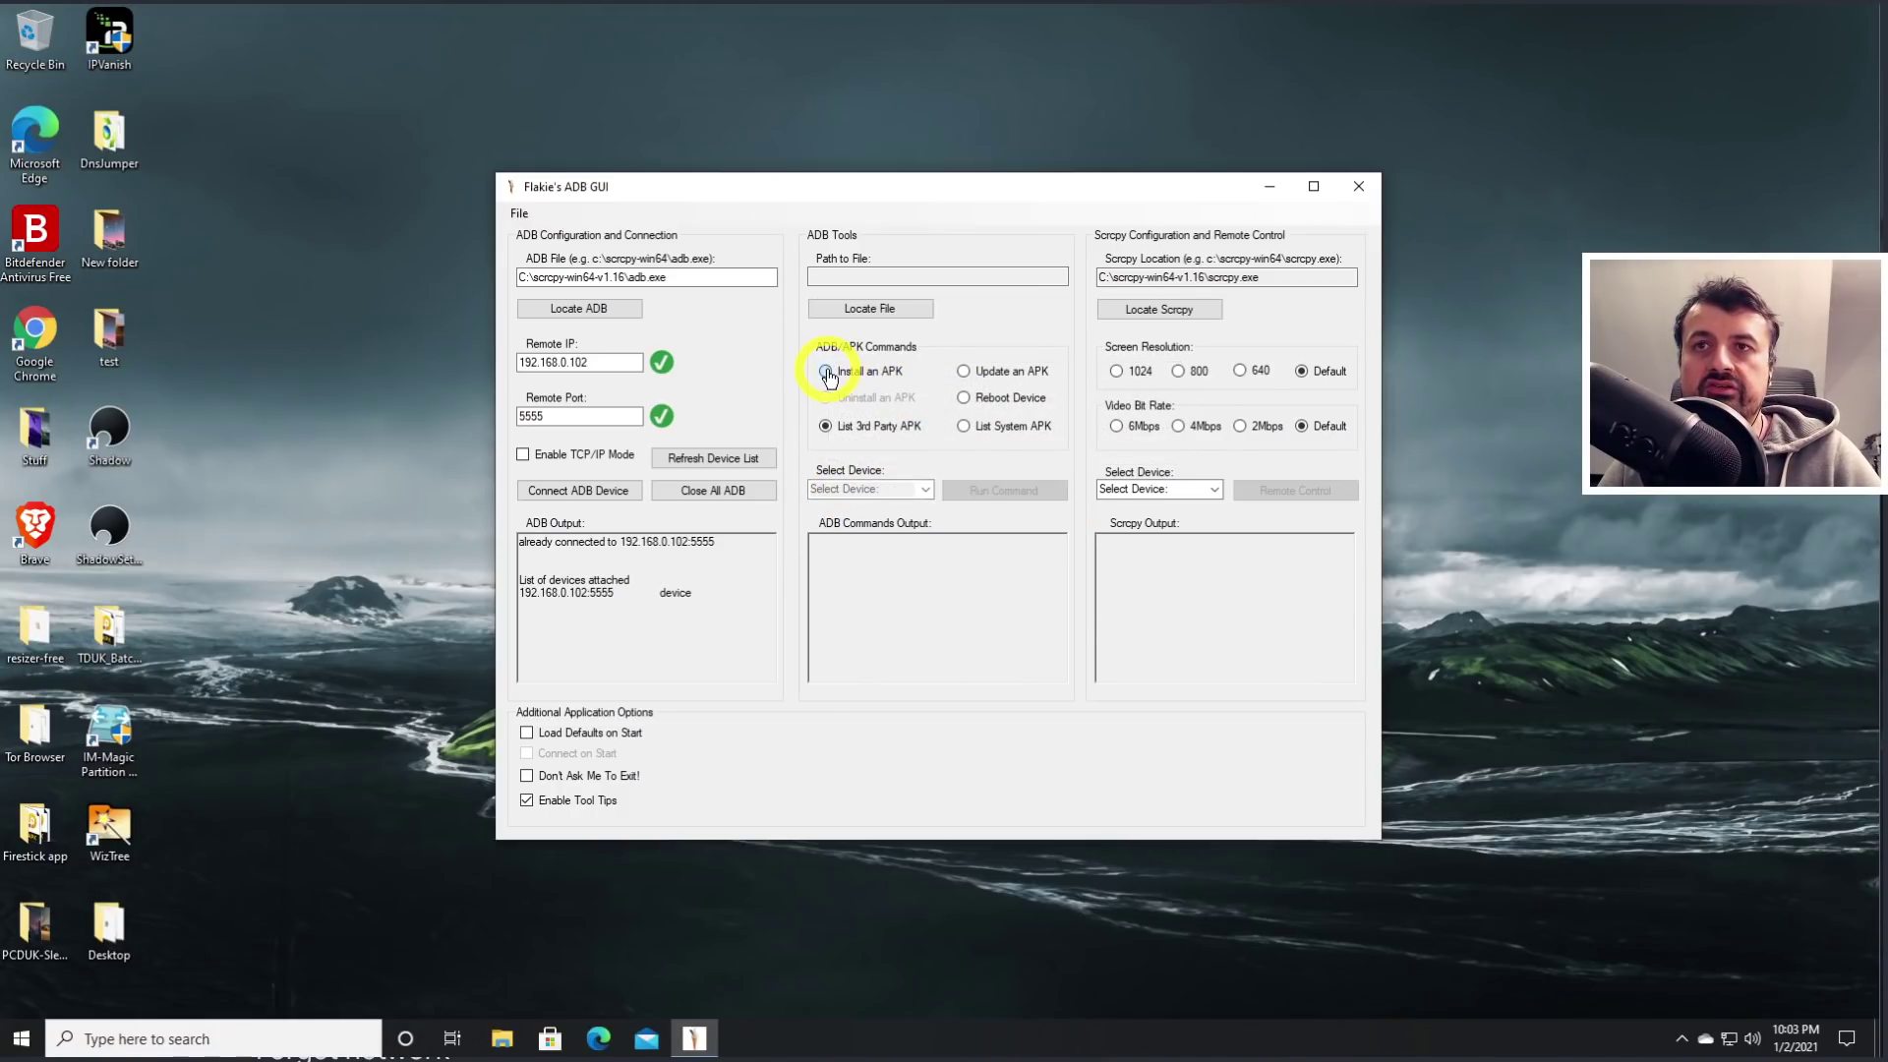
# Install FitzyTV.apk onto 192.168.0.102:5555 using the Install an APK command.
pyautogui.click(883, 311)
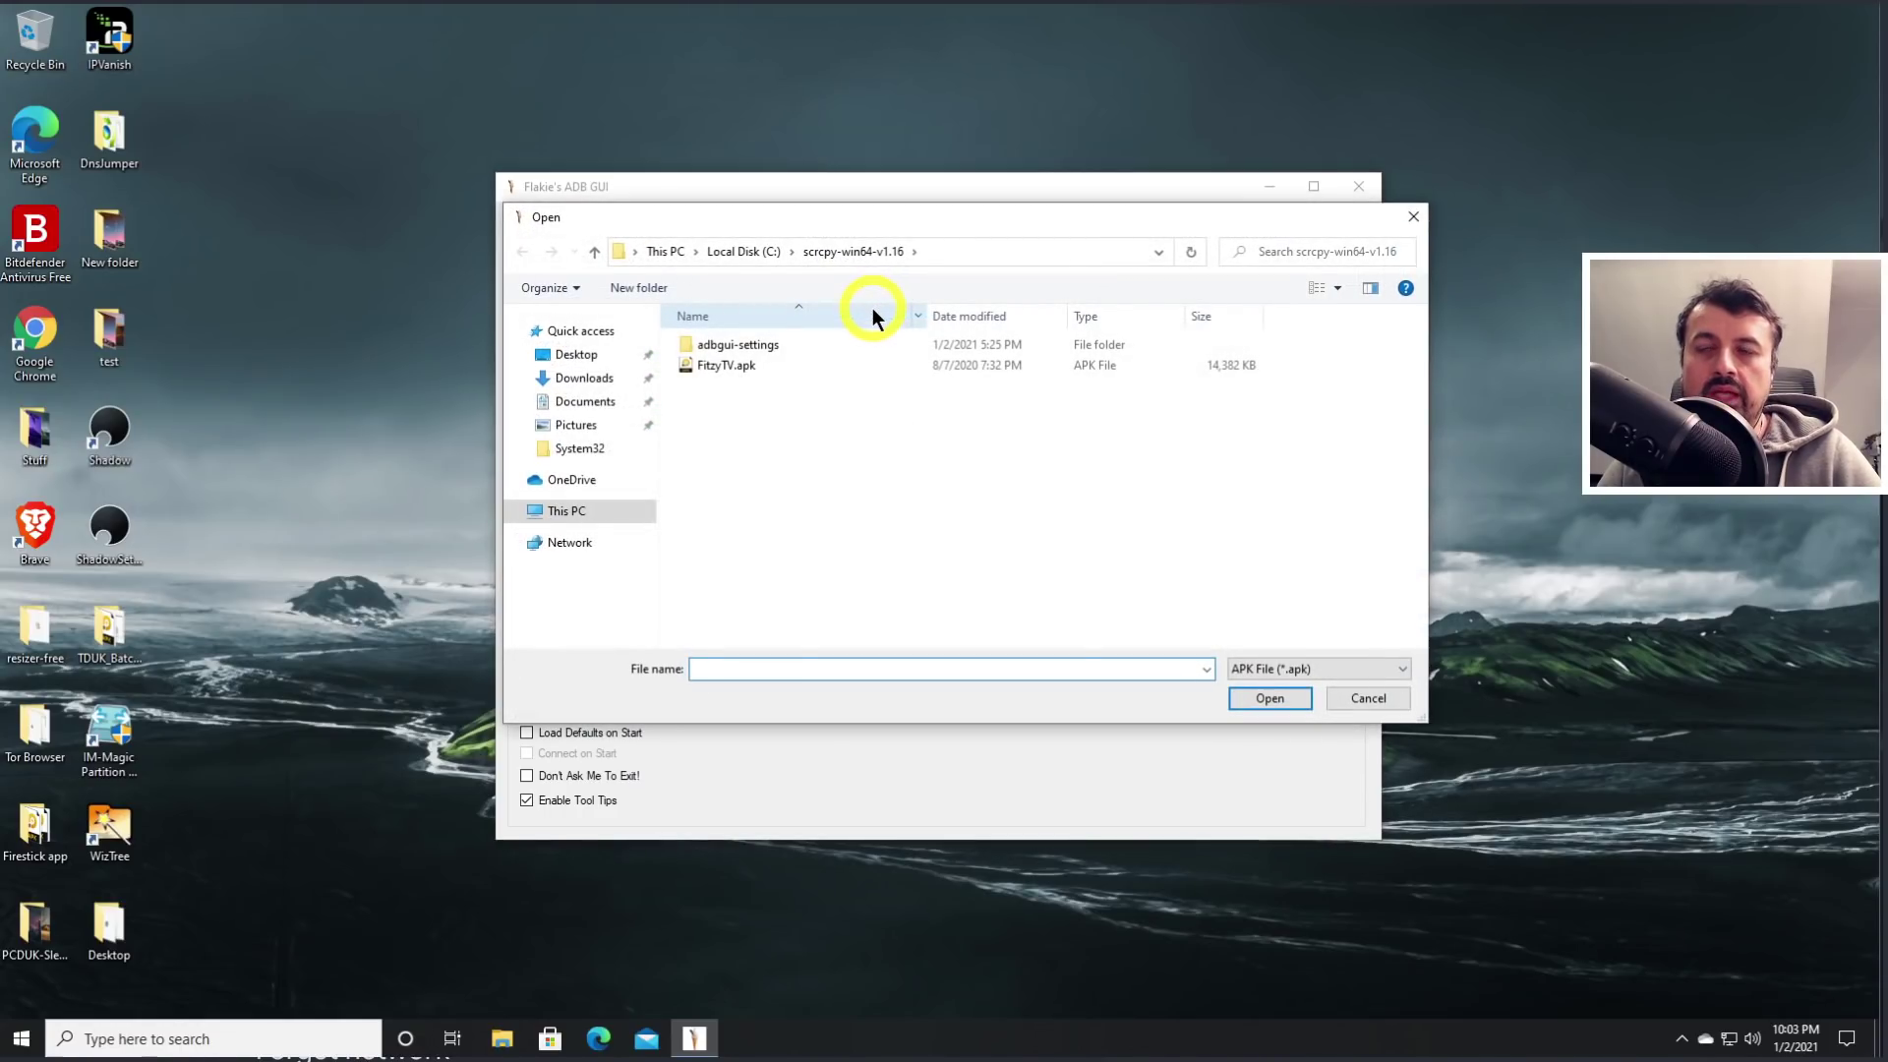
pyautogui.click(724, 369)
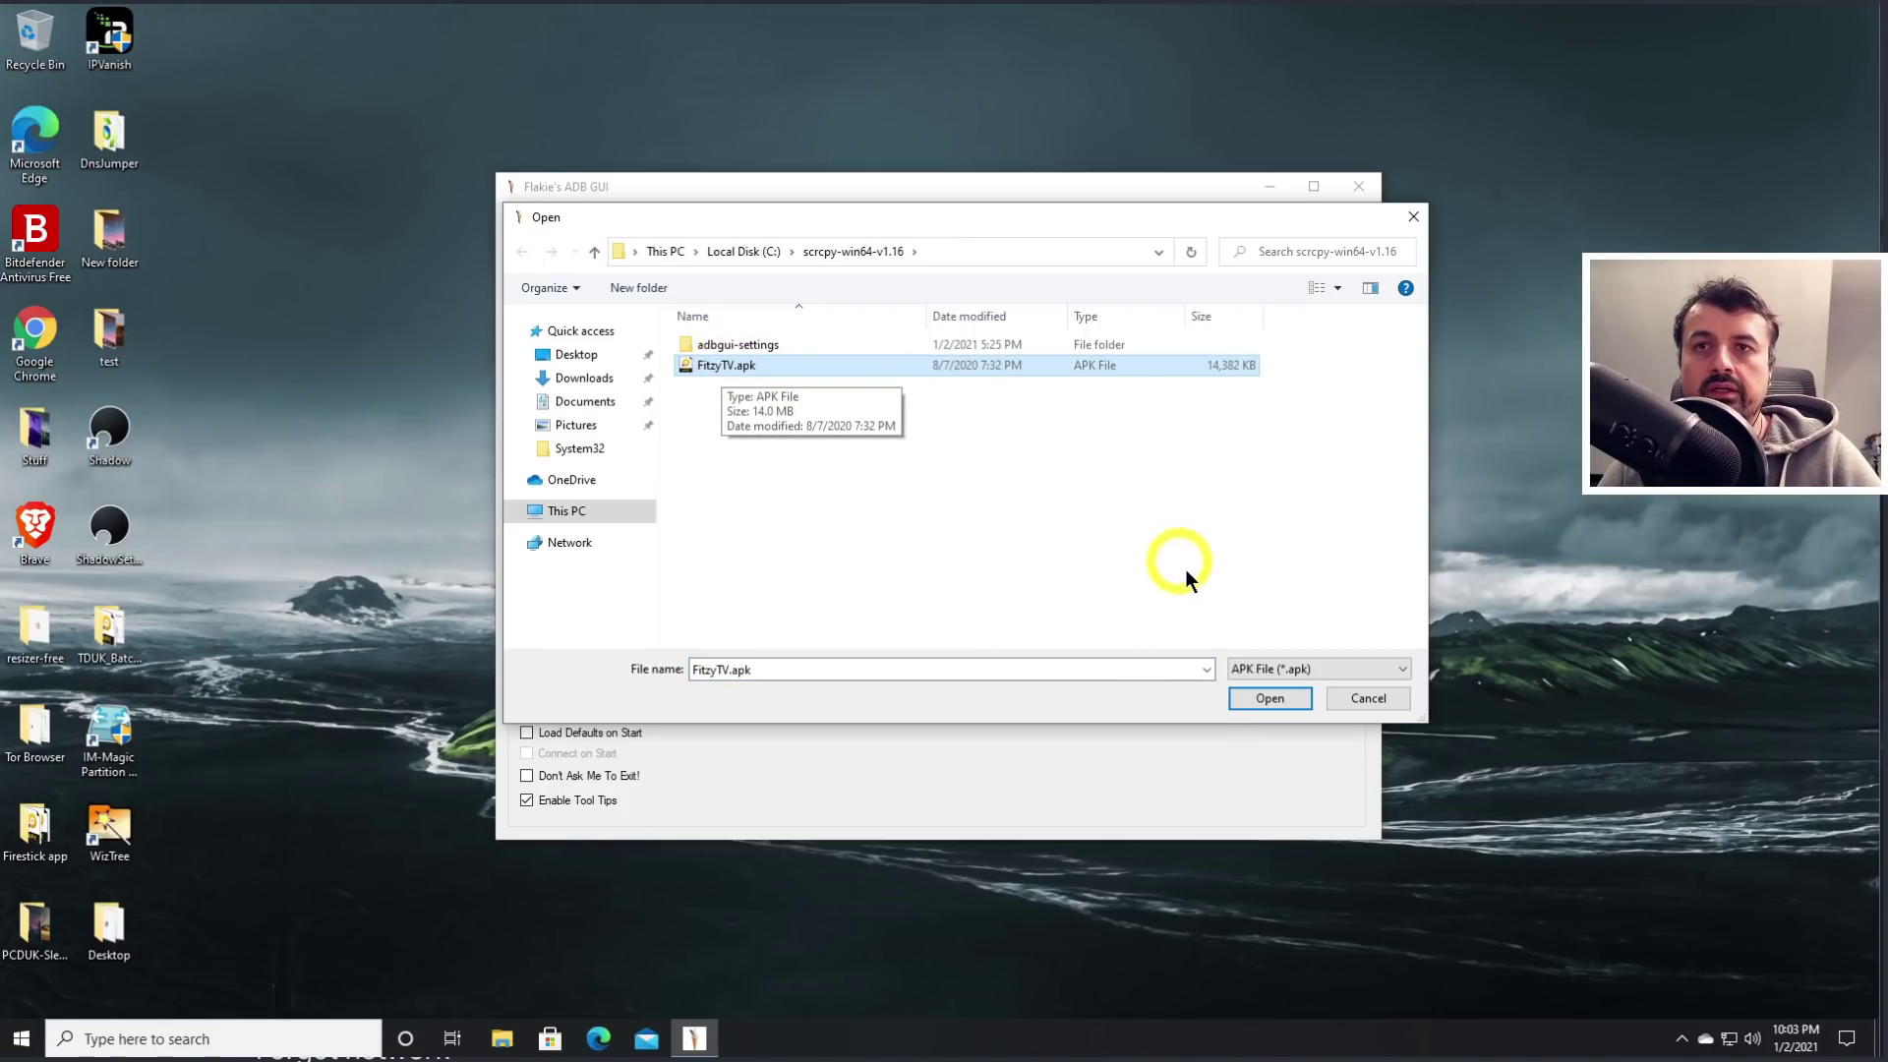
pyautogui.click(1247, 694)
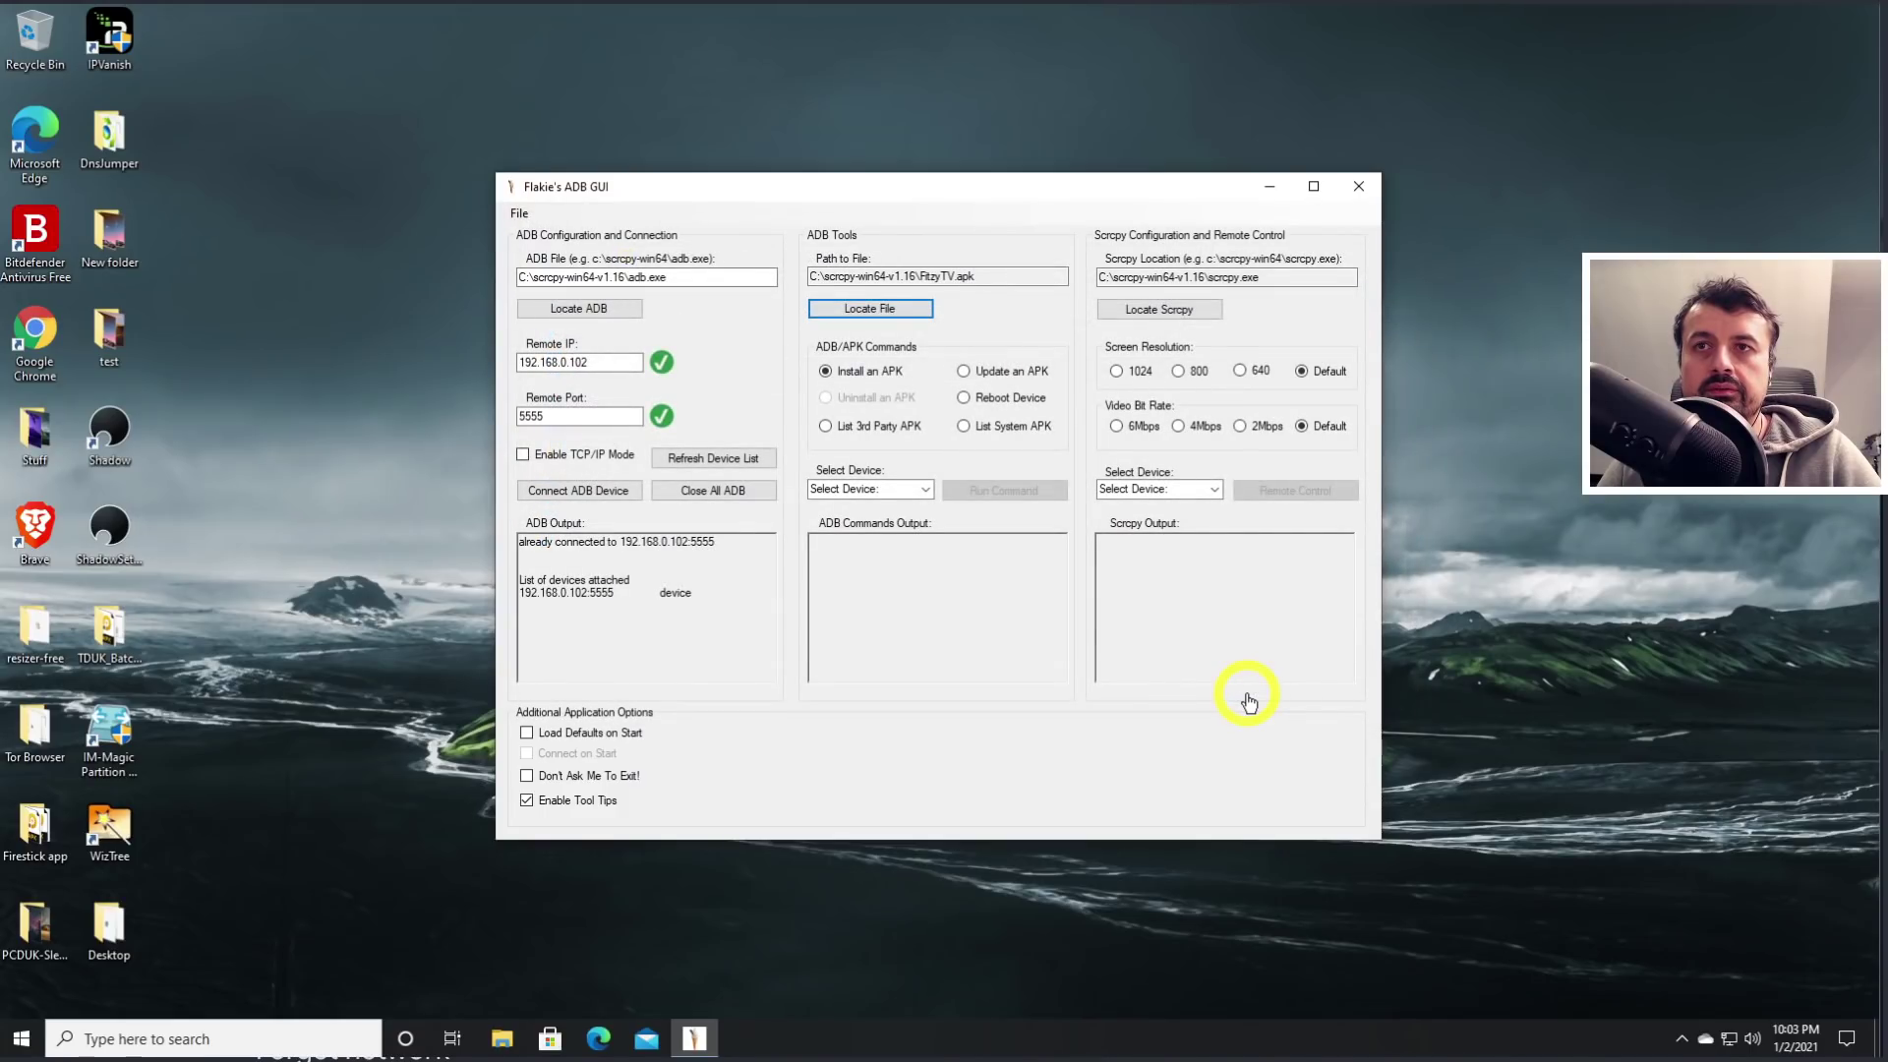
pyautogui.click(919, 488)
pyautogui.click(911, 508)
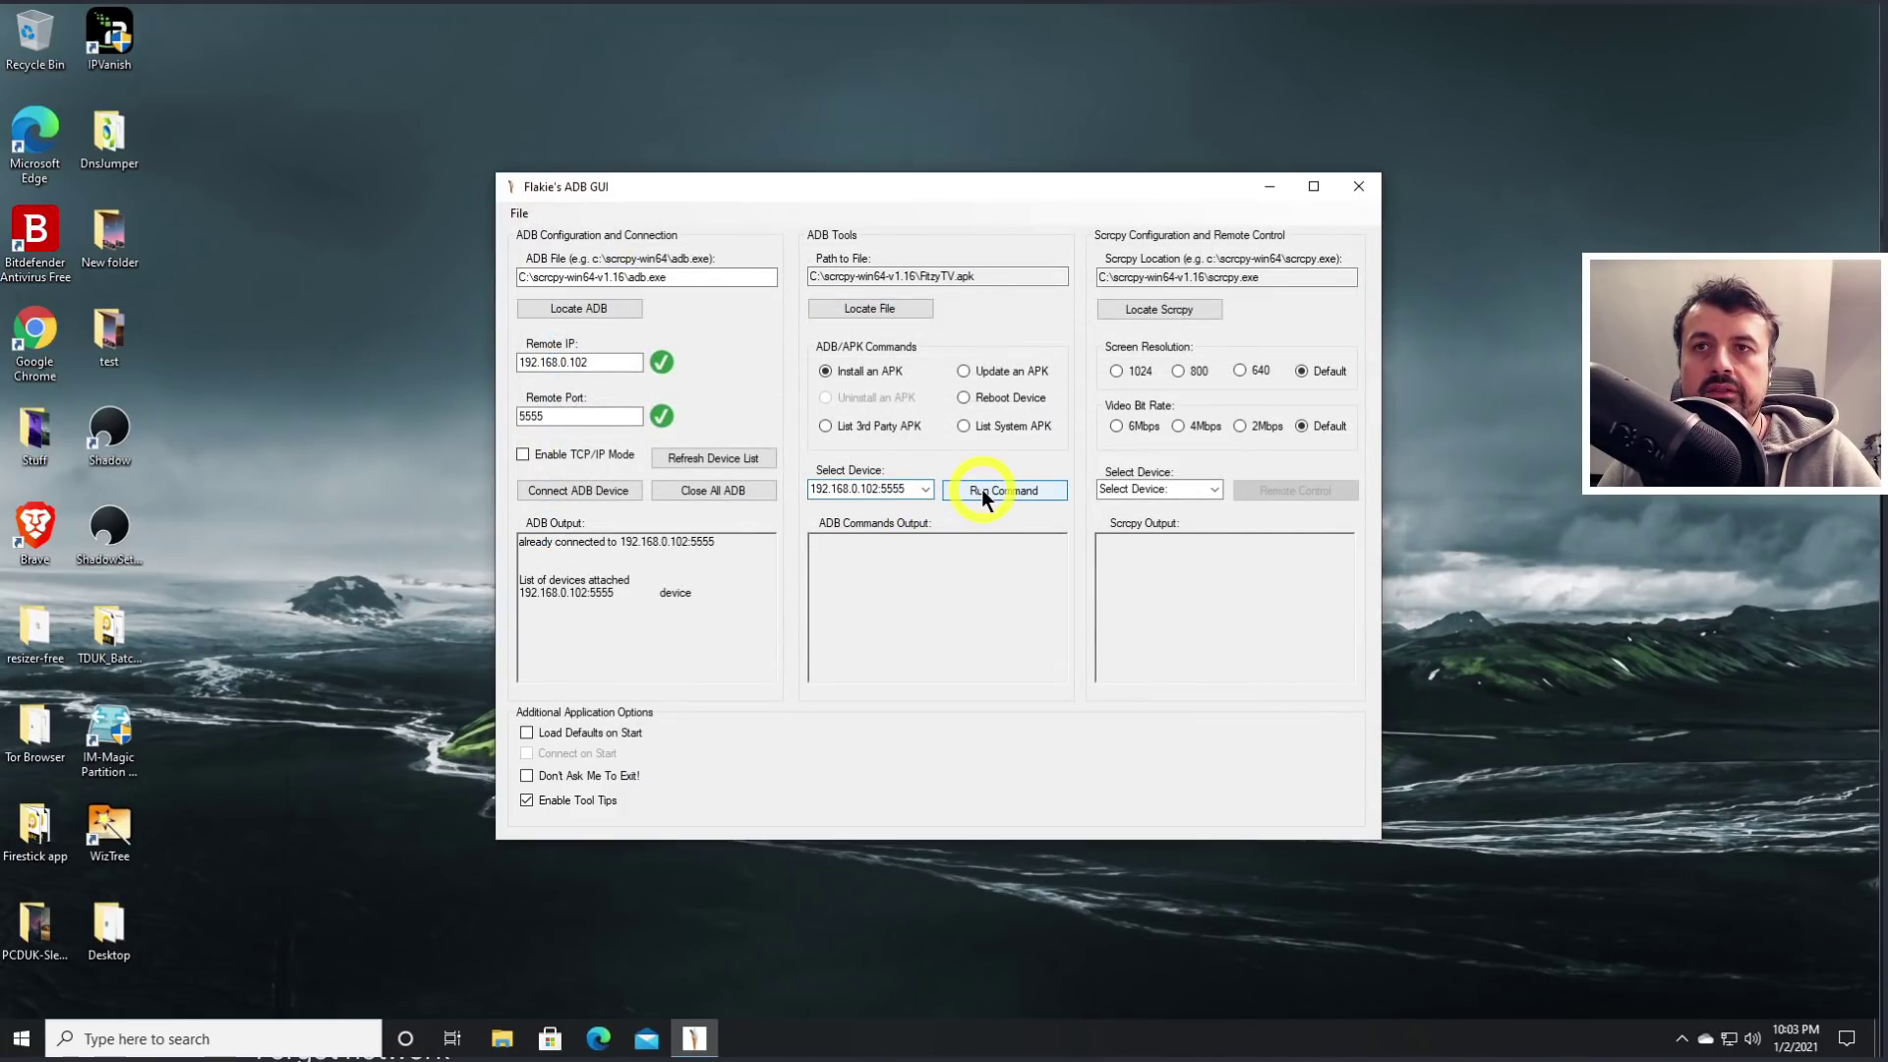
pyautogui.click(982, 488)
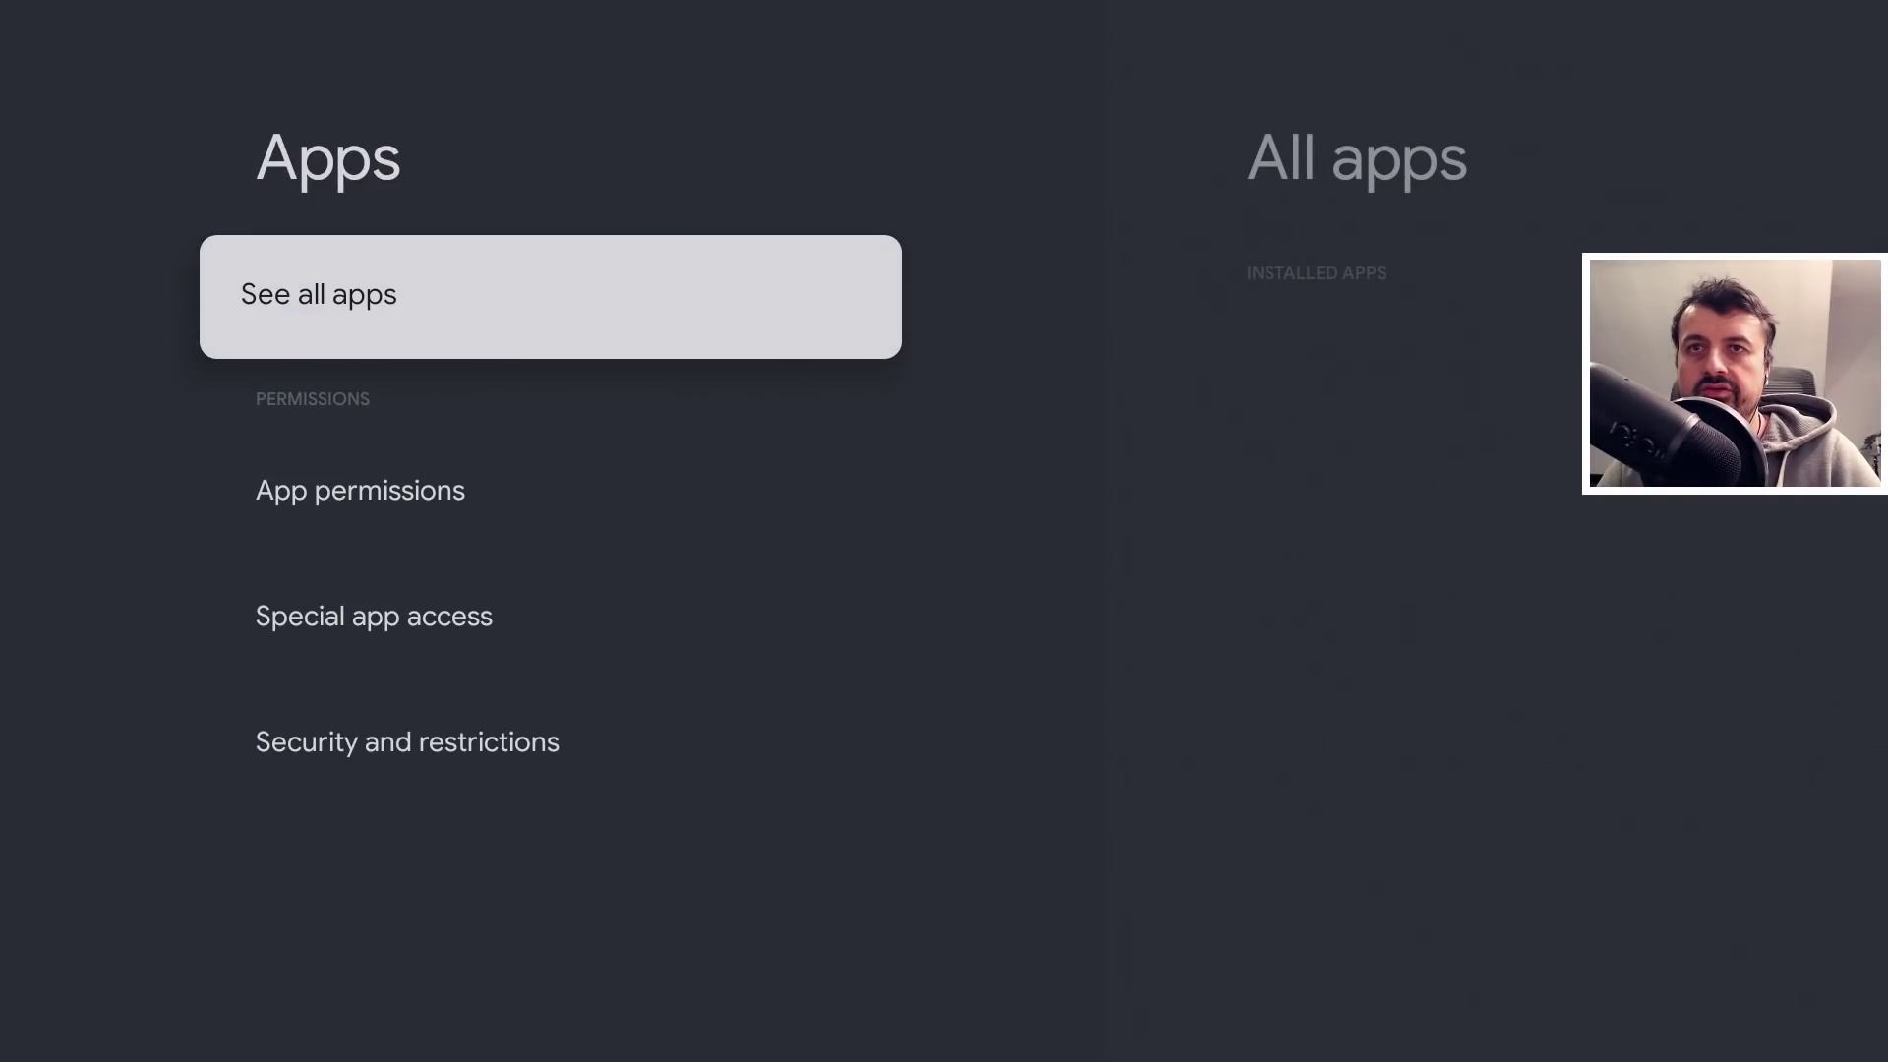
# Open See all apps in Google TV Settings and move down the list to FitzyTV.
pyautogui.press('Return')
pyautogui.press('Down')
pyautogui.press('Down')
pyautogui.press('Down')
pyautogui.press('Down')
pyautogui.press('Down')
pyautogui.press('Down')
pyautogui.press('Down')
pyautogui.press('Down')
pyautogui.press('Down')
pyautogui.press('Down')
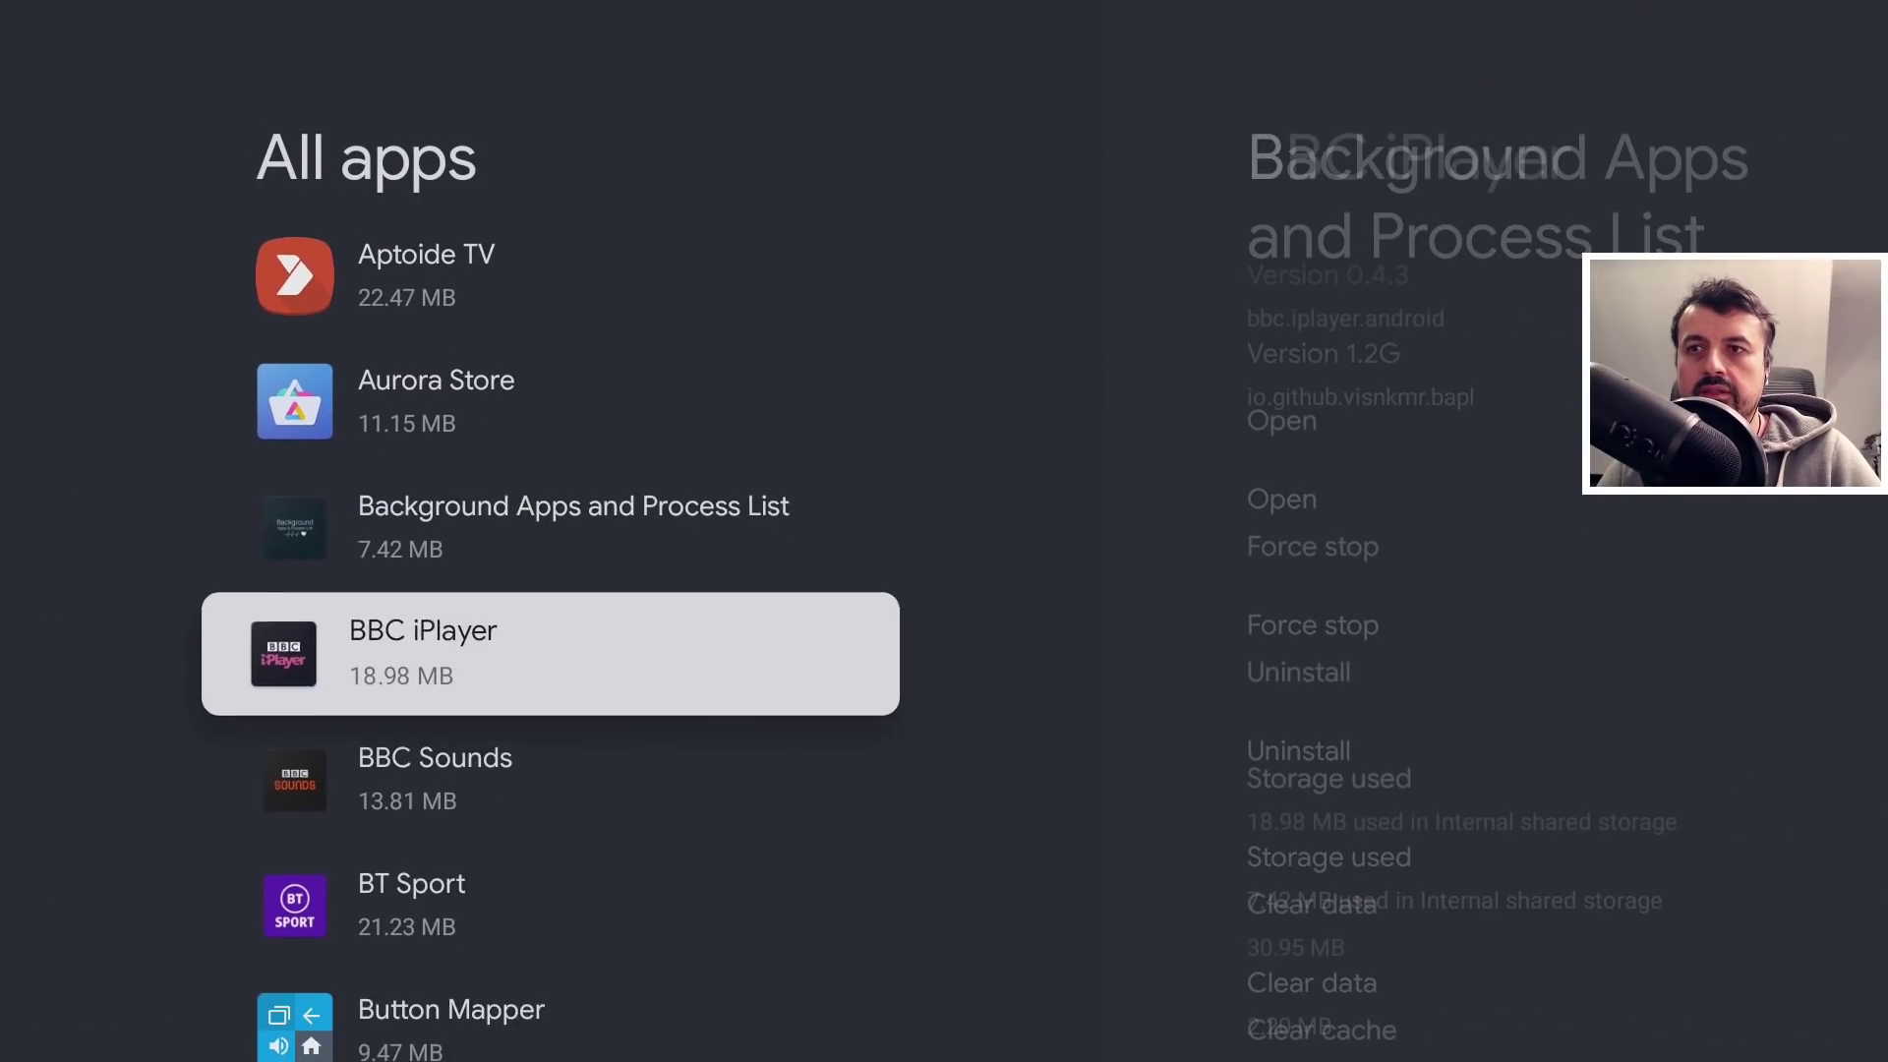
pyautogui.press('Down')
pyautogui.press('Down')
pyautogui.press('Down')
pyautogui.press('Down')
pyautogui.press('Down')
pyautogui.press('Down')
pyautogui.press('Down')
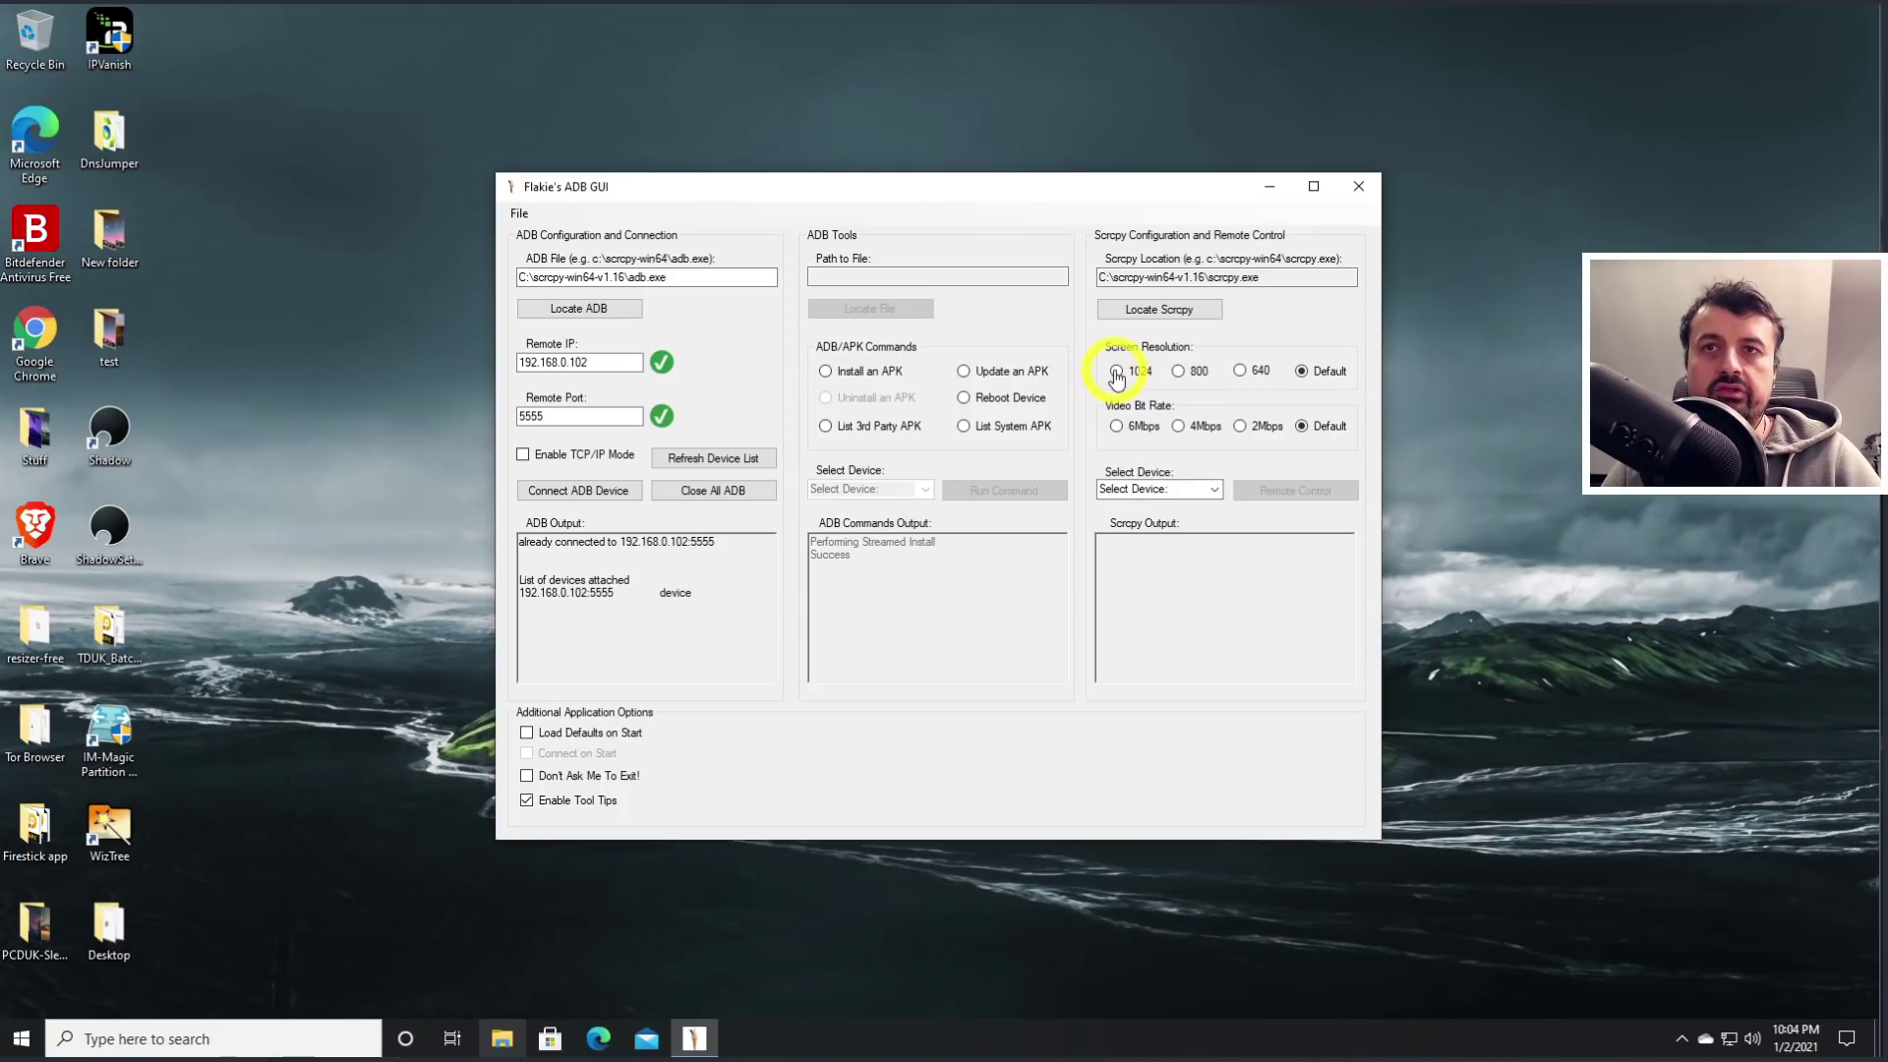
# Start Remote Control mirroring of 192.168.0.102:5555 at 640 resolution and 2Mbps bit rate.
pyautogui.click(1240, 371)
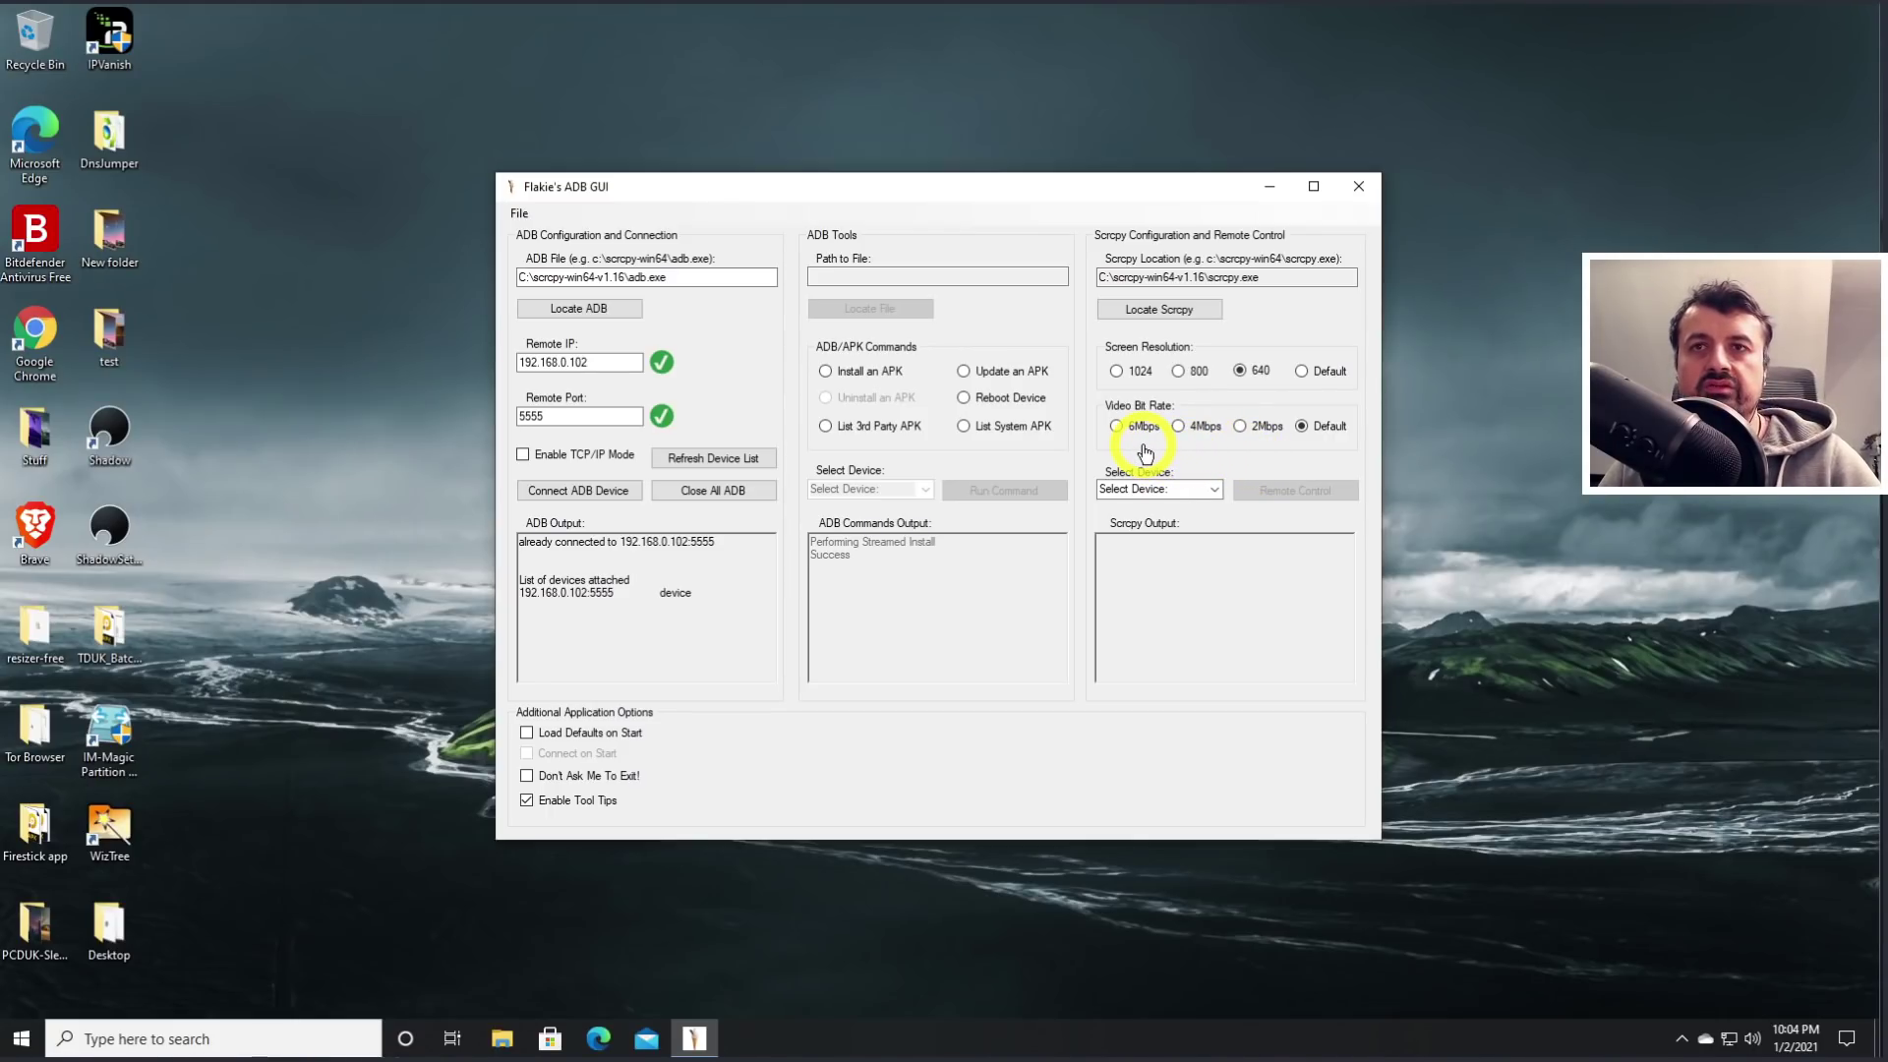
pyautogui.click(1242, 429)
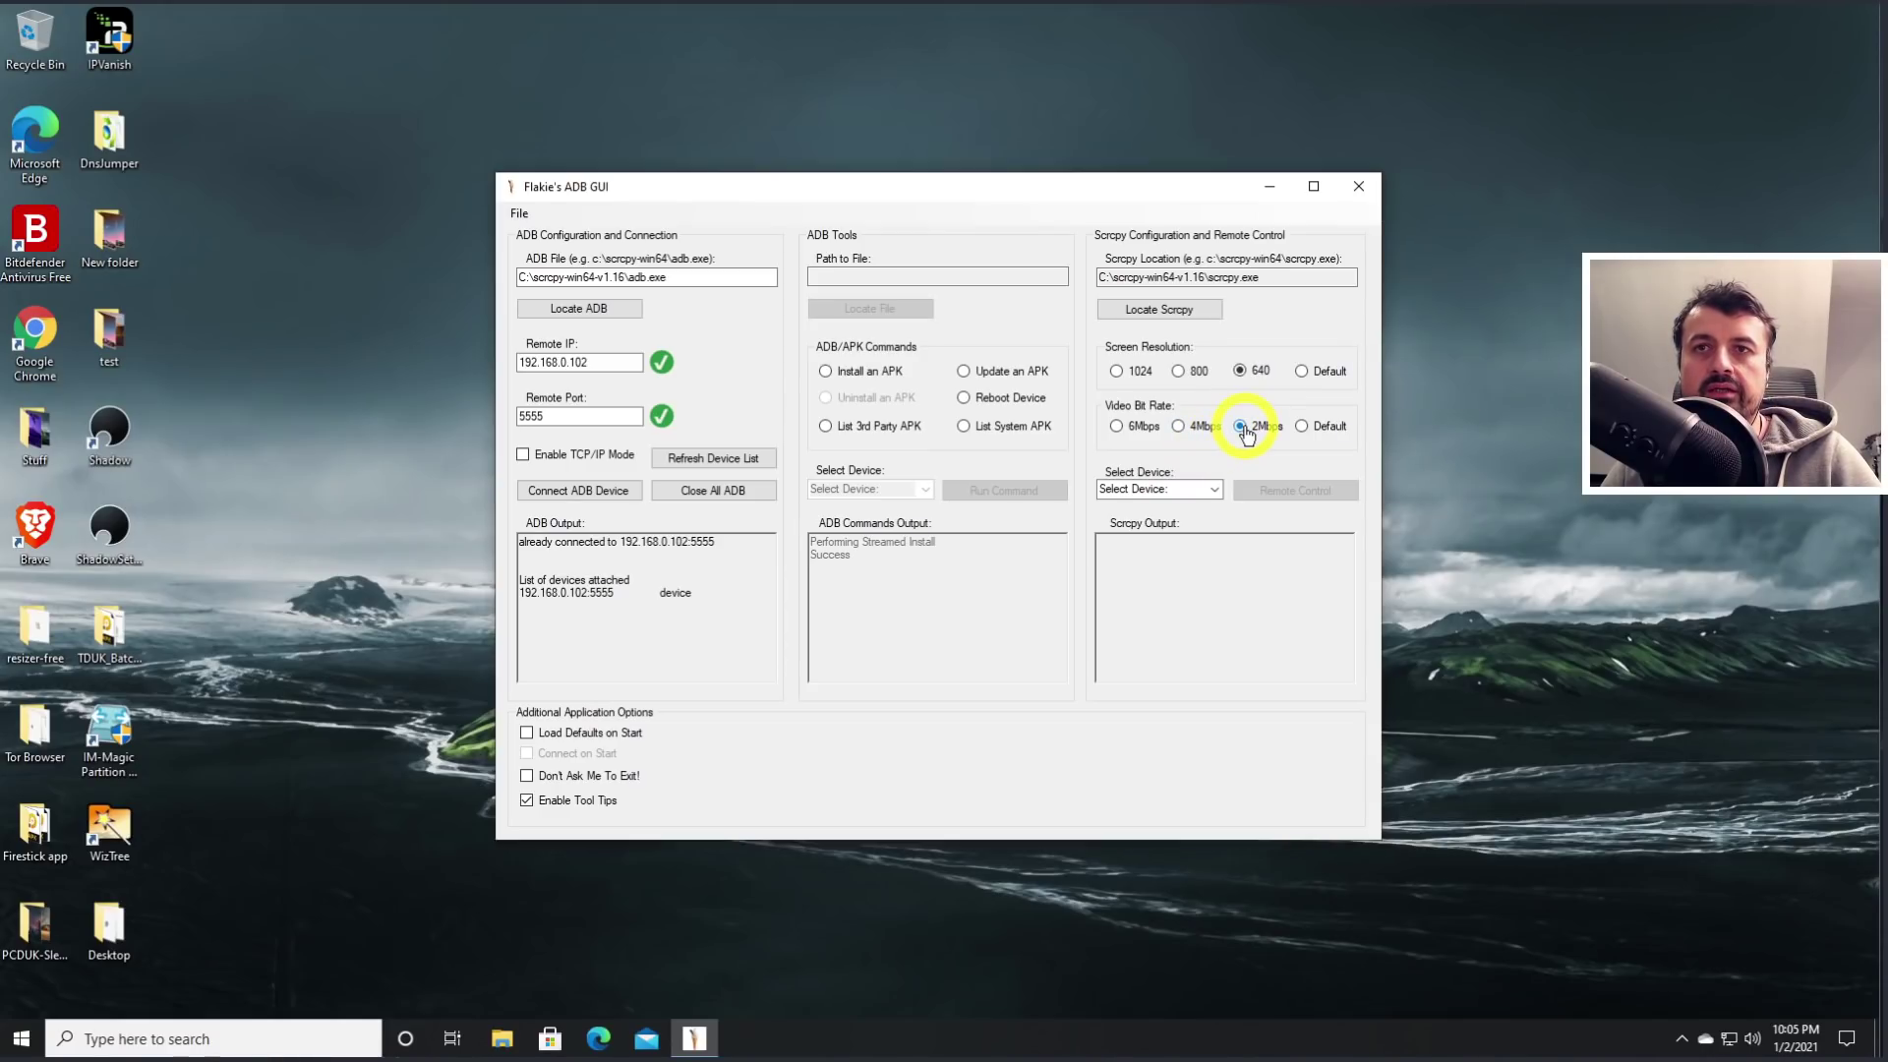
pyautogui.click(1214, 491)
pyautogui.click(1195, 507)
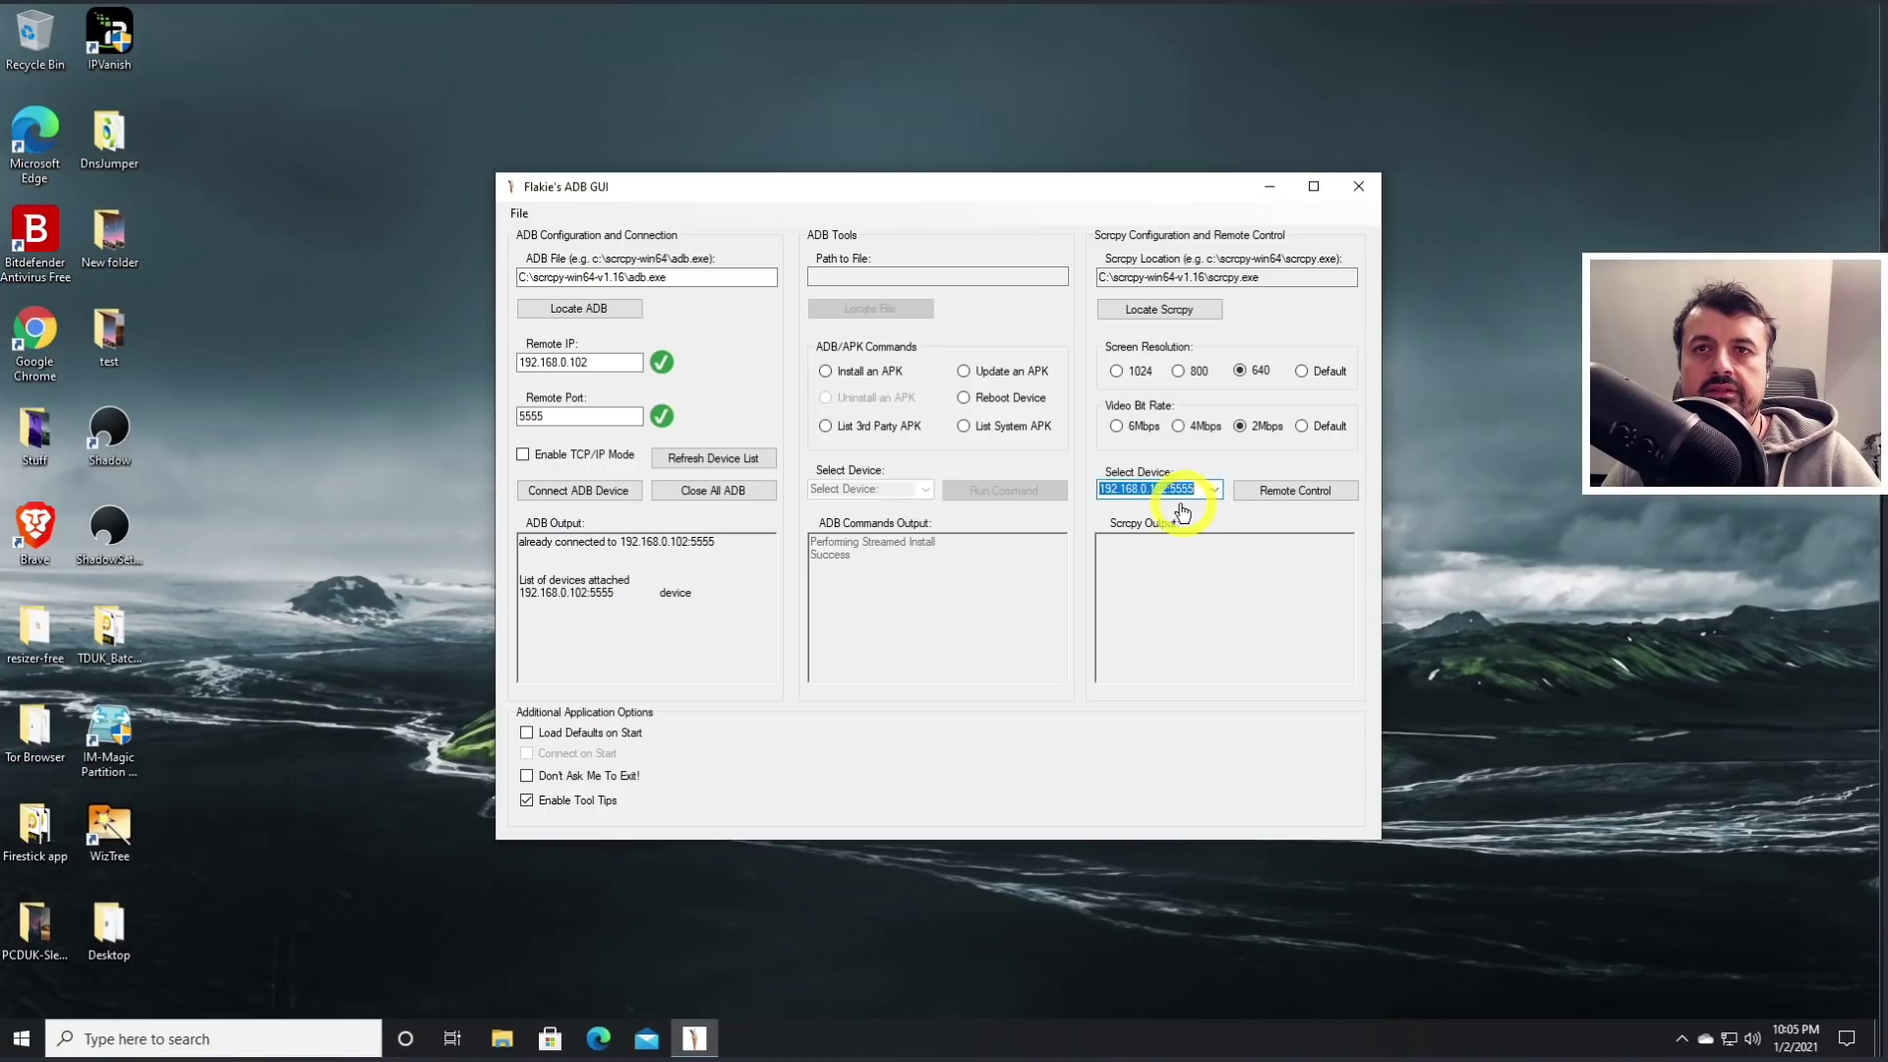
pyautogui.click(1275, 493)
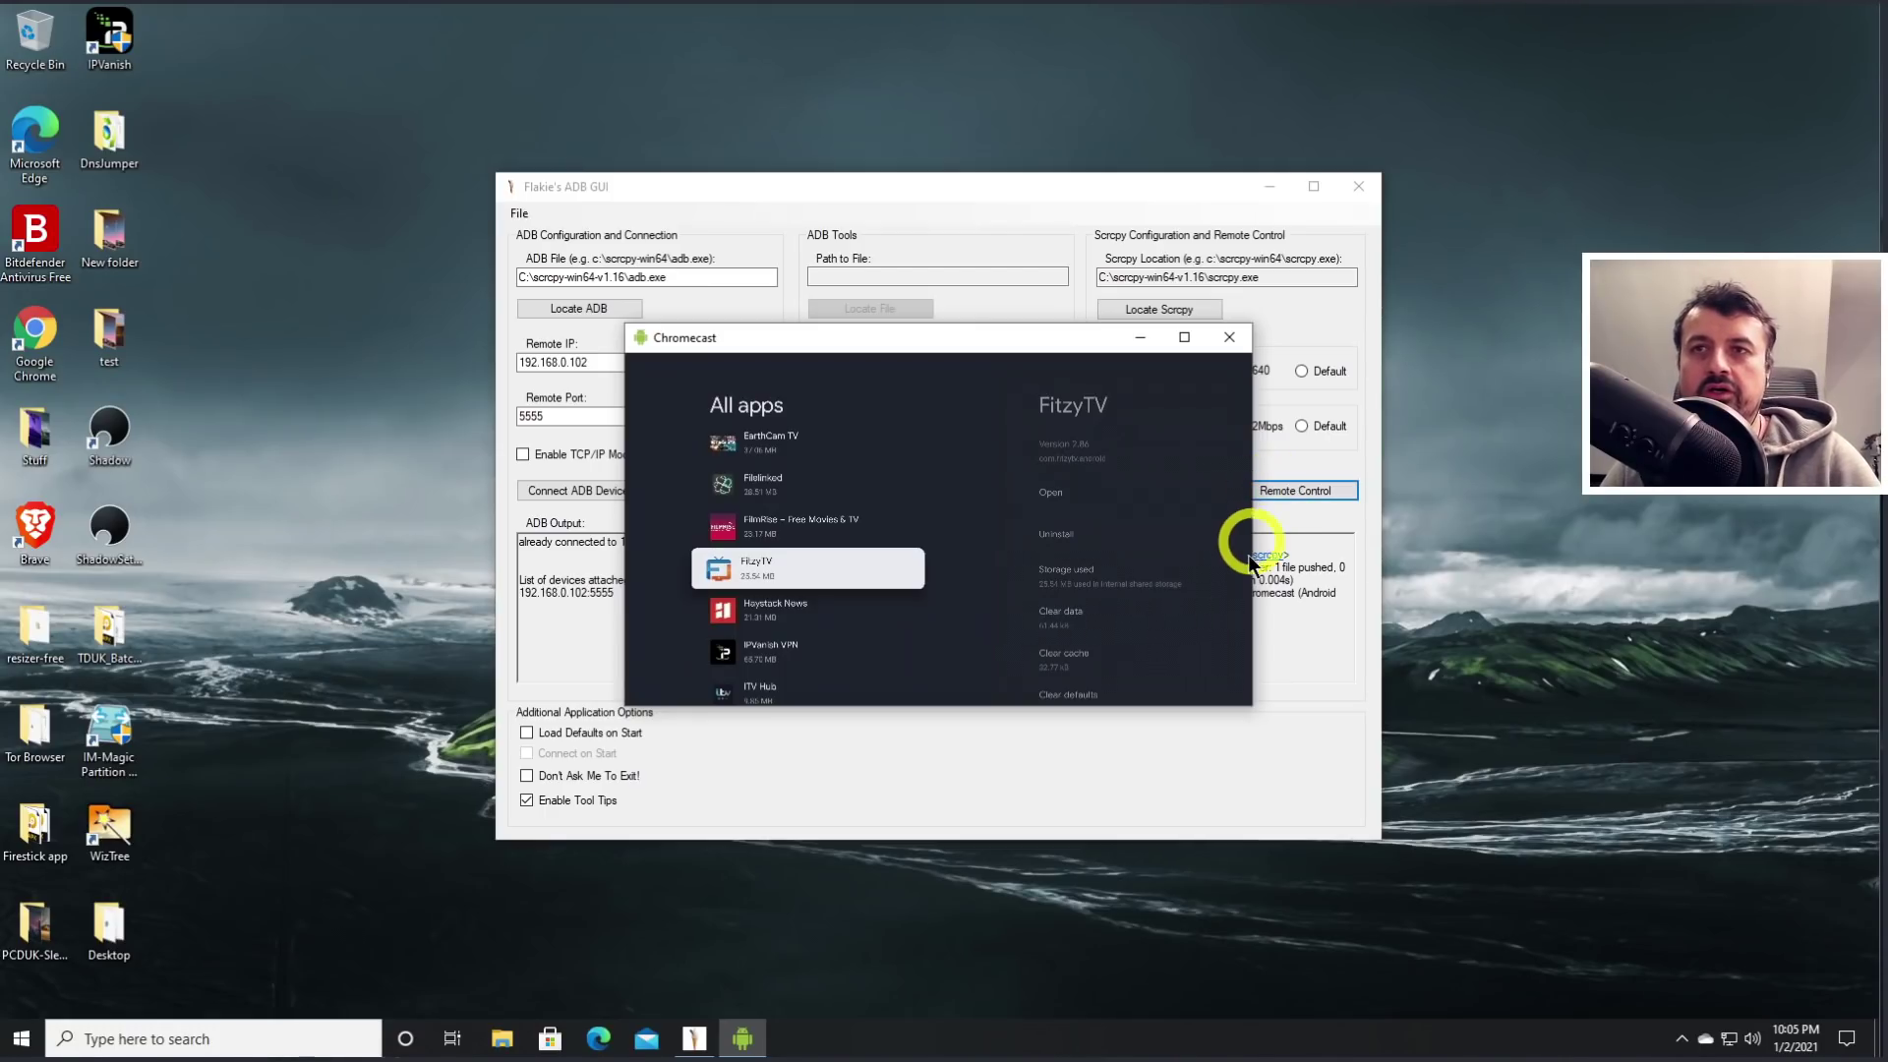
# Enlarge the scrcpy mirror and navigate to Settings > Apps > See all apps.
pyautogui.moveTo(840, 339); pyautogui.dragTo(508, 147)
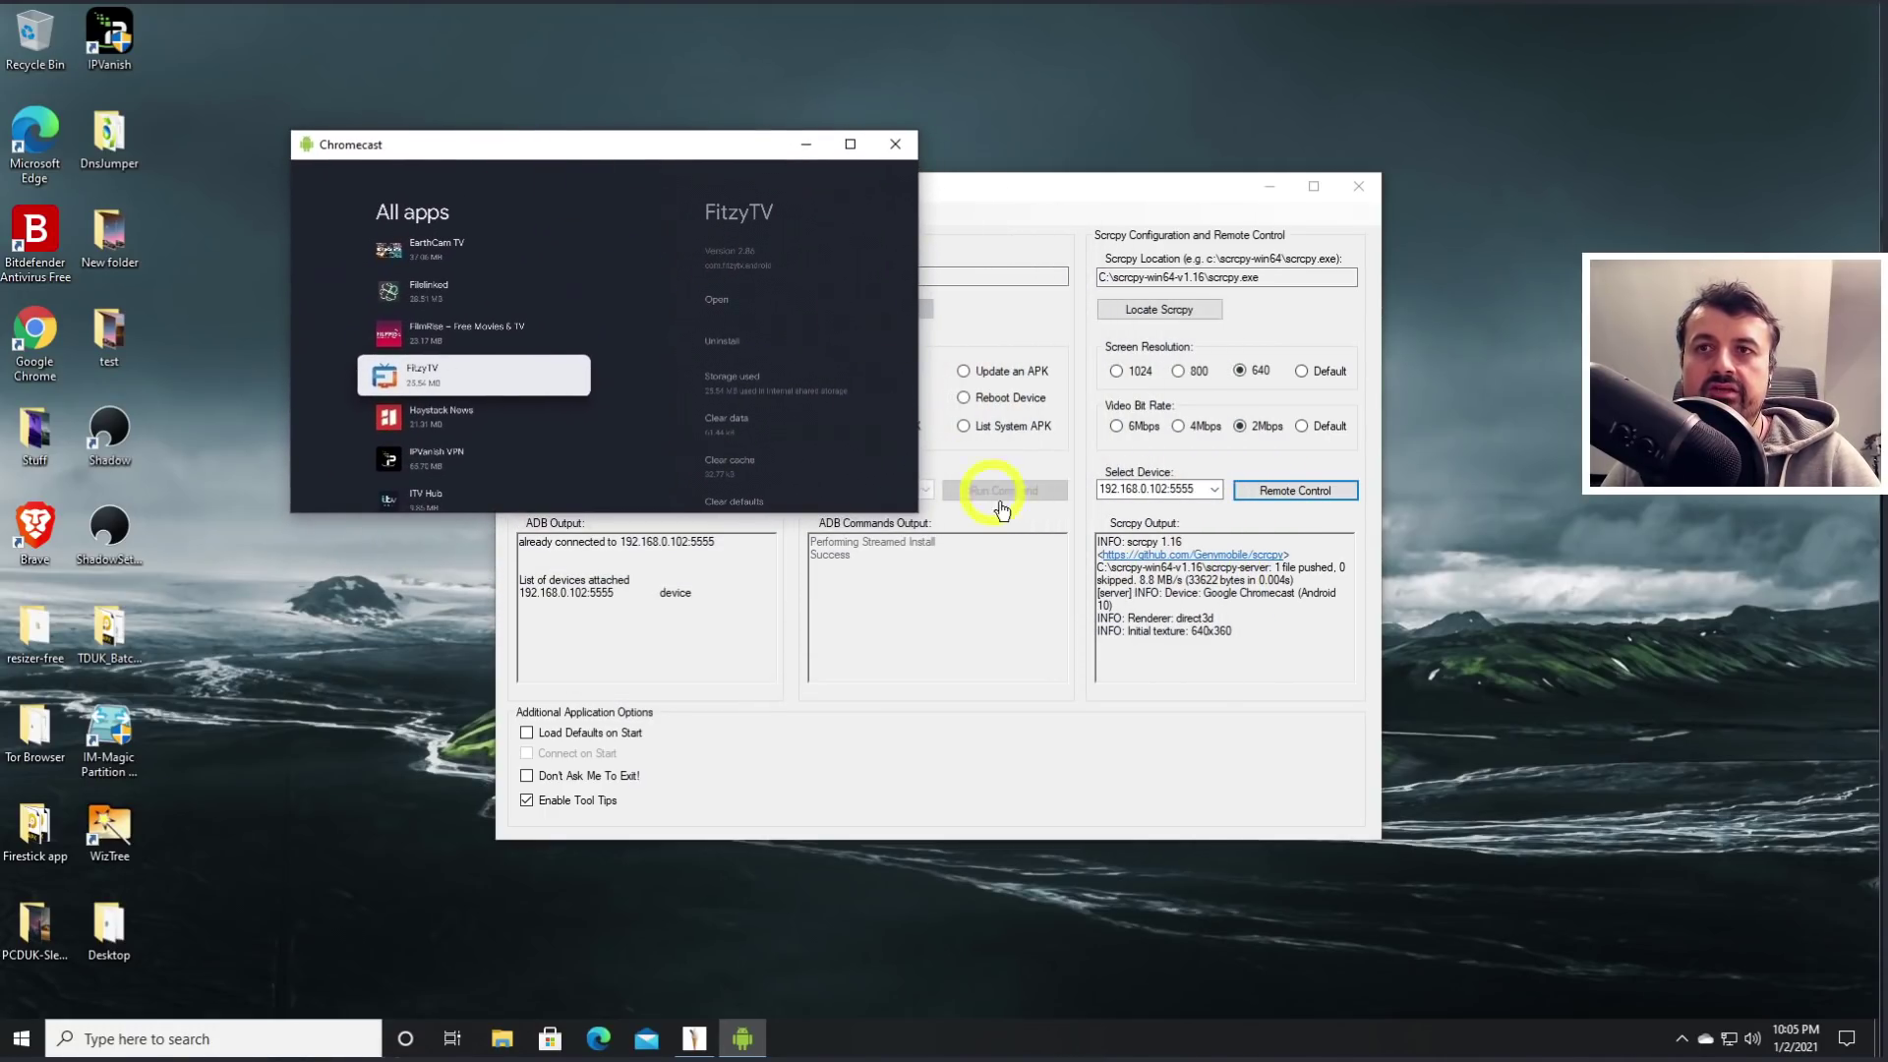
pyautogui.moveTo(918, 515); pyautogui.dragTo(1669, 928)
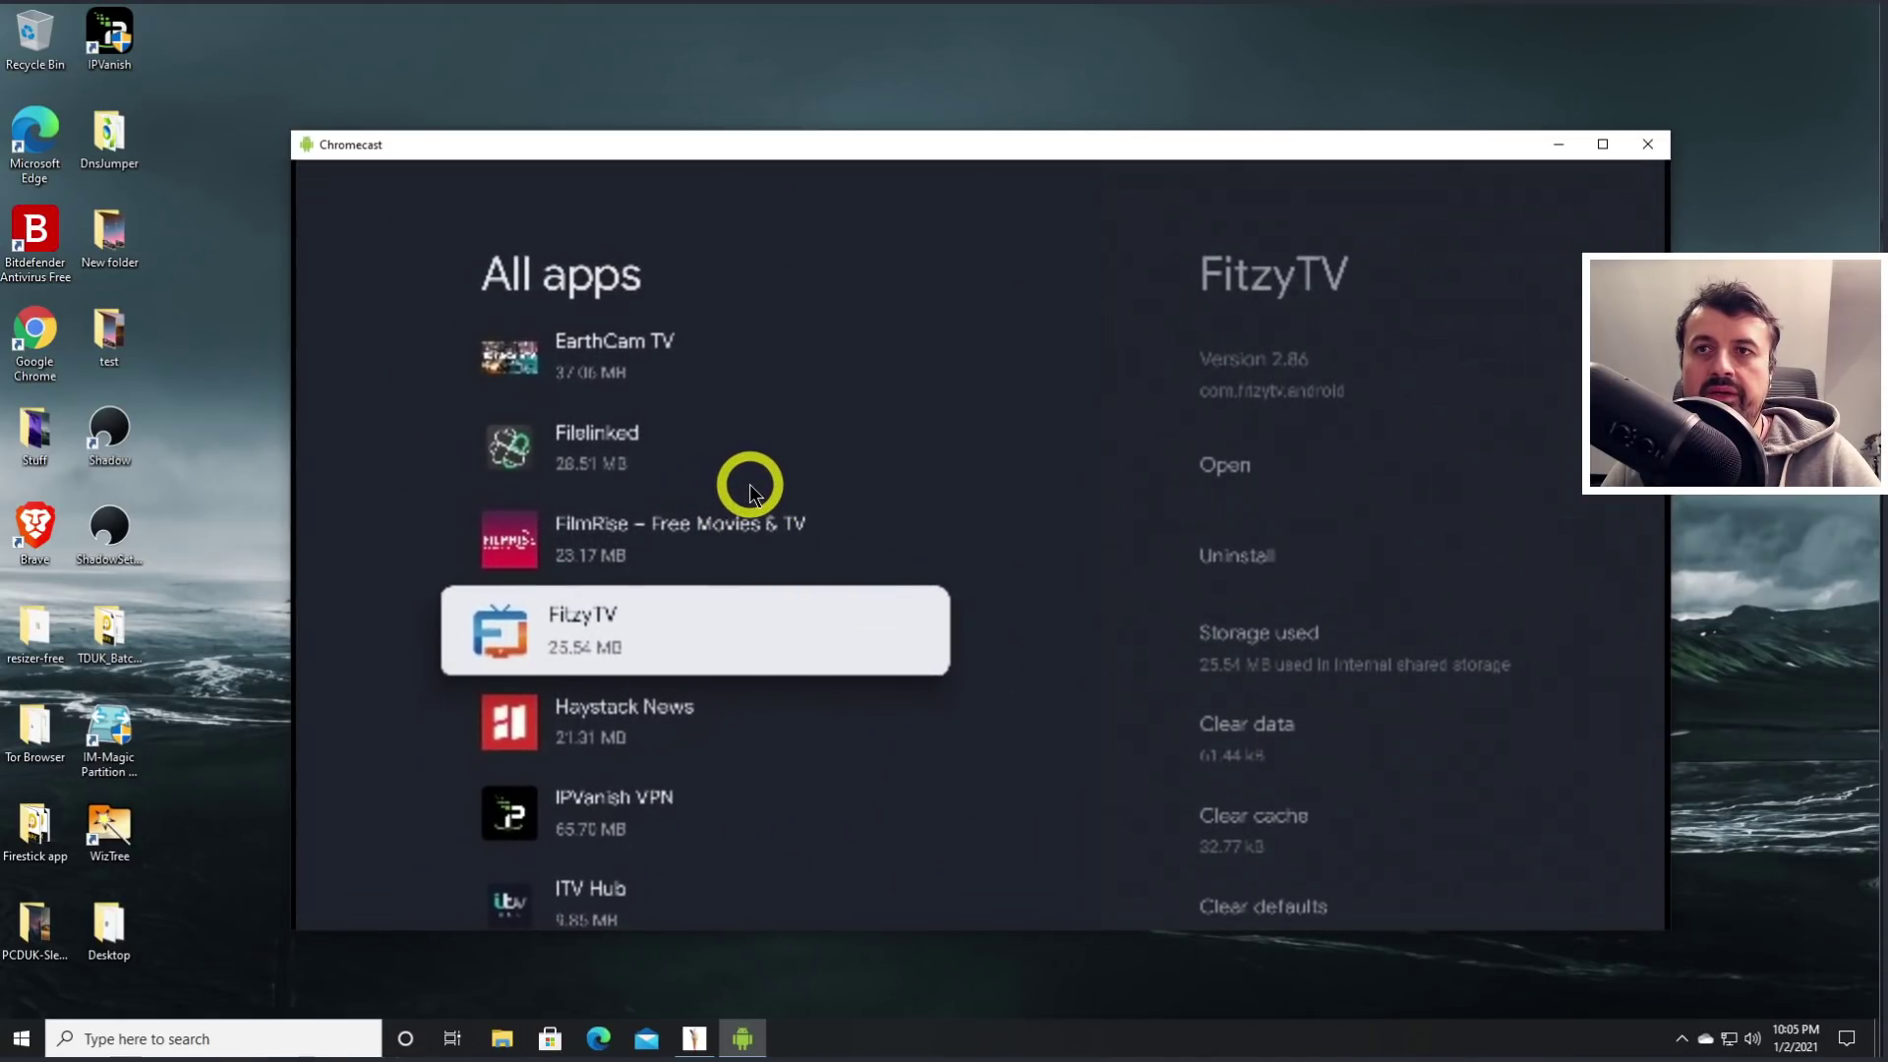
pyautogui.rightClick(750, 492)
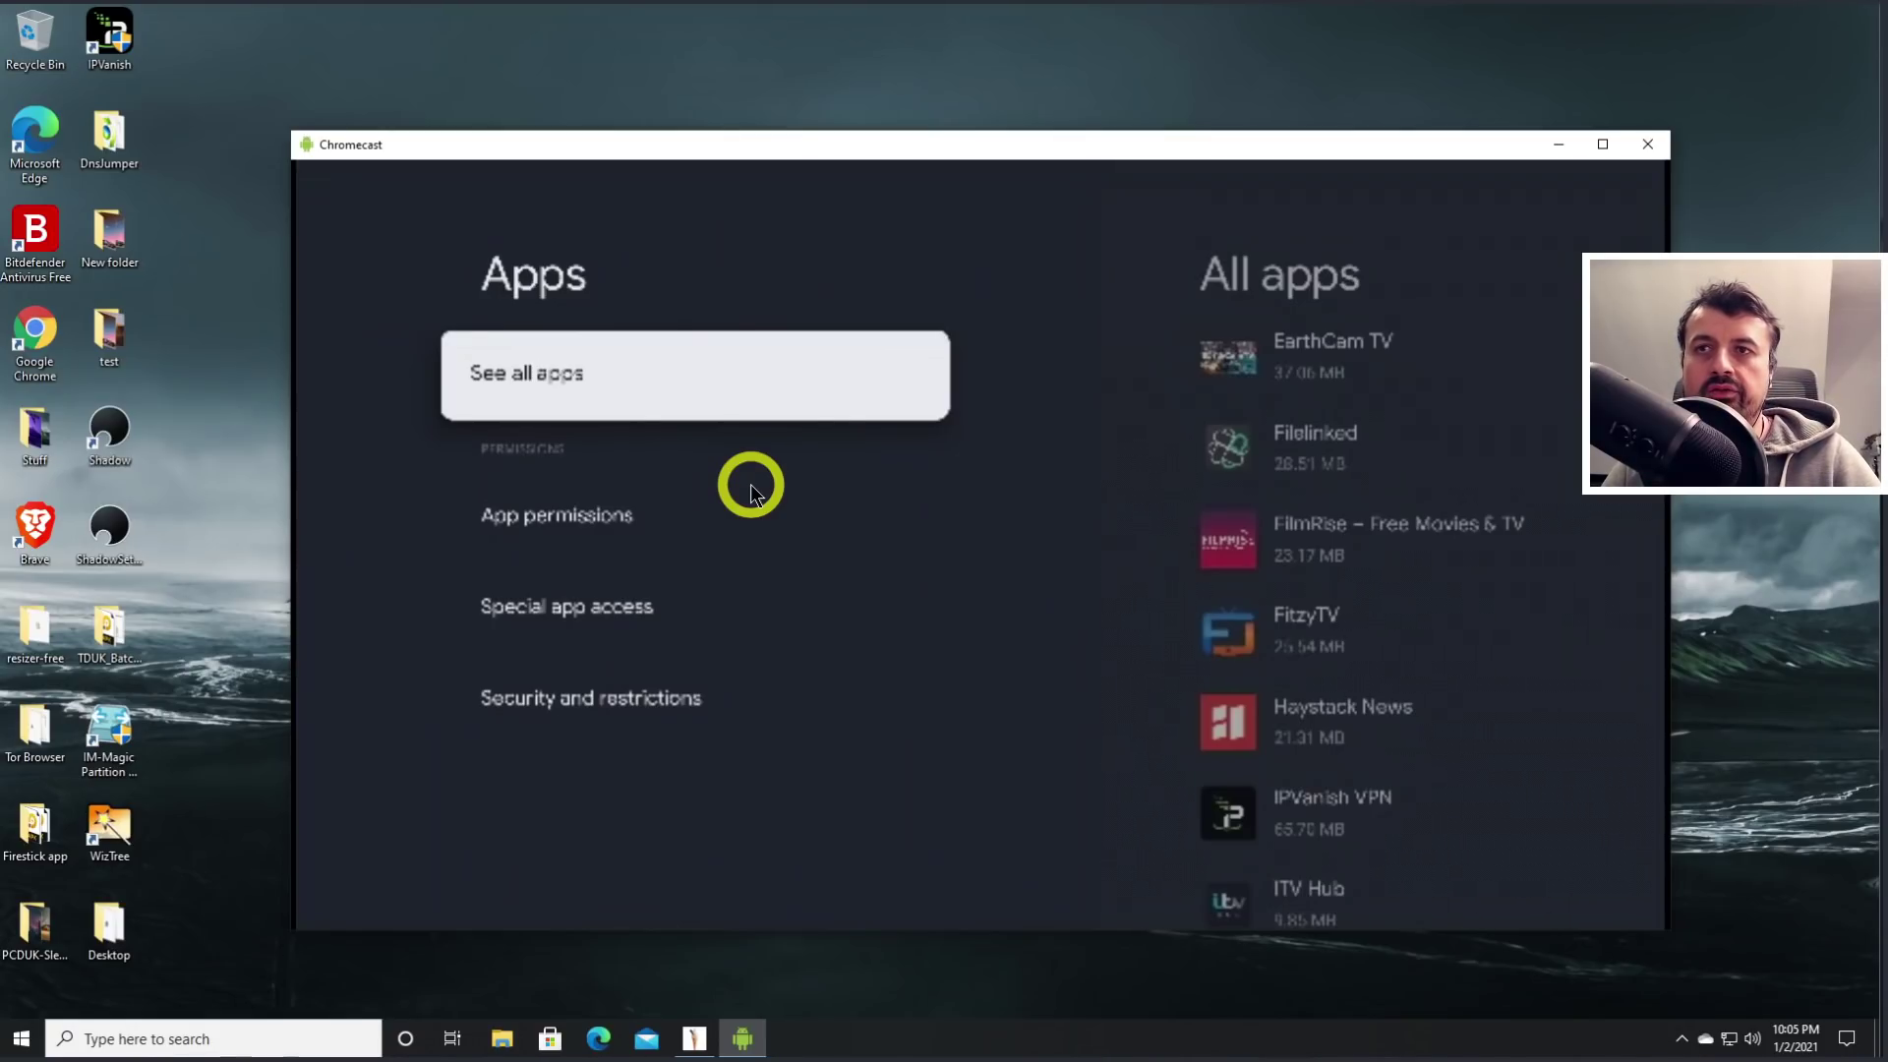
pyautogui.rightClick(751, 492)
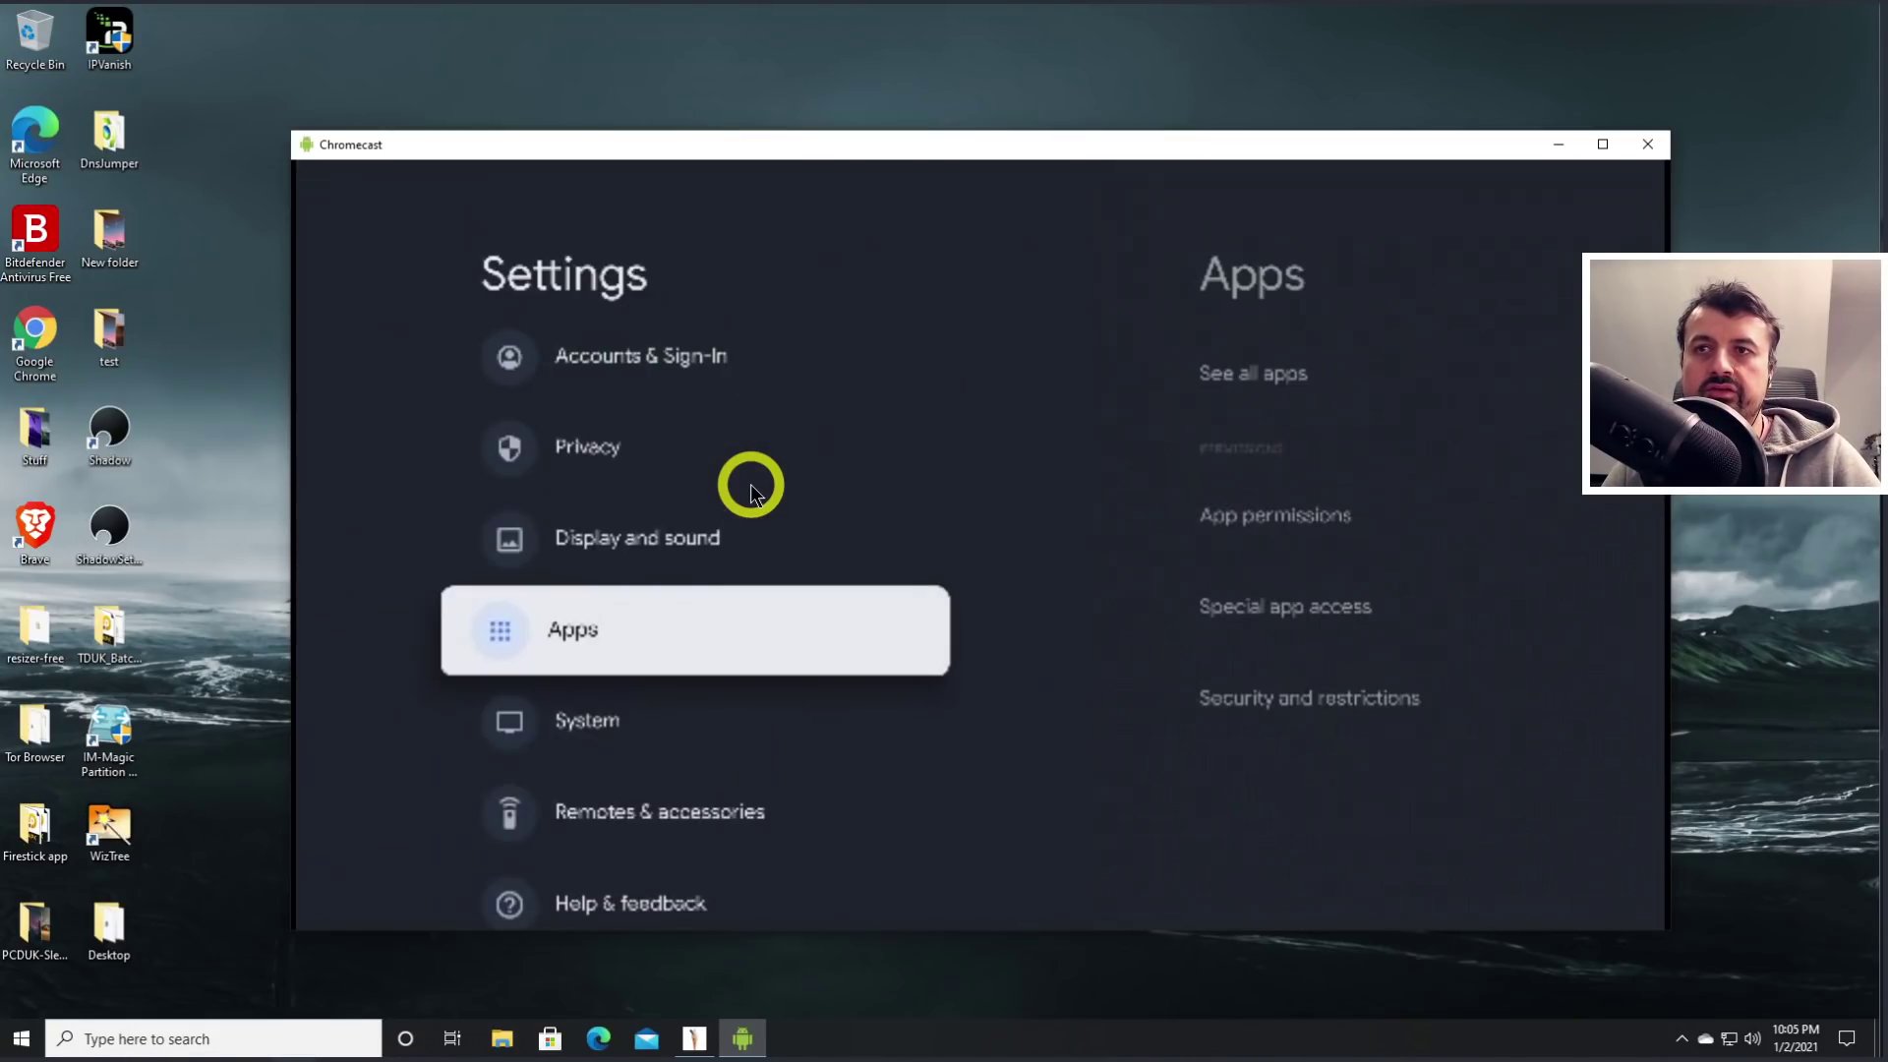
pyautogui.click(663, 531)
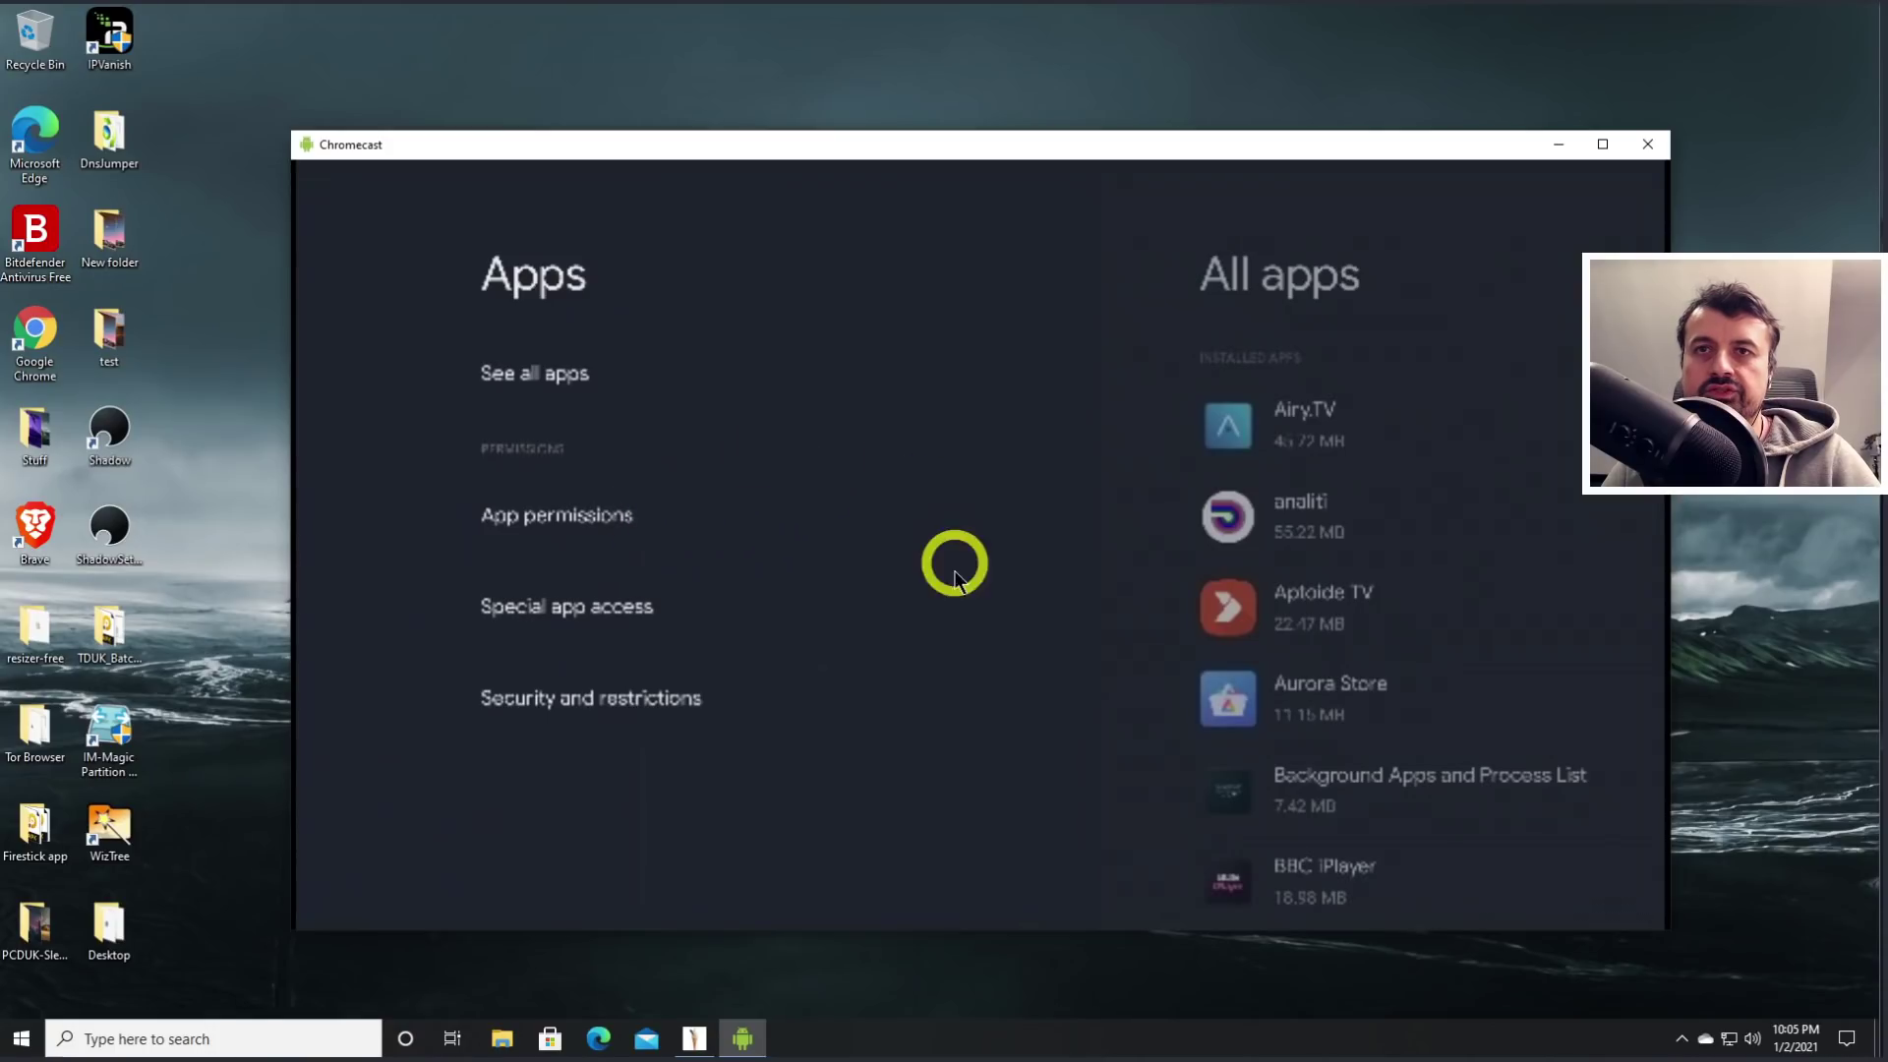
pyautogui.click(1337, 577)
# Open FitzyTV's app info, uninstall it and confirm with OK.
pyautogui.scroll(-3, 662, 641)
pyautogui.click(662, 641)
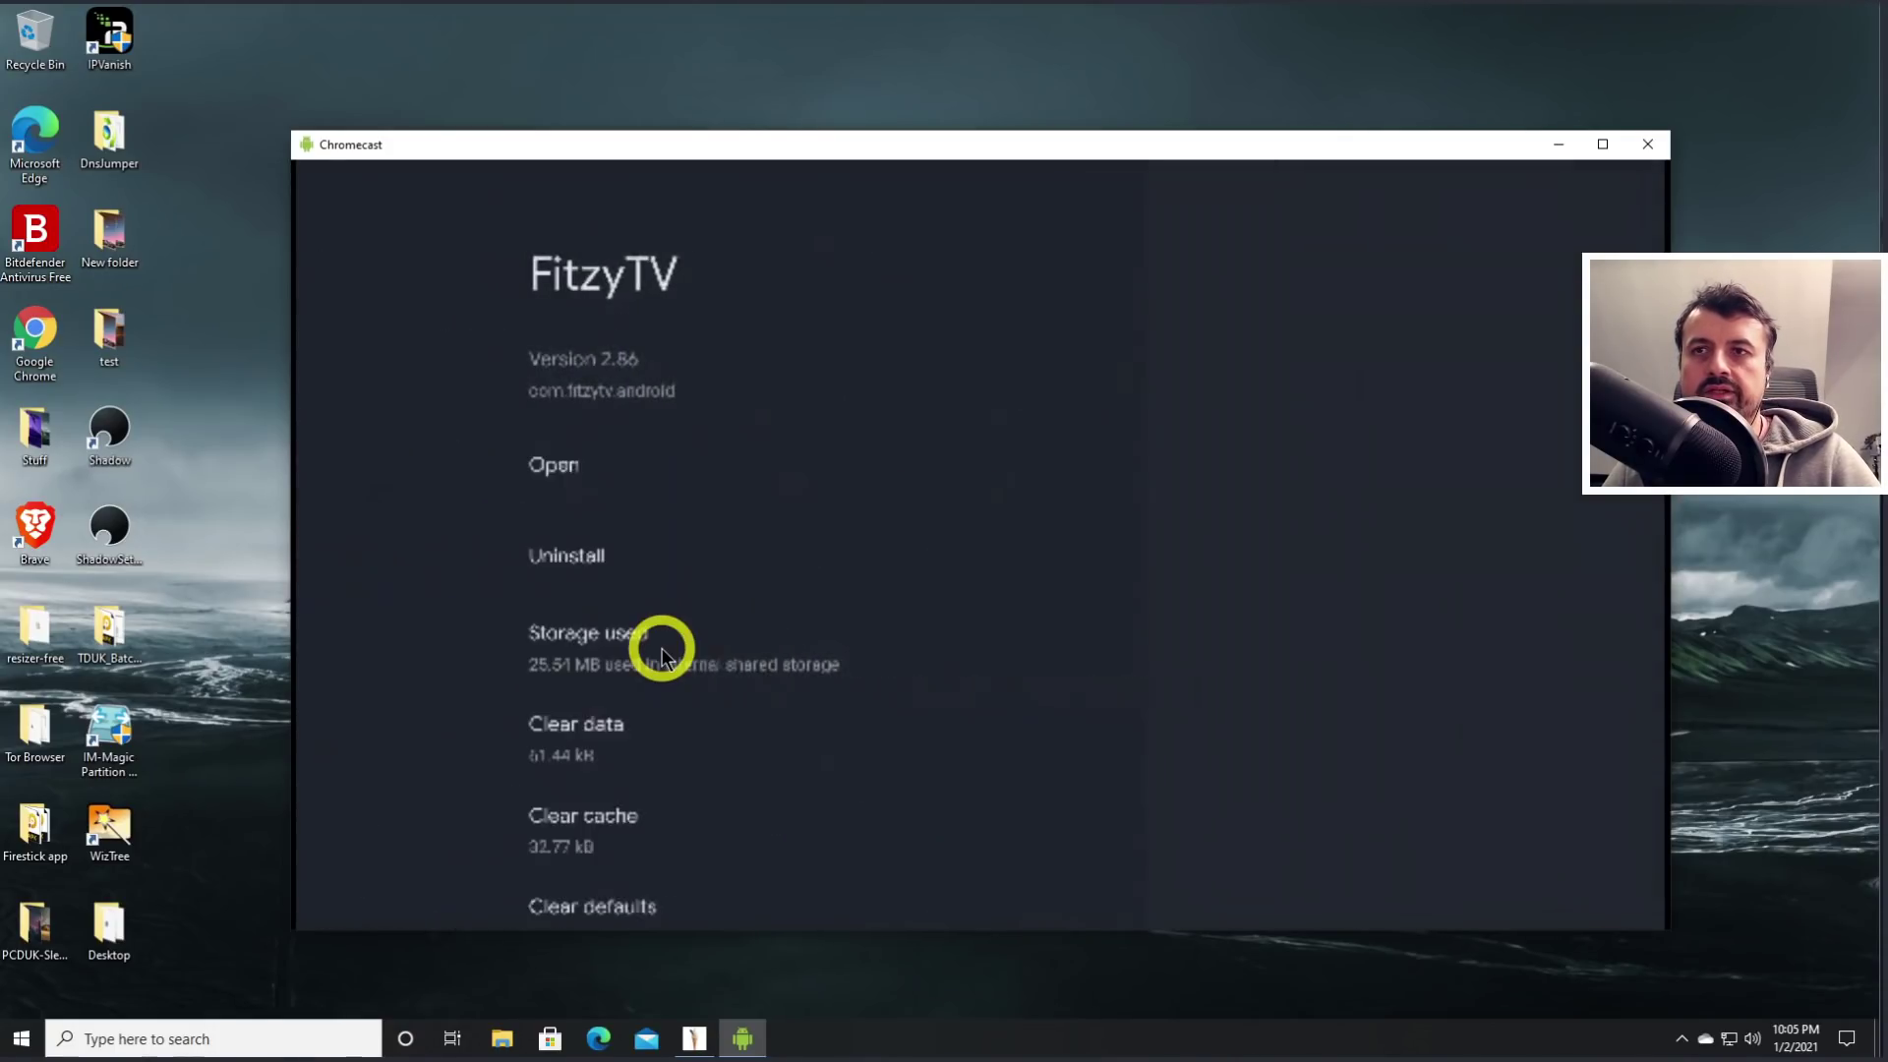
pyautogui.click(548, 554)
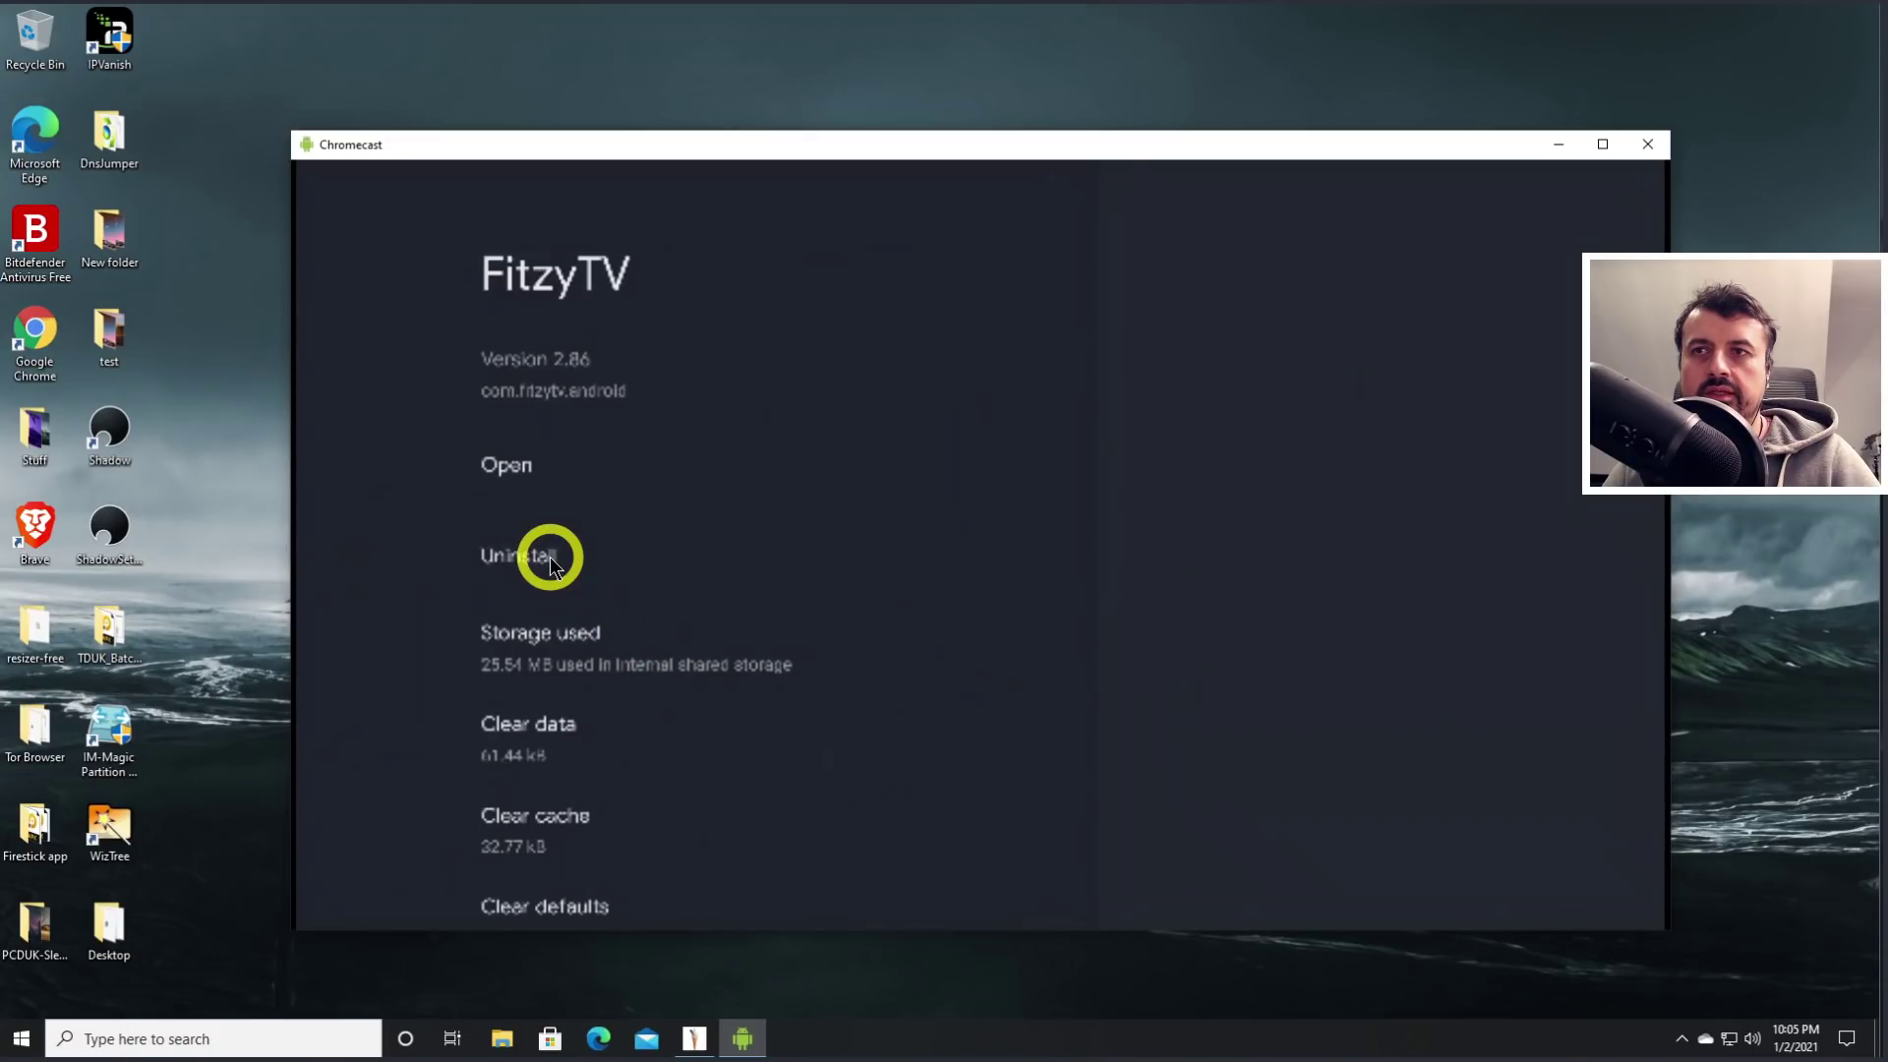
pyautogui.click(1204, 458)
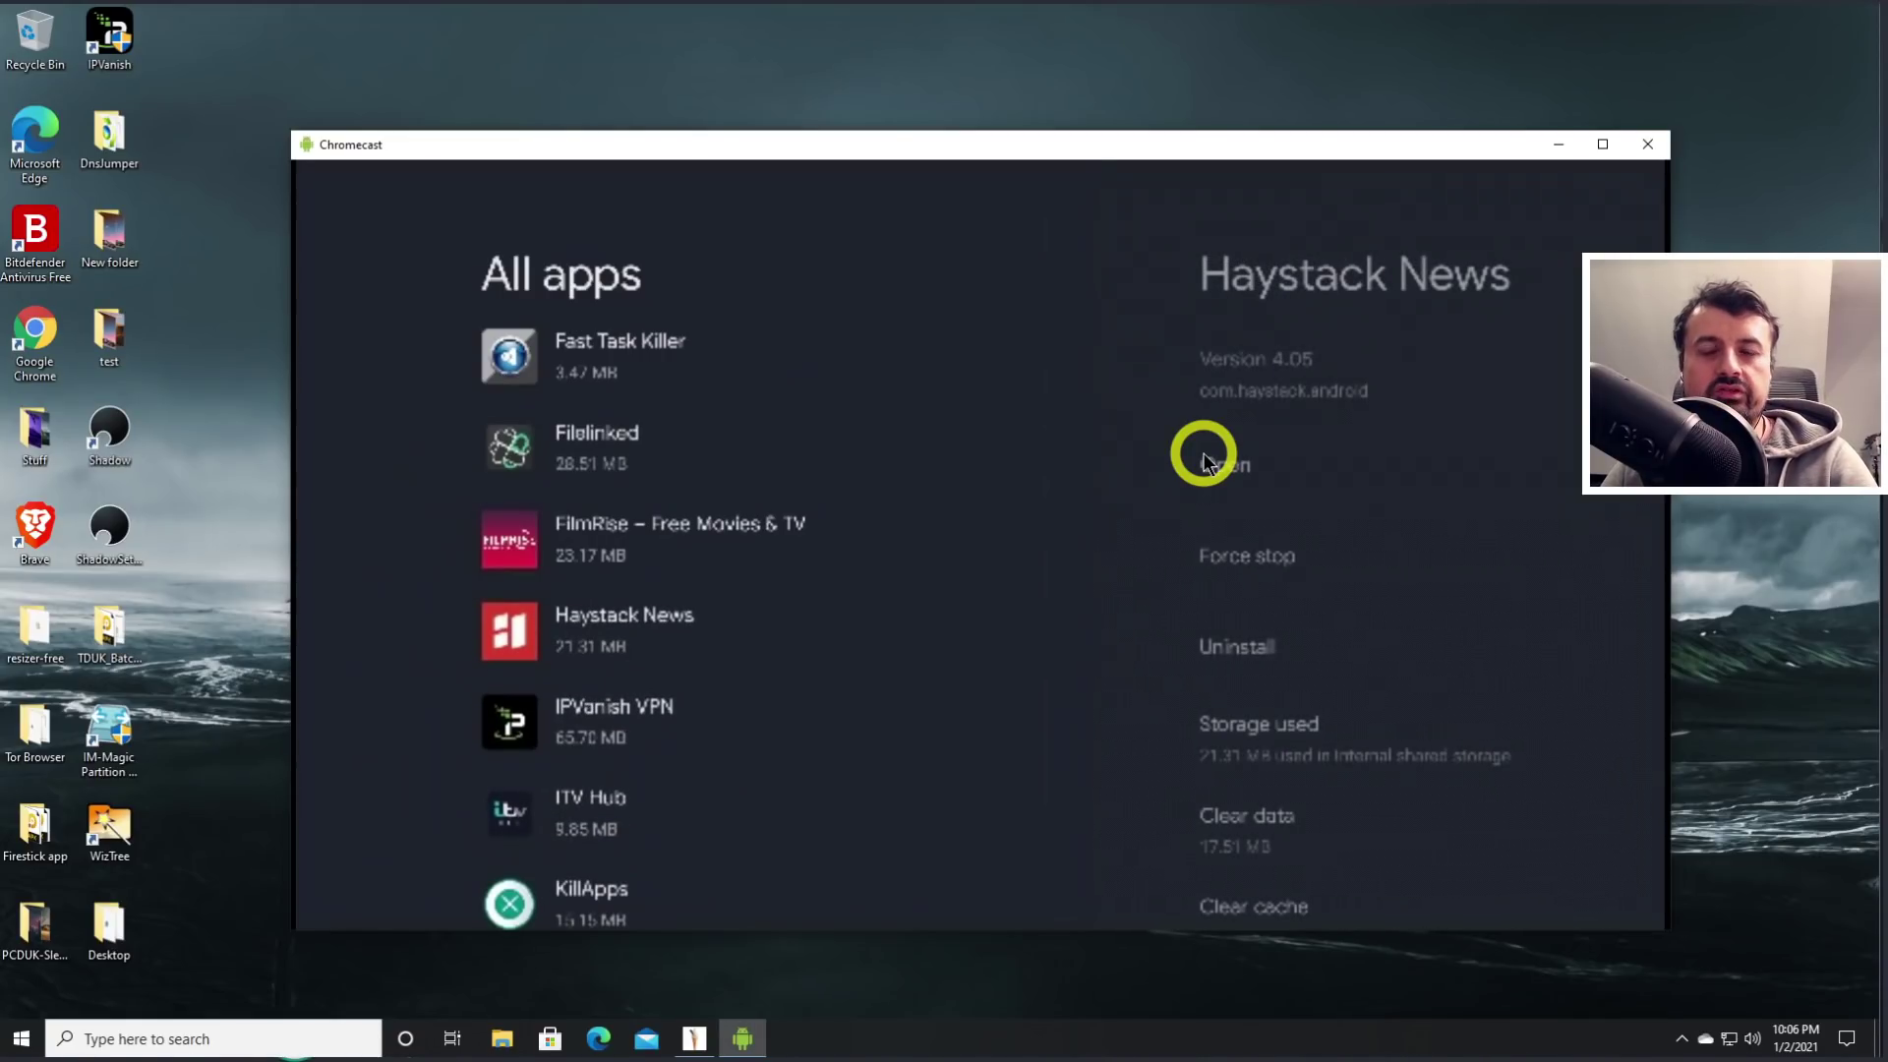
pyautogui.moveTo(484, 143); pyautogui.dragTo(1210, 198)
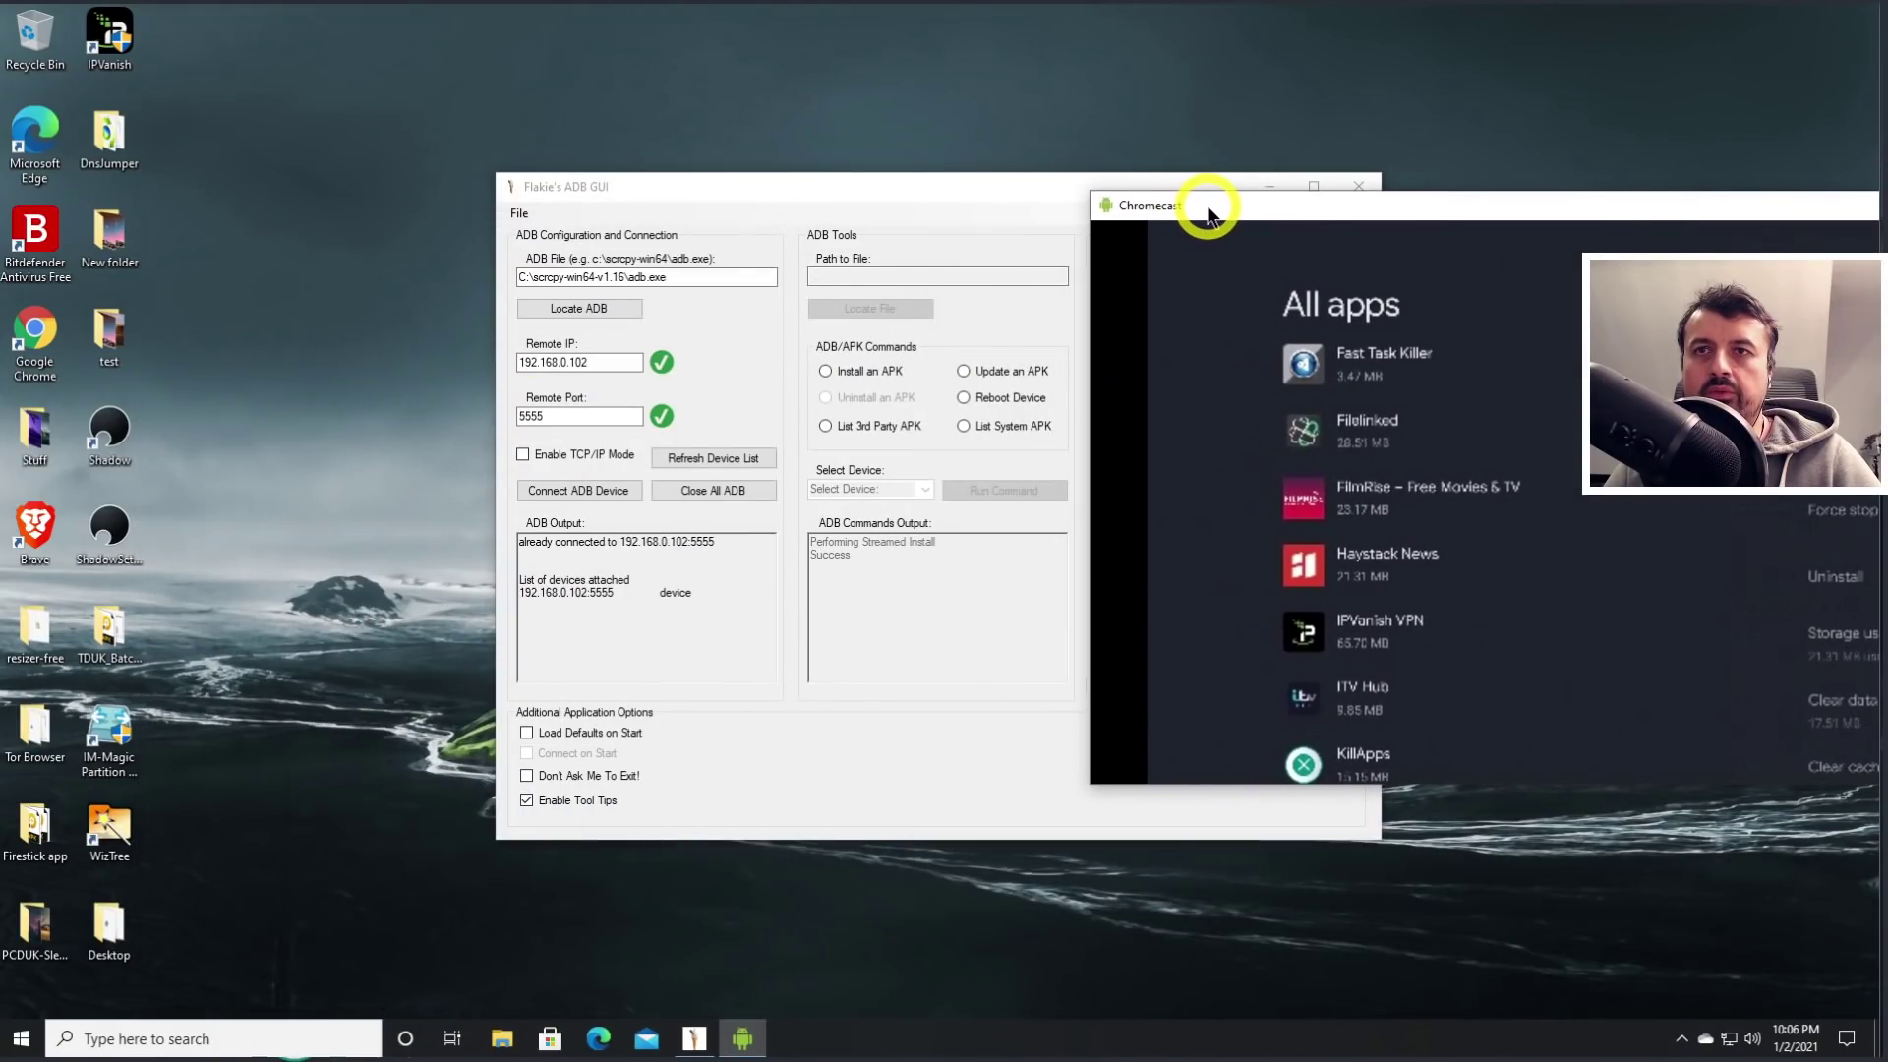
# Run the Reboot Device command on 192.168.0.102:5555.
pyautogui.moveTo(936, 174); pyautogui.dragTo(671, 191)
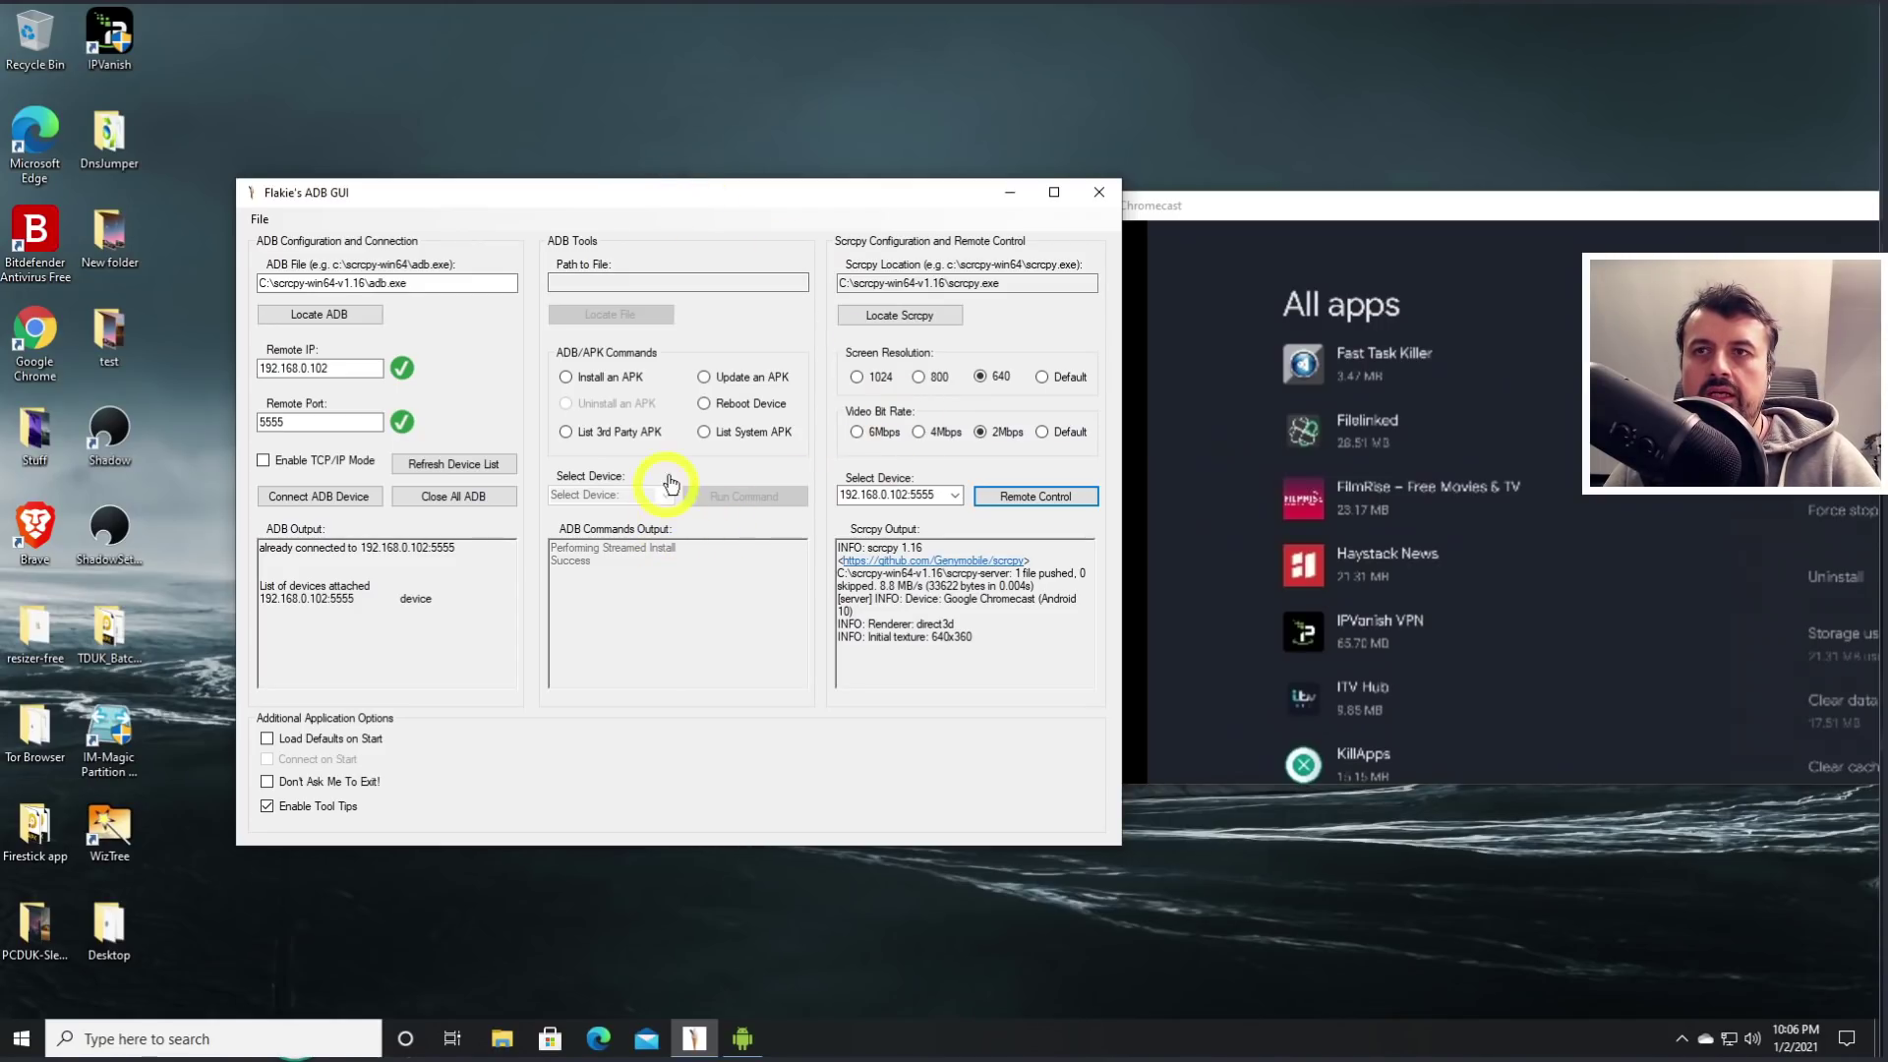
pyautogui.click(702, 404)
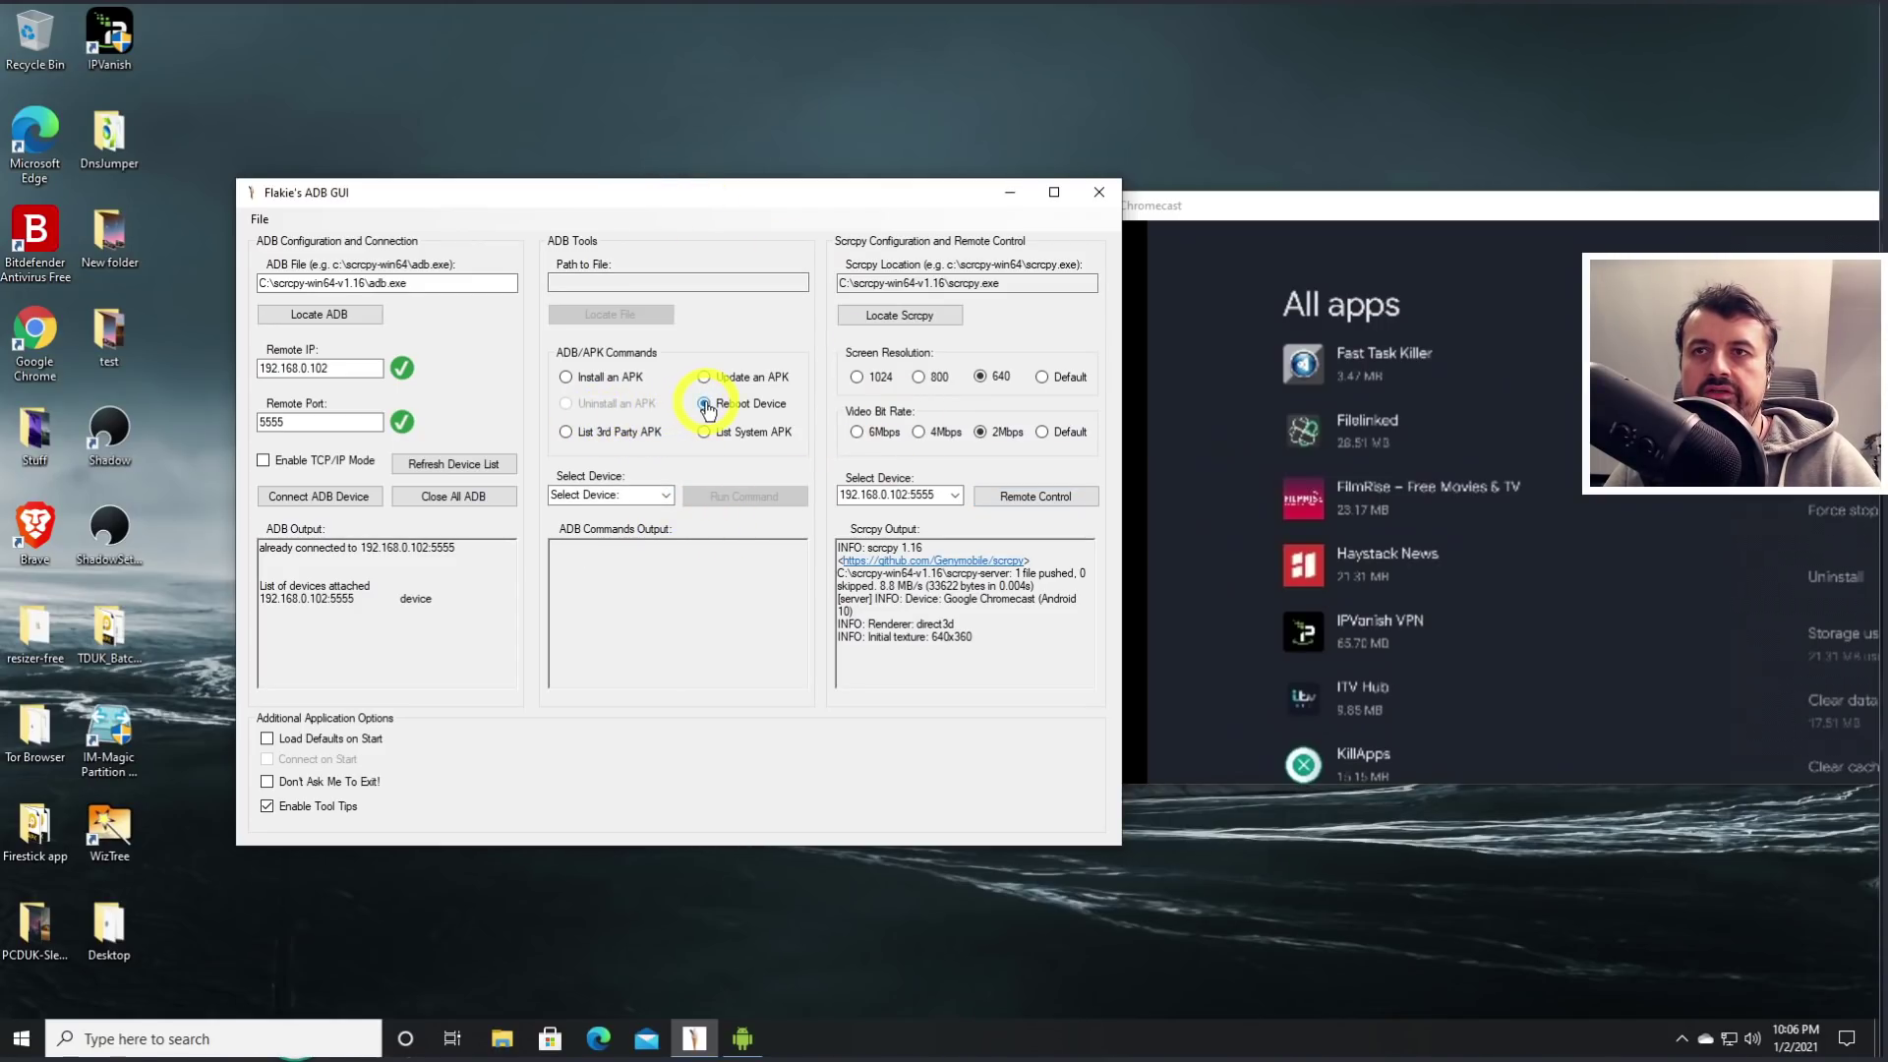
pyautogui.click(669, 496)
pyautogui.click(653, 512)
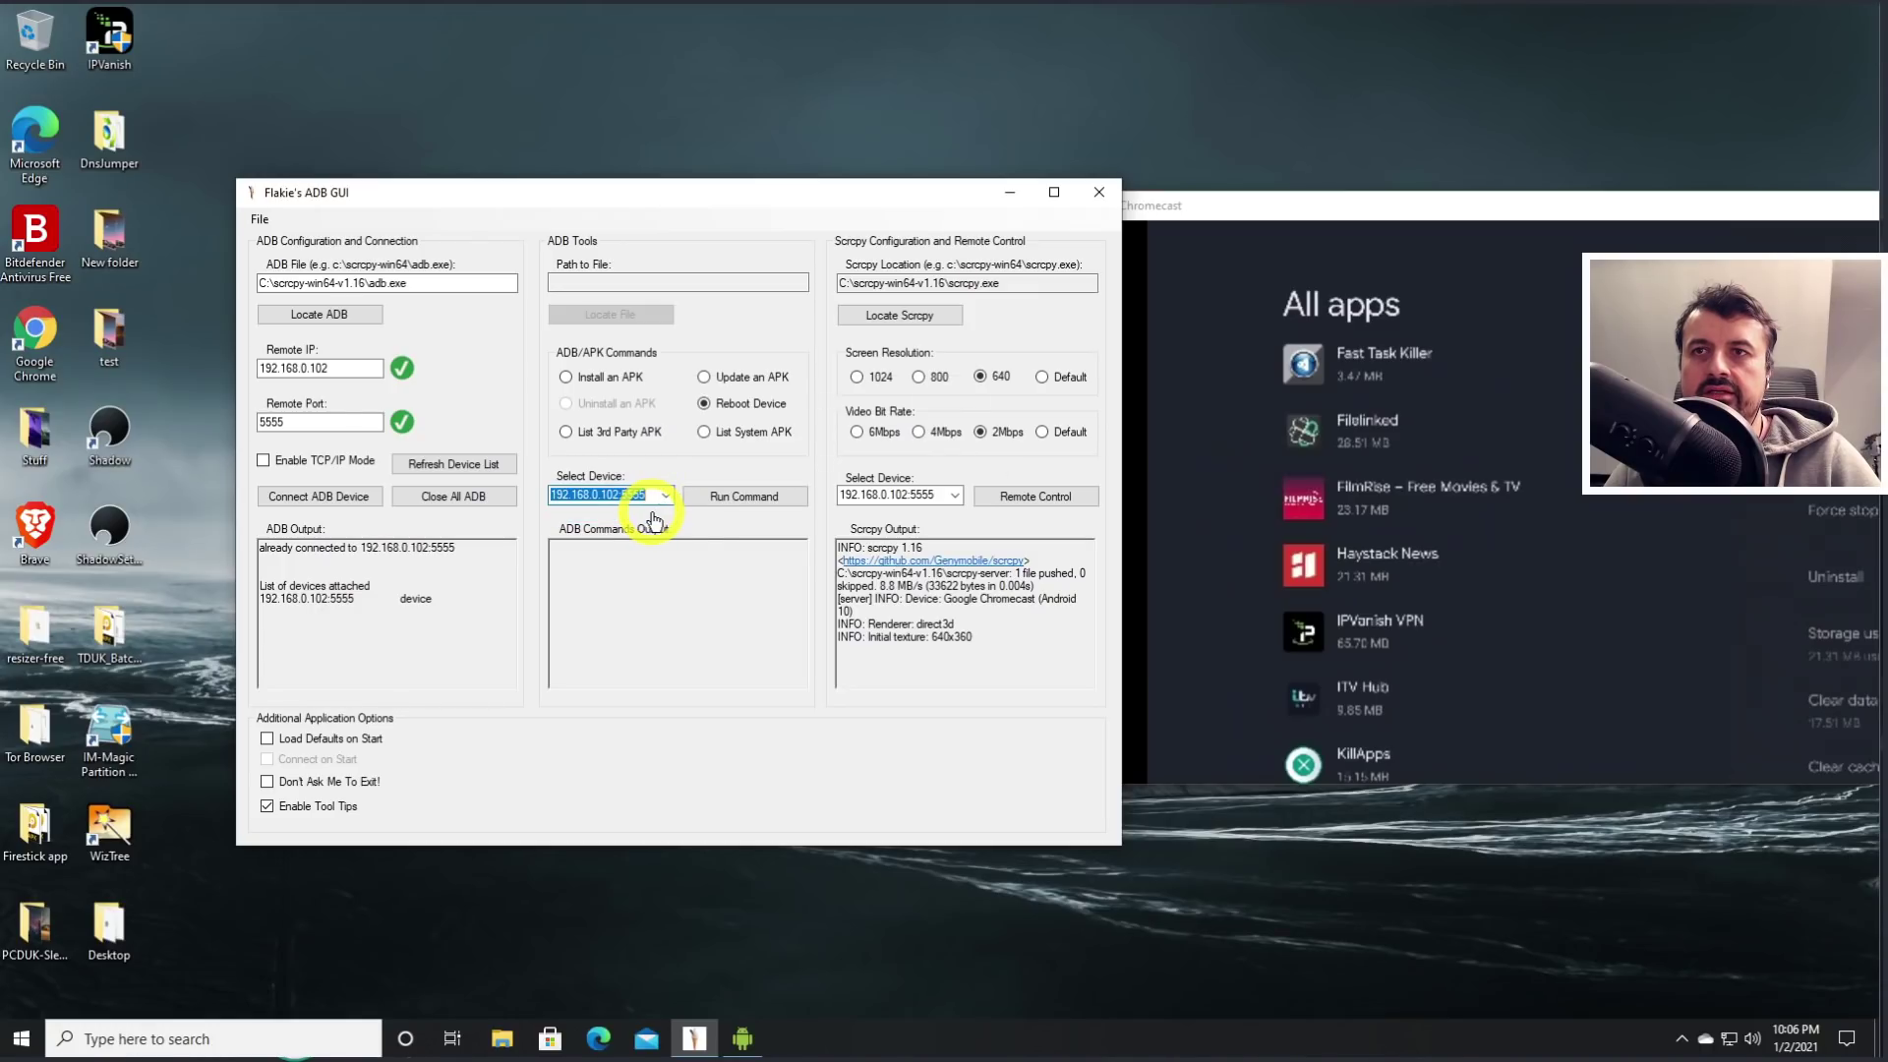
pyautogui.click(718, 498)
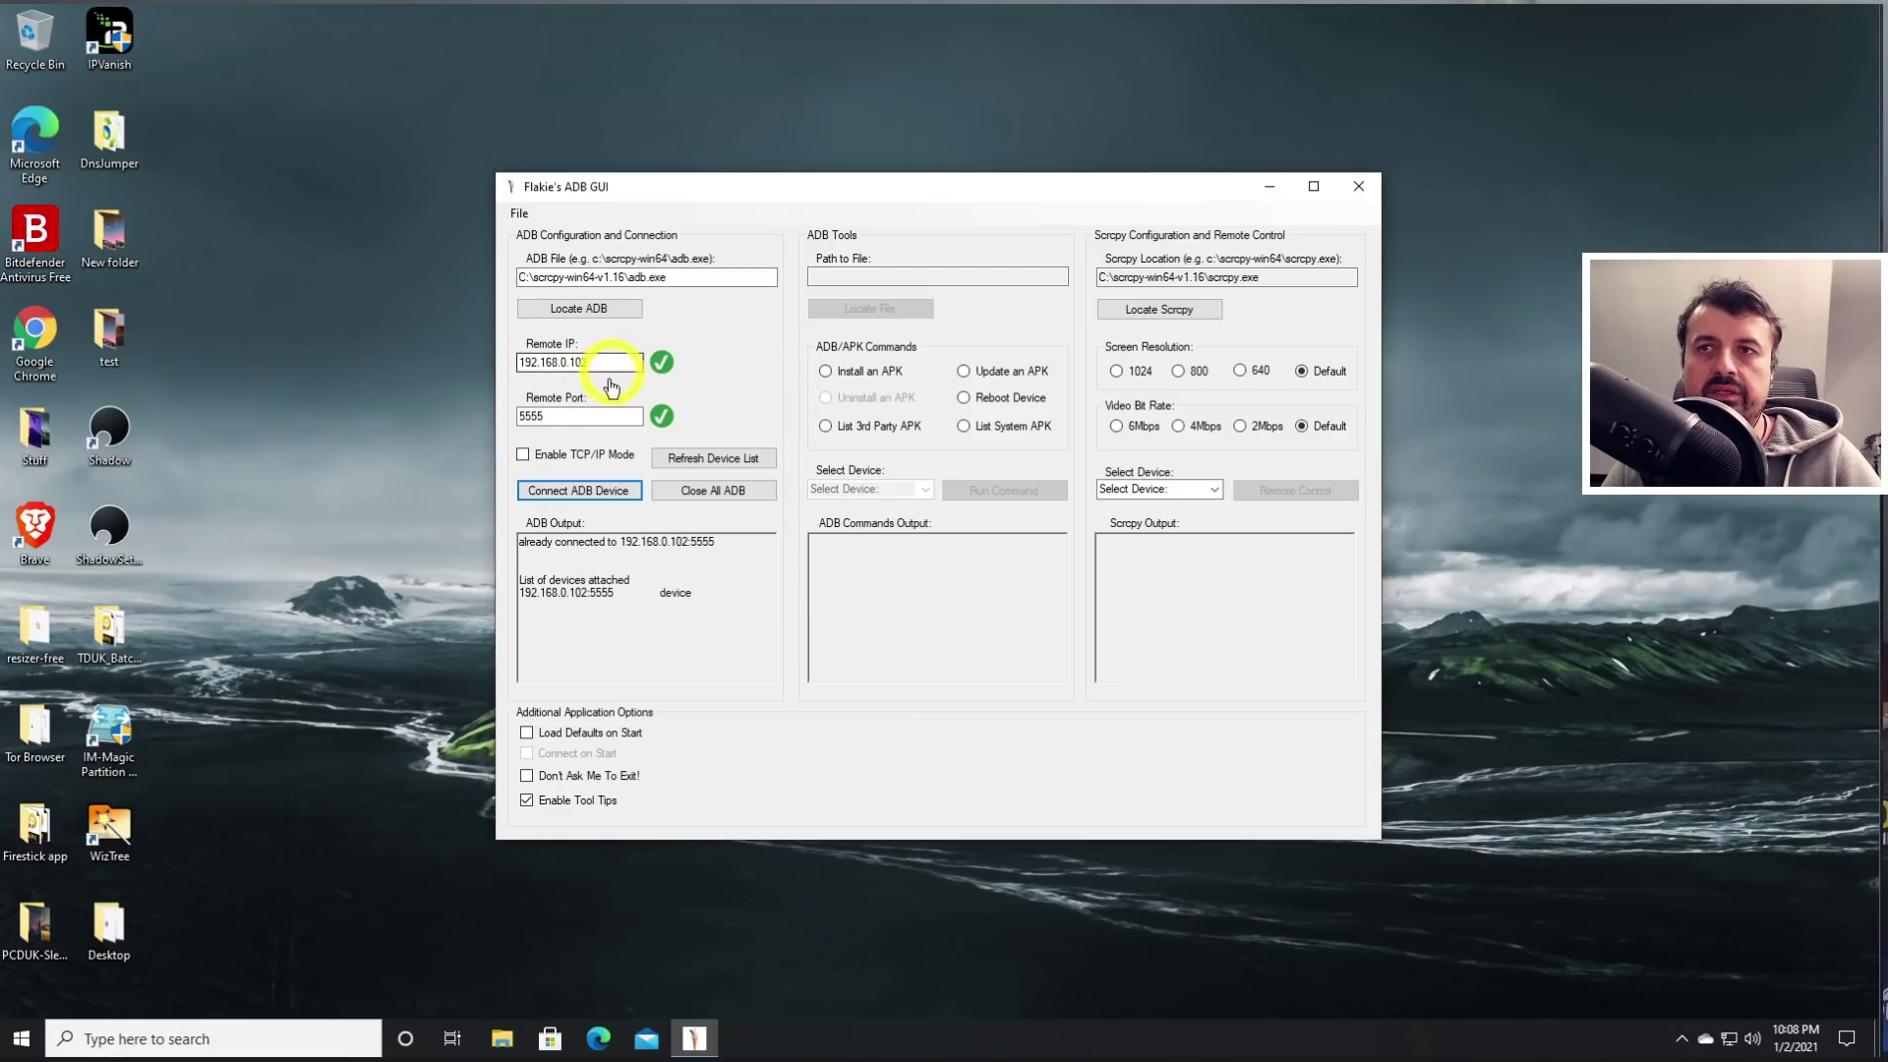
# Save the current settings to a file named chromecastGTV.
pyautogui.click(519, 214)
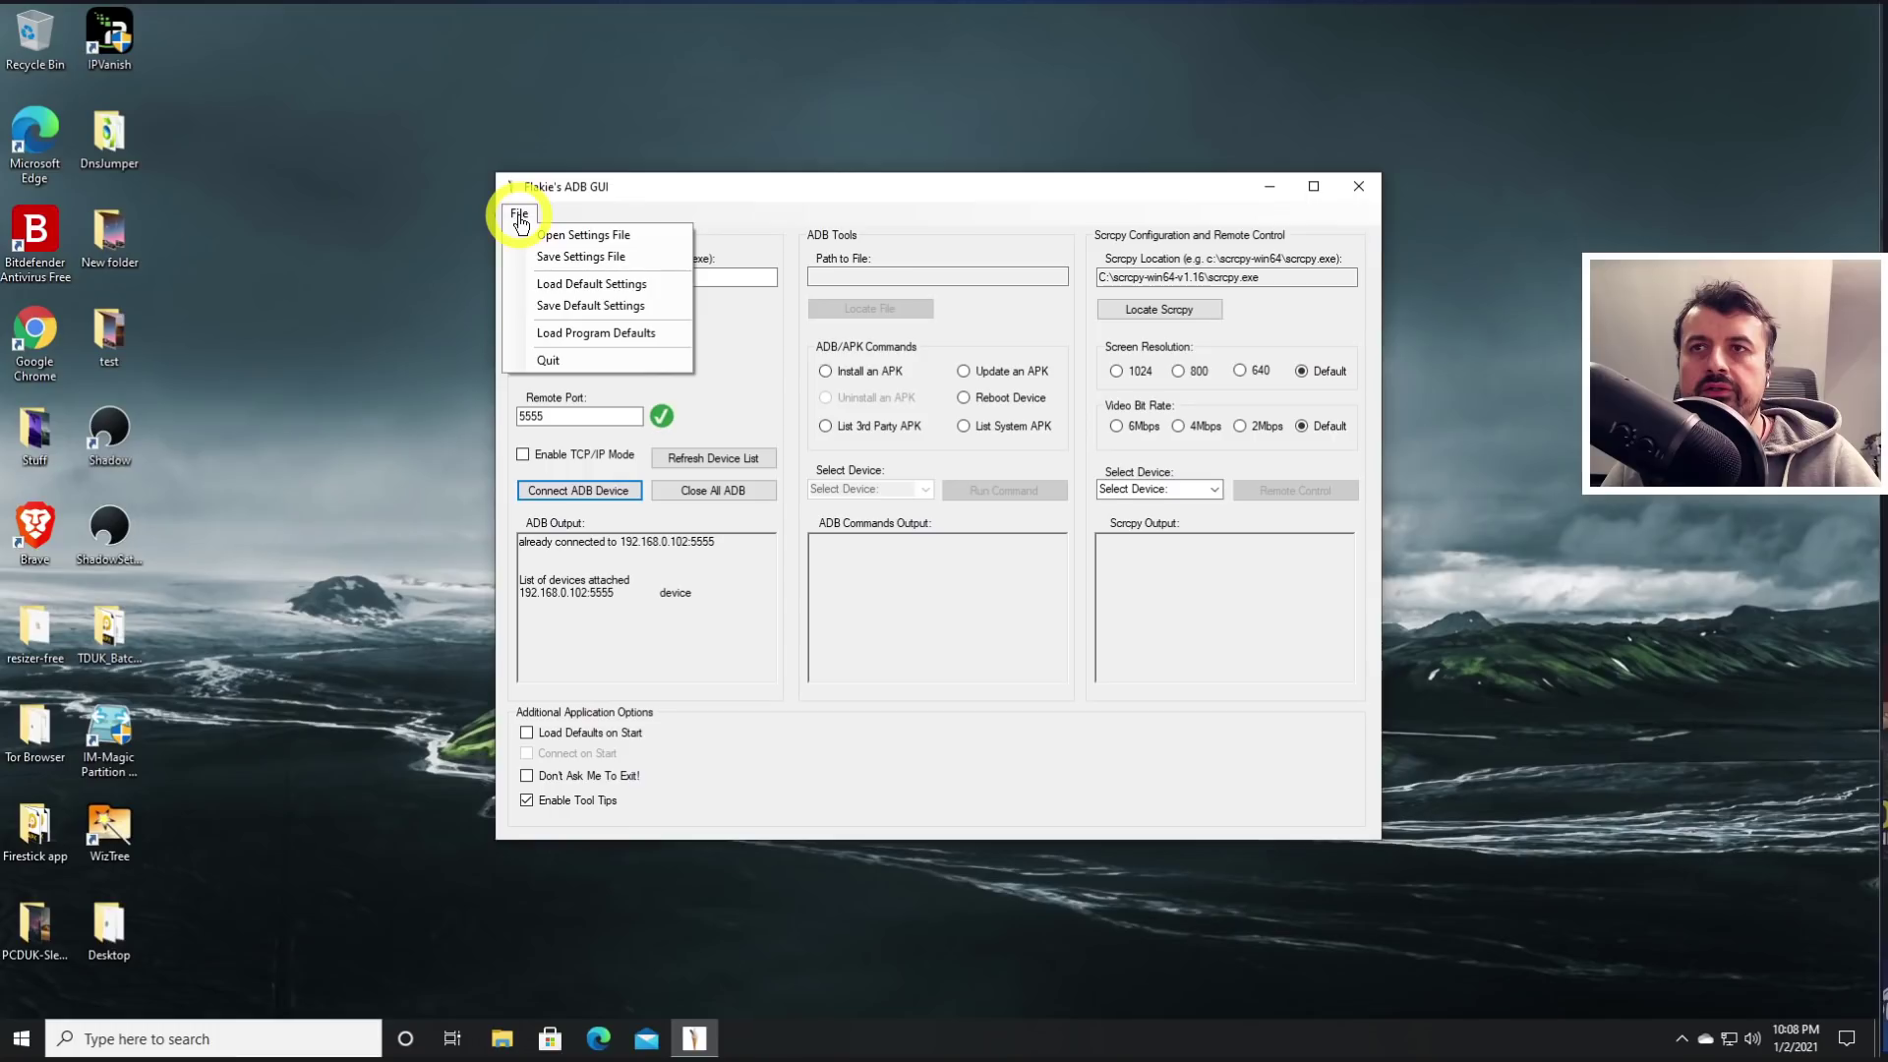
pyautogui.click(578, 257)
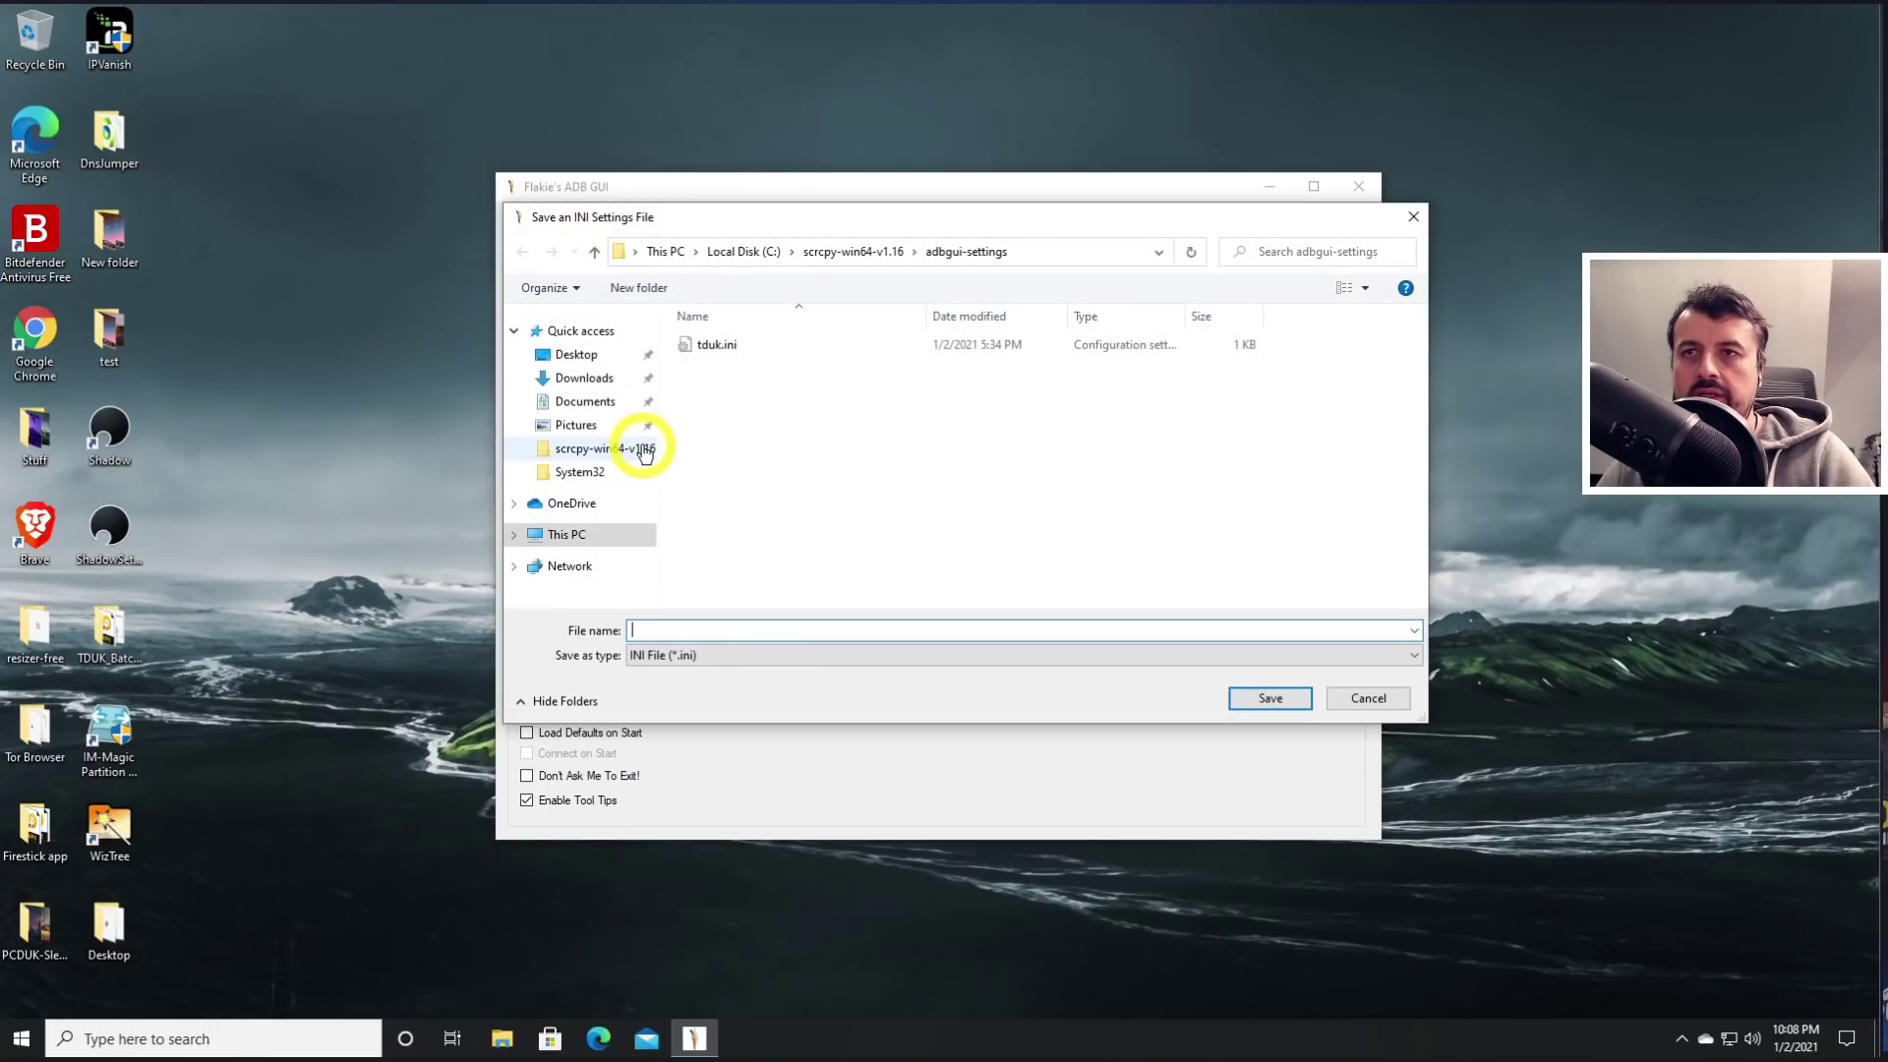
pyautogui.write('chromecastGTV')
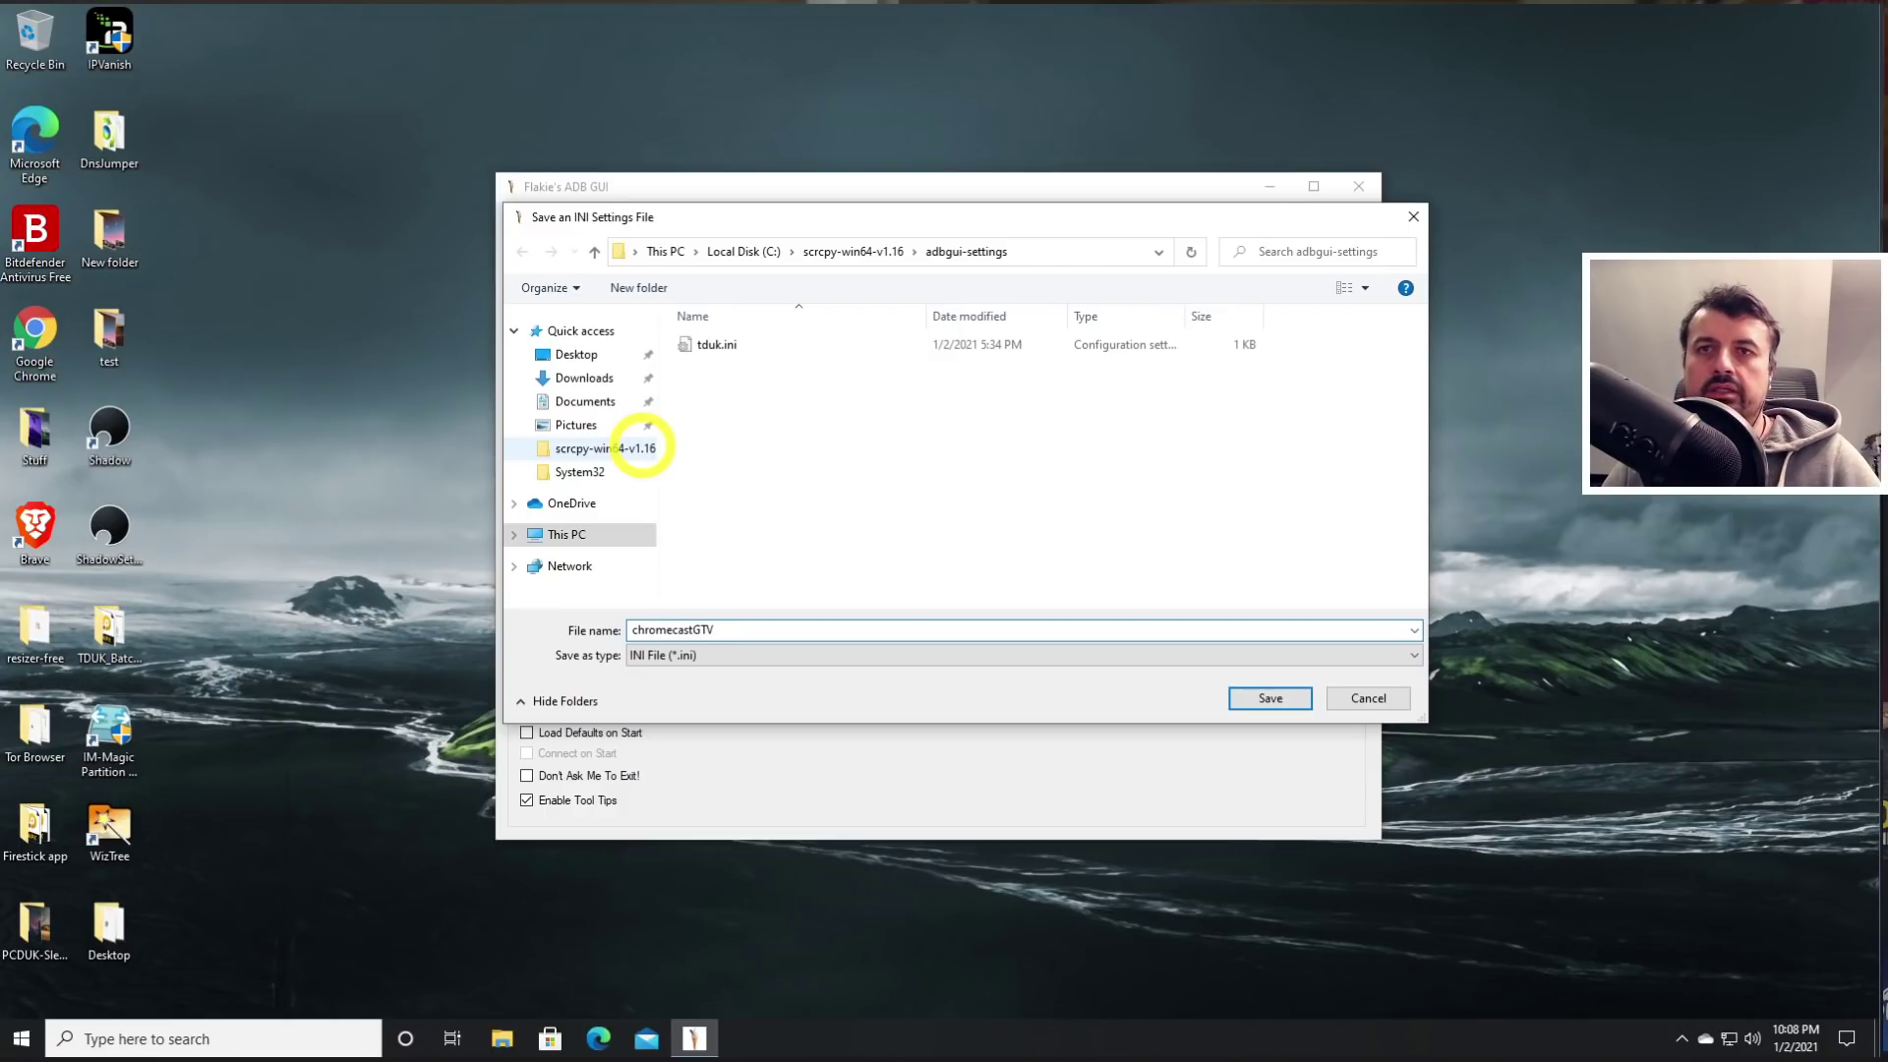
pyautogui.click(1237, 700)
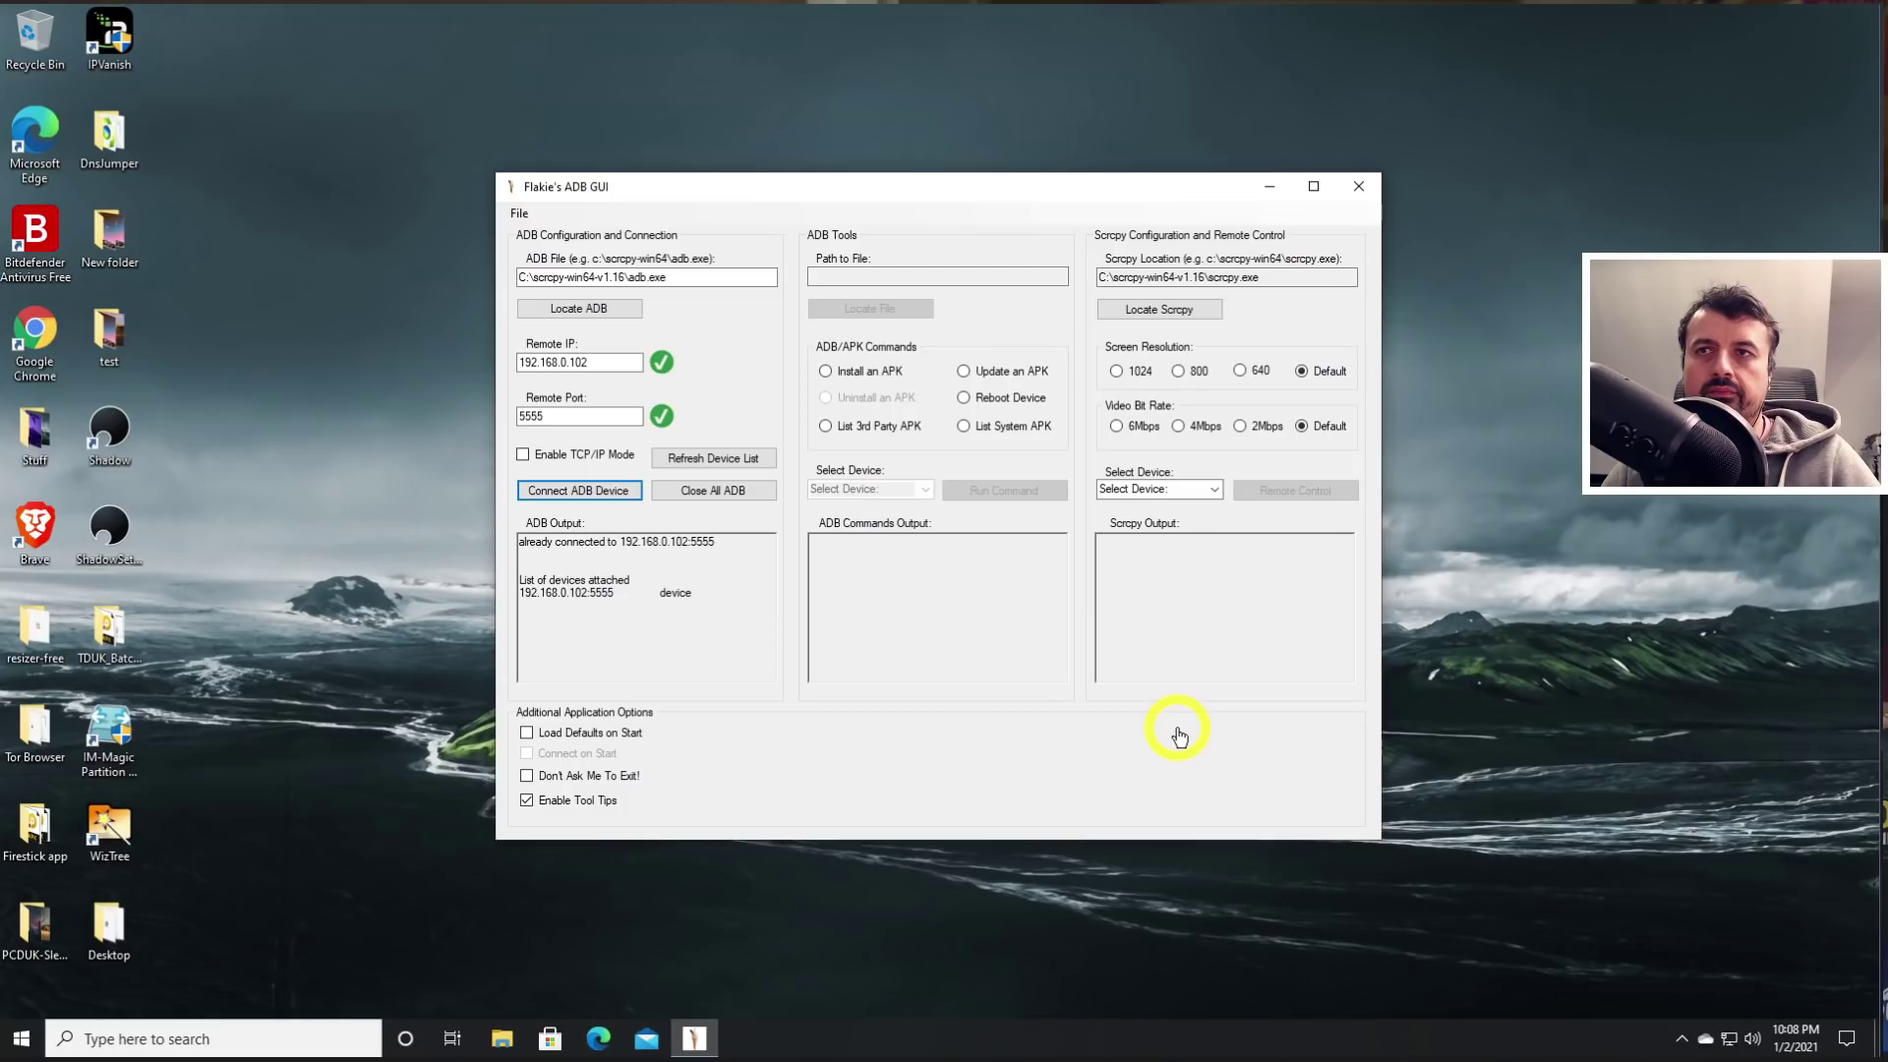
# Relaunch FlakieADBGUI.exe and load the chromecastGTV.ini settings file.
pyautogui.click(1347, 179)
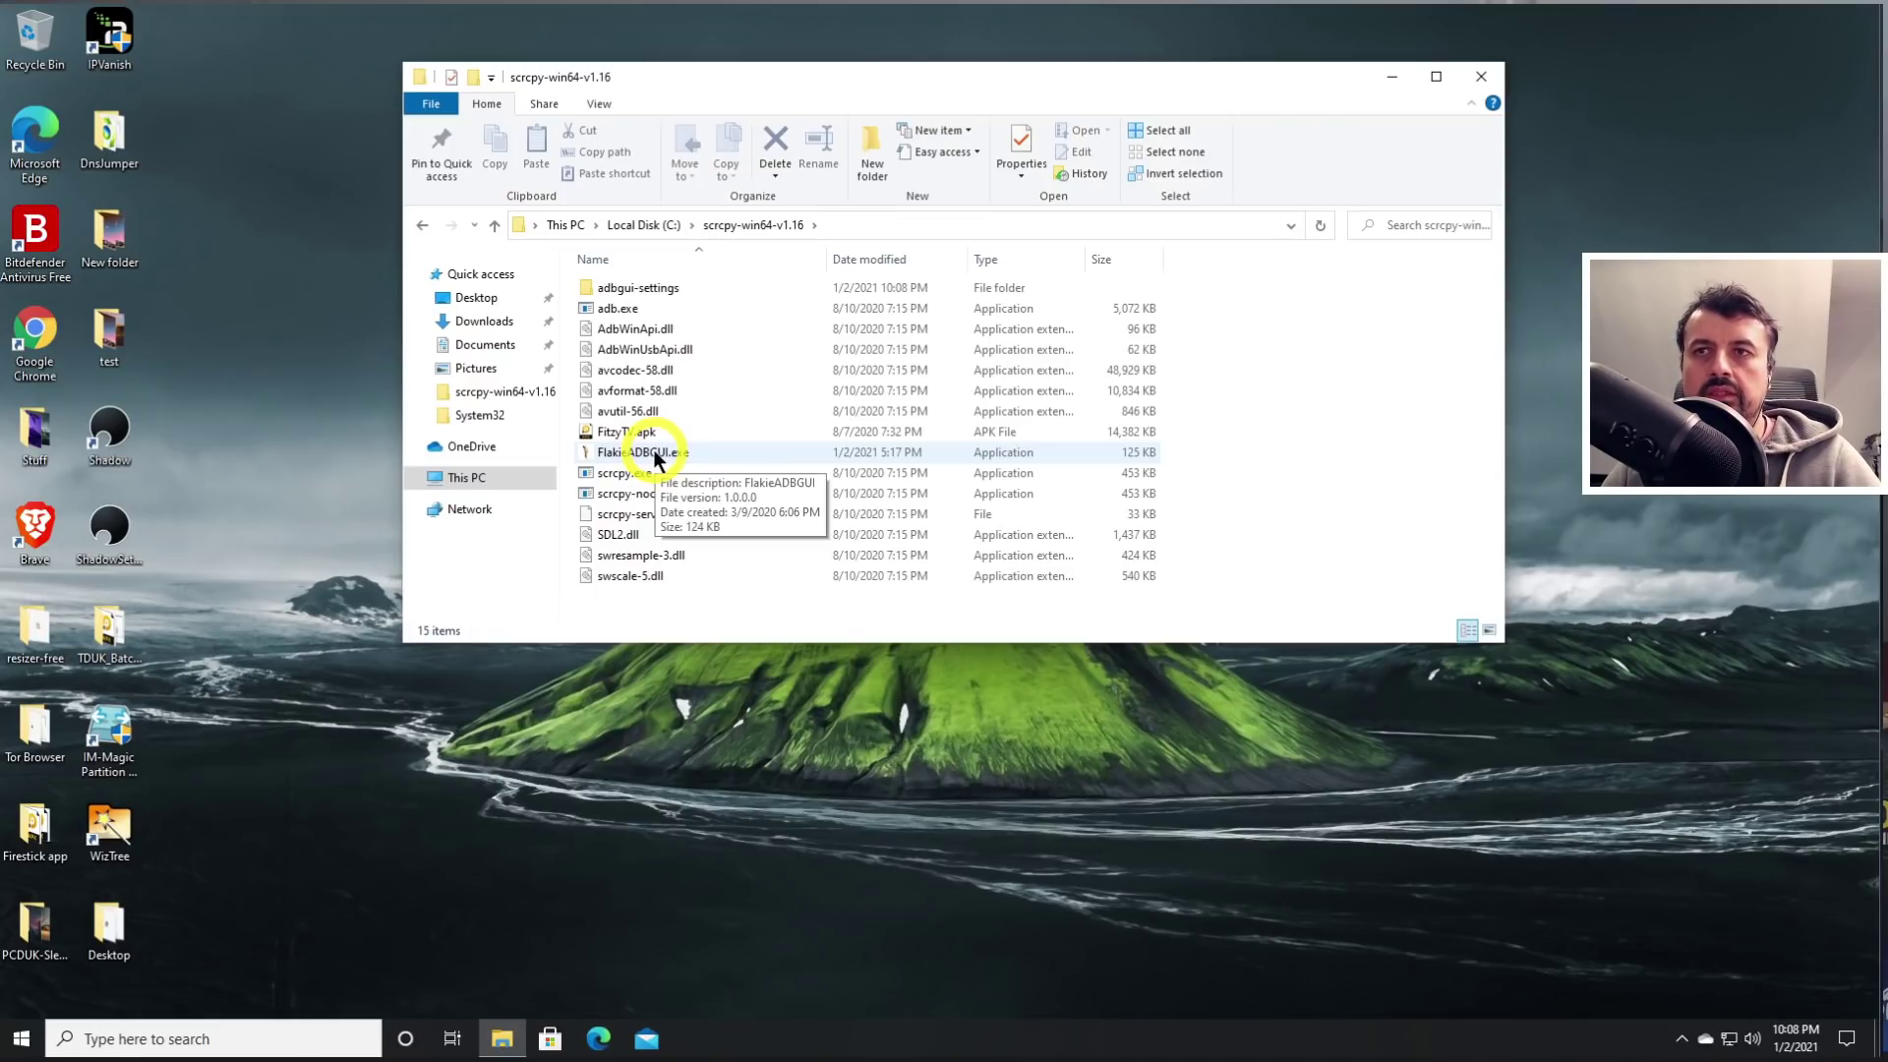
pyautogui.doubleClick(656, 454)
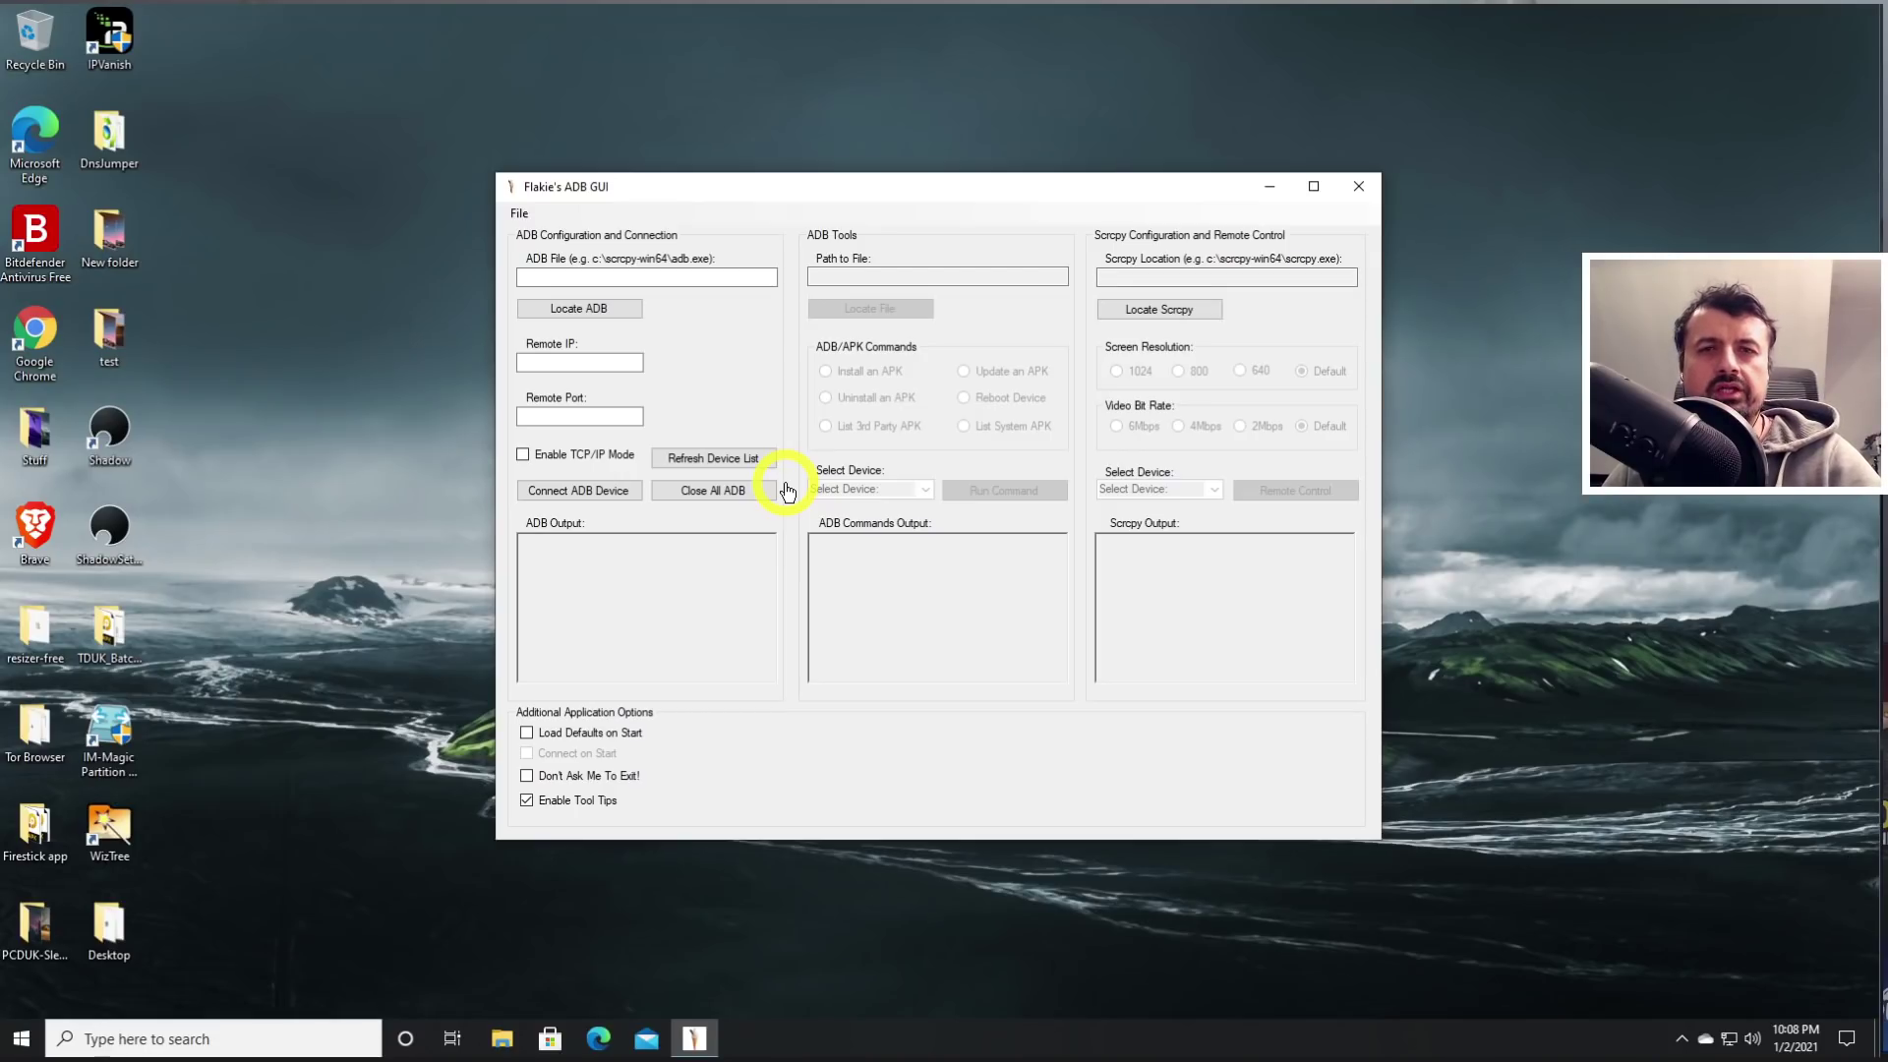
pyautogui.click(522, 217)
pyautogui.click(626, 234)
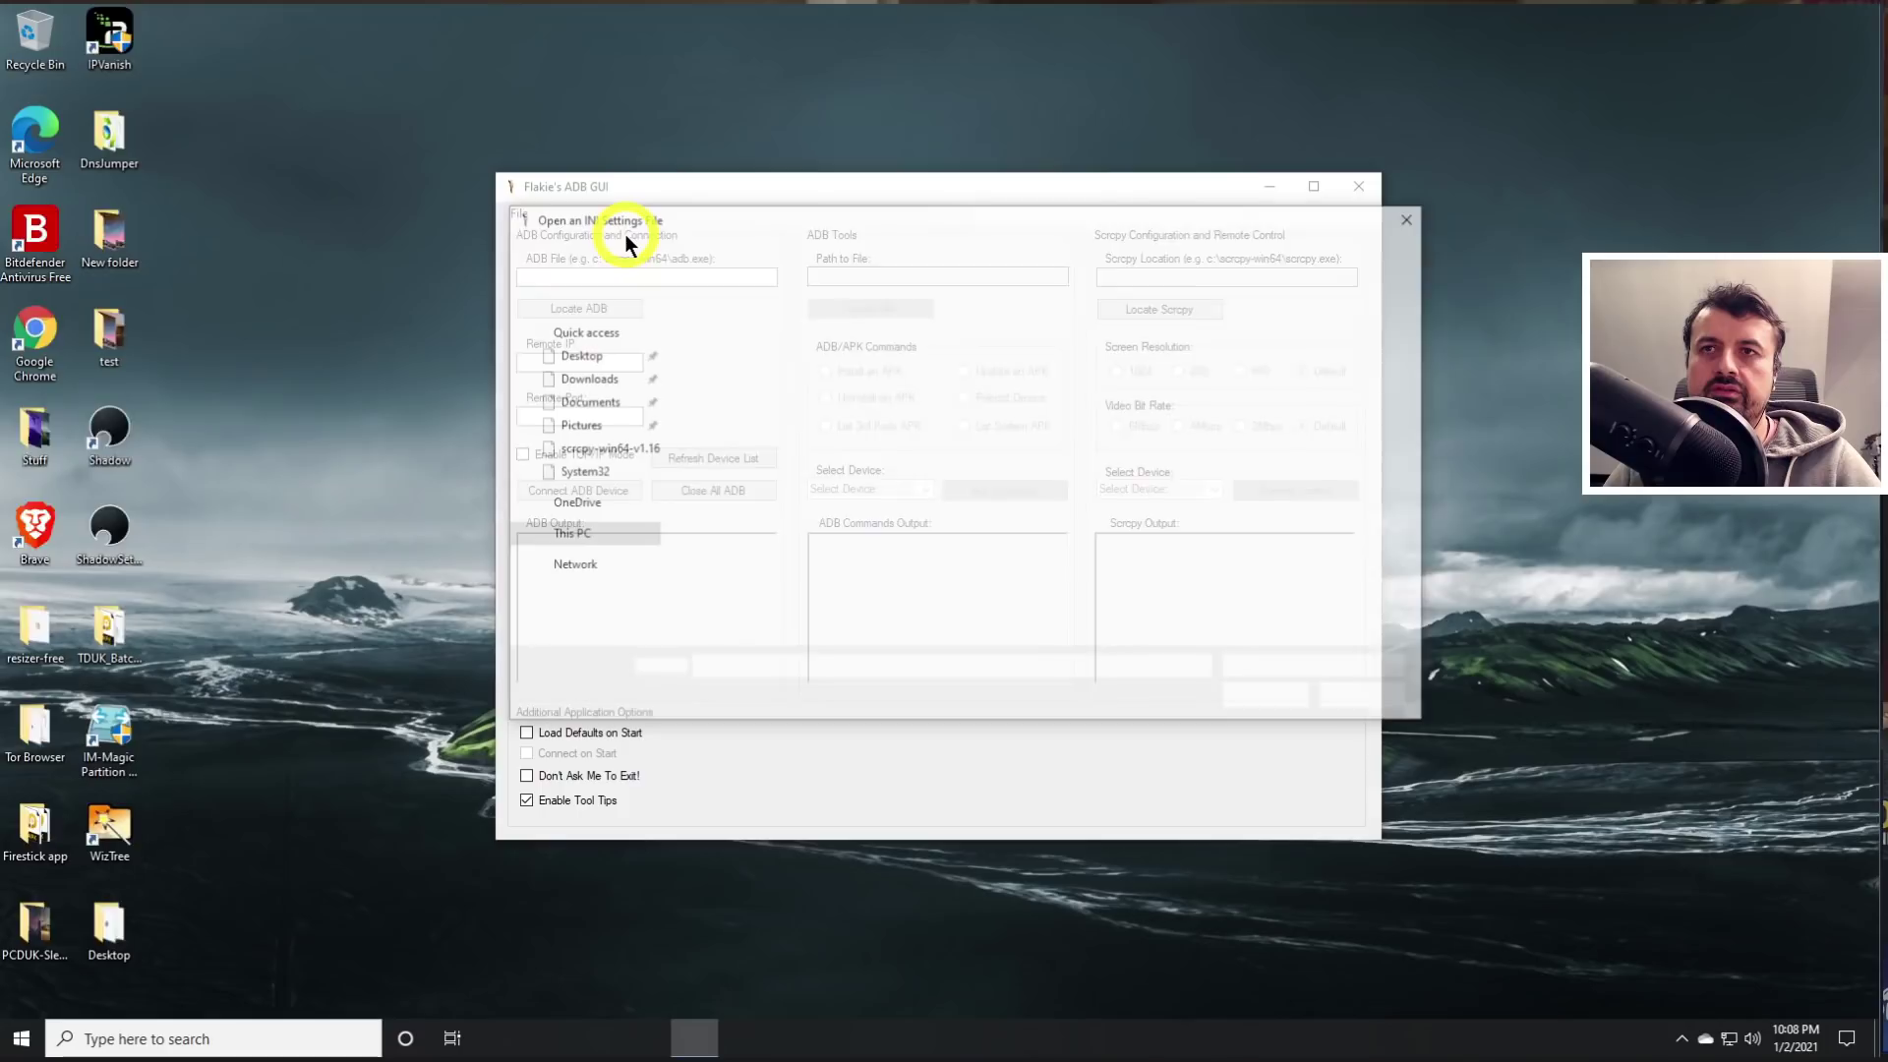
pyautogui.click(726, 346)
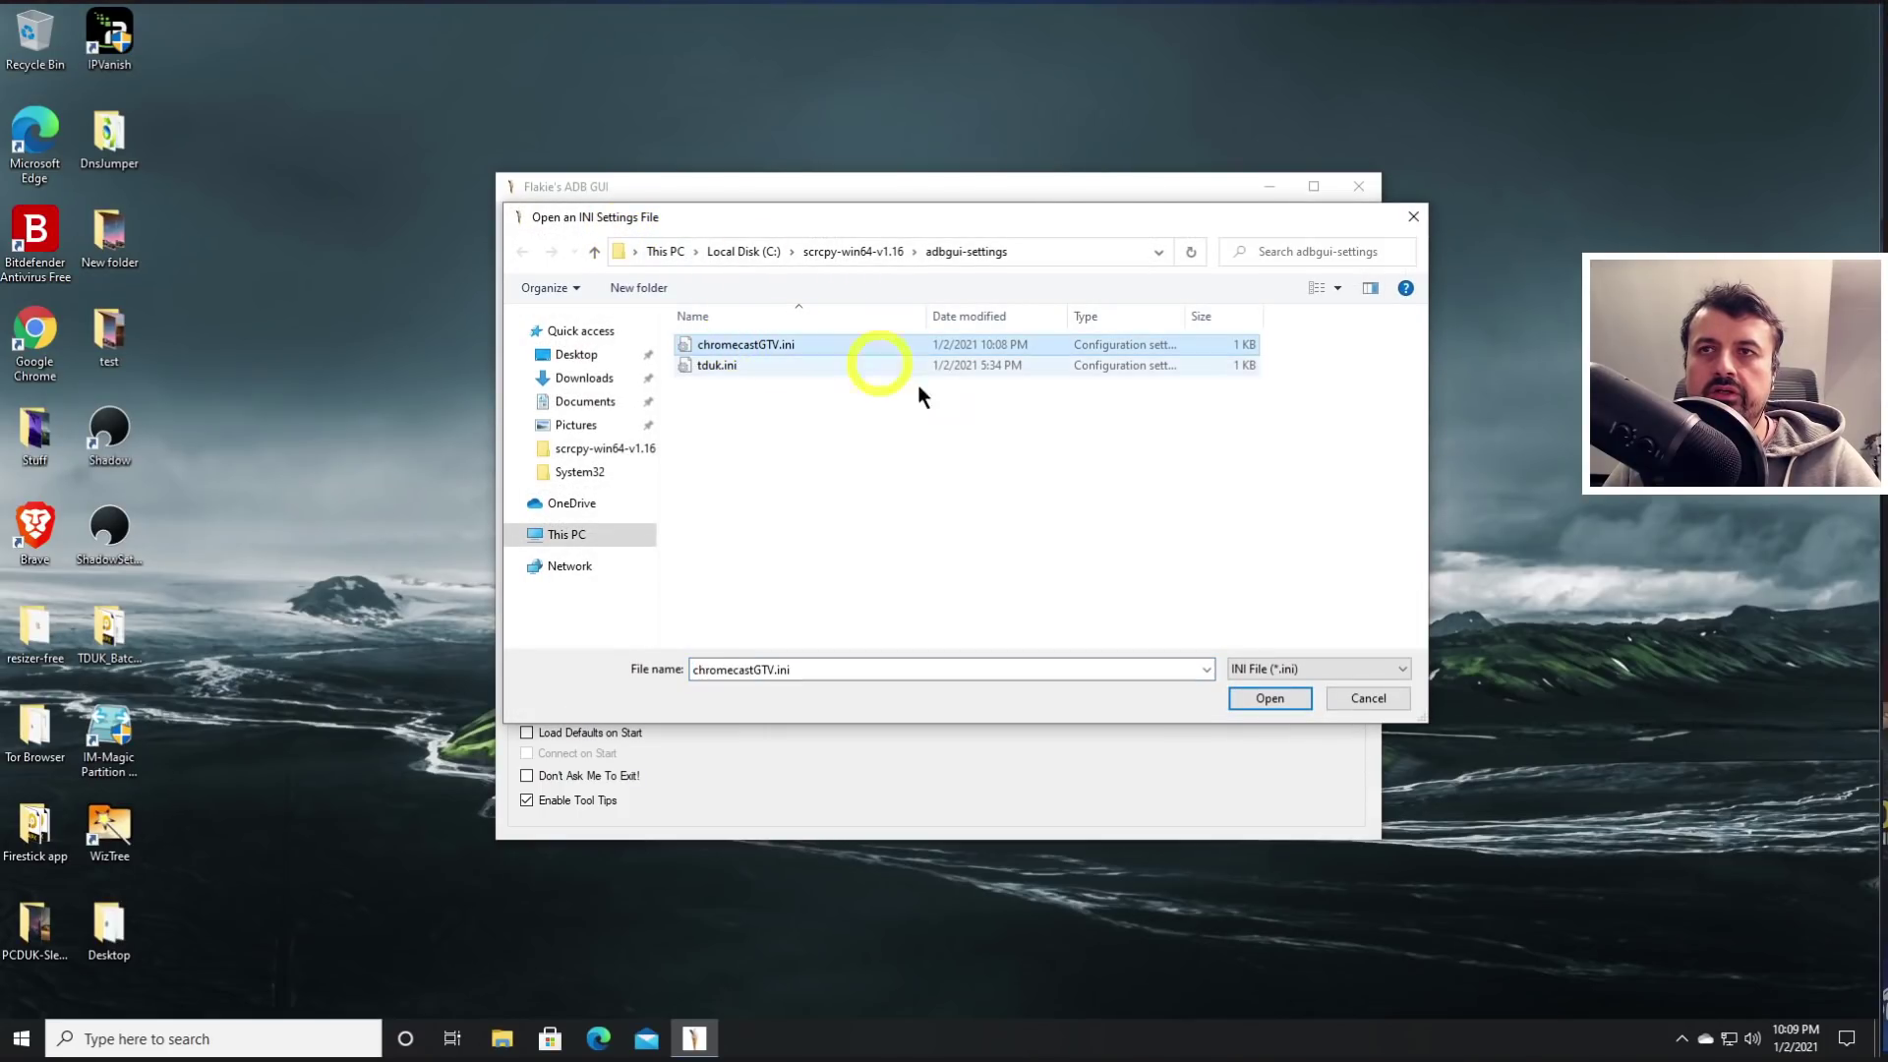
pyautogui.click(1259, 700)
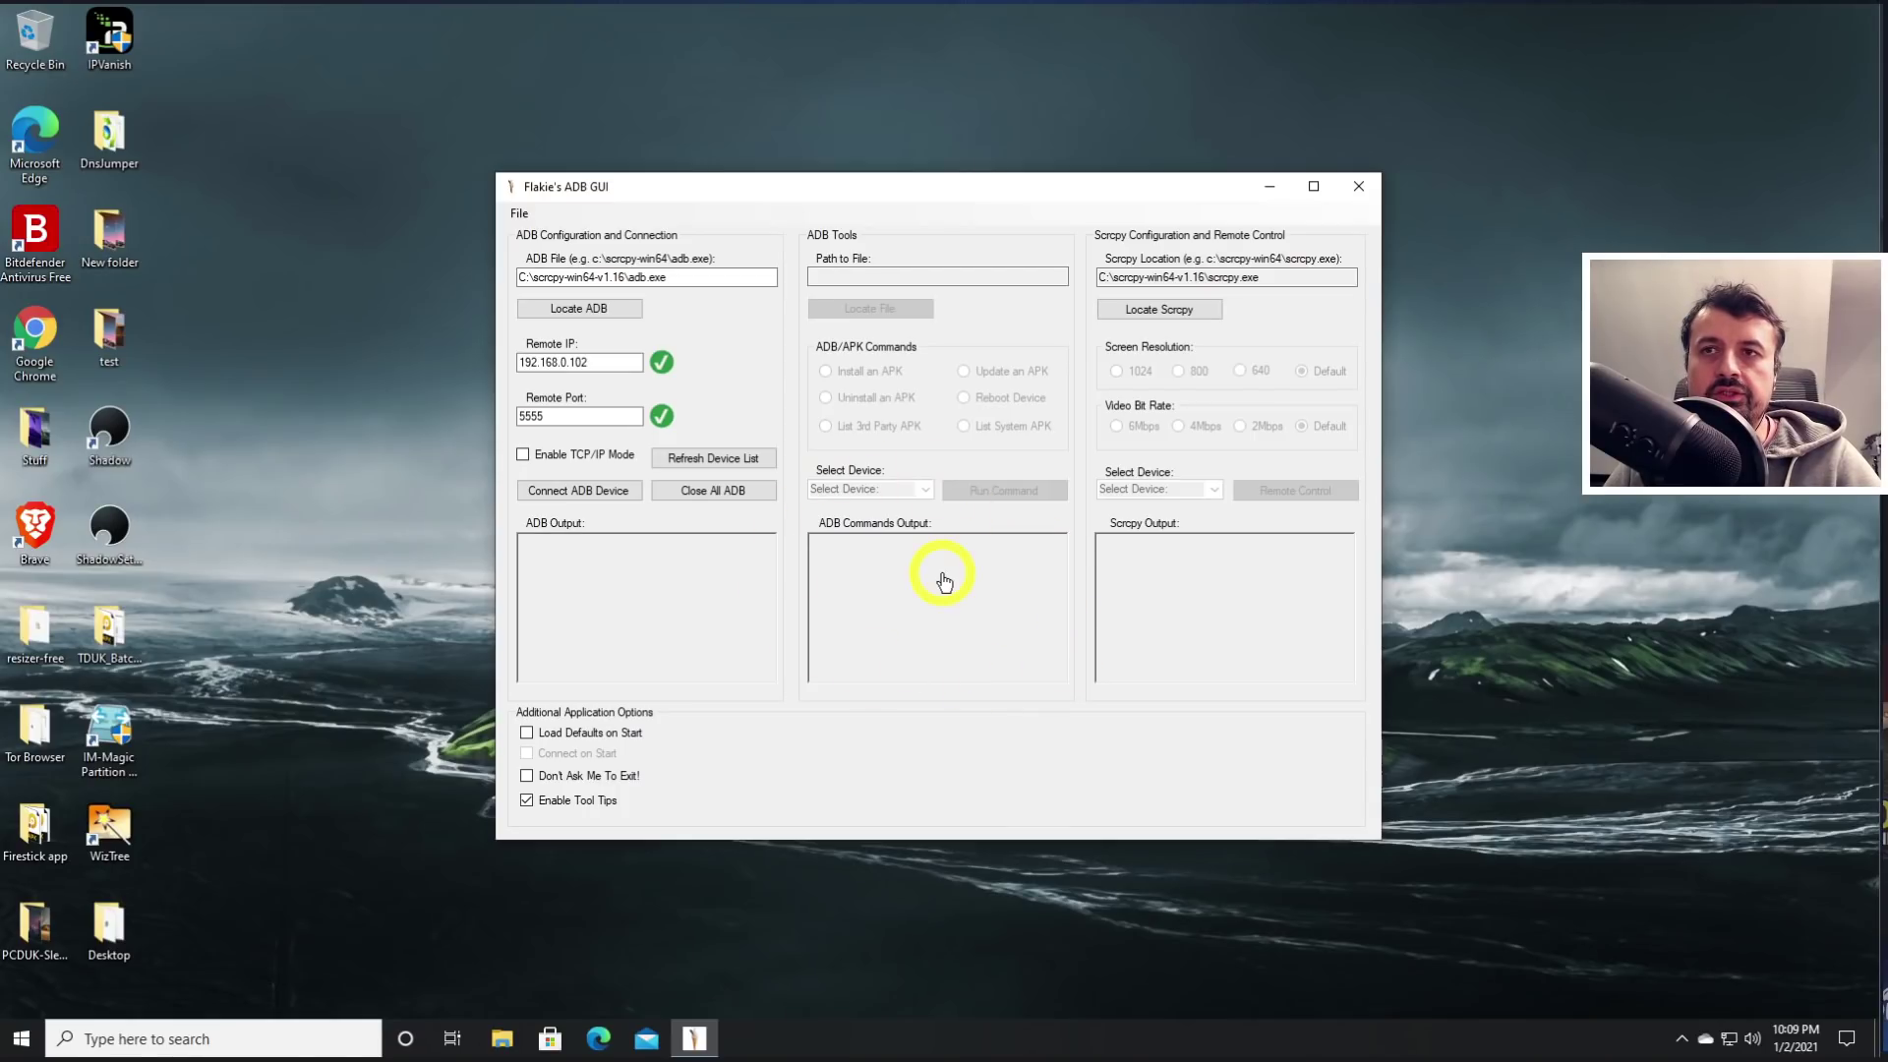
# Connect to 192.168.0.102:5555, mirror it via Remote Control, and browse Movies and For you.
pyautogui.click(580, 492)
pyautogui.click(1212, 491)
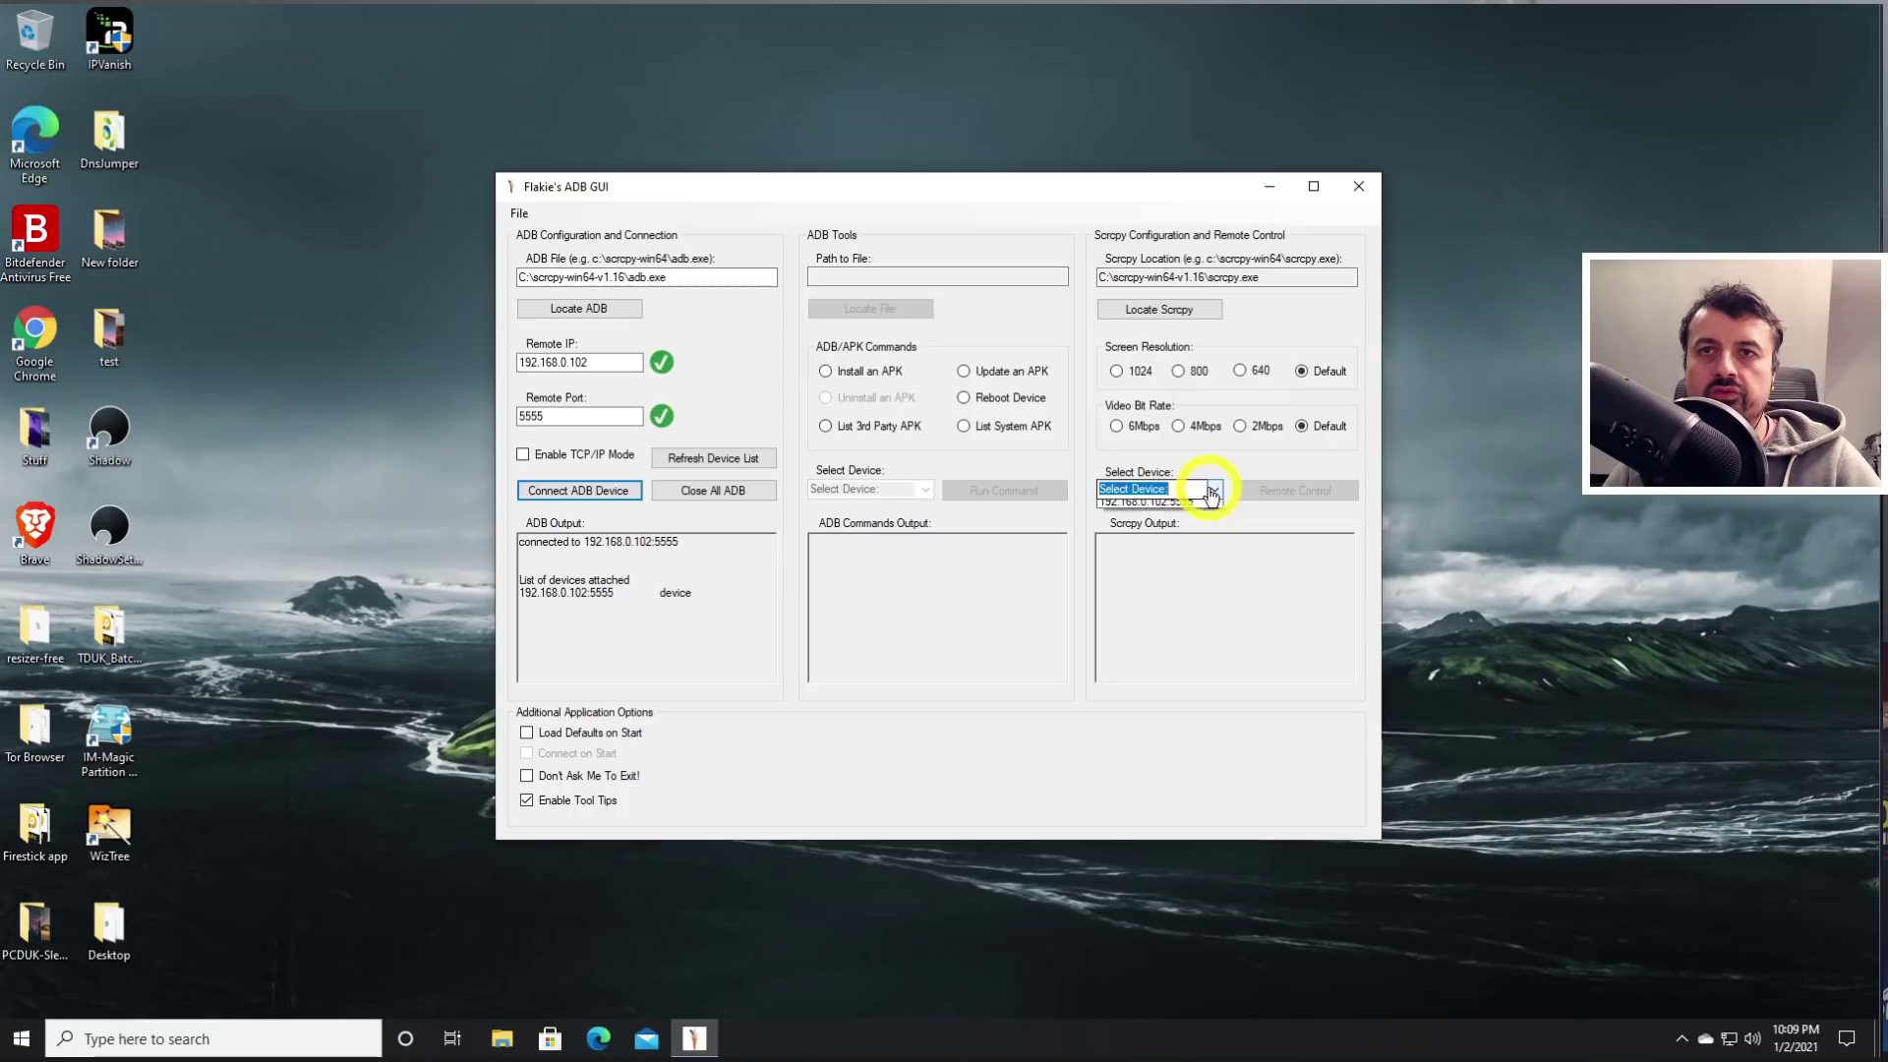
pyautogui.click(1194, 499)
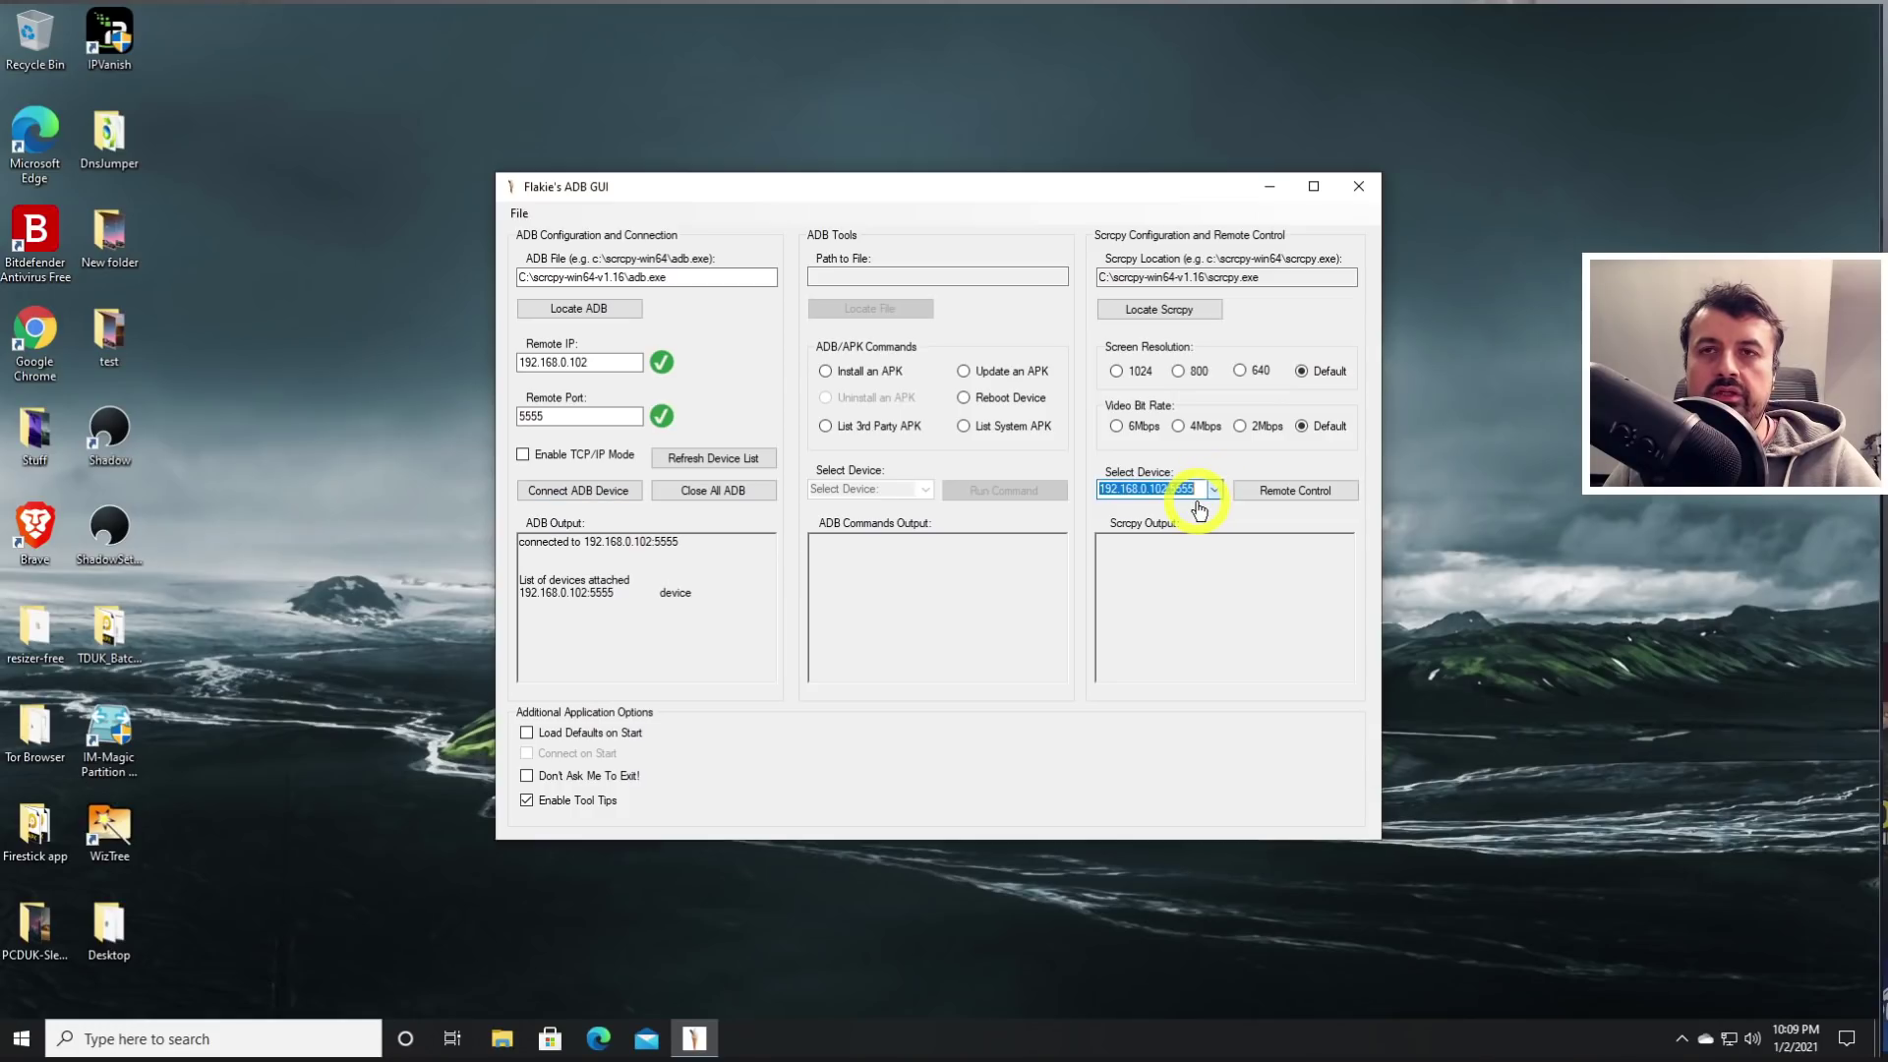
pyautogui.click(1315, 492)
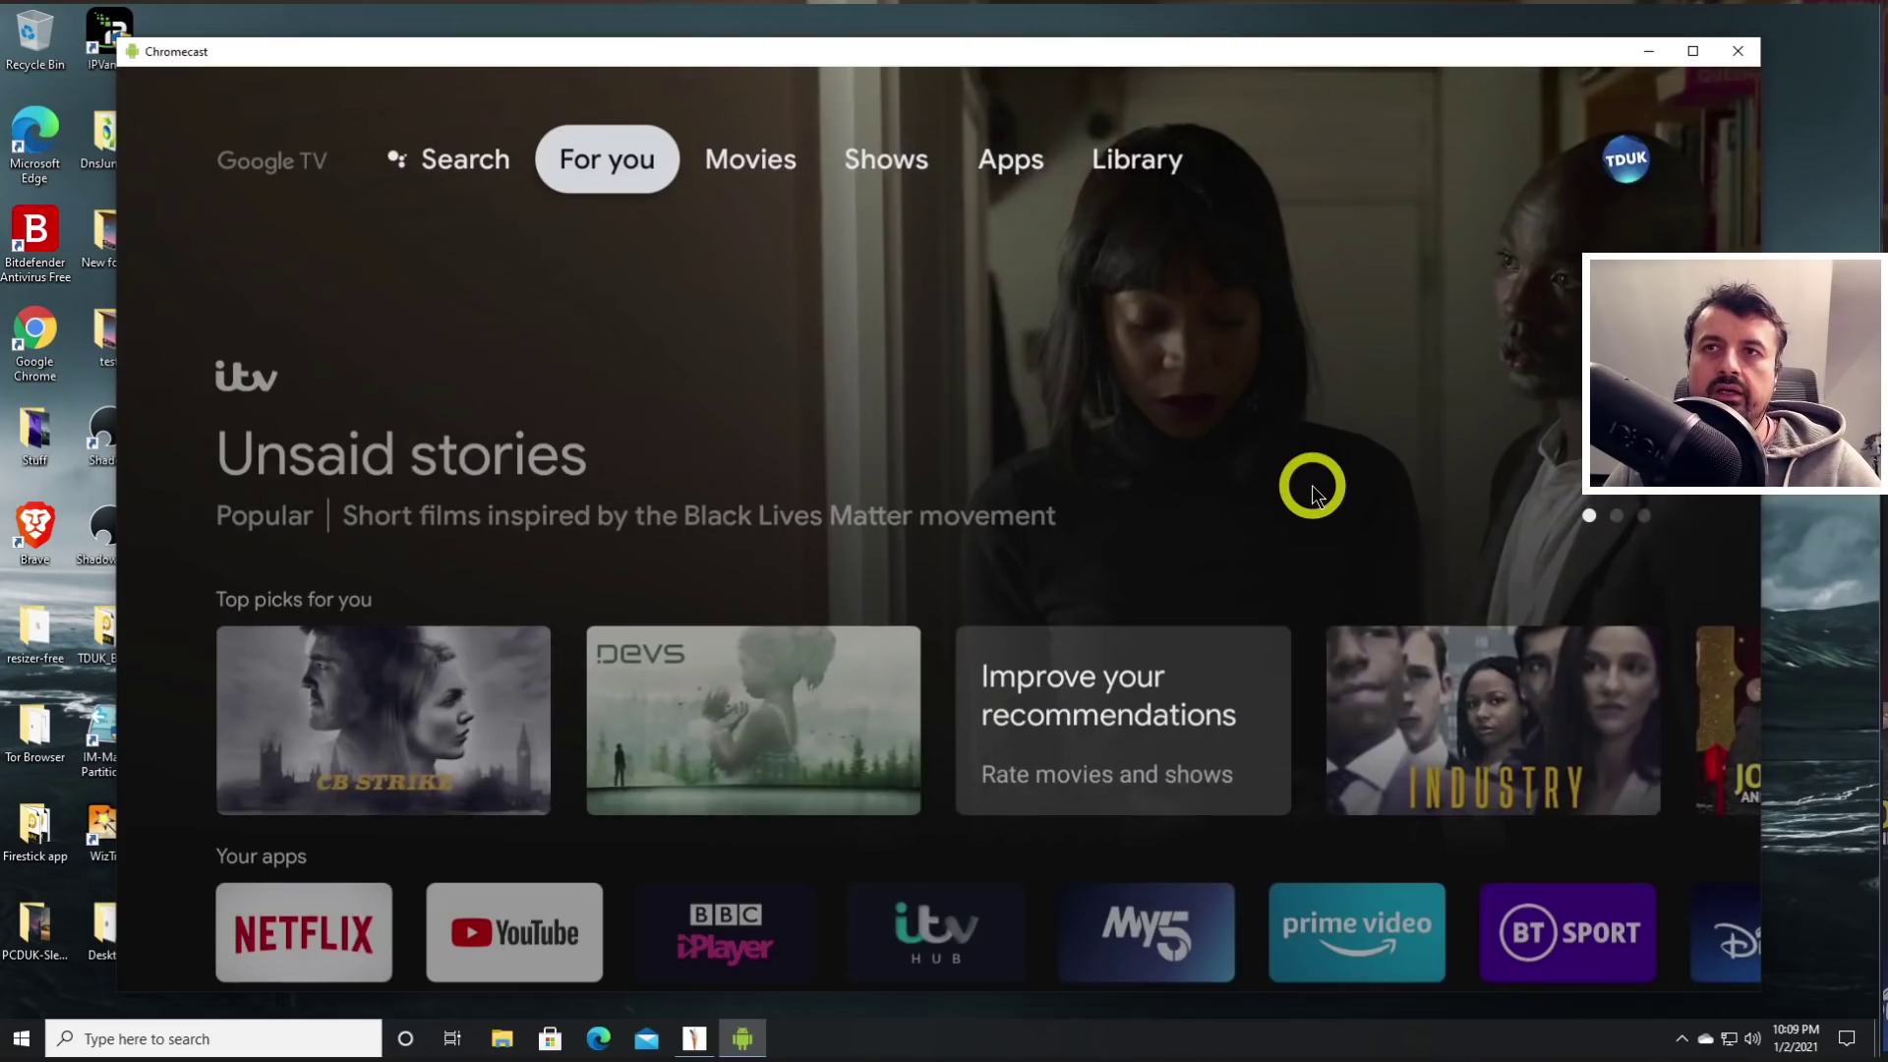
pyautogui.press('Right')
pyautogui.press('Left')
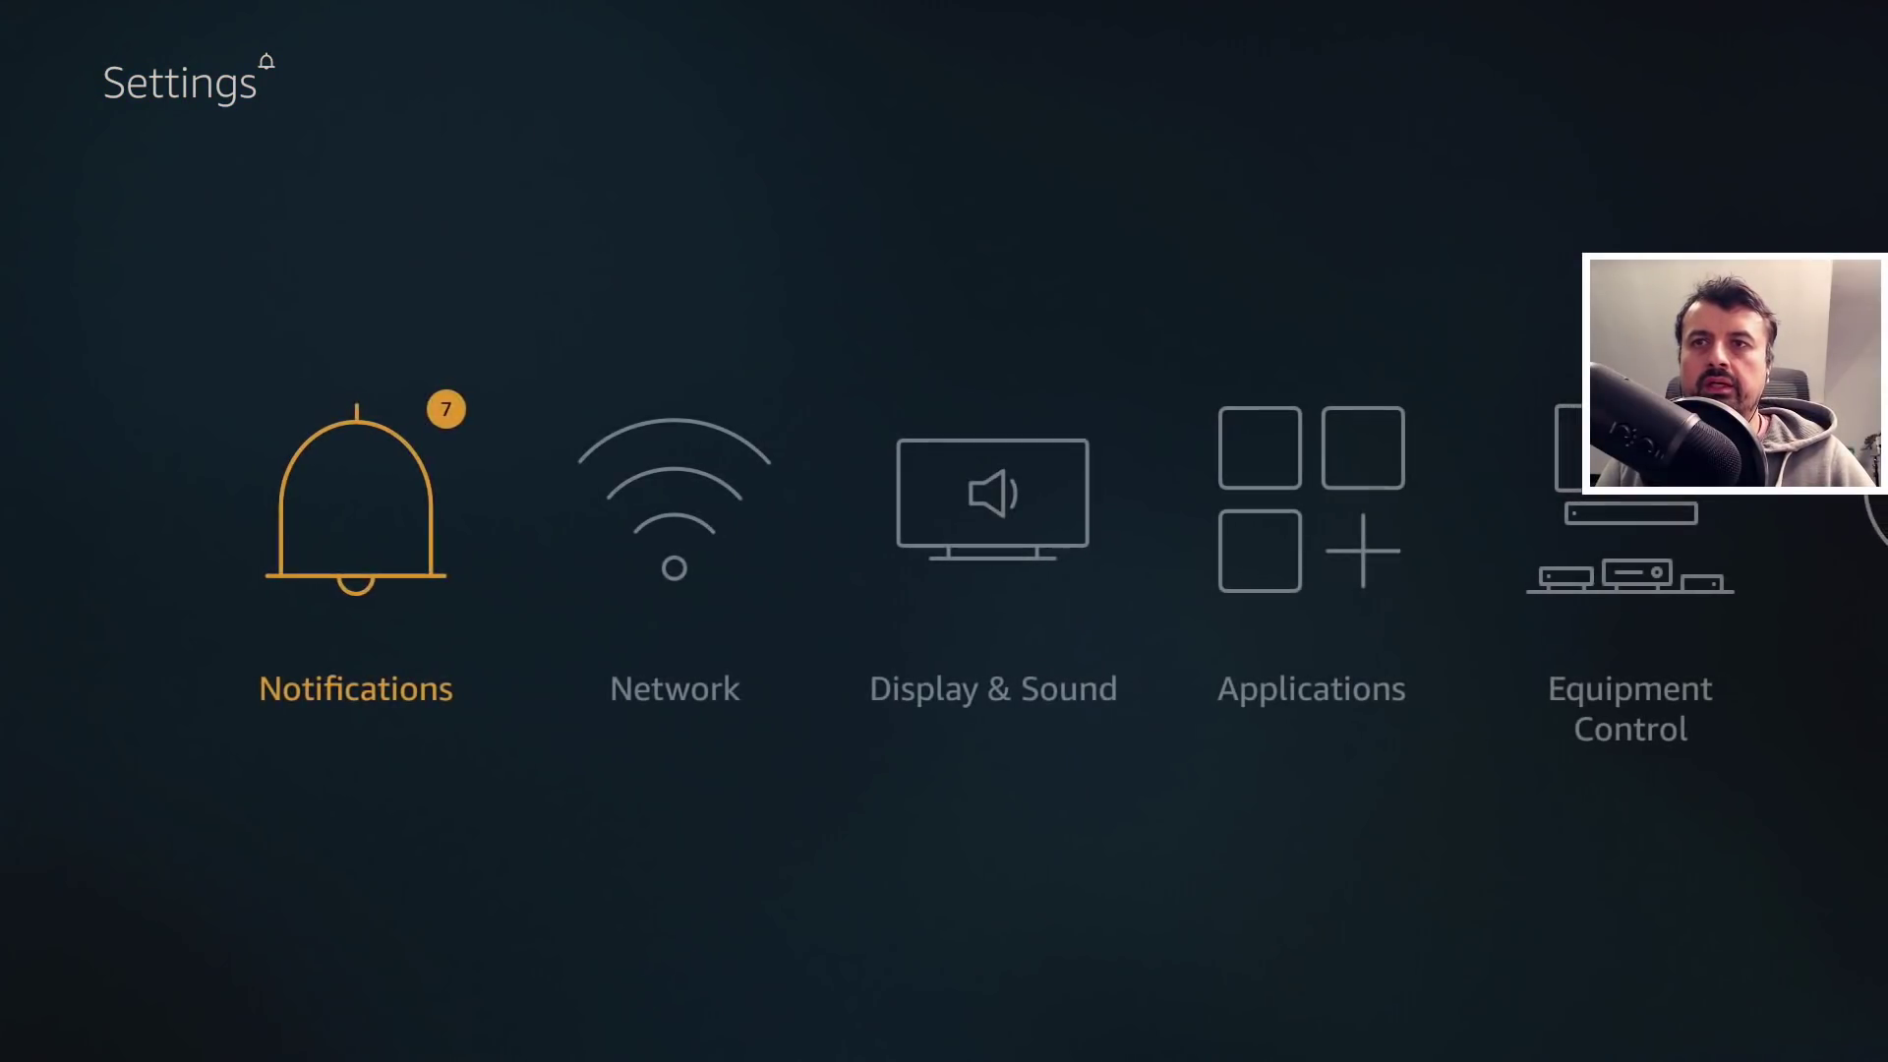
# Move right through Fire TV Settings to My Fire TV and open it.
pyautogui.press('Right')
pyautogui.press('Right')
pyautogui.press('Right')
pyautogui.press('Right')
pyautogui.press('Right')
pyautogui.press('Right')
pyautogui.press('Right')
pyautogui.press('Right')
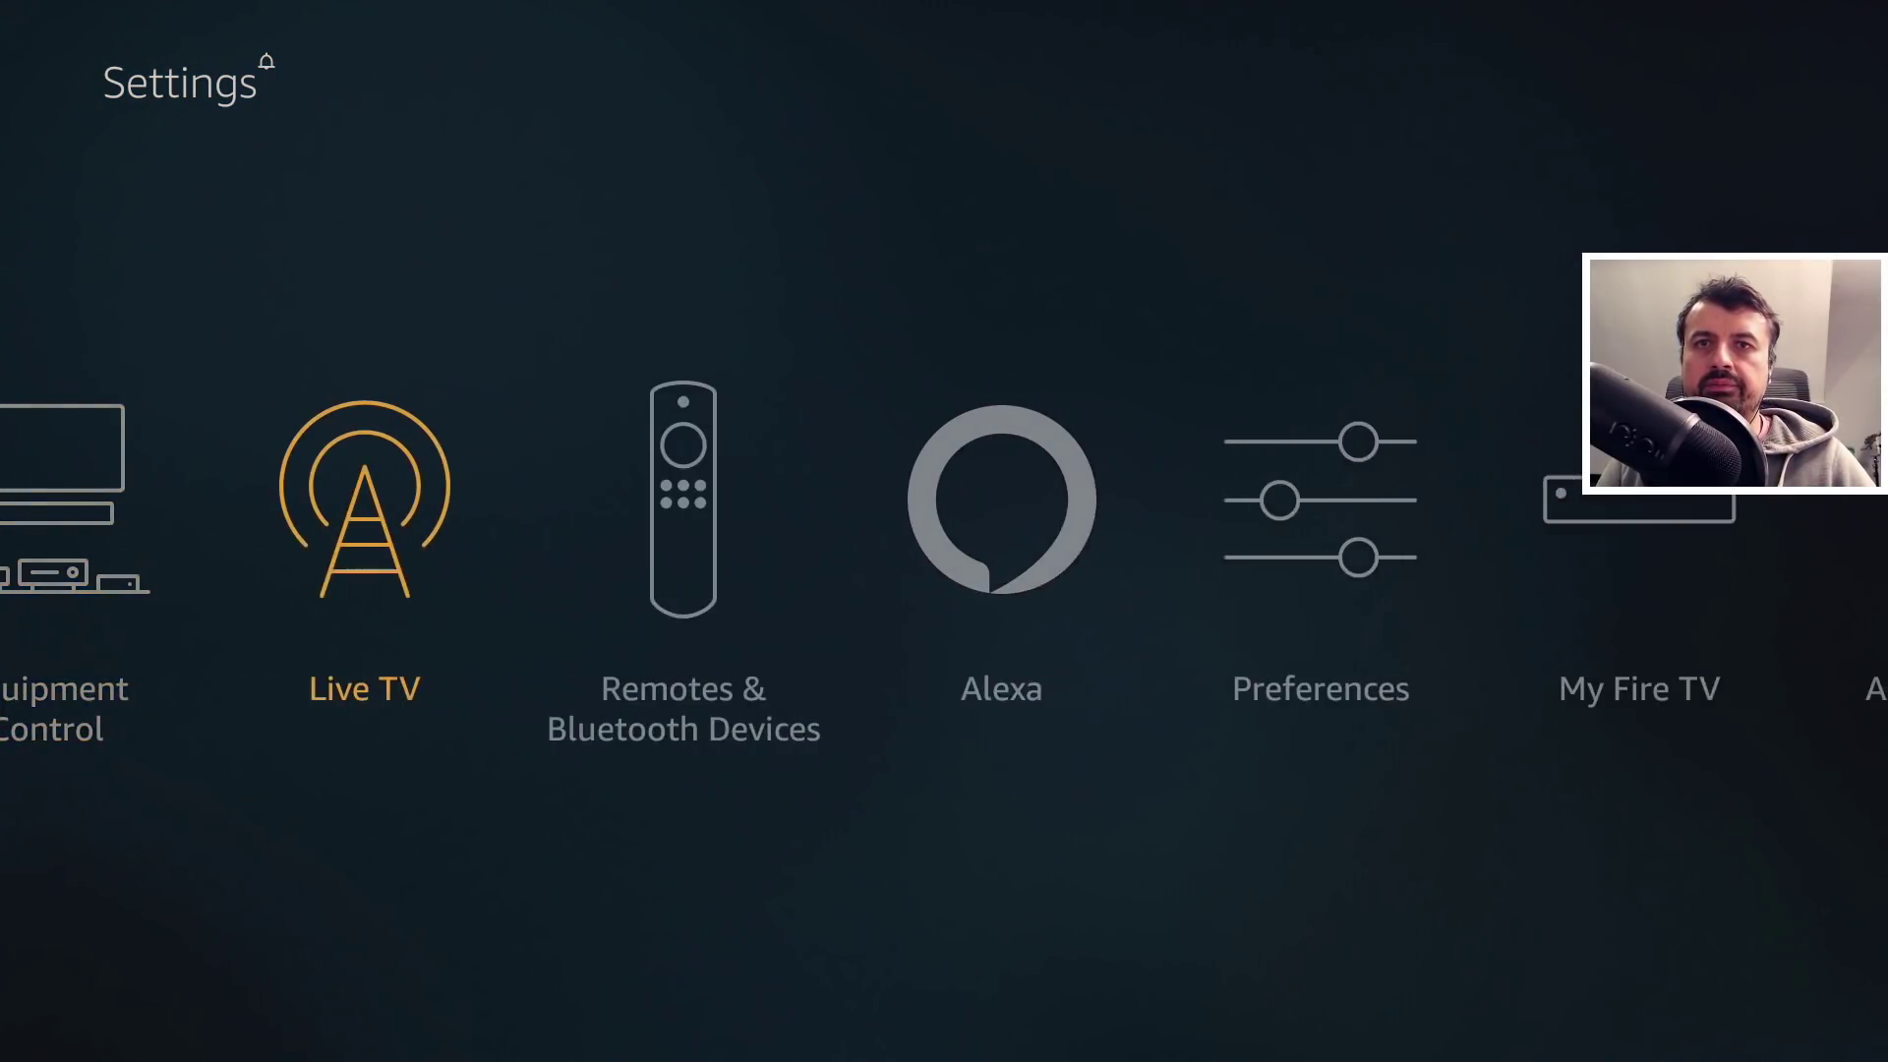
pyautogui.press('Right')
pyautogui.press('Return')
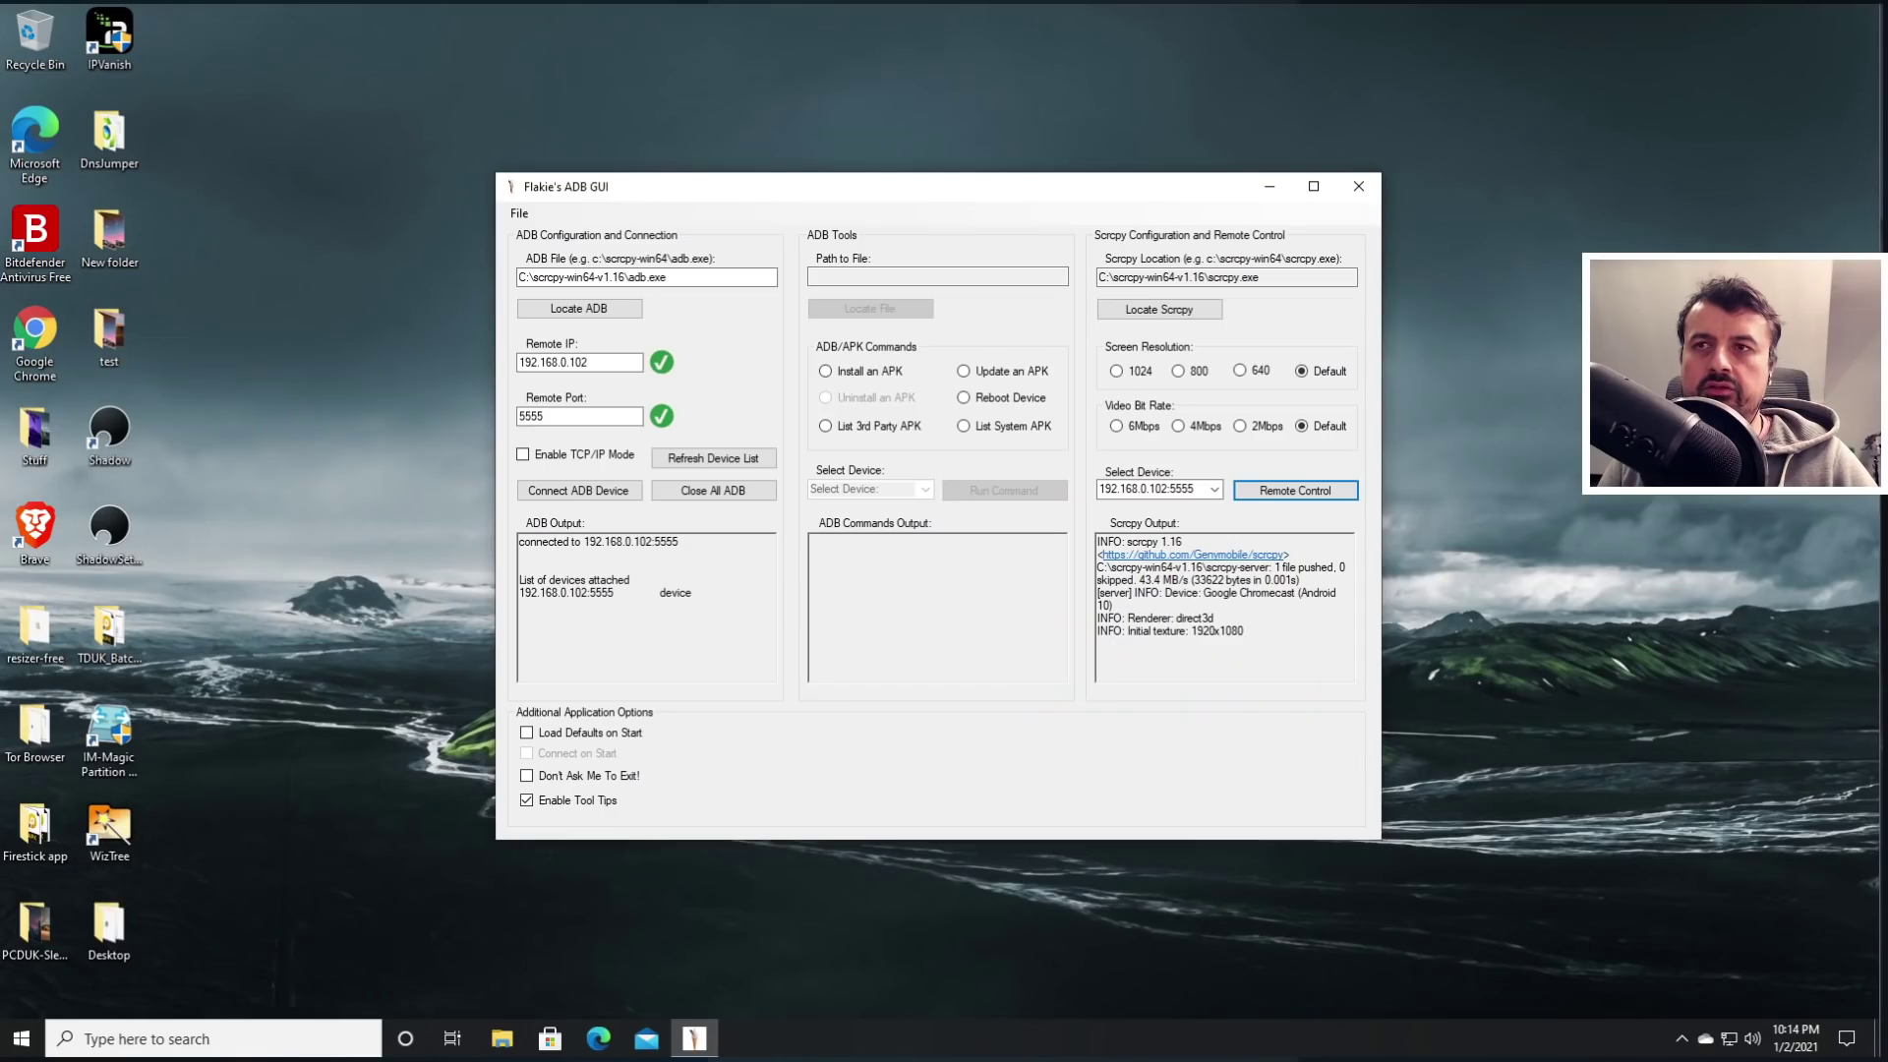
# Change the Remote IP to 192.168.0.92 and connect the Fire TV.
pyautogui.click(593, 362)
pyautogui.press('BackSpace')
pyautogui.press('BackSpace')
pyautogui.press('BackSpace')
pyautogui.write('92')
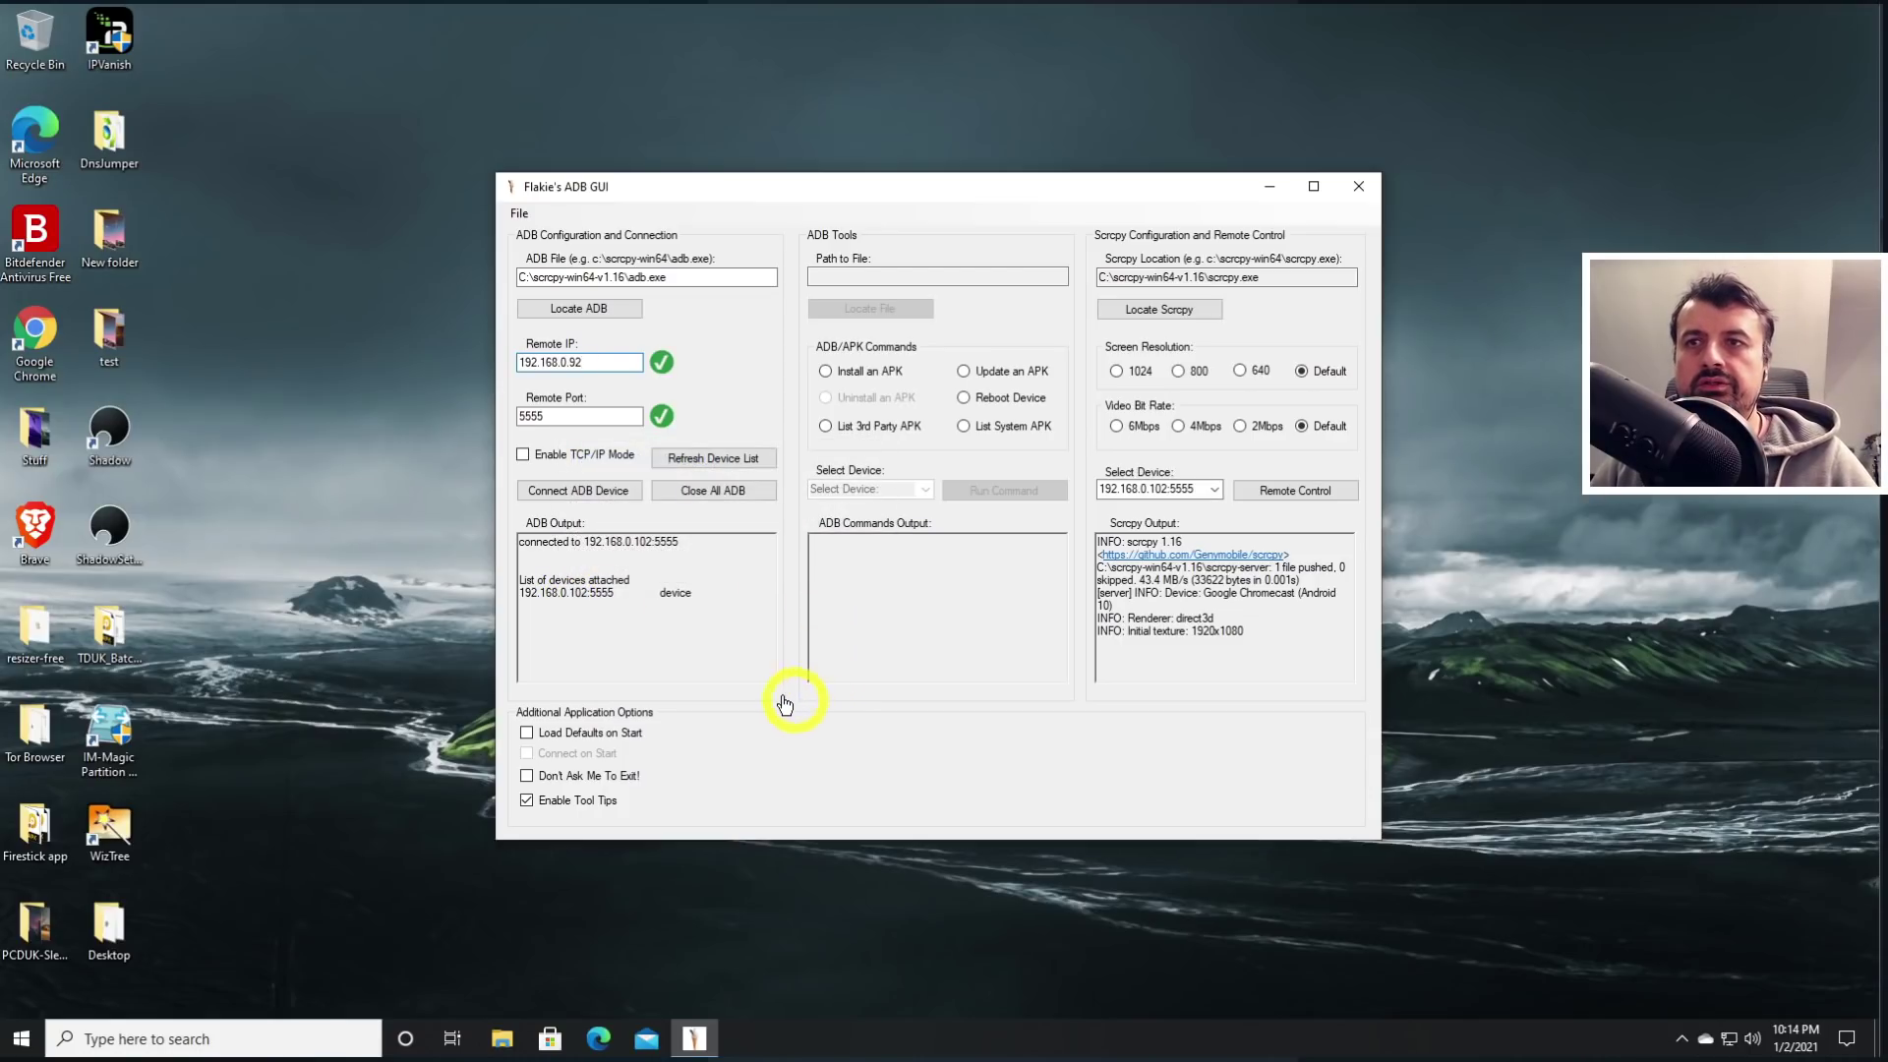
pyautogui.click(580, 495)
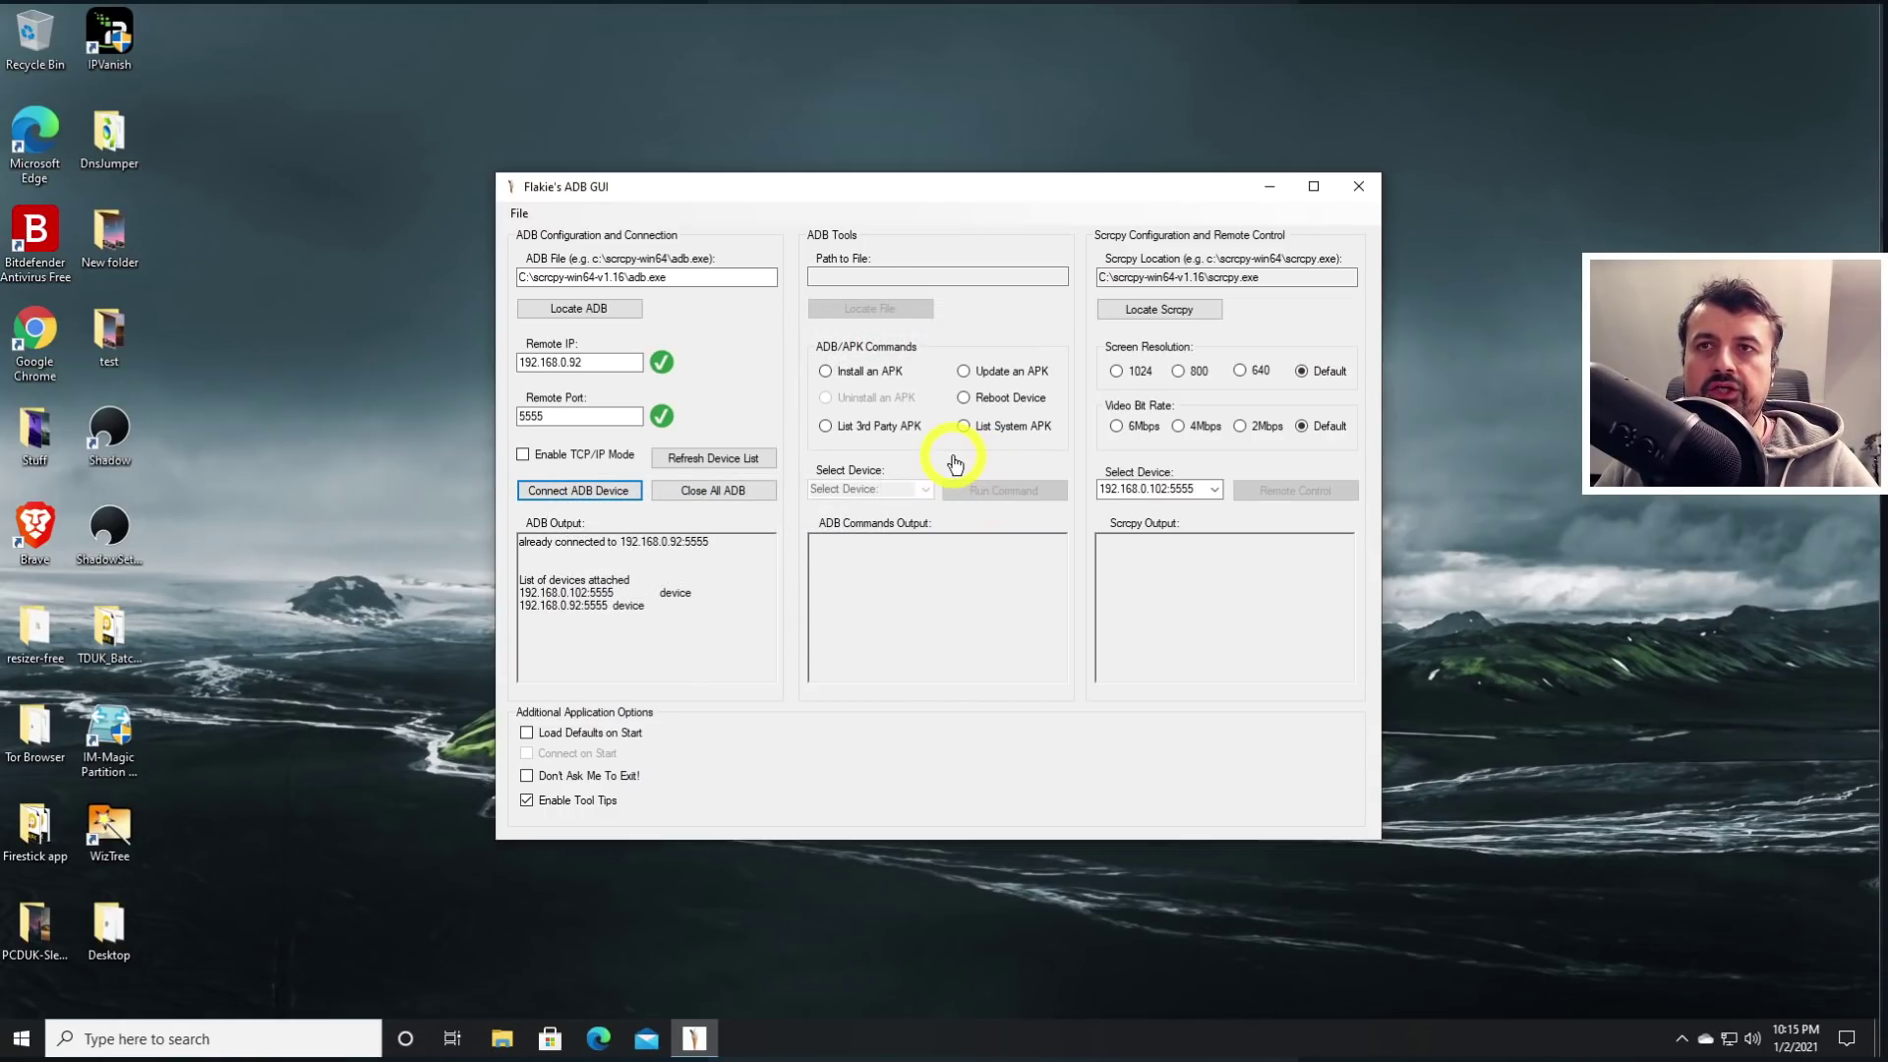
pyautogui.click(825, 371)
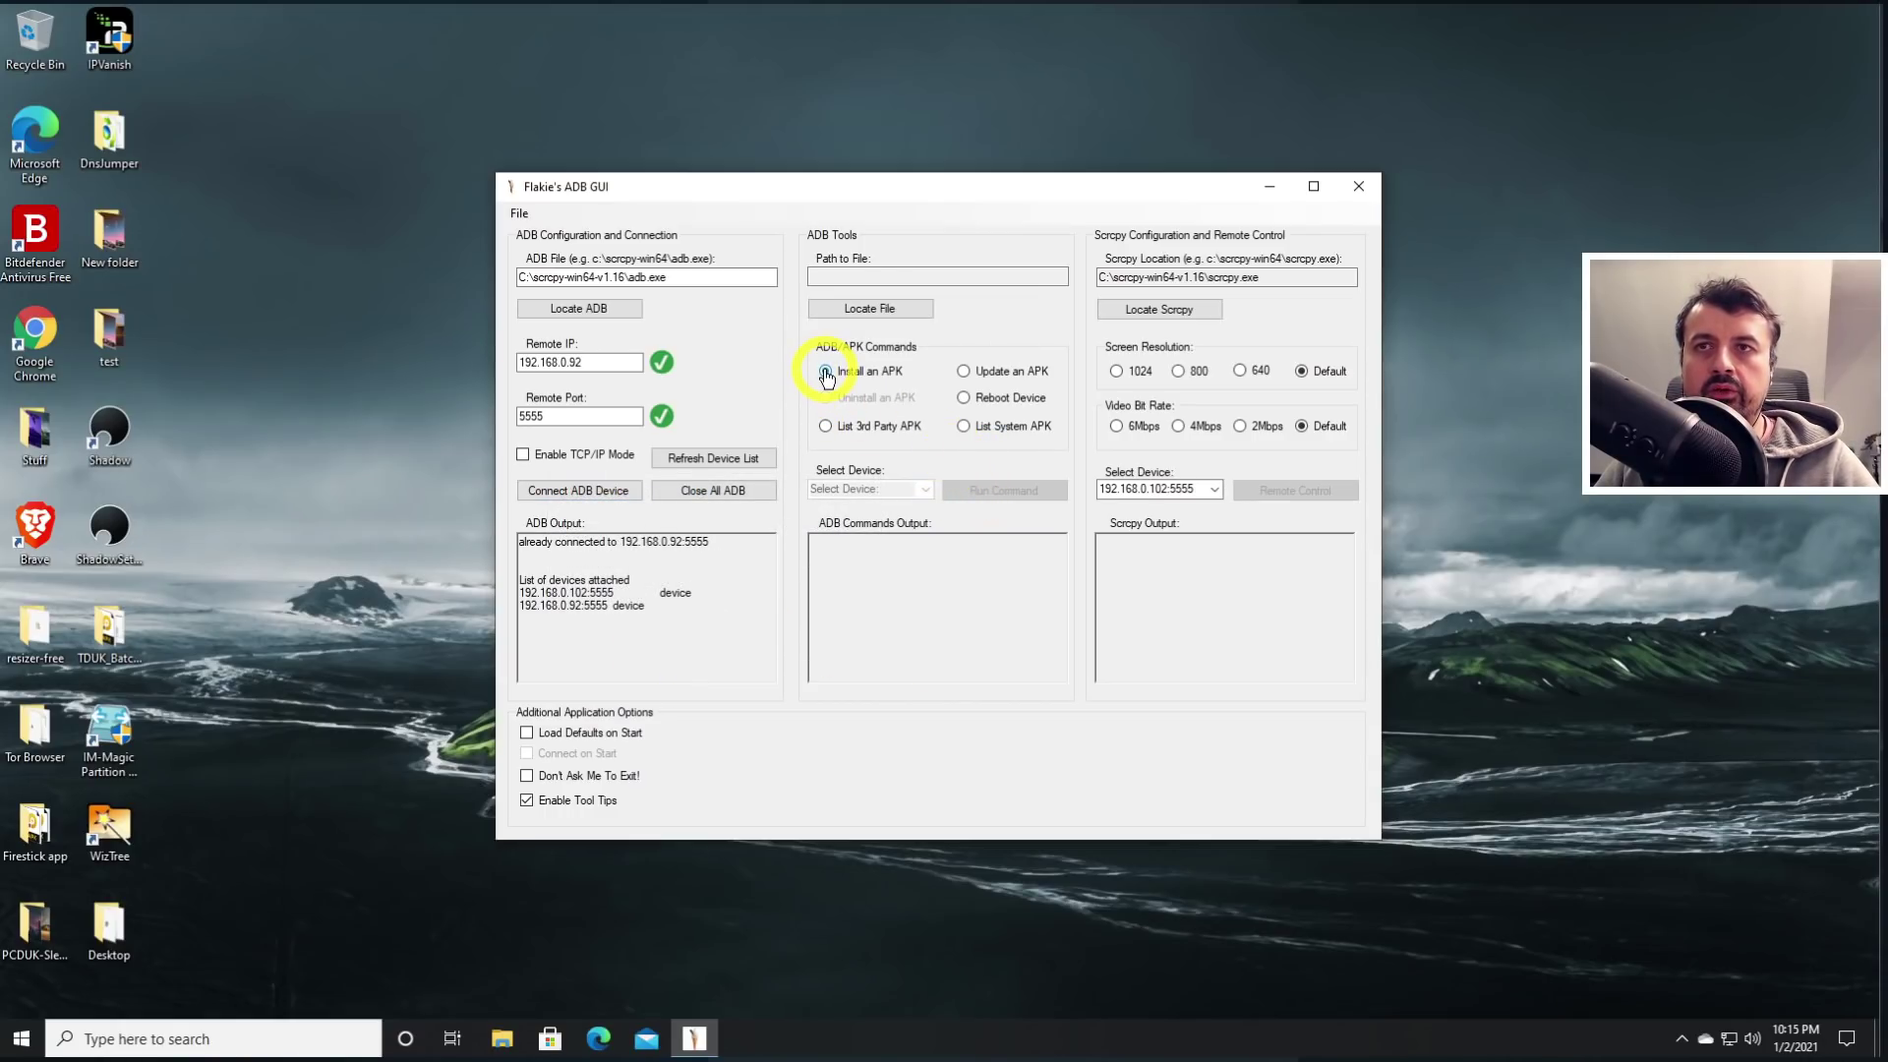
# Install FitzyTV.apk onto 192.168.0.92:5555 and find it in the Fire TV's installed applications.
pyautogui.click(884, 311)
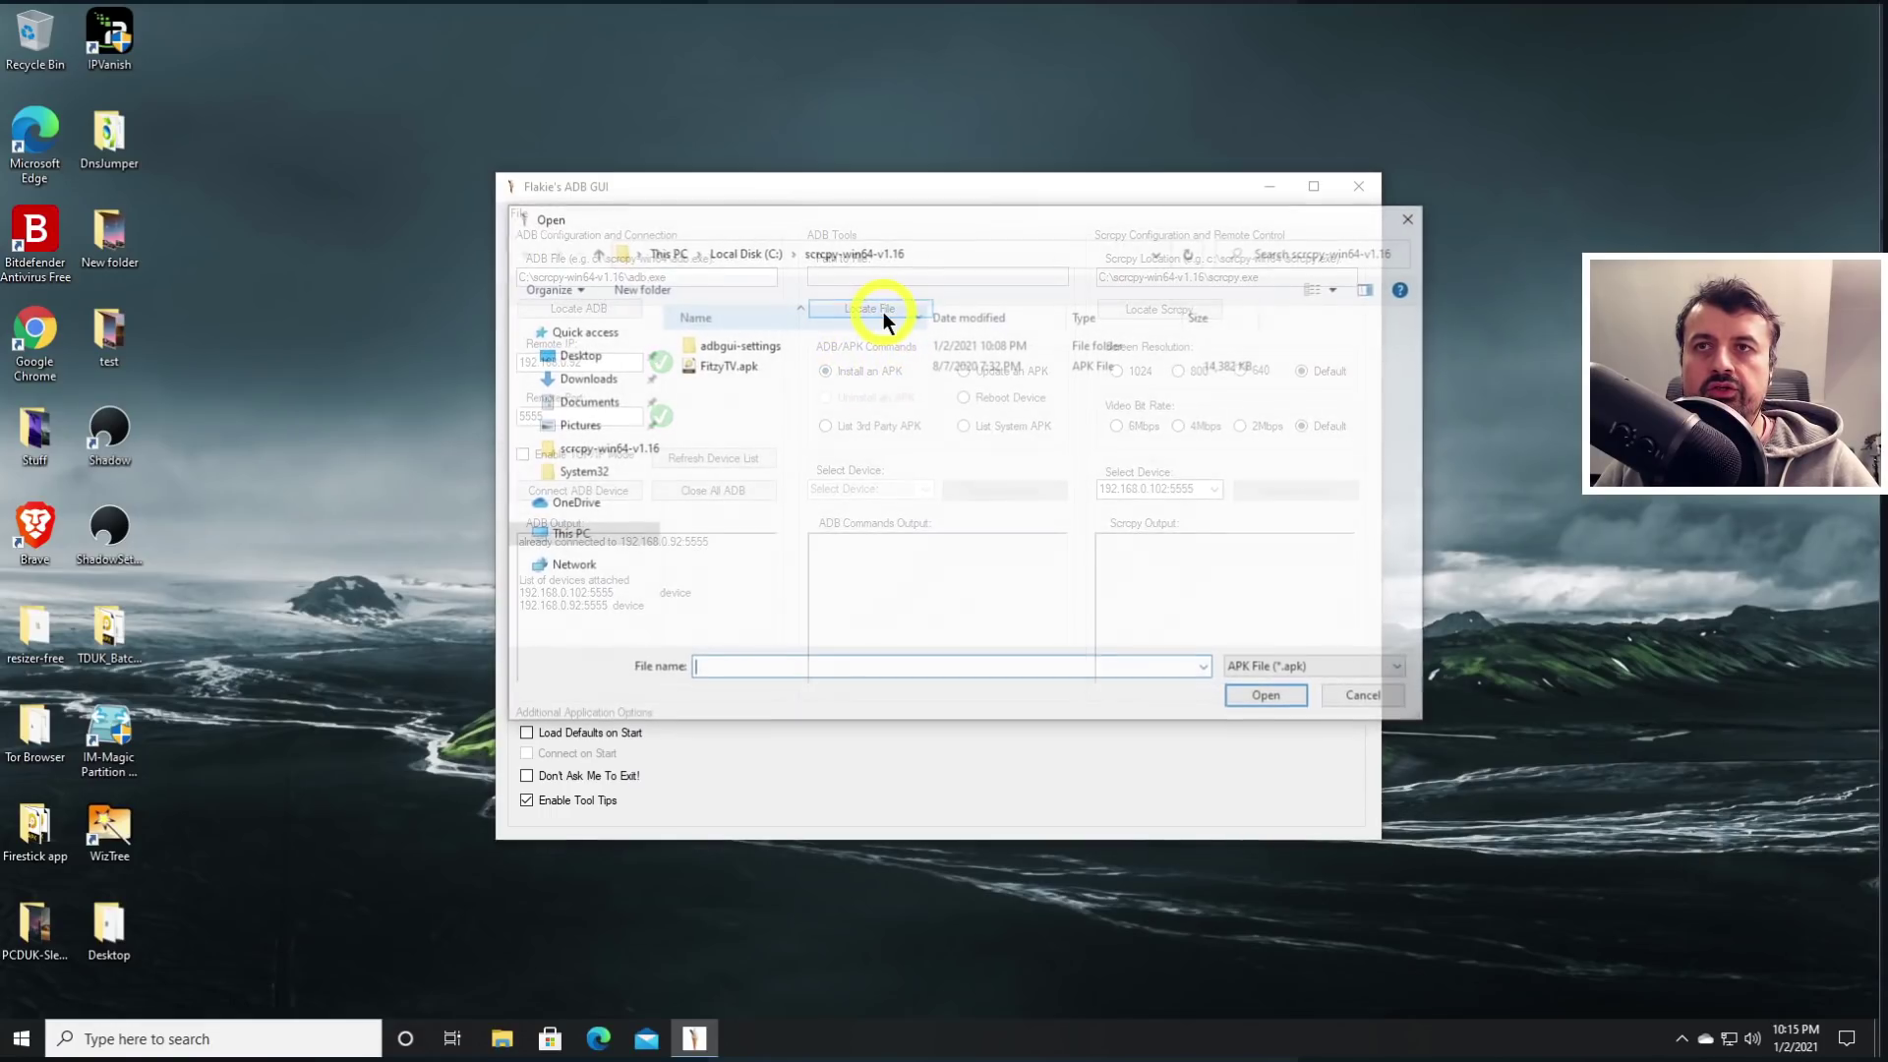
pyautogui.doubleClick(726, 365)
pyautogui.click(924, 489)
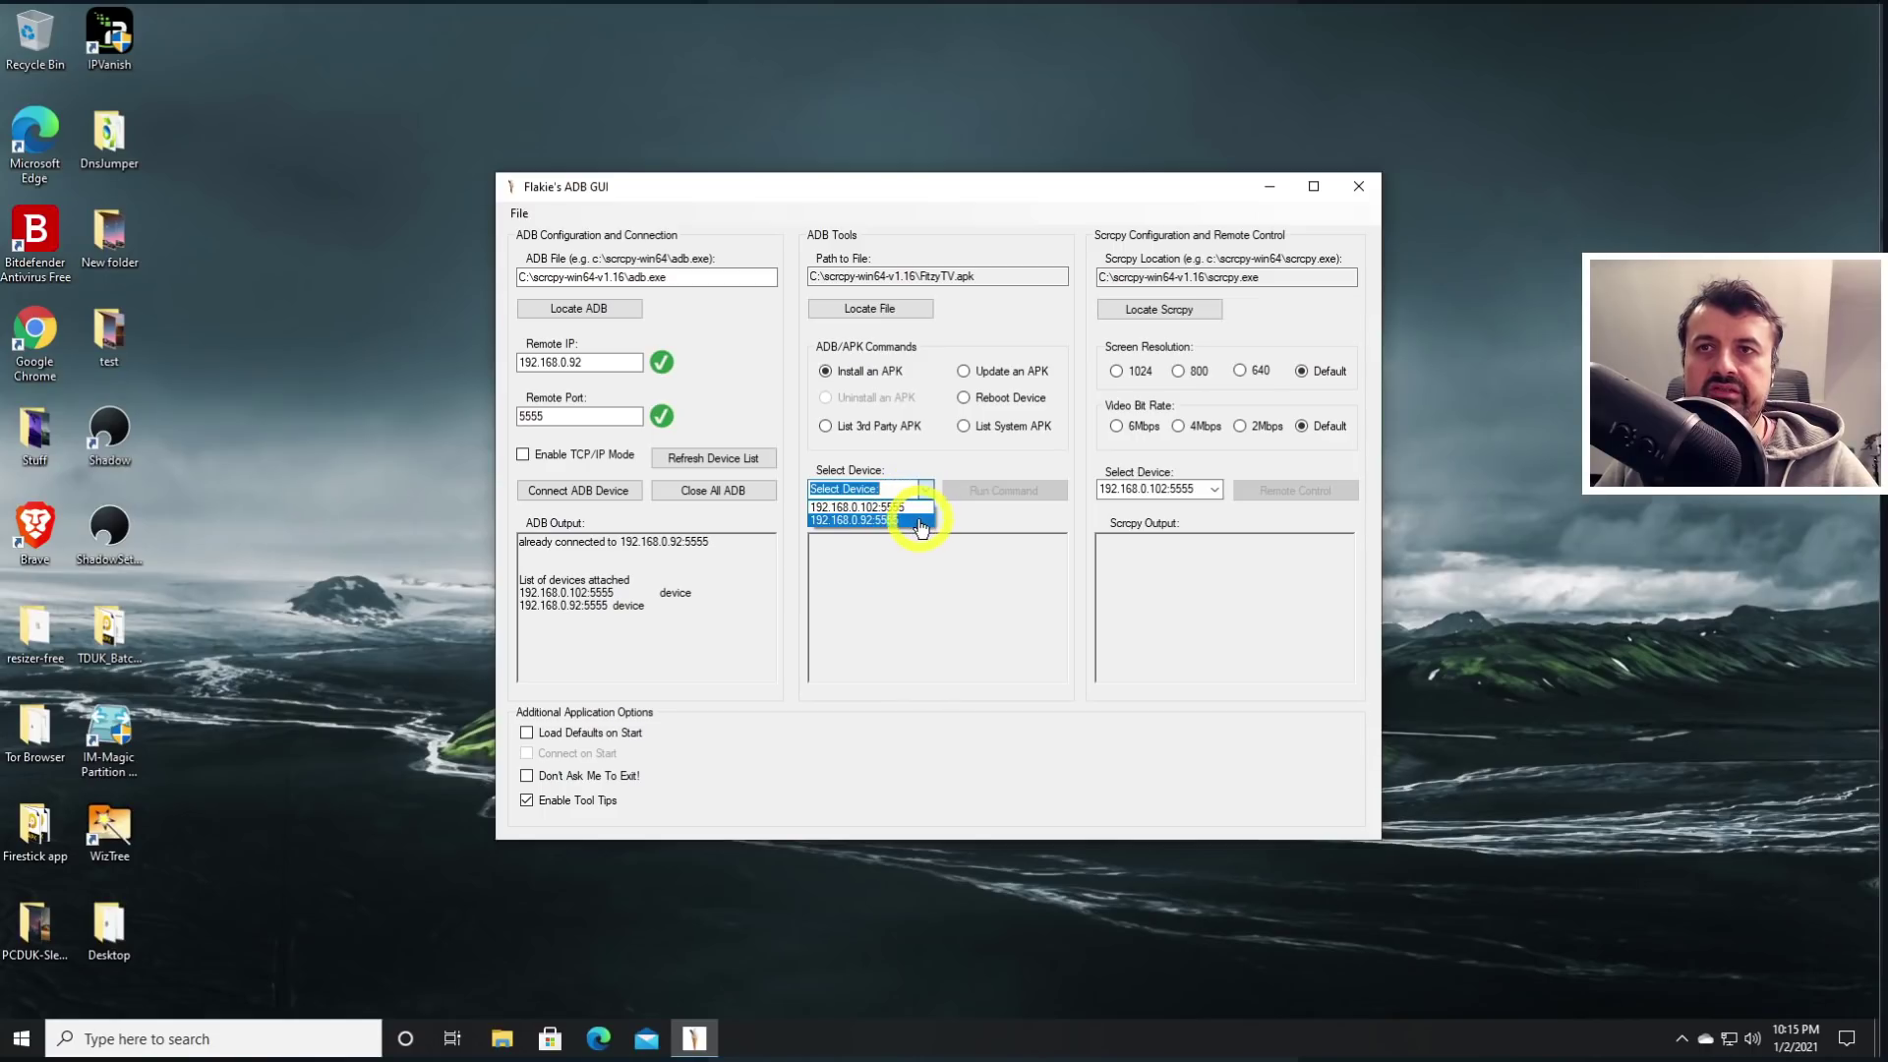
pyautogui.click(872, 520)
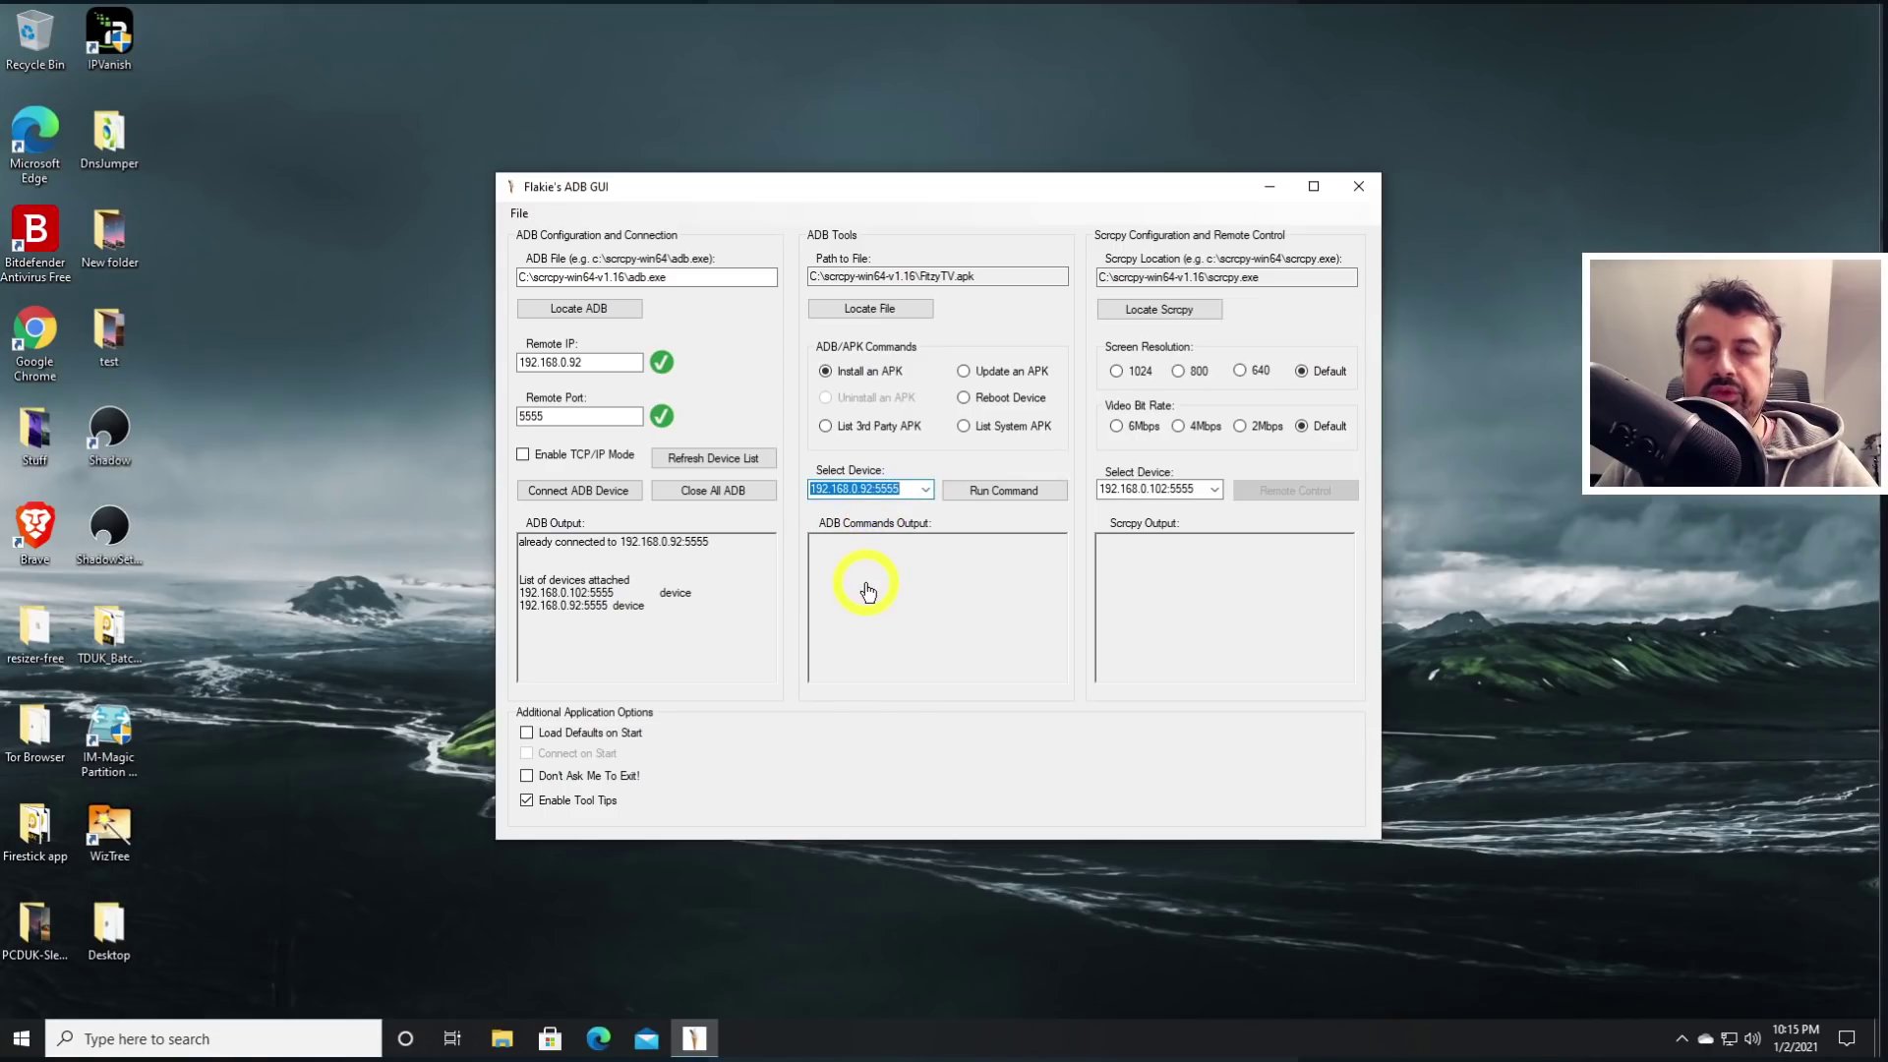
pyautogui.click(1000, 492)
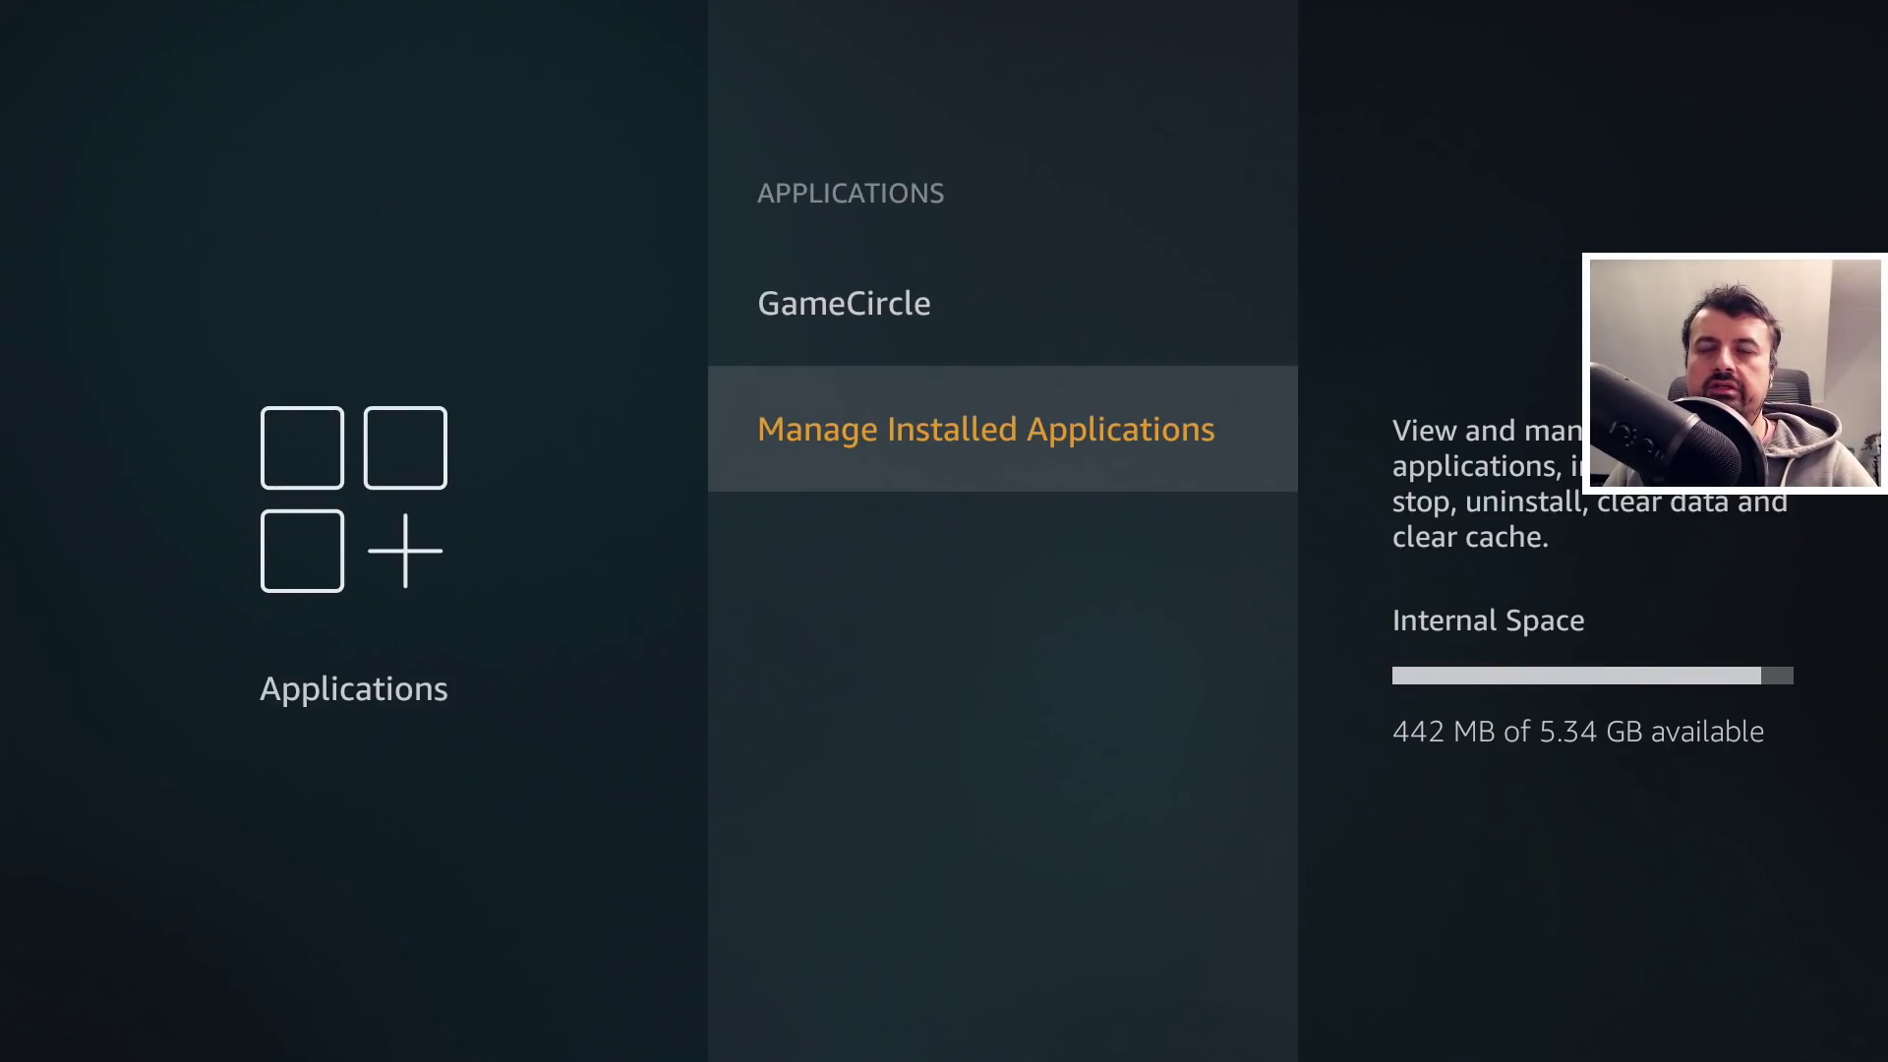
pyautogui.press('Return')
pyautogui.press('Down')
pyautogui.press('Down')
pyautogui.press('Down')
pyautogui.press('Down')
pyautogui.press('Down')
pyautogui.press('Down')
pyautogui.press('Down')
pyautogui.press('Down')
pyautogui.press('Down')
pyautogui.press('Down')
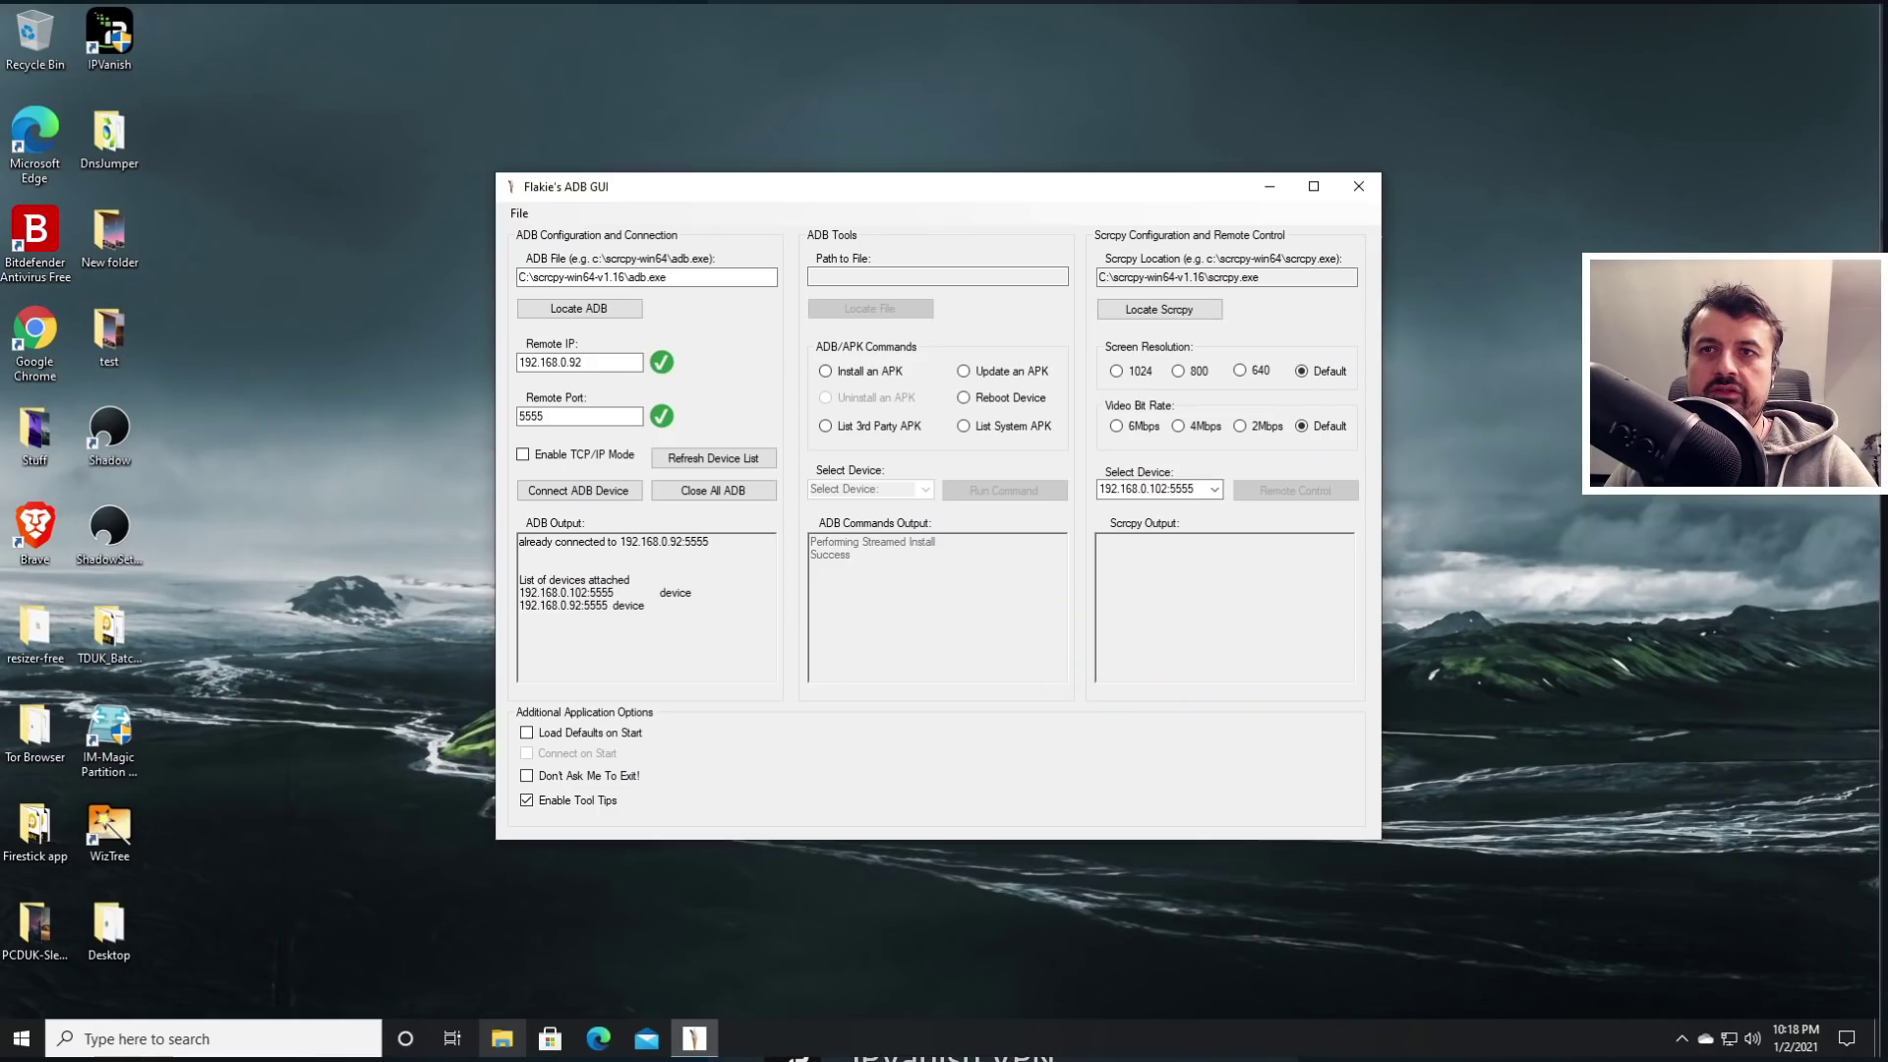
# Start scrcpy mirroring and remote control of the Fire TV at 192.168.0.92:5555.
pyautogui.click(1215, 490)
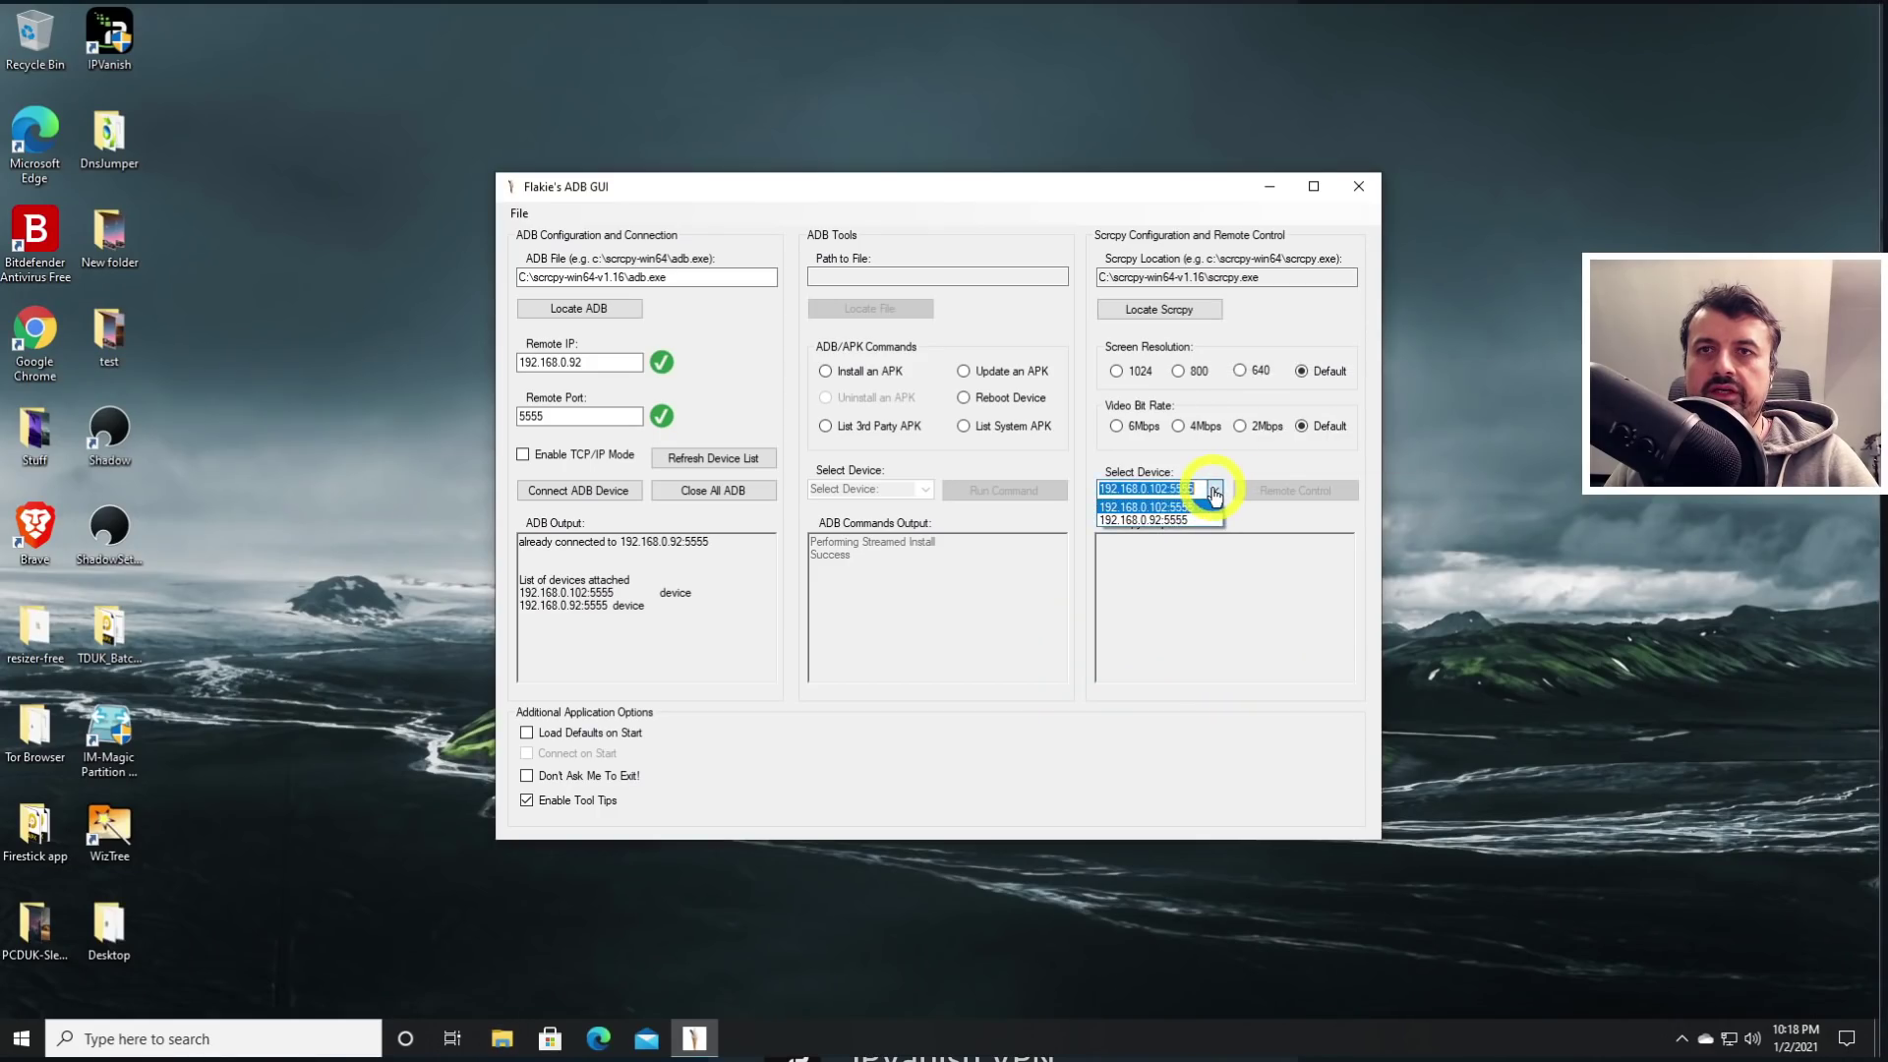
pyautogui.click(1175, 521)
pyautogui.click(1310, 500)
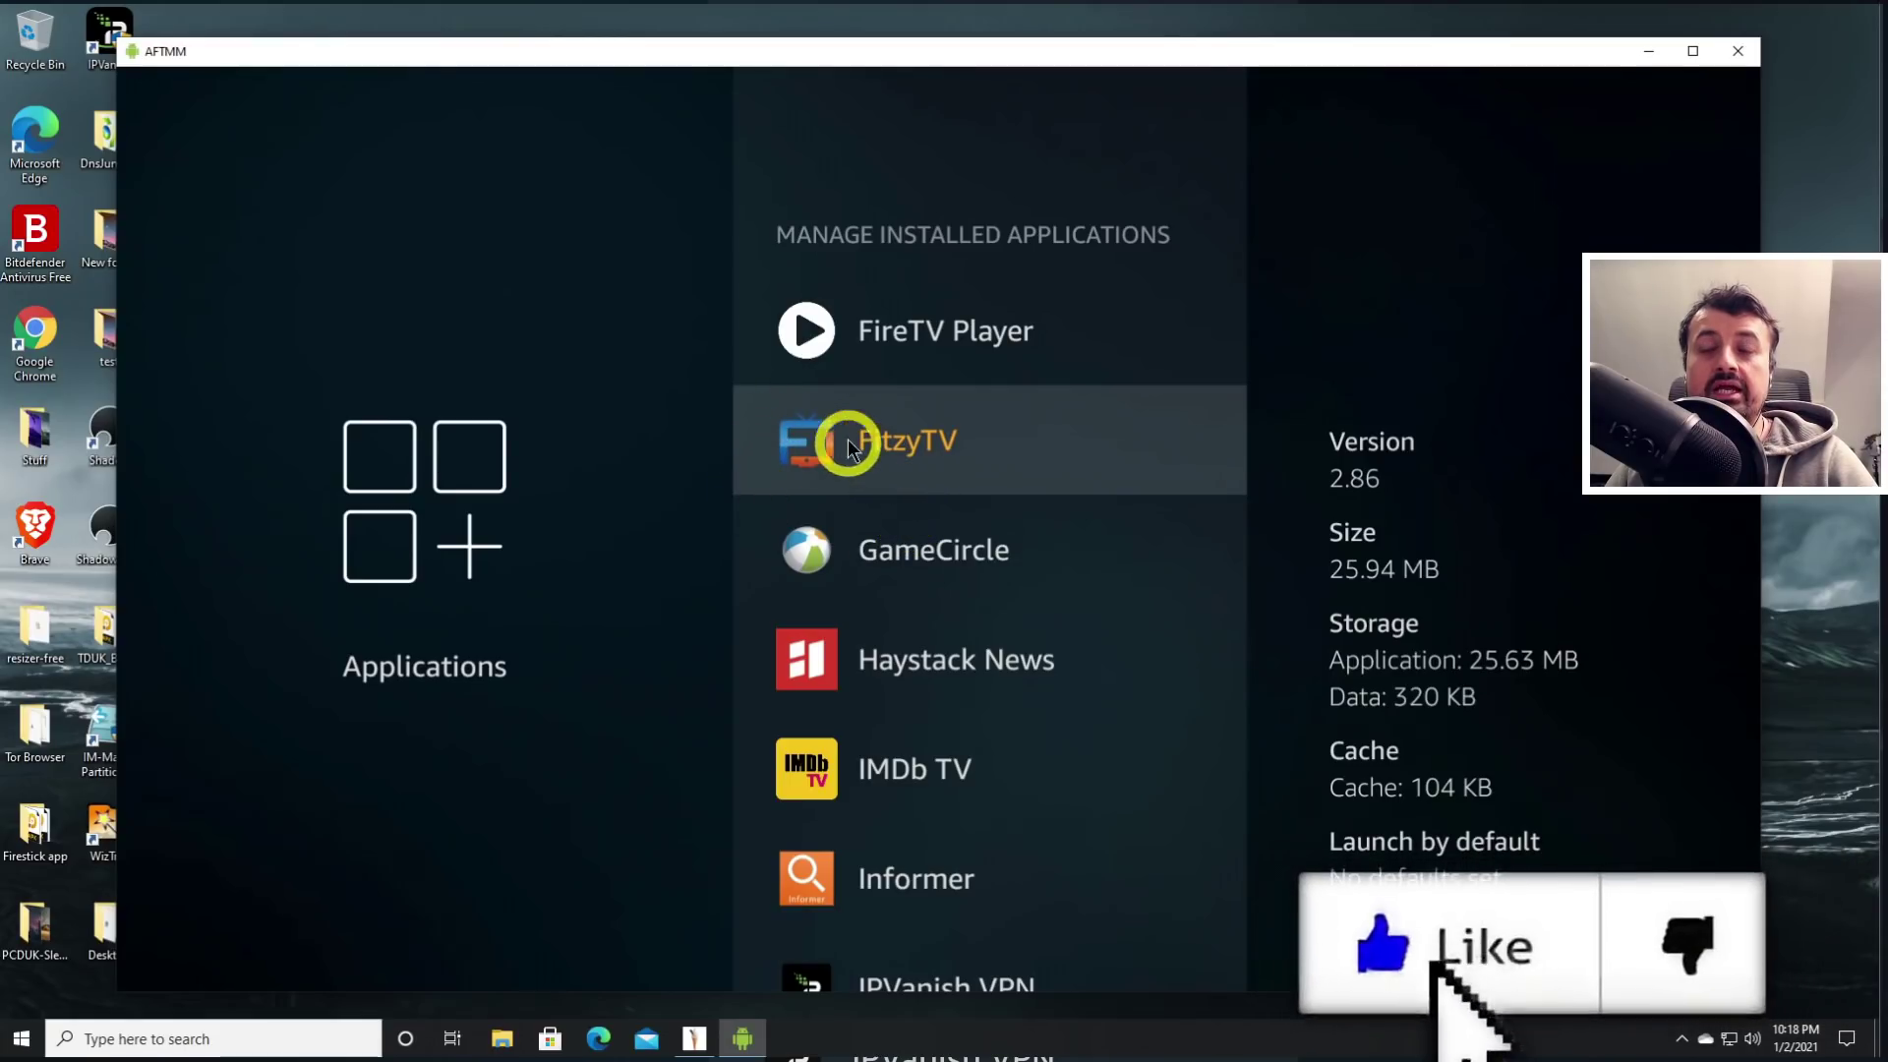
# Back out of Applications and Settings to the Fire TV Home, then type 'g' in Search.
pyautogui.rightClick(969, 413)
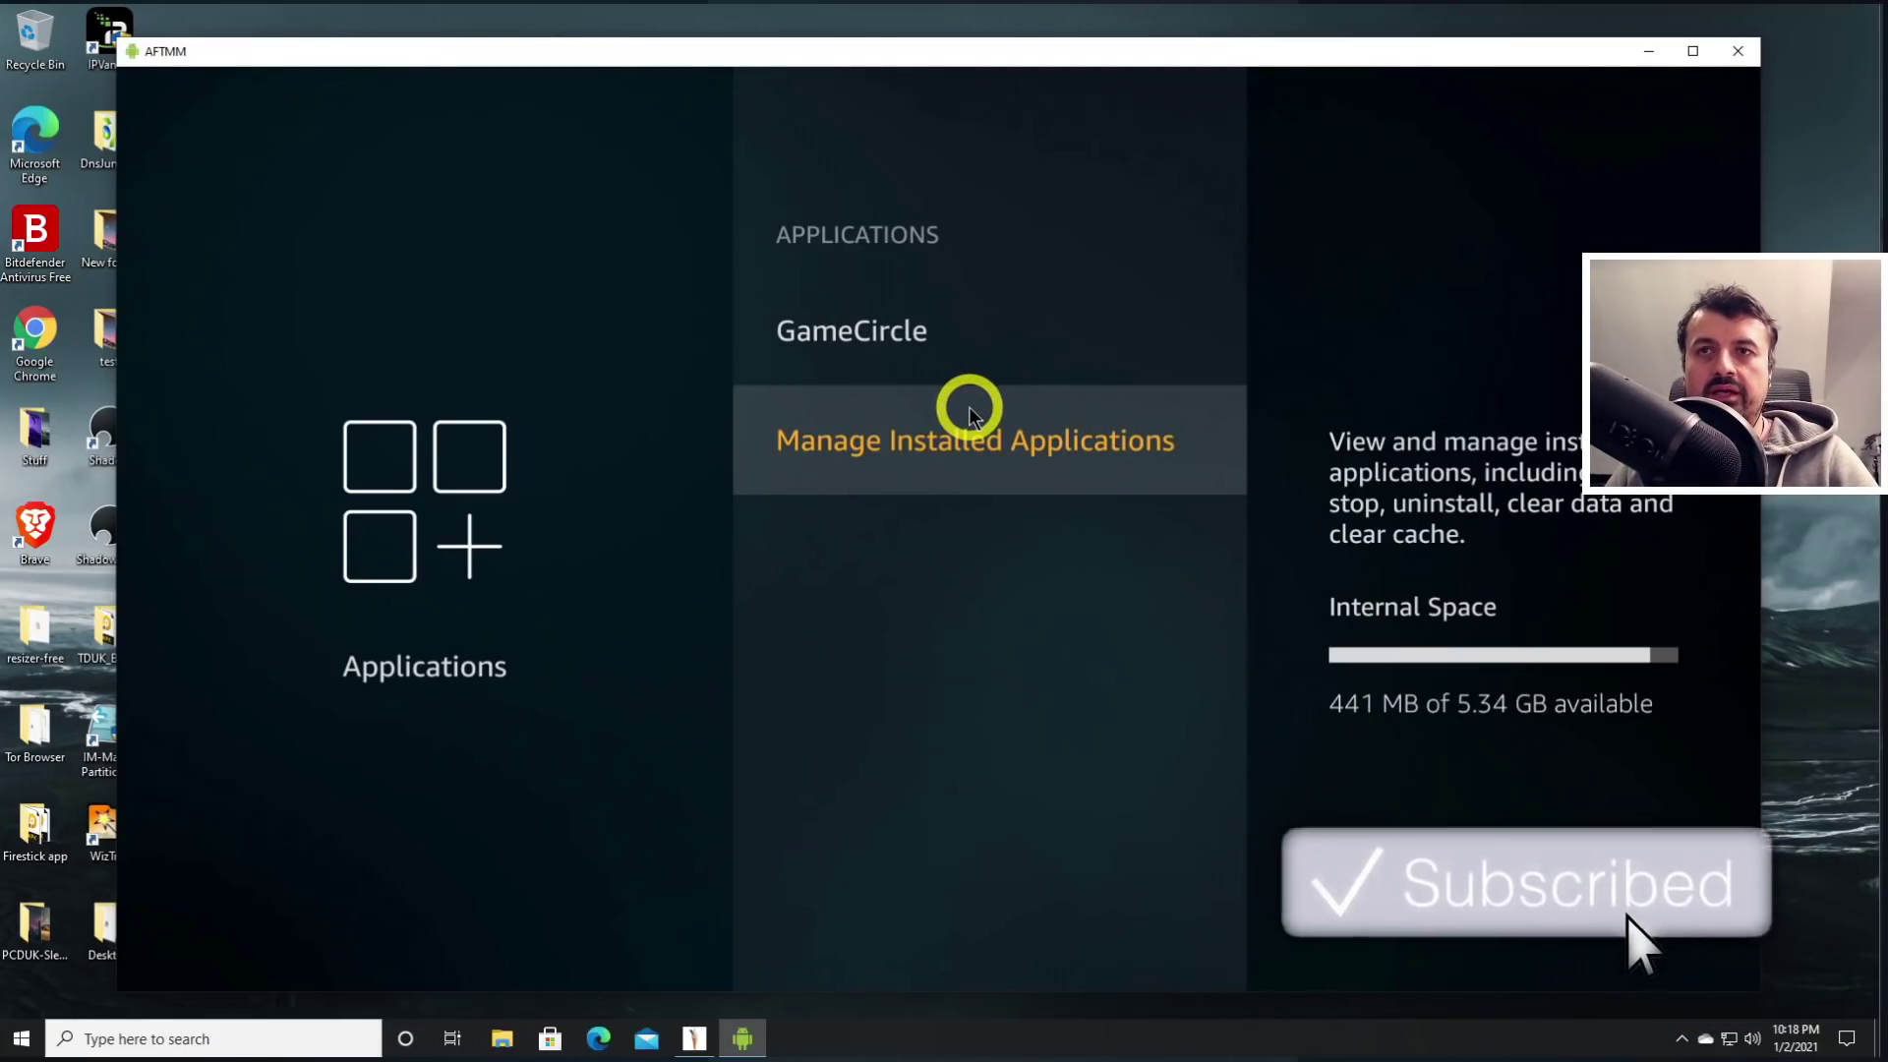
pyautogui.rightClick(969, 413)
pyautogui.rightClick(1172, 713)
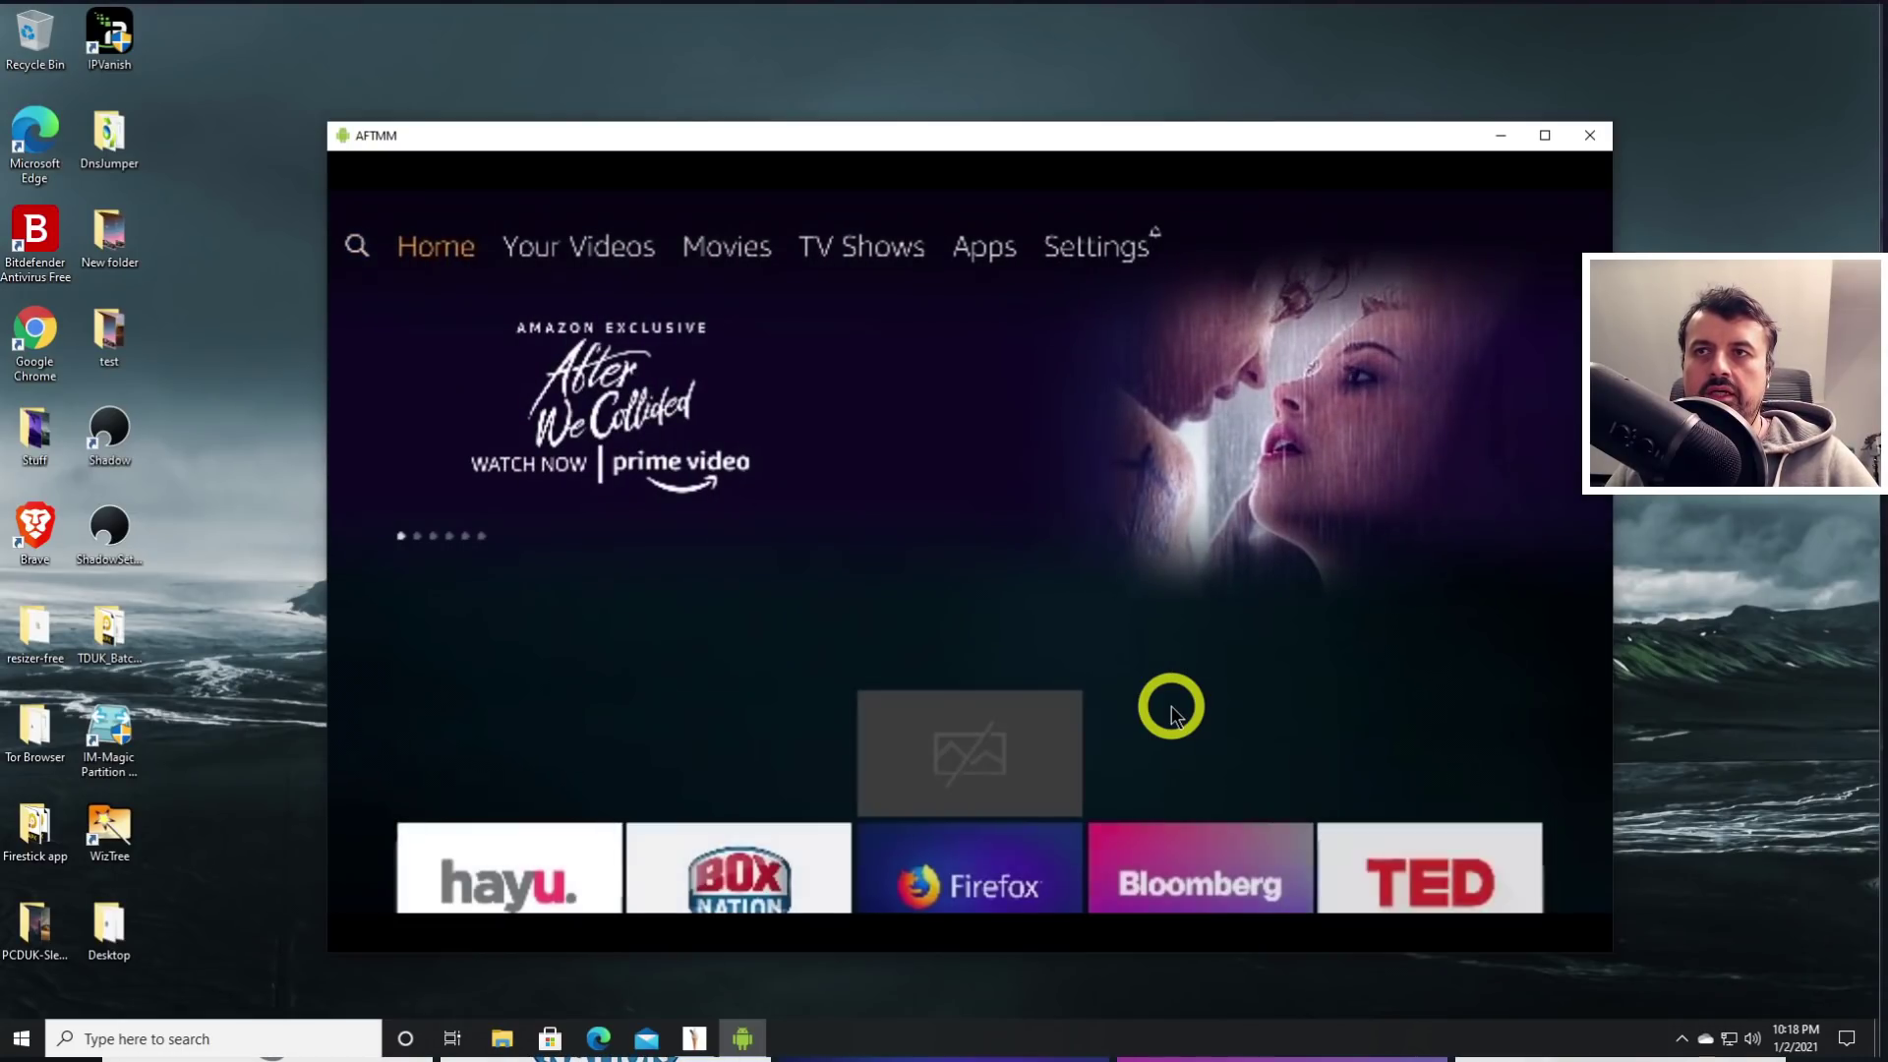
pyautogui.rightClick(1171, 713)
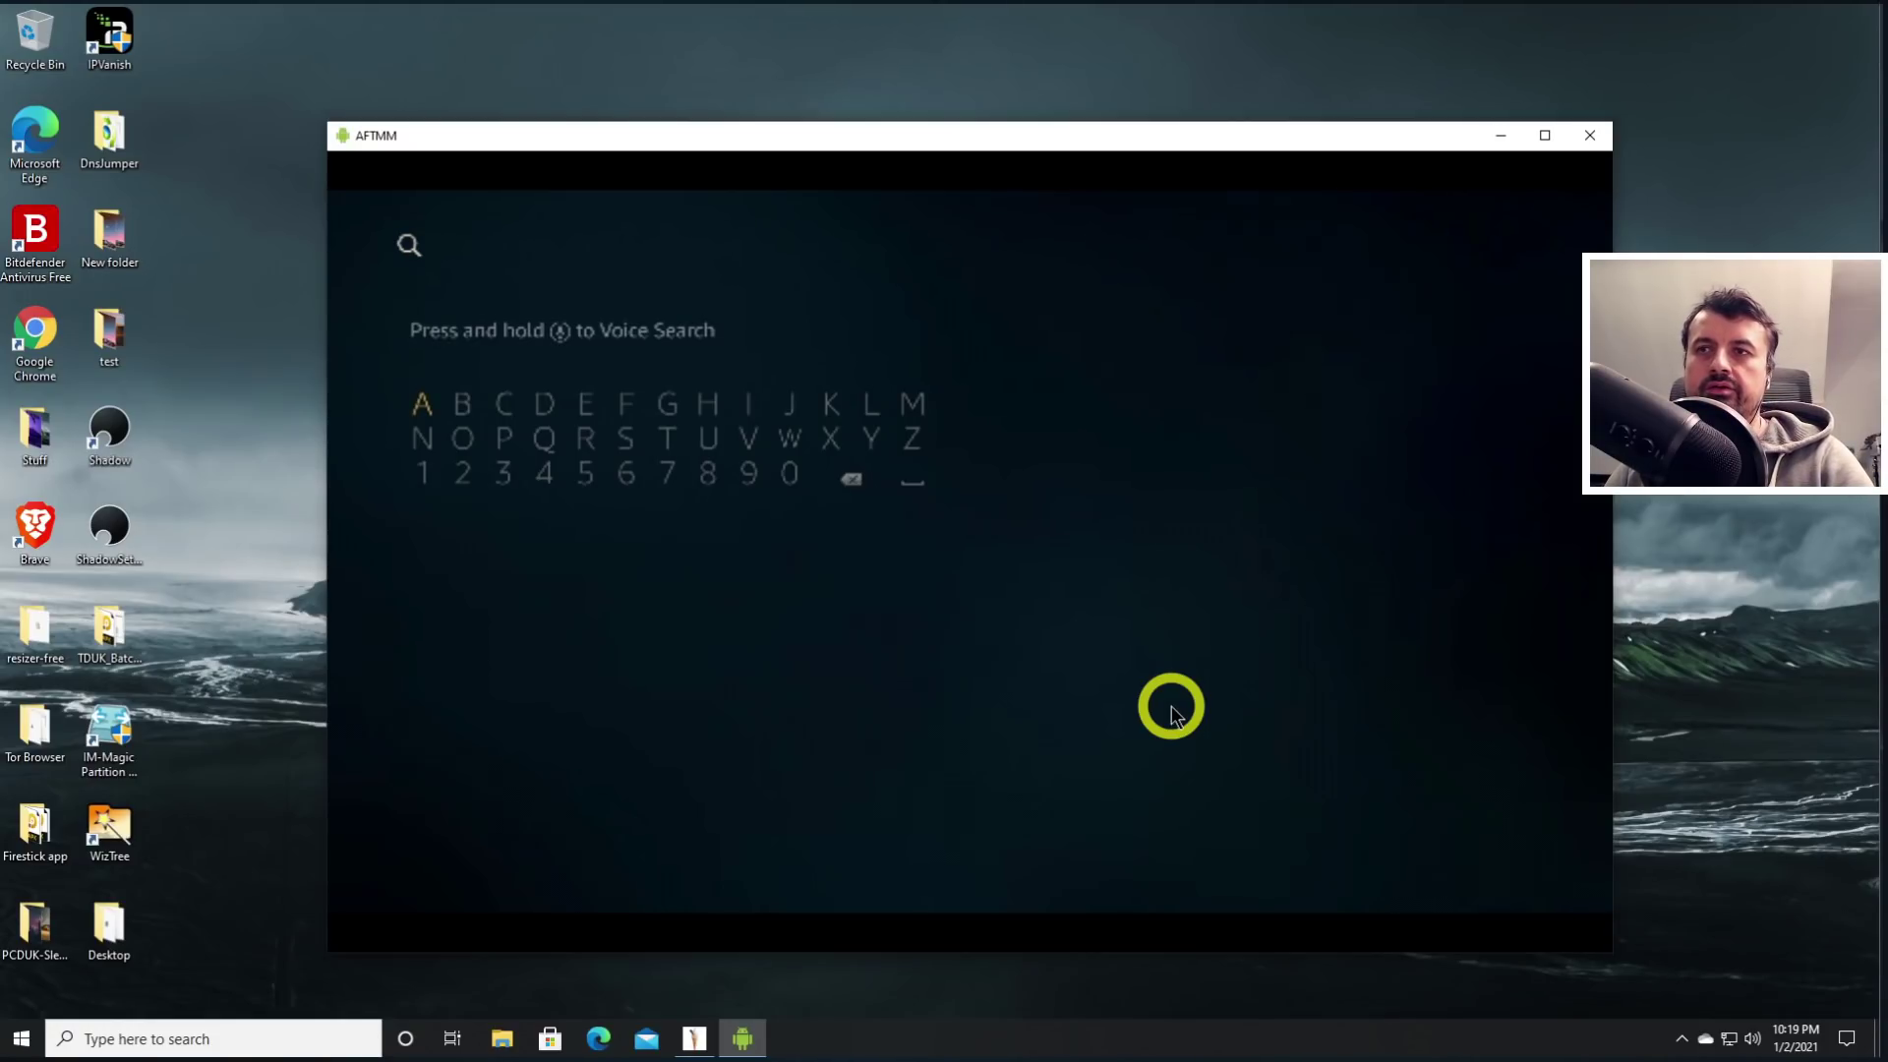
pyautogui.write('g')
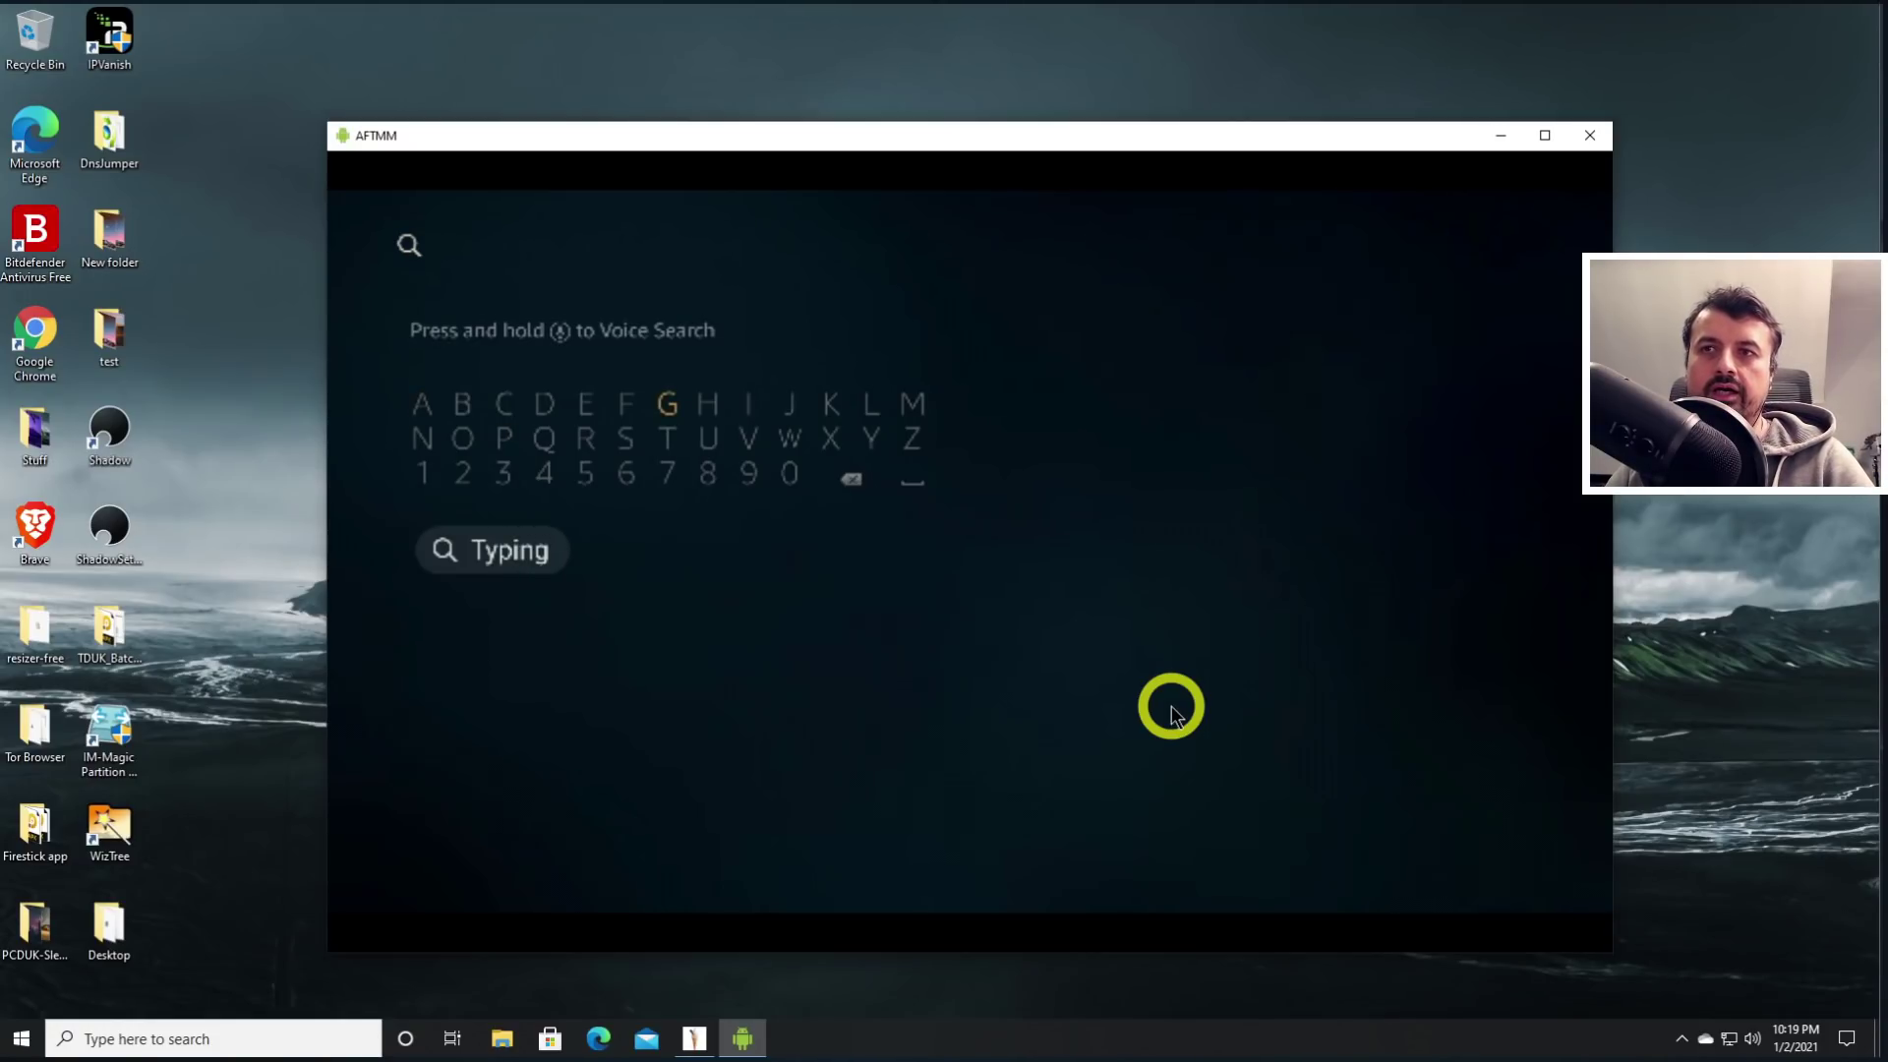